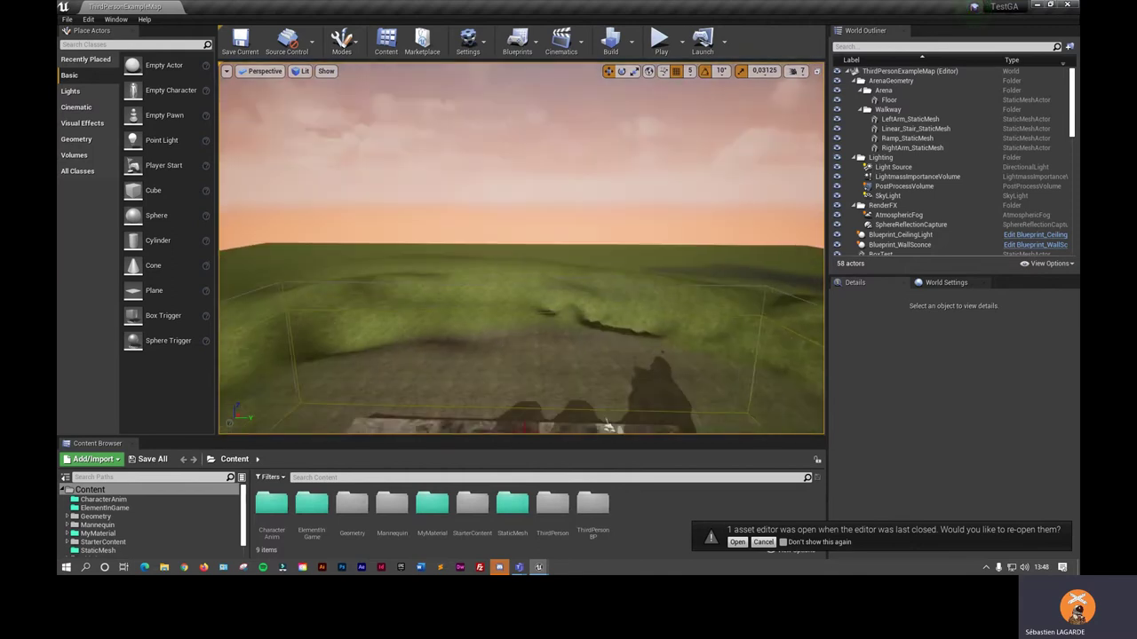
- Lower the viewport camera speed to 5
scroll(622, 288, up, 5)
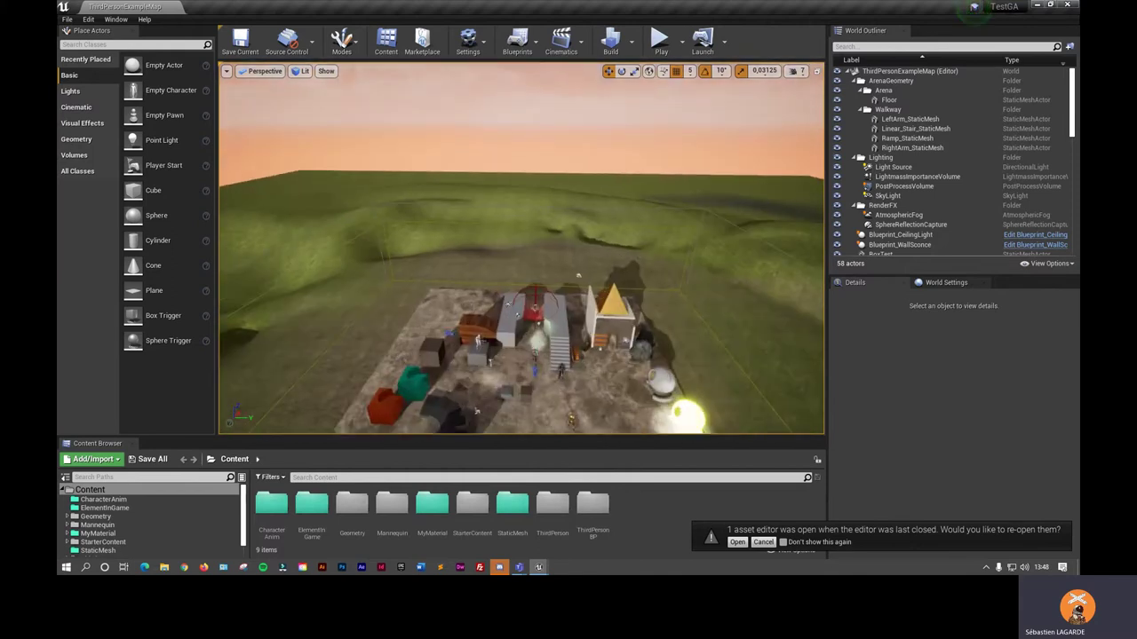
scroll(619, 231, down, 2)
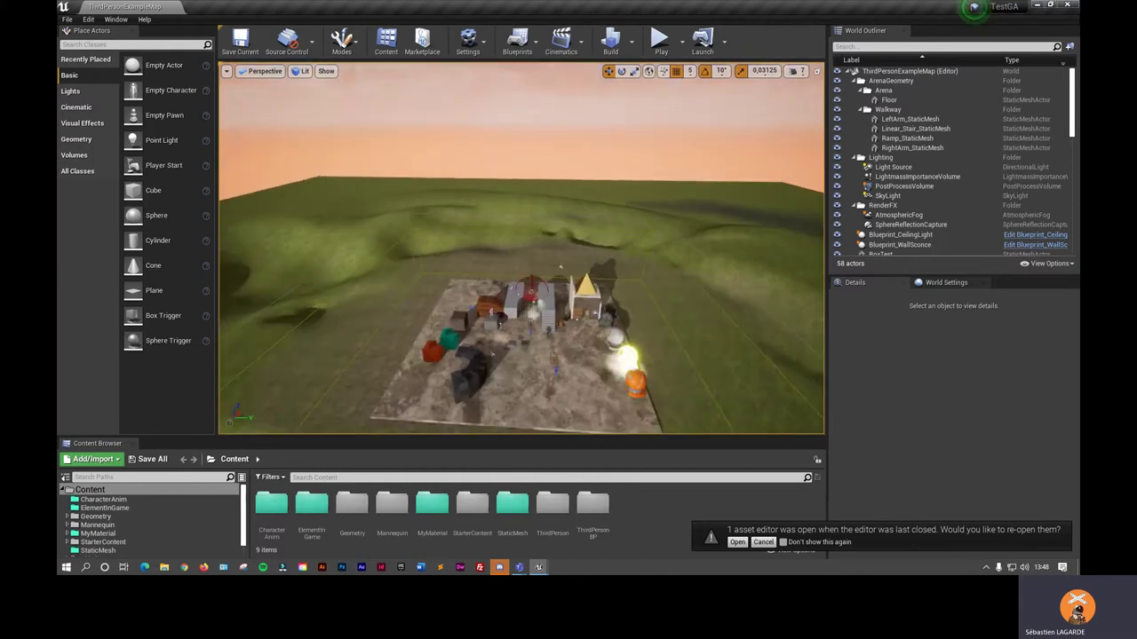
click(795, 71)
drag(857, 99, 848, 98)
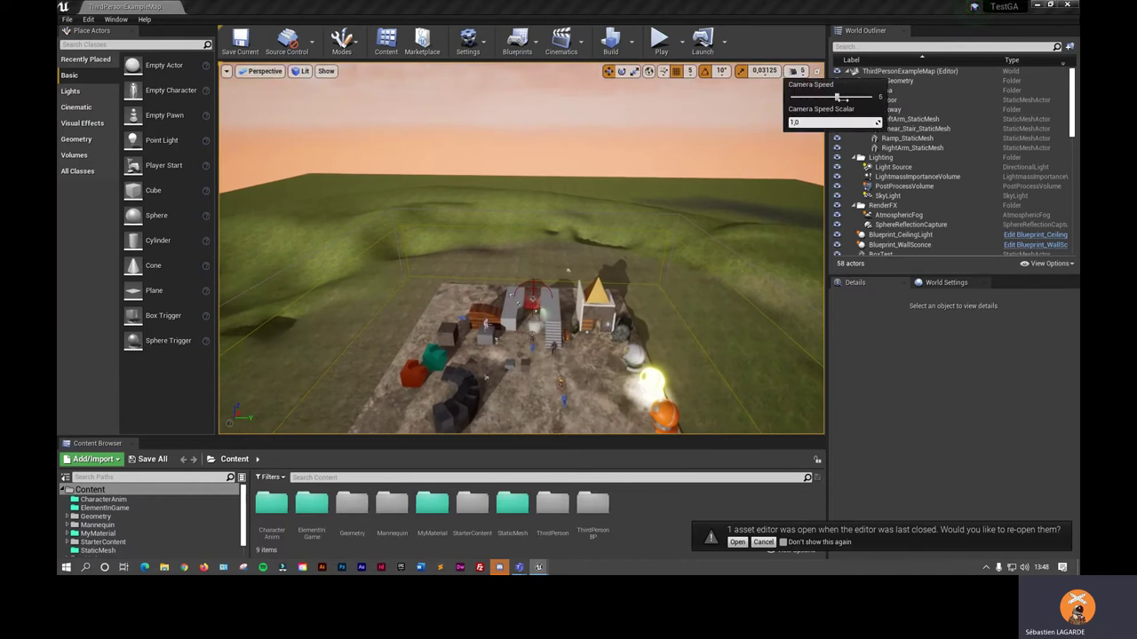
click(672, 190)
- Zoom and orbit around the ThirdPerson arena to look it over
scroll(568, 266, up, 3)
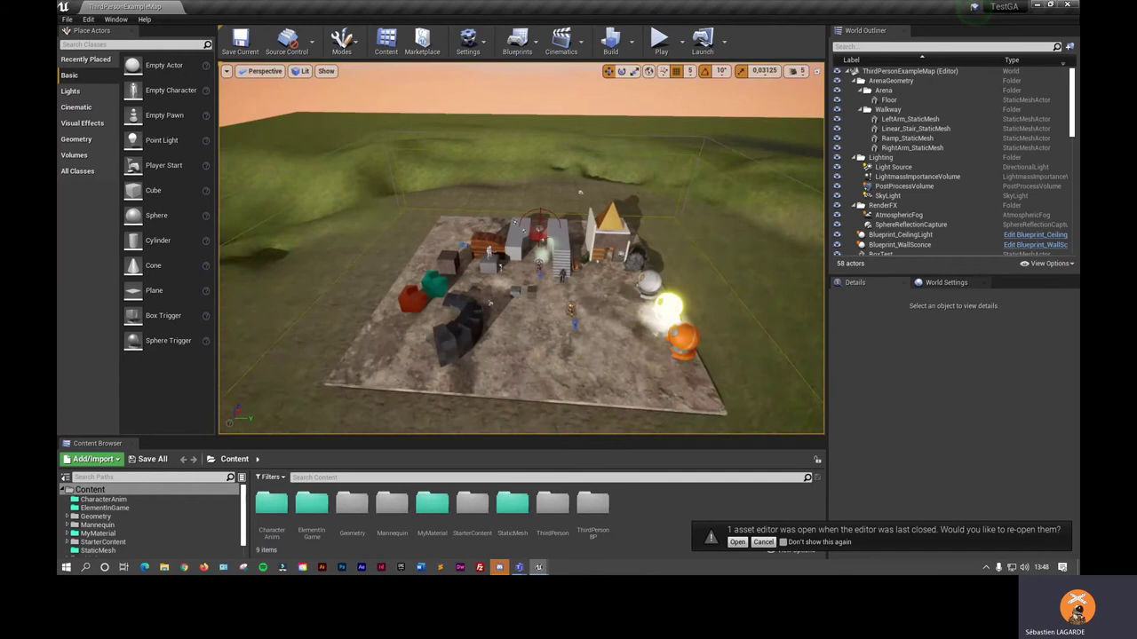
scroll(522, 249, up, 3)
scroll(522, 249, down, 5)
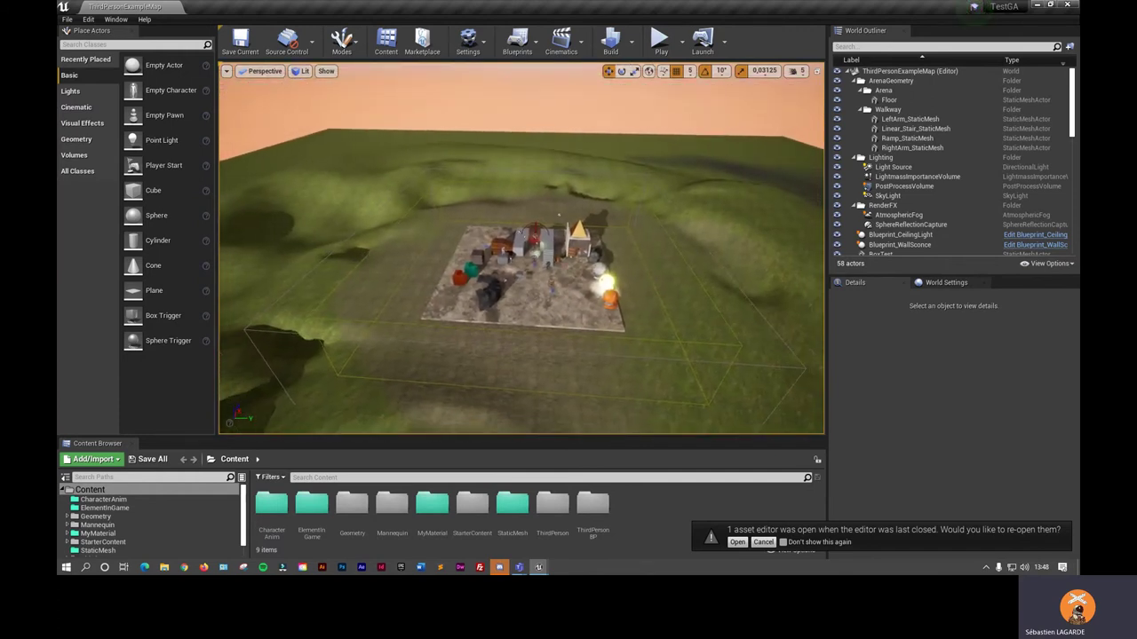
scroll(521, 248, up, 4)
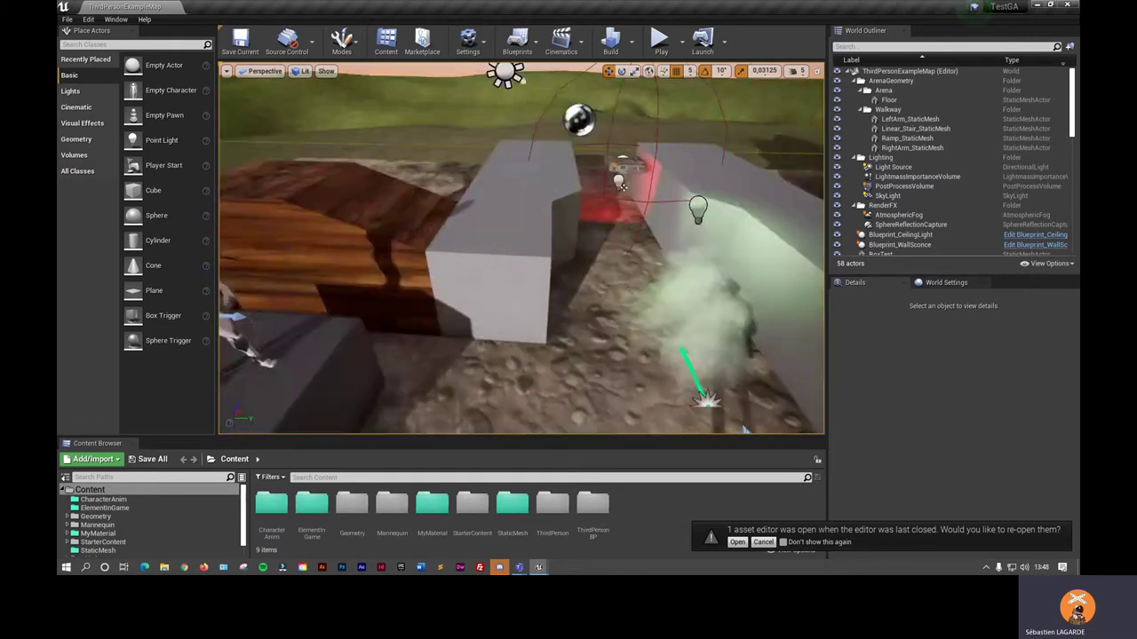
scroll(521, 249, down, 4)
scroll(522, 248, down, 3)
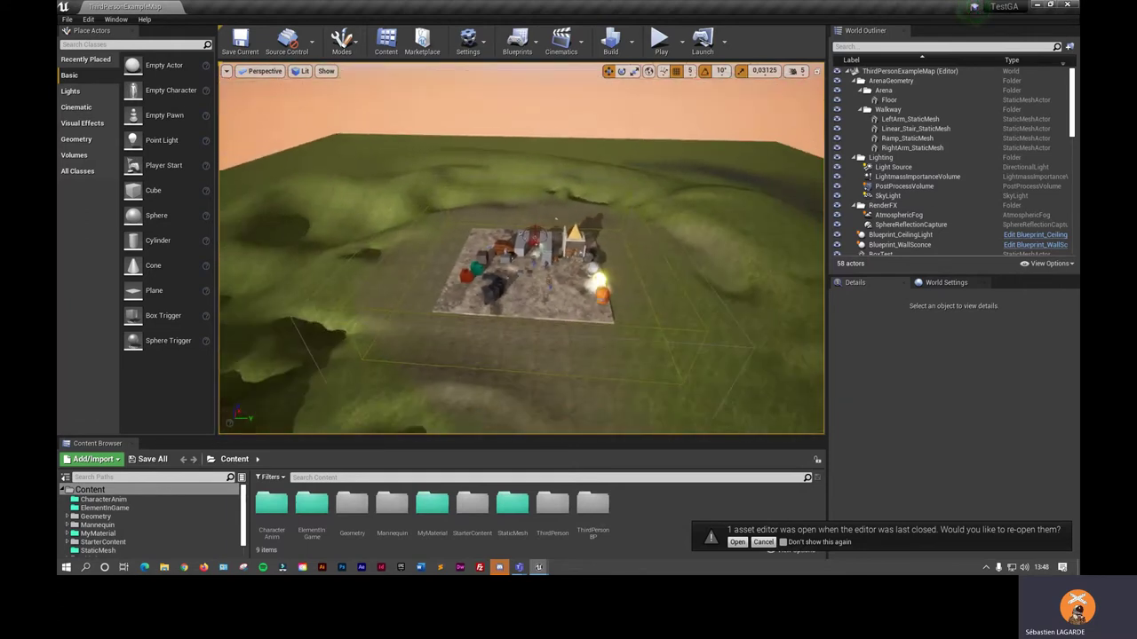
scroll(741, 119, up, 4)
scroll(741, 119, up, 2)
mouse_move(673, 125)
alt+mouse_down()
mouse_move(724, 78)
mouse_move(701, 98)
alt+mouse_up()
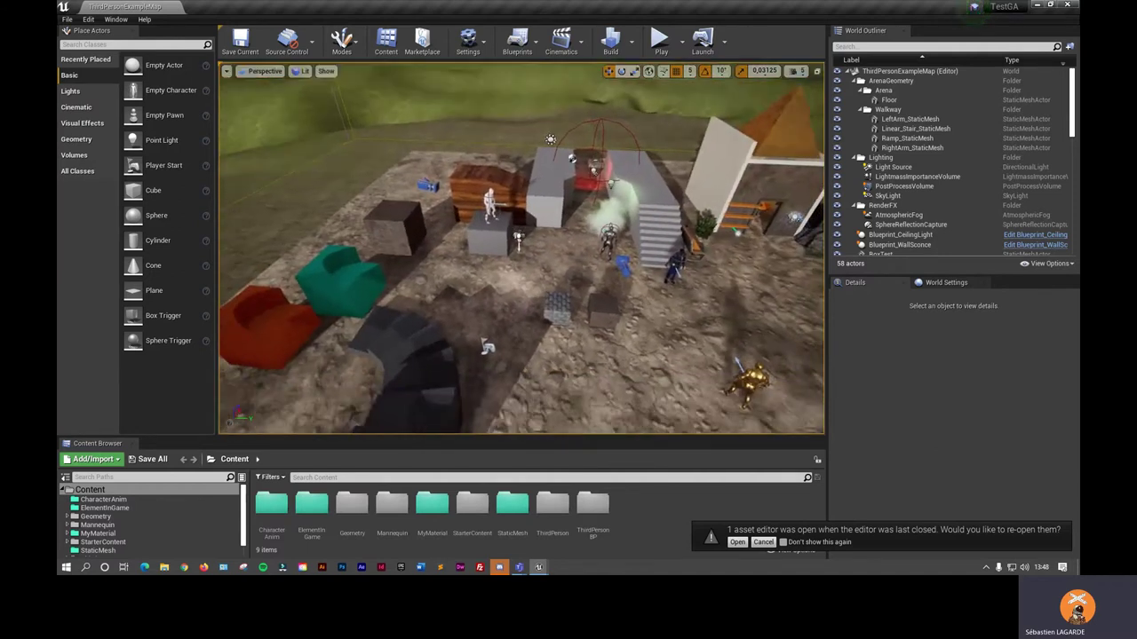
scroll(619, 151, down, 5)
alt+drag(619, 151, 619, 151)
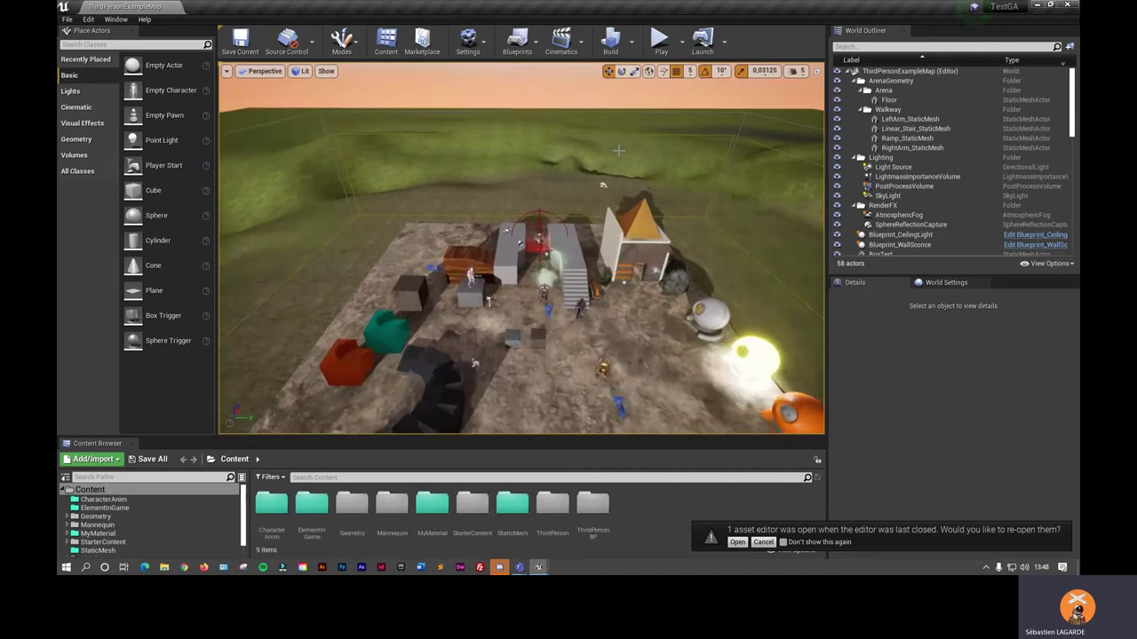
click(86, 20)
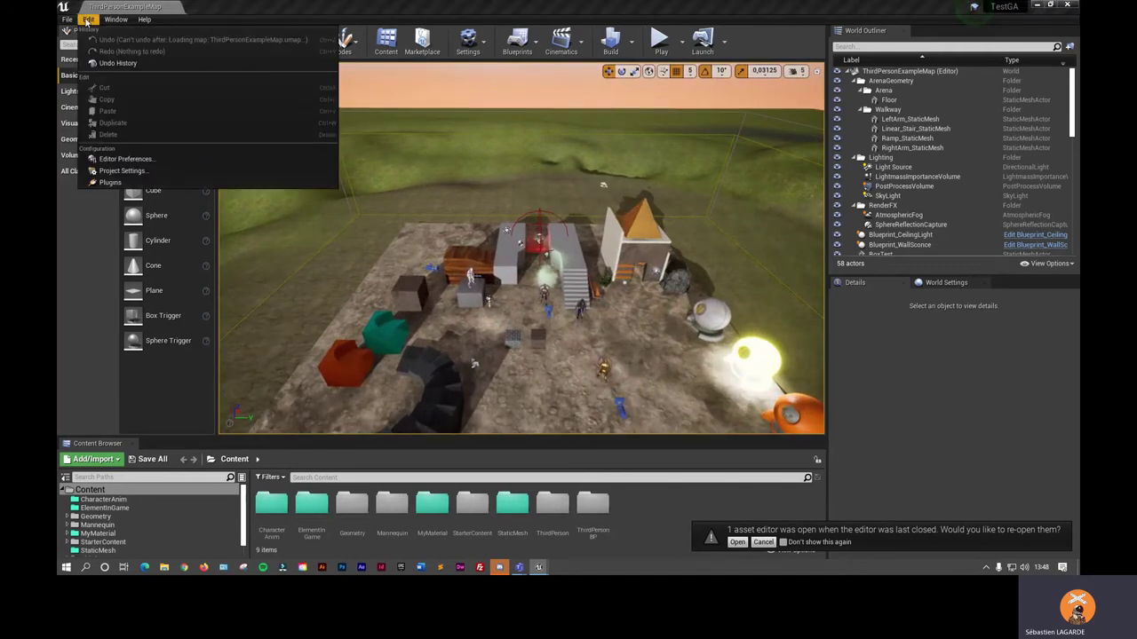
click(121, 174)
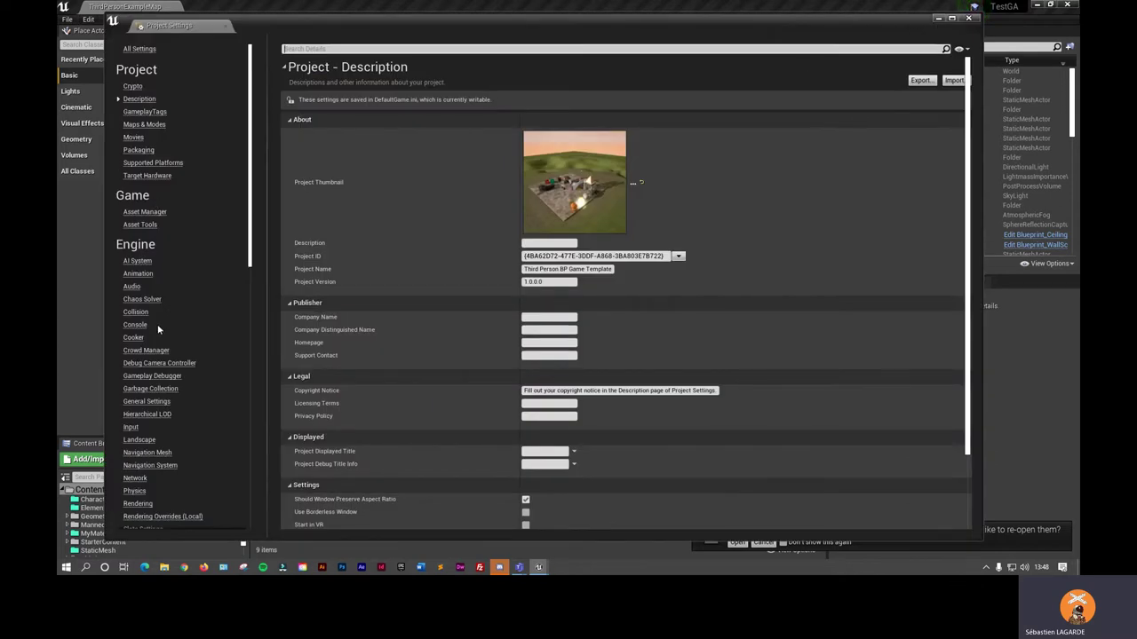
click(131, 428)
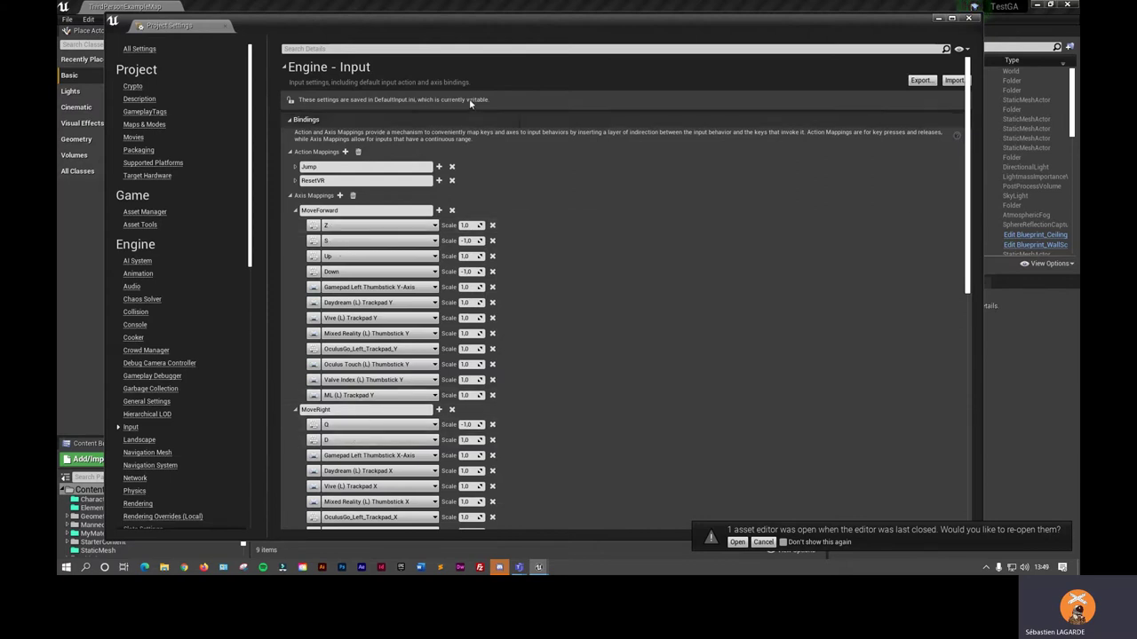
click(968, 19)
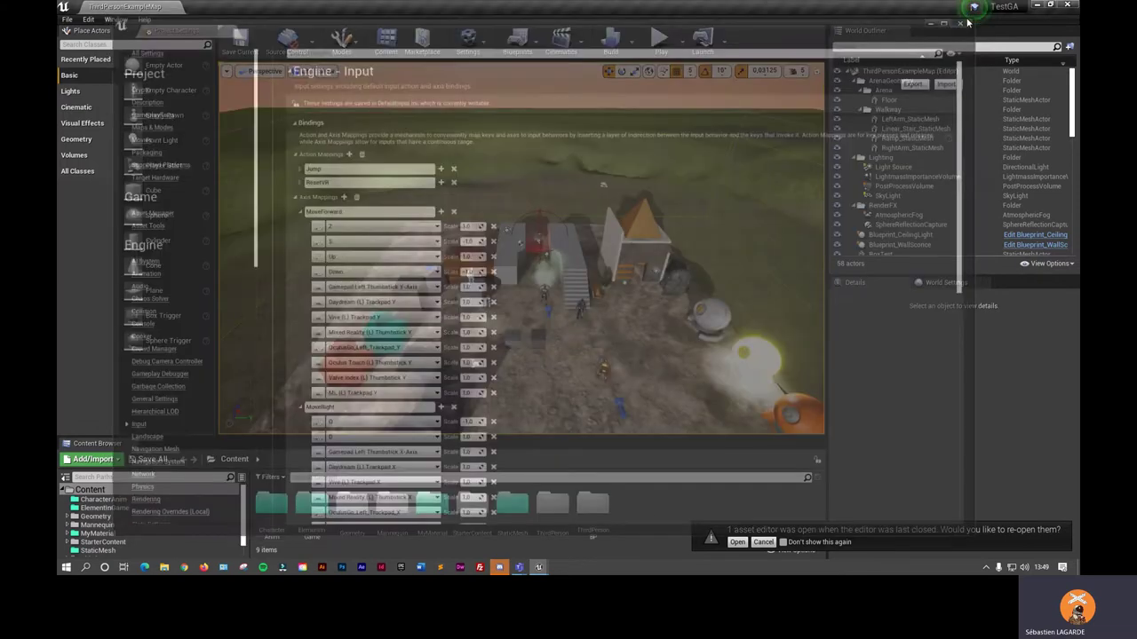
click(89, 19)
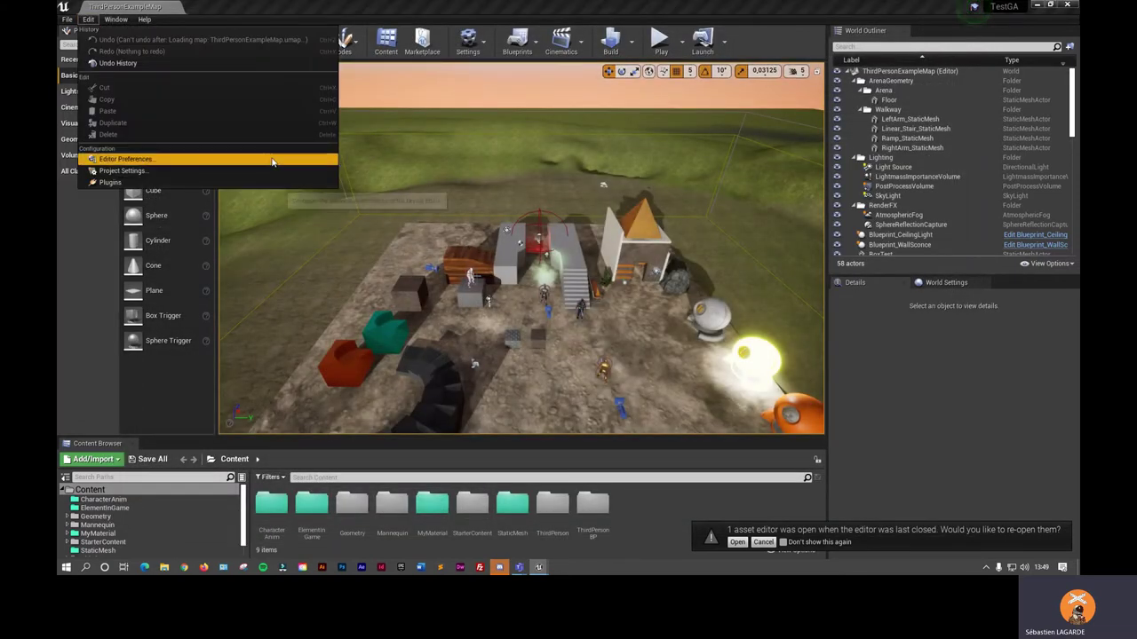
click(142, 160)
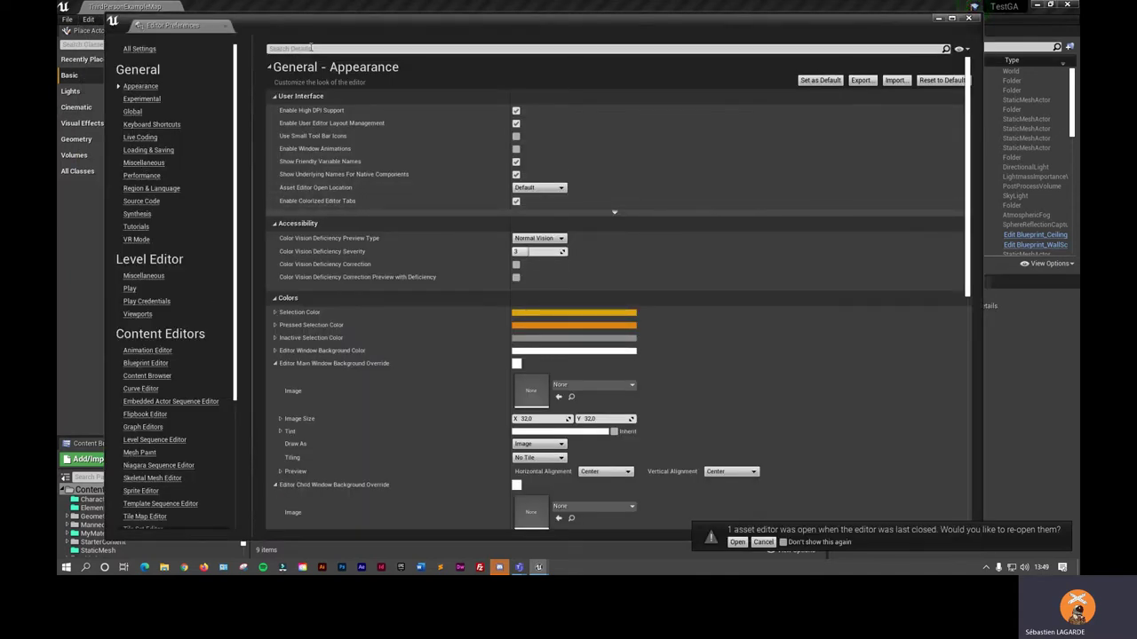
click(311, 48)
text(nav)
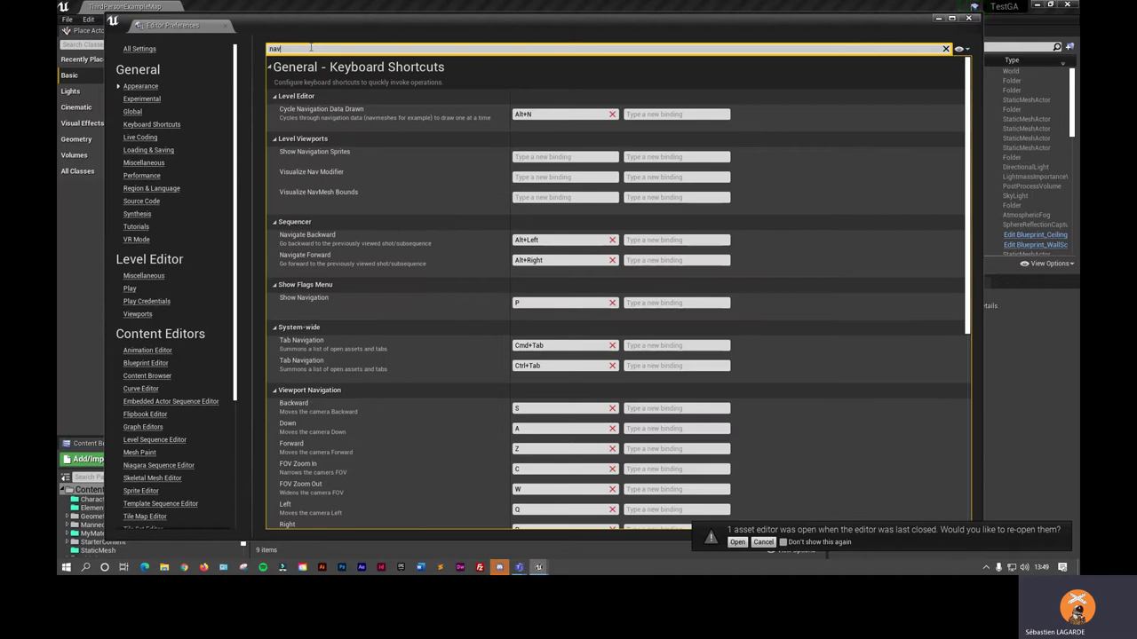
scroll(503, 392, down, 1)
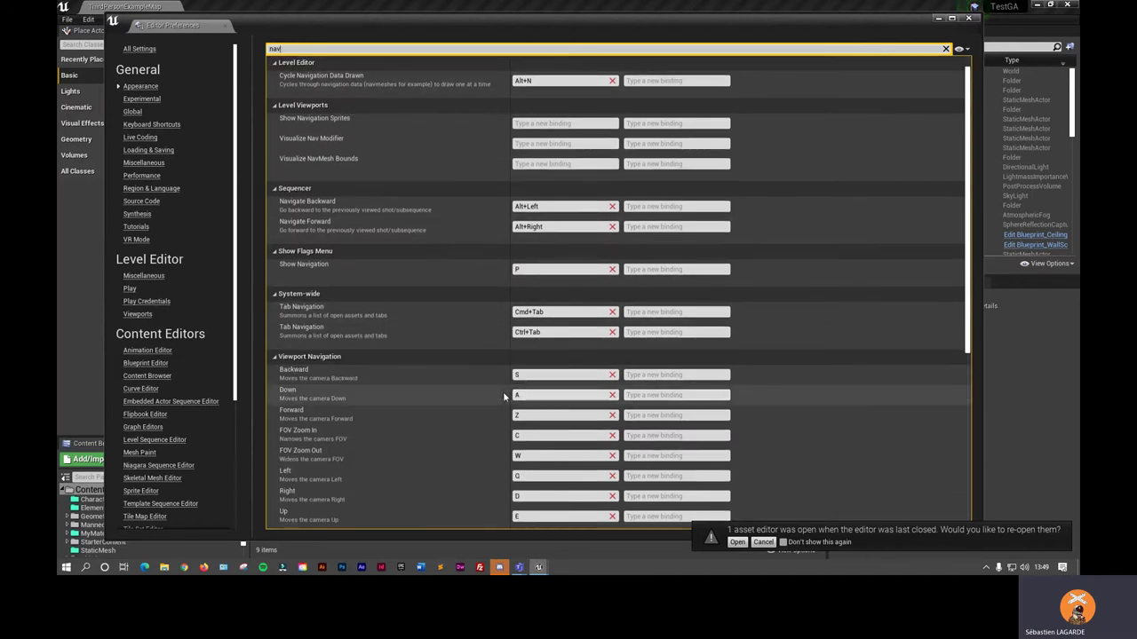
scroll(521, 387, down, 2)
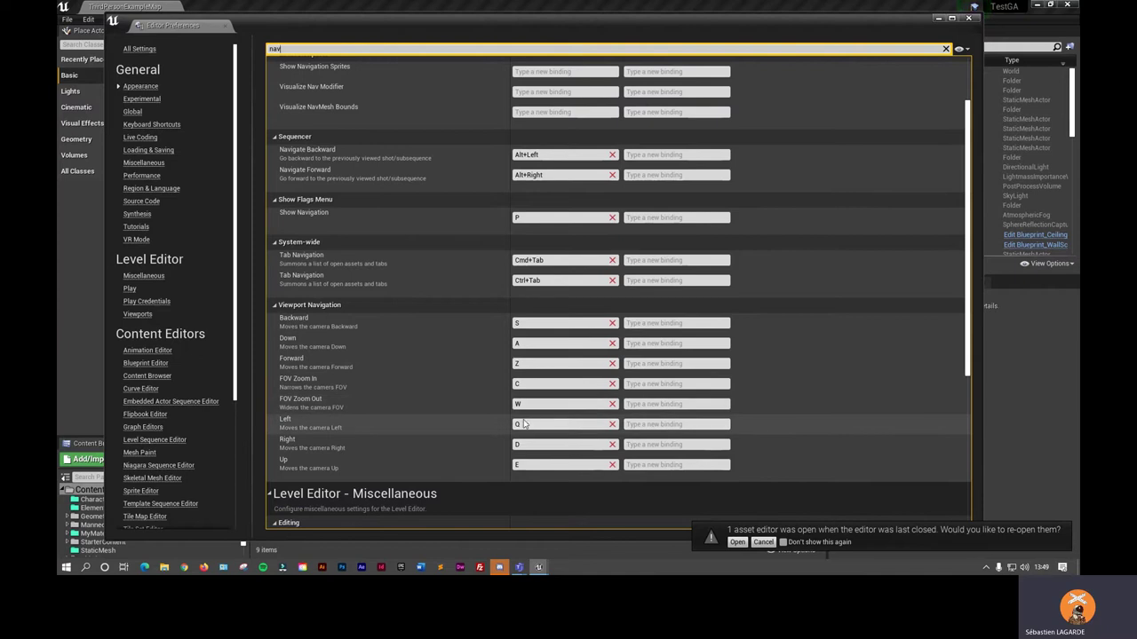
click(972, 19)
right_drag(429, 424, 430, 424)
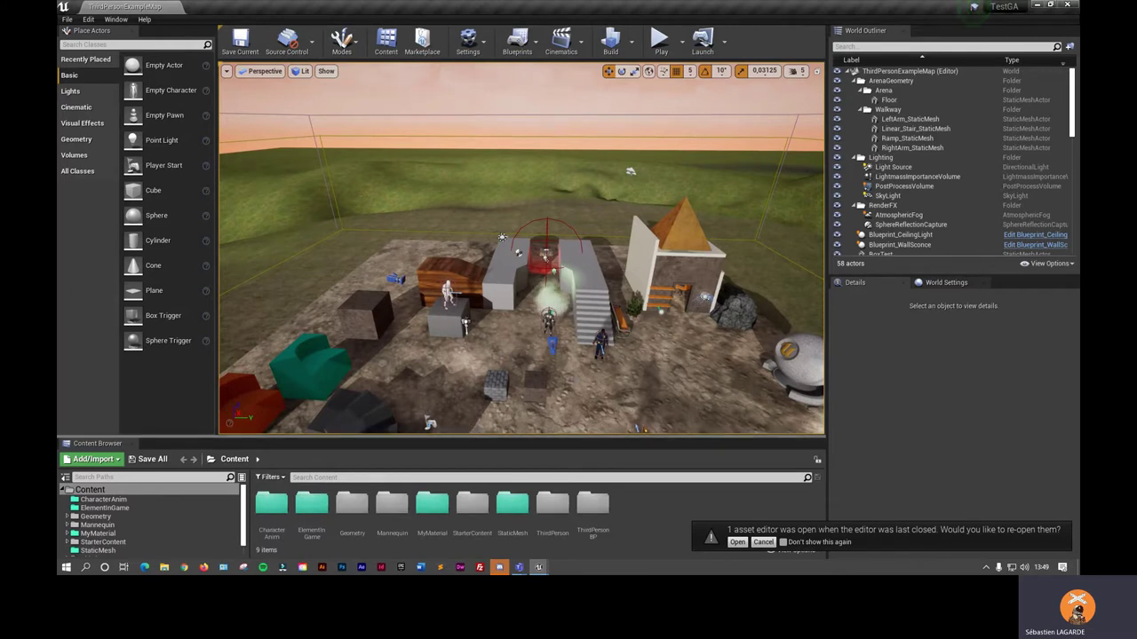
right_drag(430, 424, 430, 423)
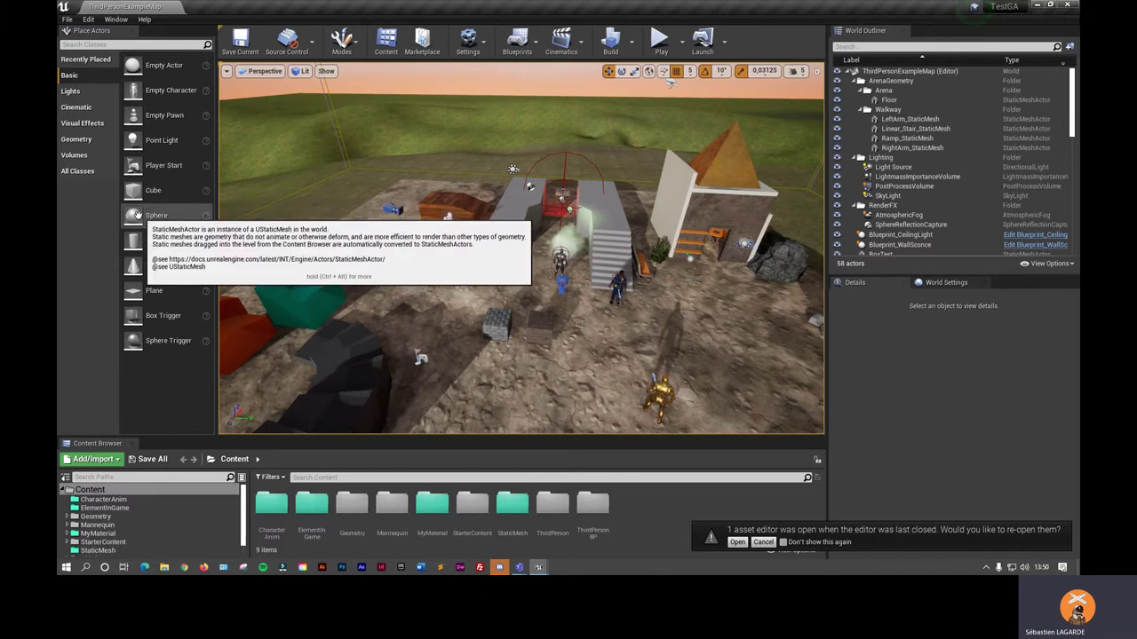
mouse_move(138, 215)
mouse_down()
mouse_move(459, 318)
mouse_move(454, 274)
mouse_up()
key(Delete)
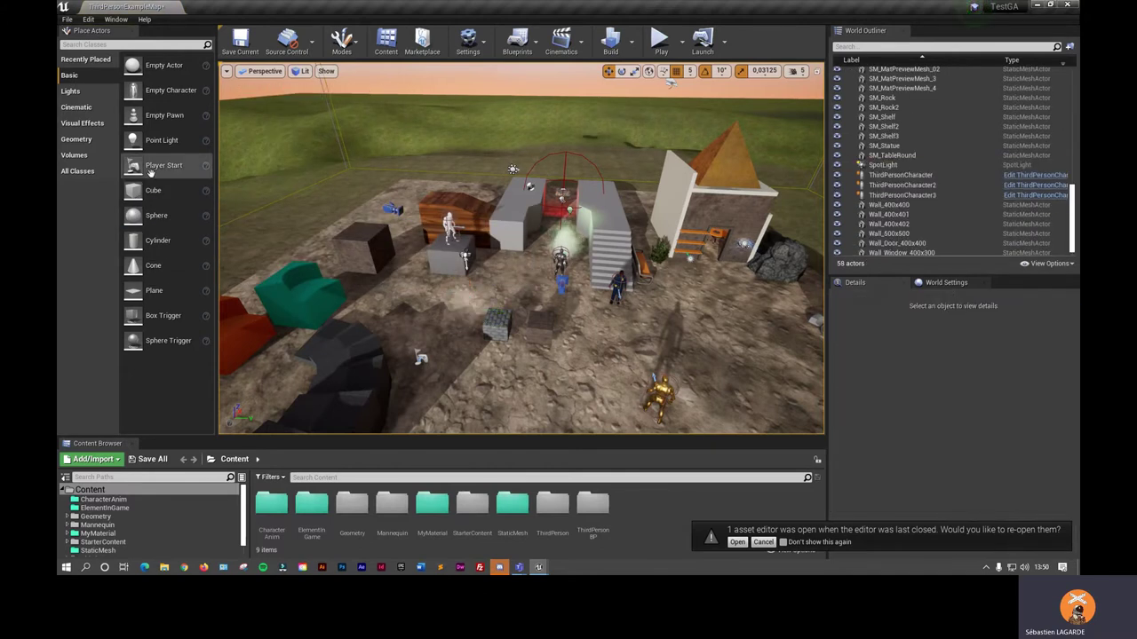
- Place a Cube on the arena floor left of the central stairs and enlarge the Details panel
drag(135, 189, 427, 294)
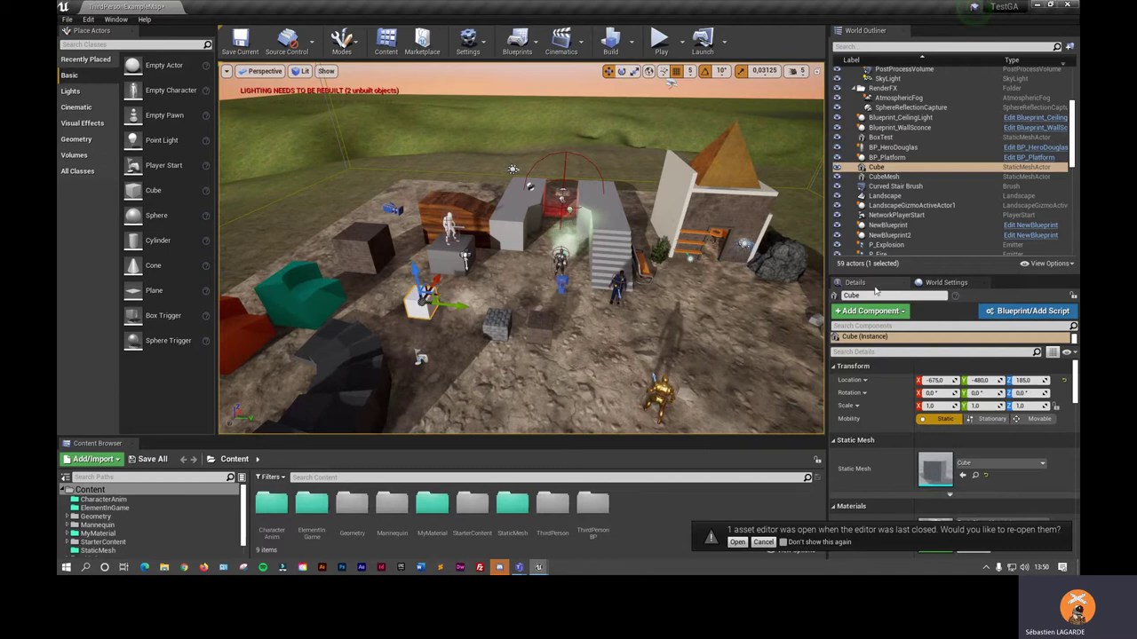
drag(915, 277, 879, 113)
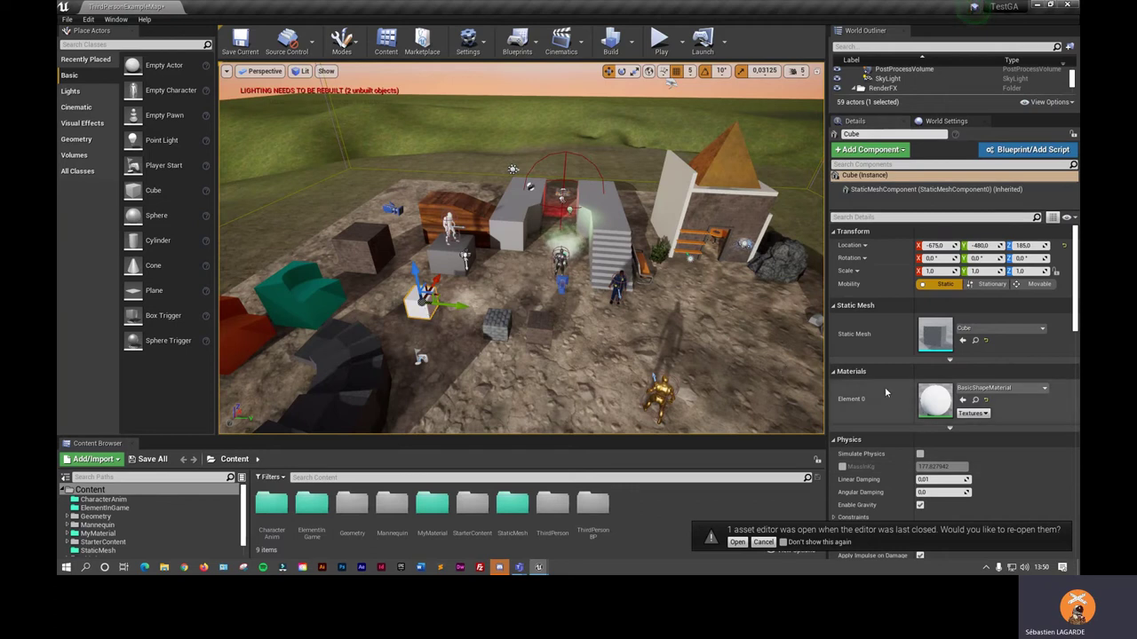
- Set the cube's Element 0 material to M_CobbleStone_Smooth
click(1039, 390)
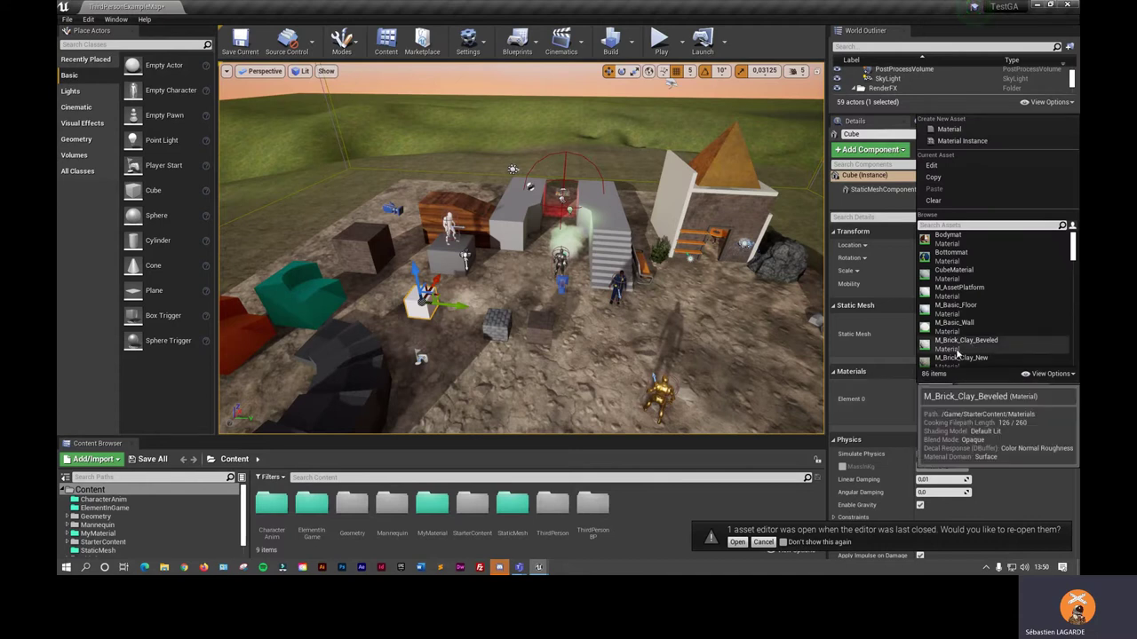
scroll(964, 338, down, 2)
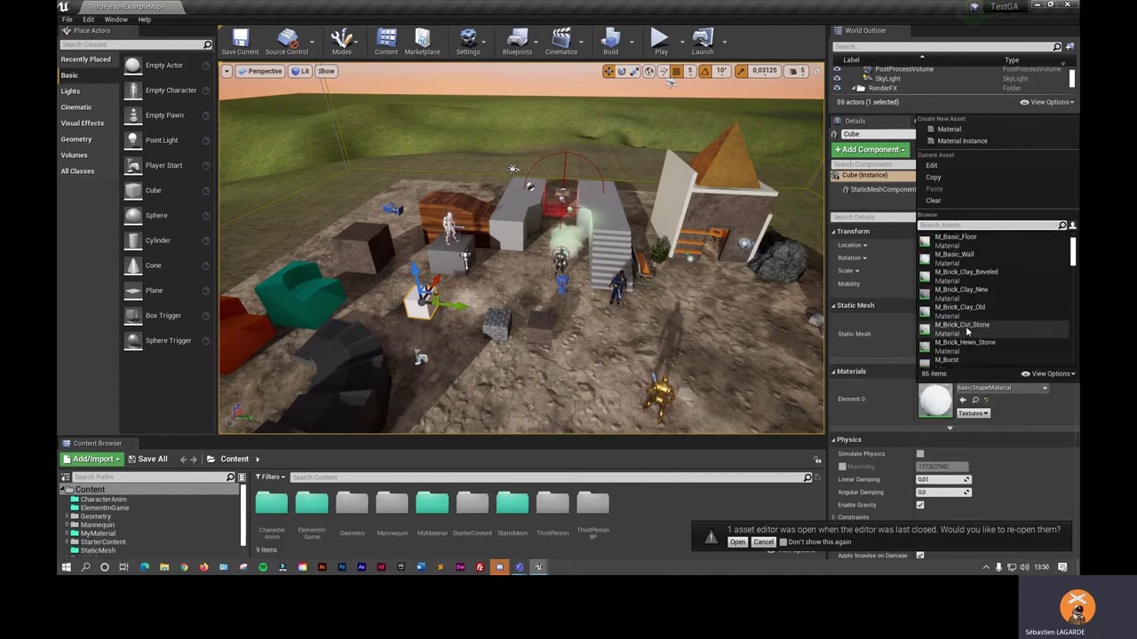
scroll(967, 331, down, 2)
scroll(968, 330, down, 3)
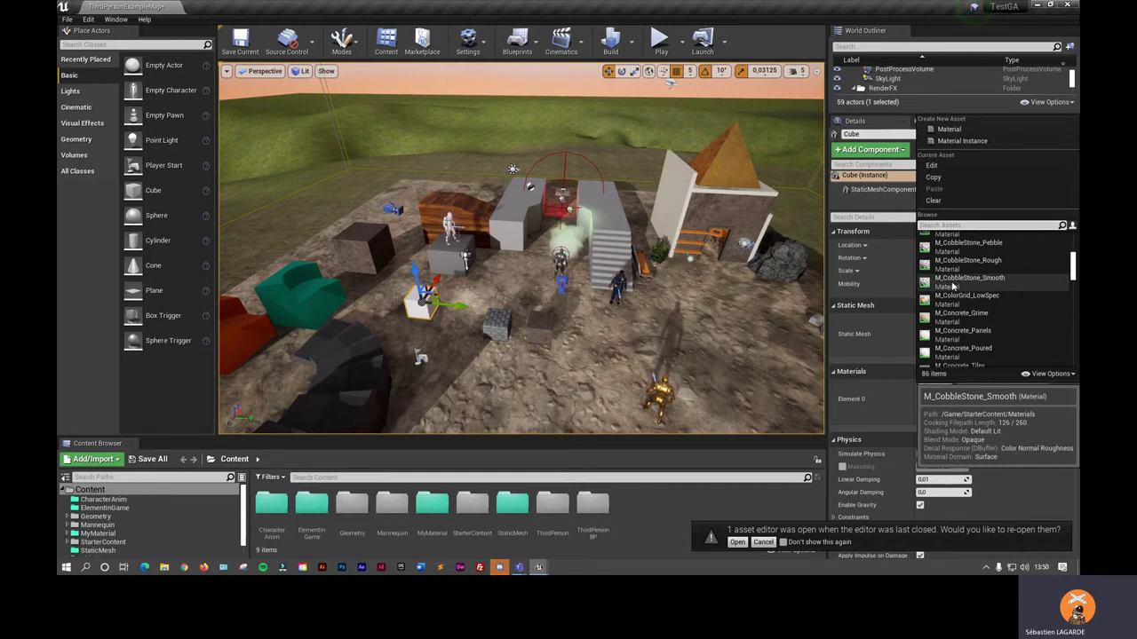
click(952, 282)
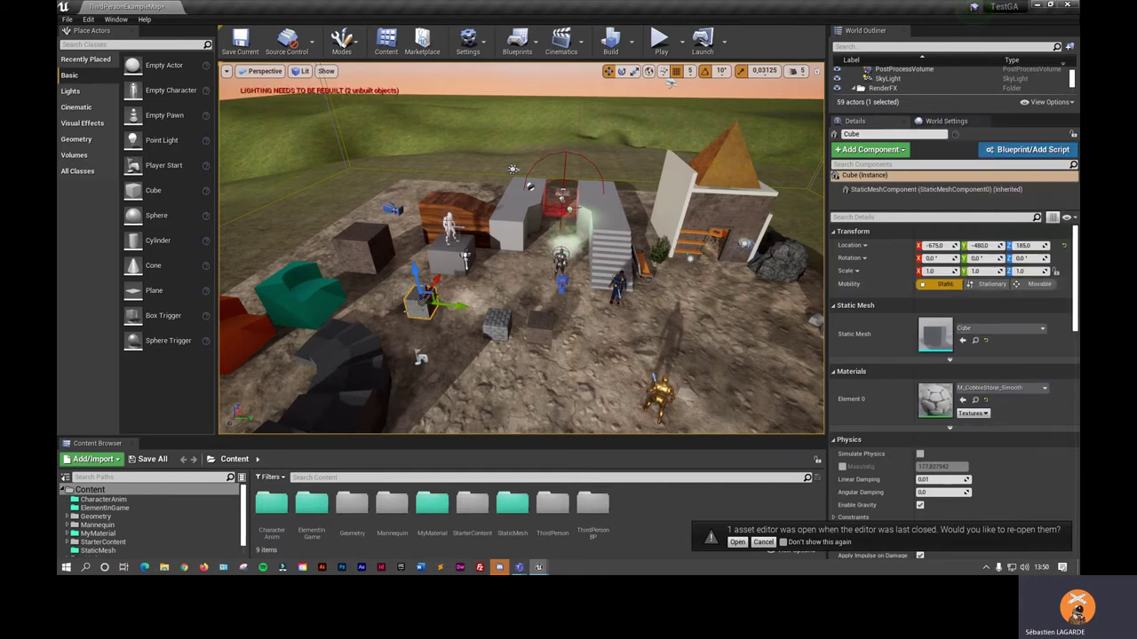
scroll(521, 257, up, 3)
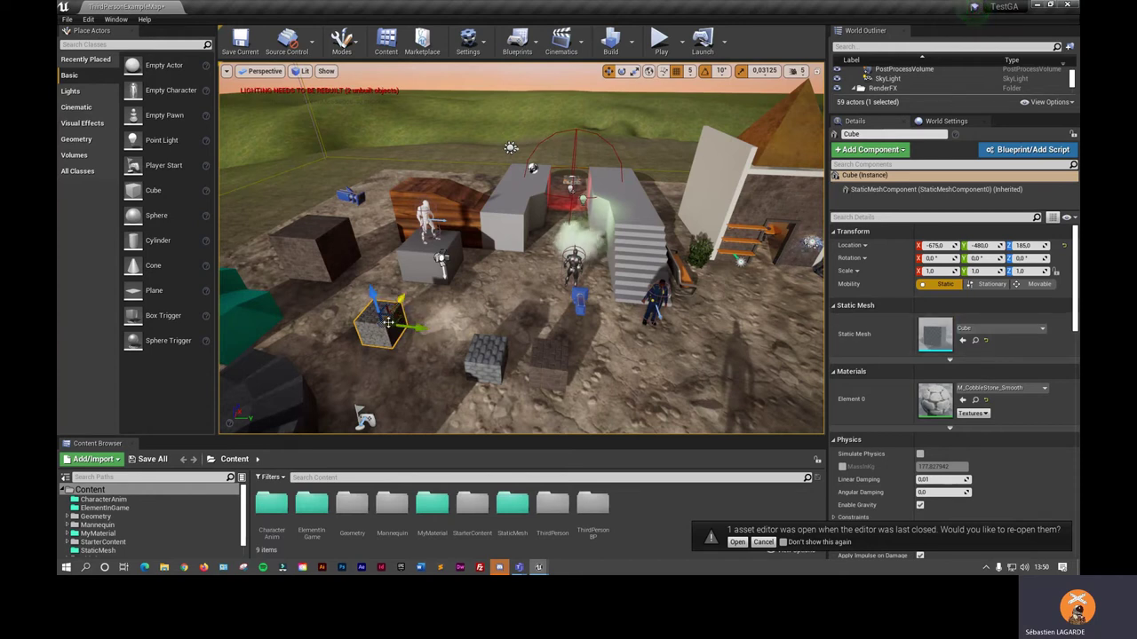
- Change the cube's static mesh to Shape_Cone
click(1030, 330)
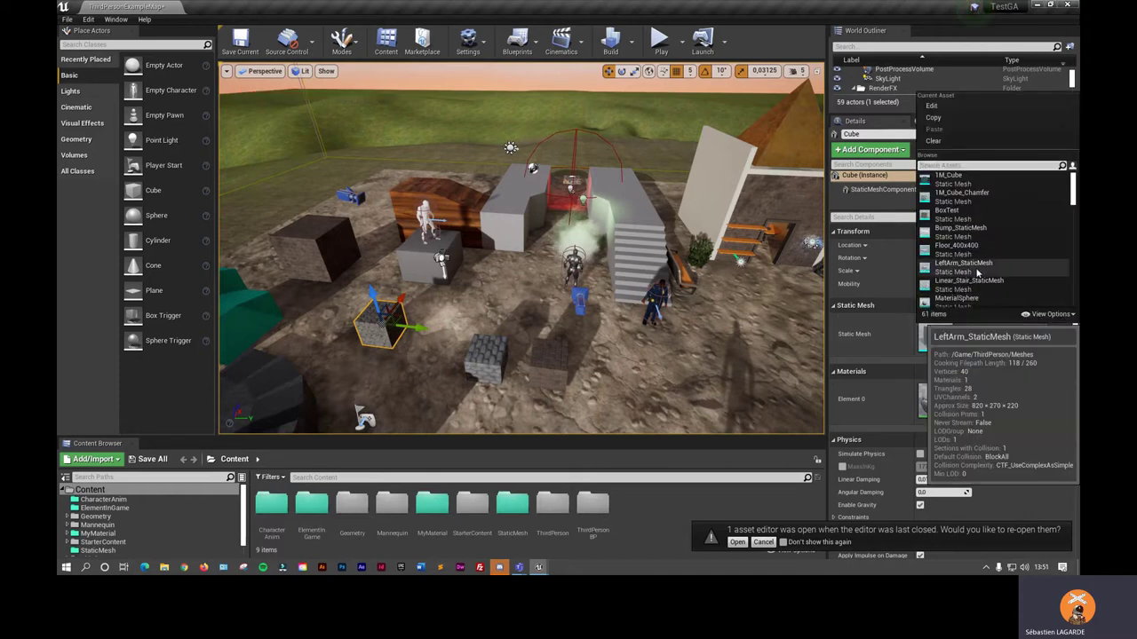
scroll(972, 258, down, 2)
scroll(967, 242, down, 2)
scroll(964, 238, down, 1)
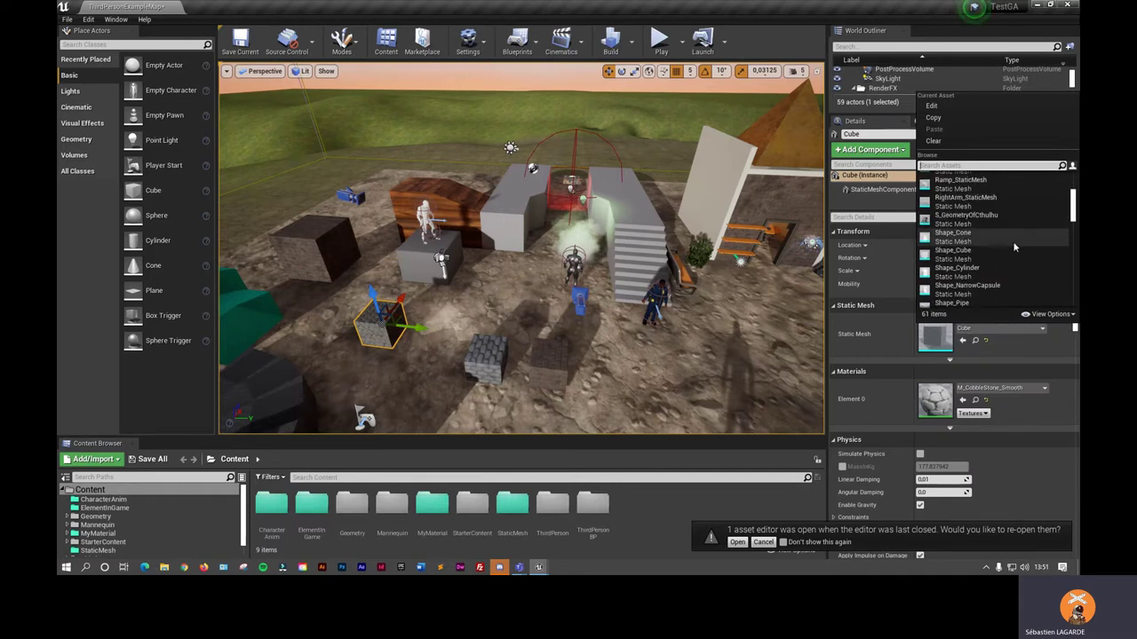
click(956, 238)
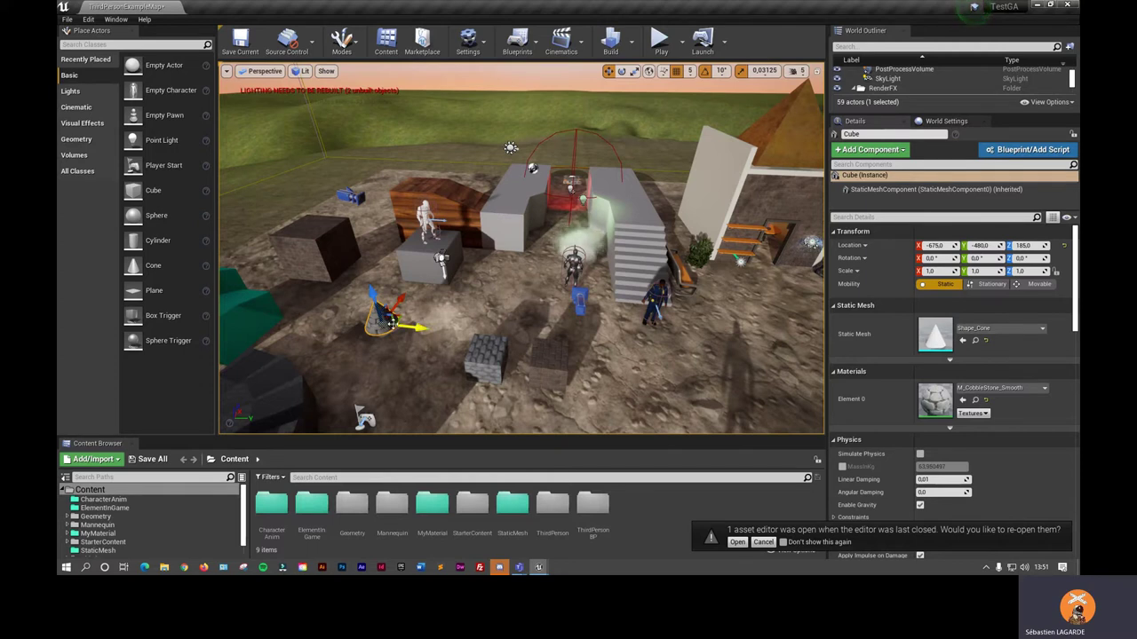
- Drag the Outliner/Details splitter down to list more actors while framing the level's blocks
right_drag(417, 338, 497, 319)
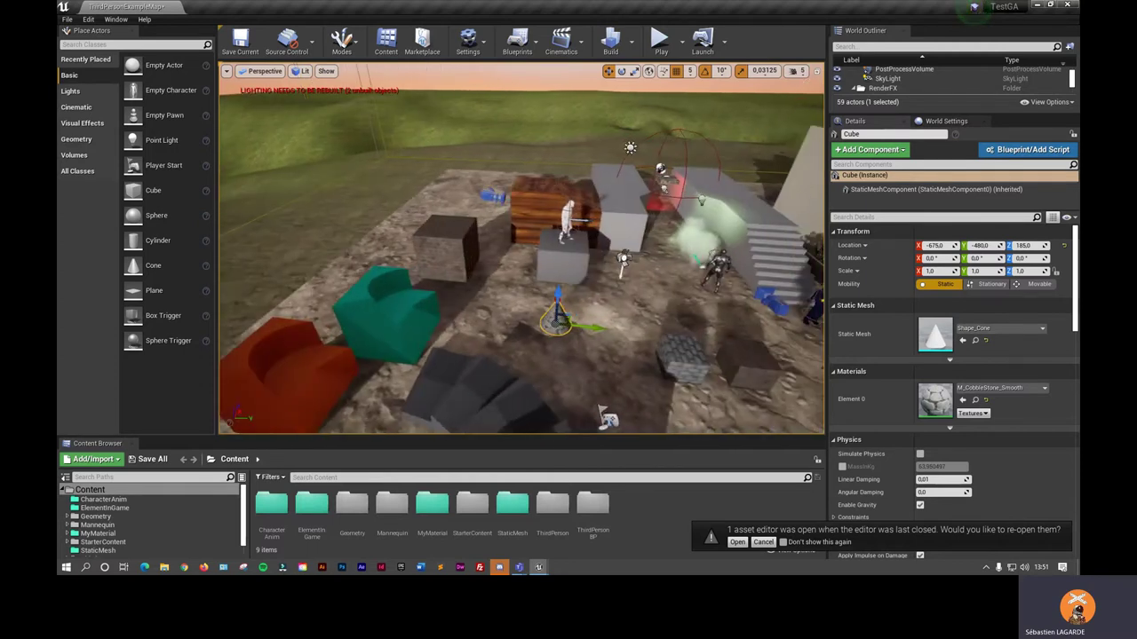
drag(939, 112, 939, 334)
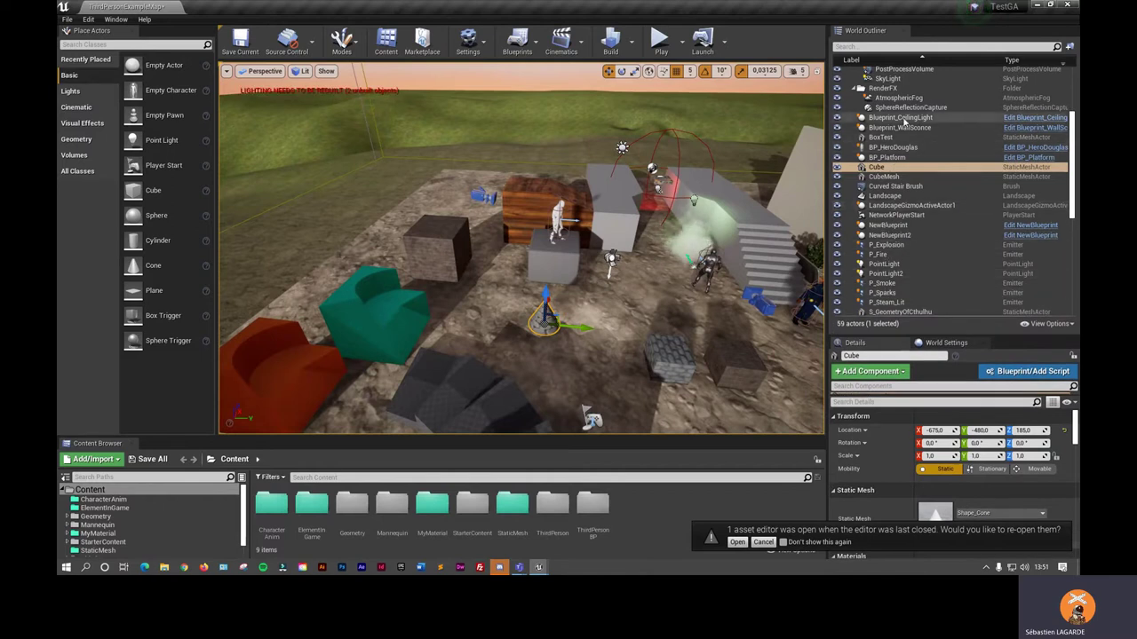
right_drag(533, 177, 533, 174)
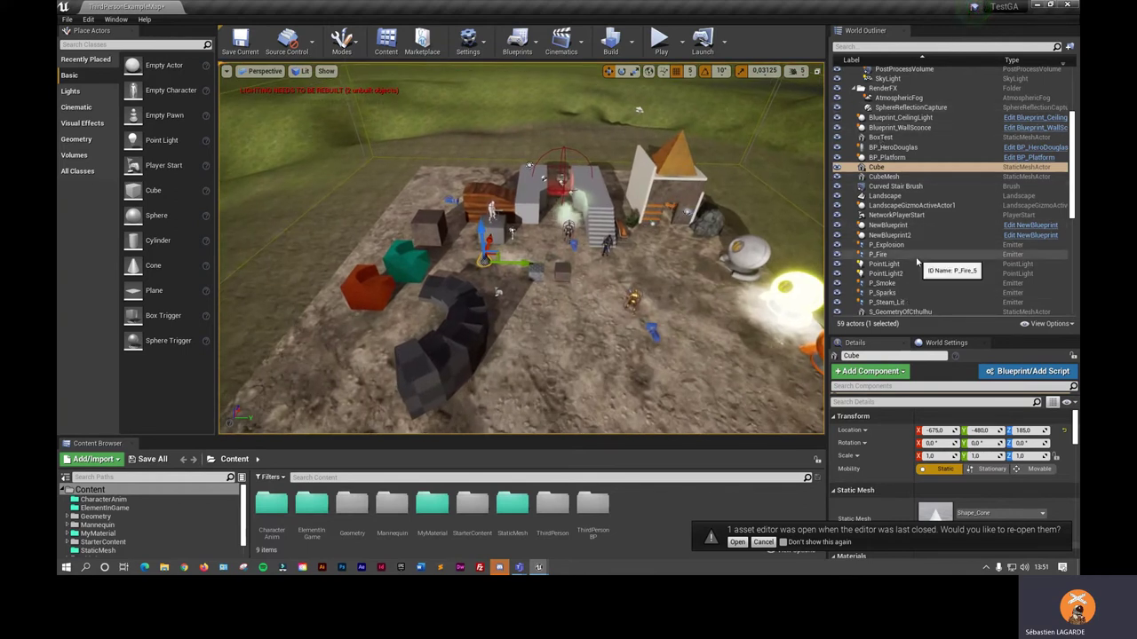
right_drag(529, 164, 533, 169)
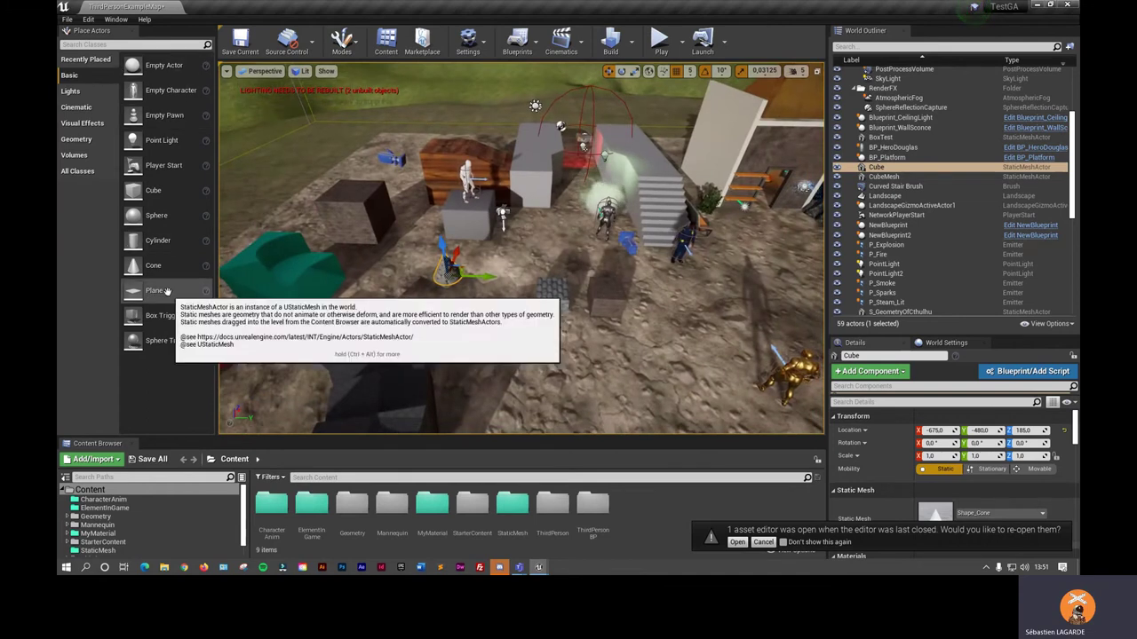
- Place a point light beside the grey block and give it a green light colour
drag(169, 144, 524, 238)
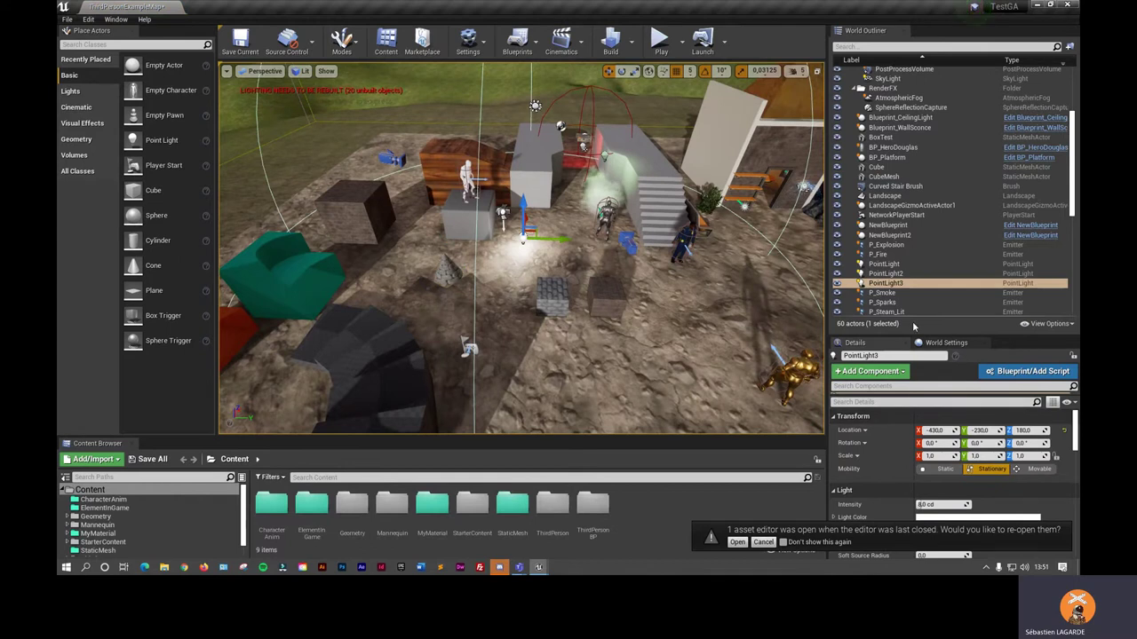
drag(914, 333, 915, 119)
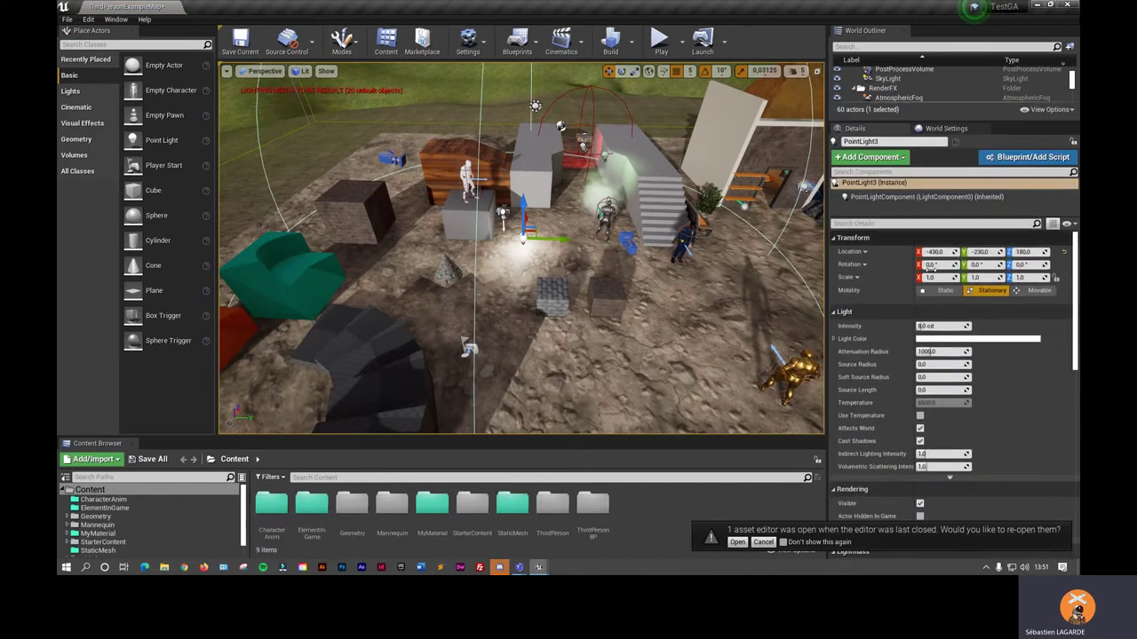
click(945, 344)
click(738, 399)
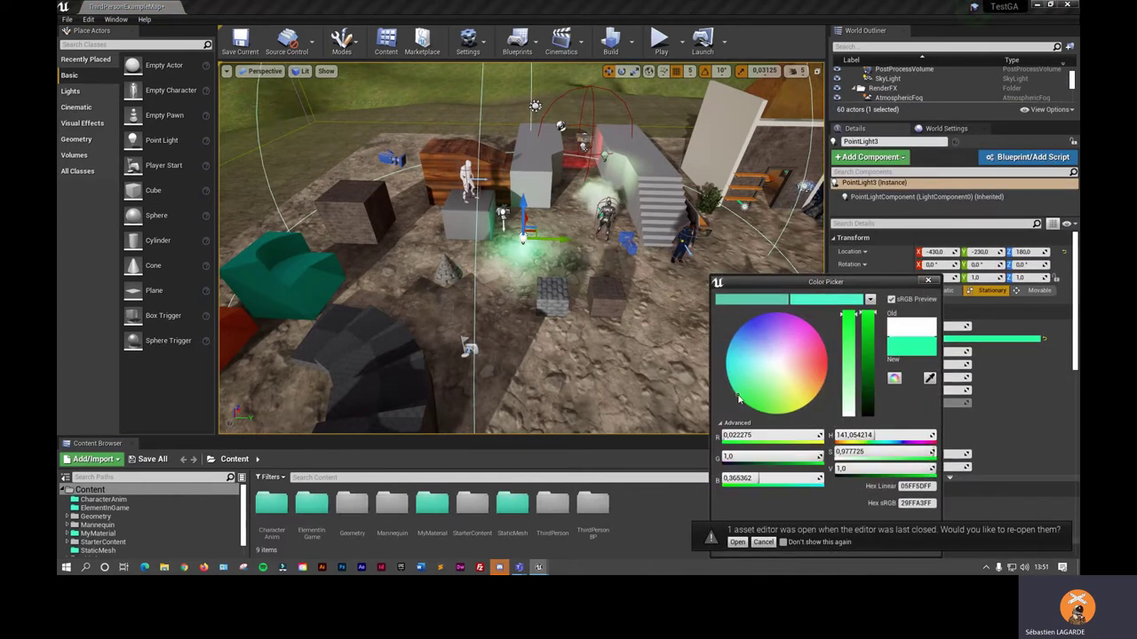
click(927, 281)
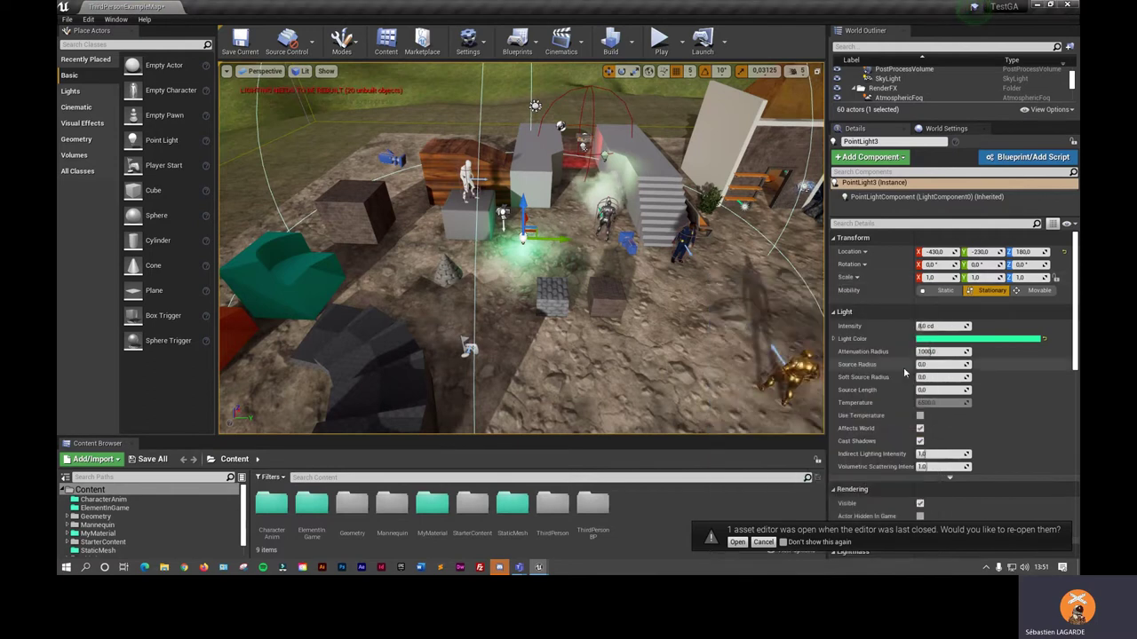
- Darken the light to a deeper green and shrink its attenuation radius to about 271
click(947, 344)
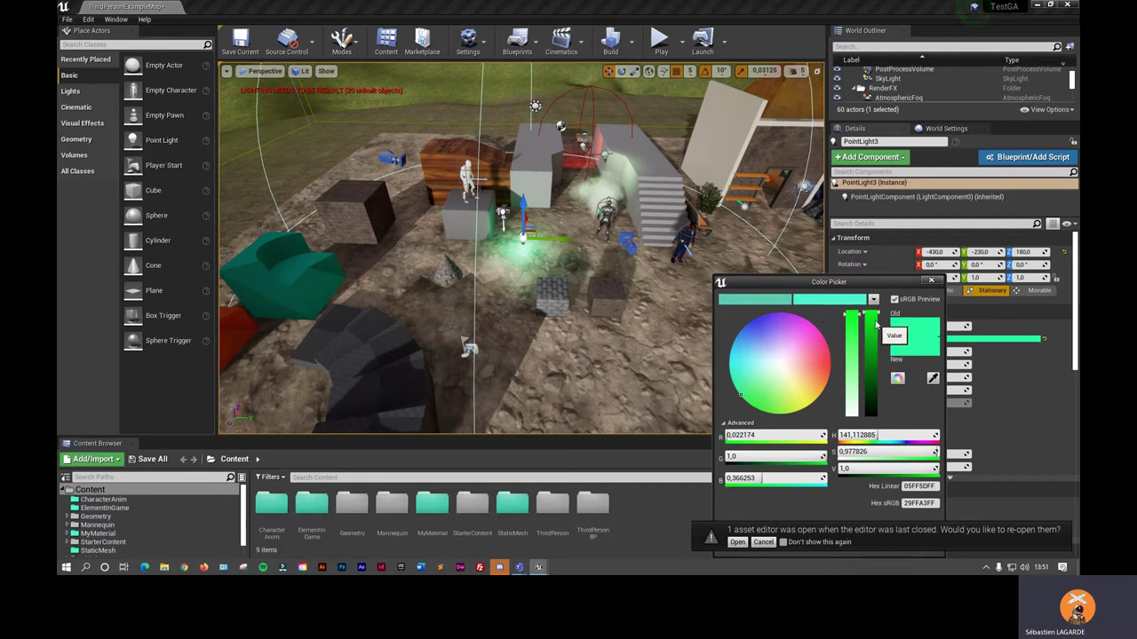
mouse_move(879, 322)
mouse_down()
mouse_move(871, 369)
mouse_move(911, 346)
mouse_up()
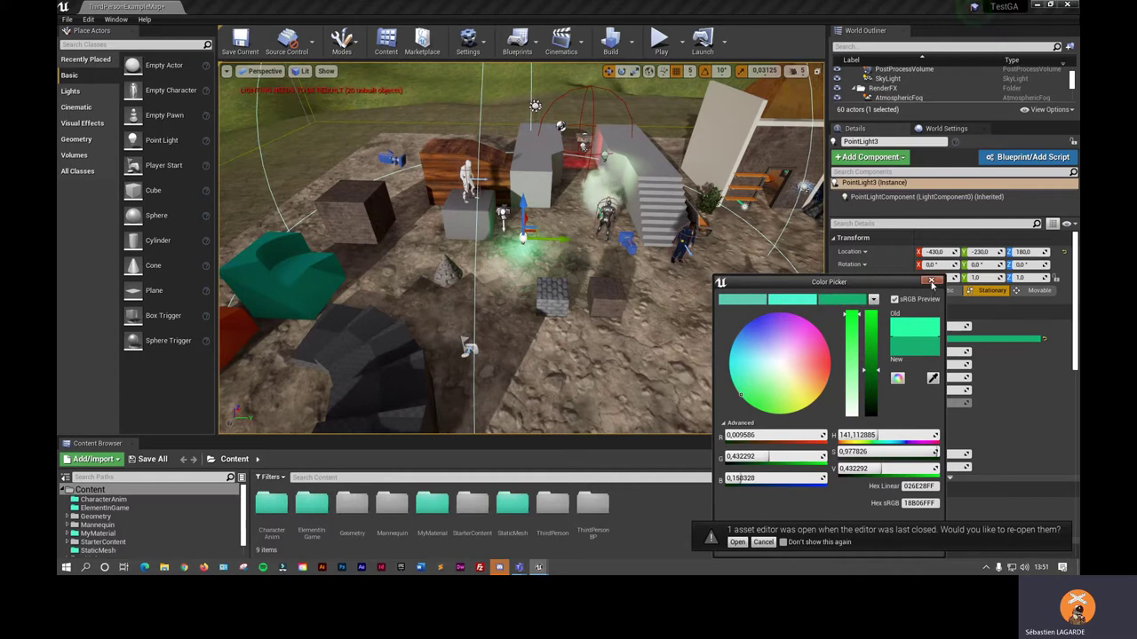
click(931, 282)
mouse_move(926, 352)
mouse_down()
mouse_move(897, 352)
mouse_move(955, 352)
mouse_move(919, 352)
mouse_up()
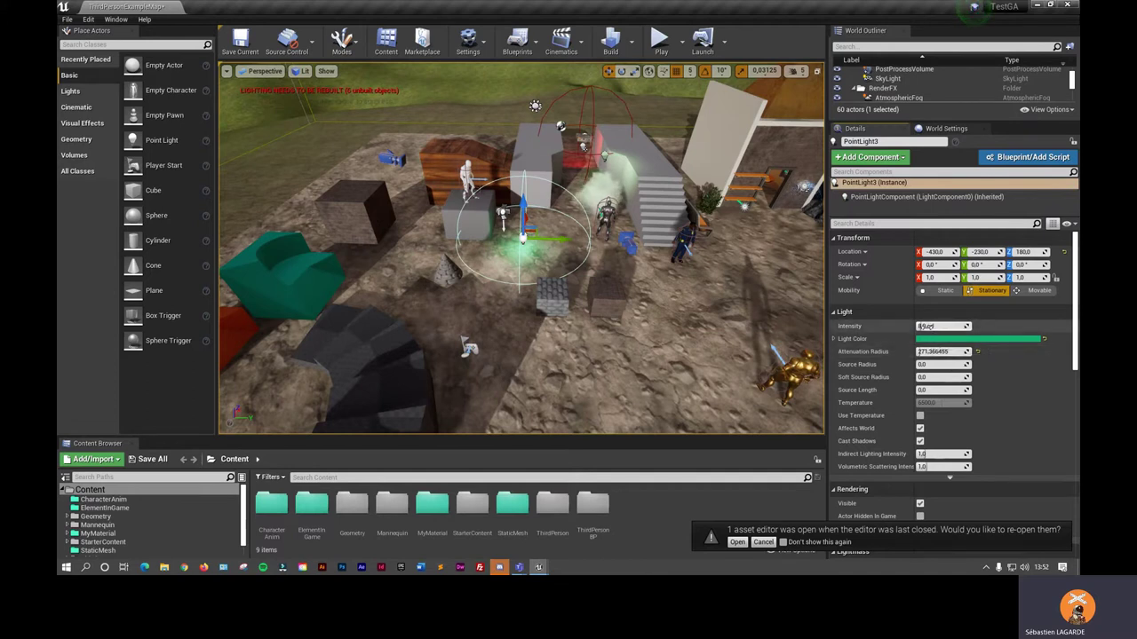
- Raise the point light's intensity to about 23.4 cd and show the Lights category in Place Actors
drag(919, 326, 938, 326)
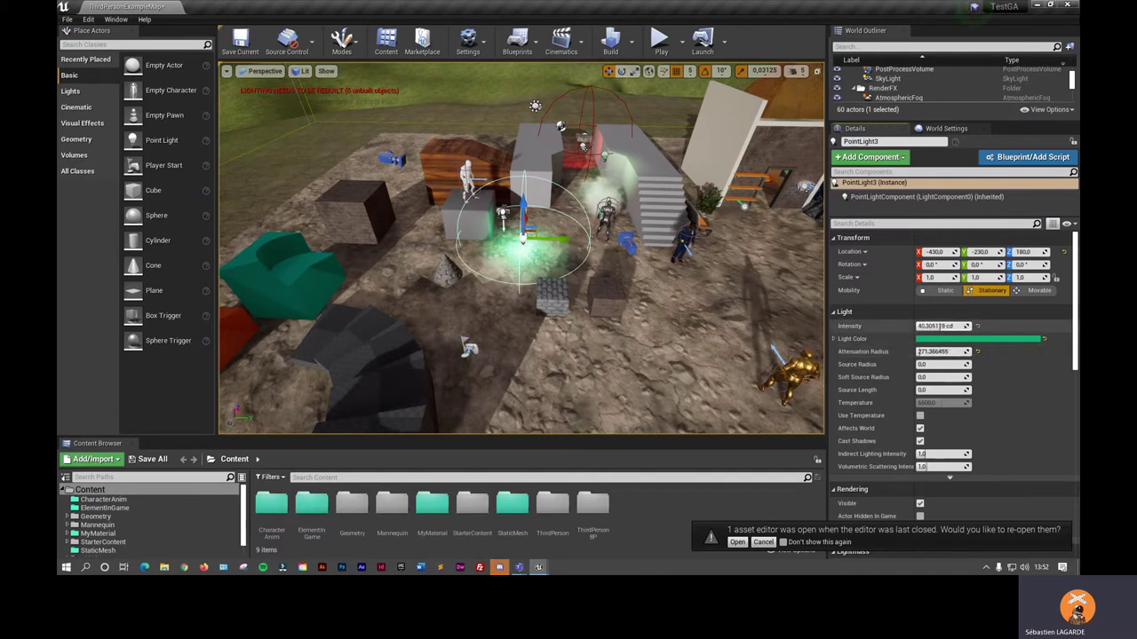
scroll(951, 392, down, 3)
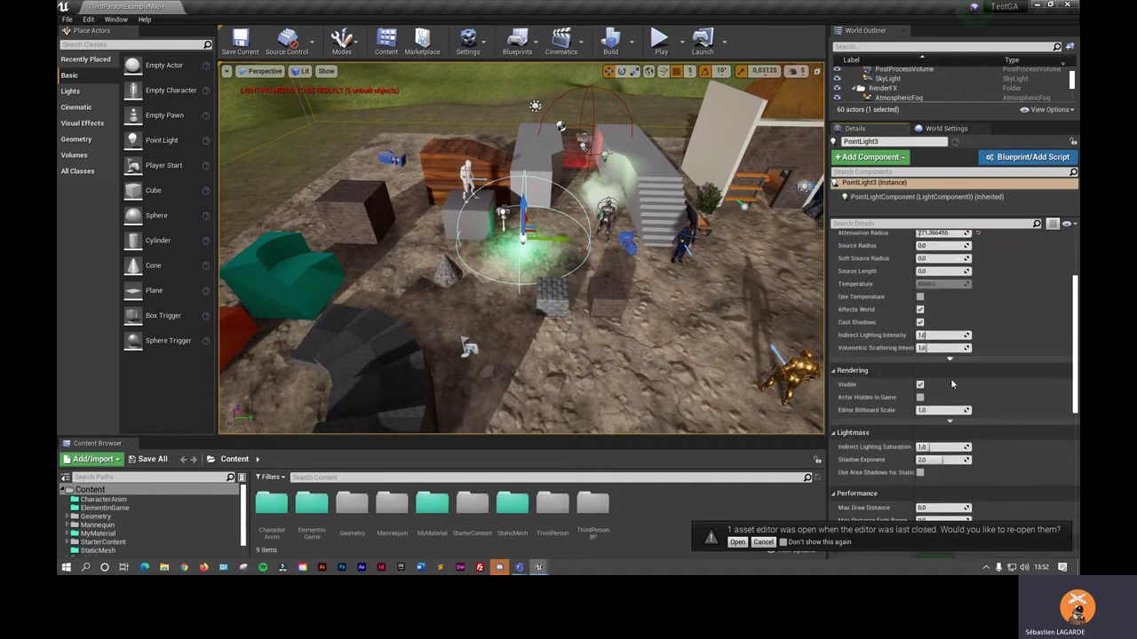
scroll(951, 392, up, 3)
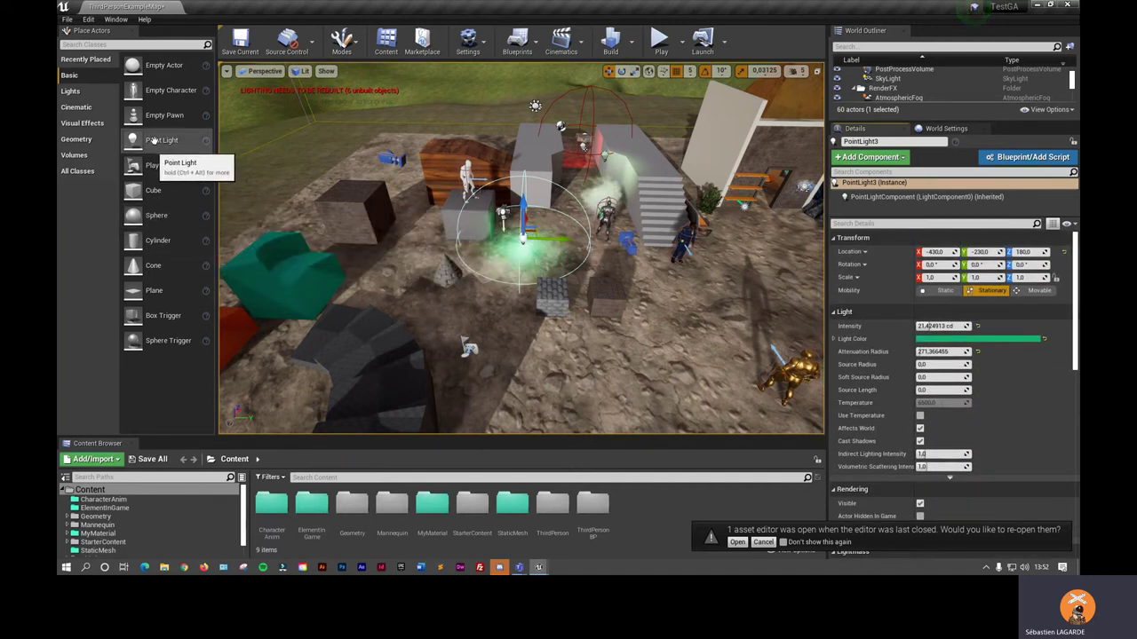
click(88, 124)
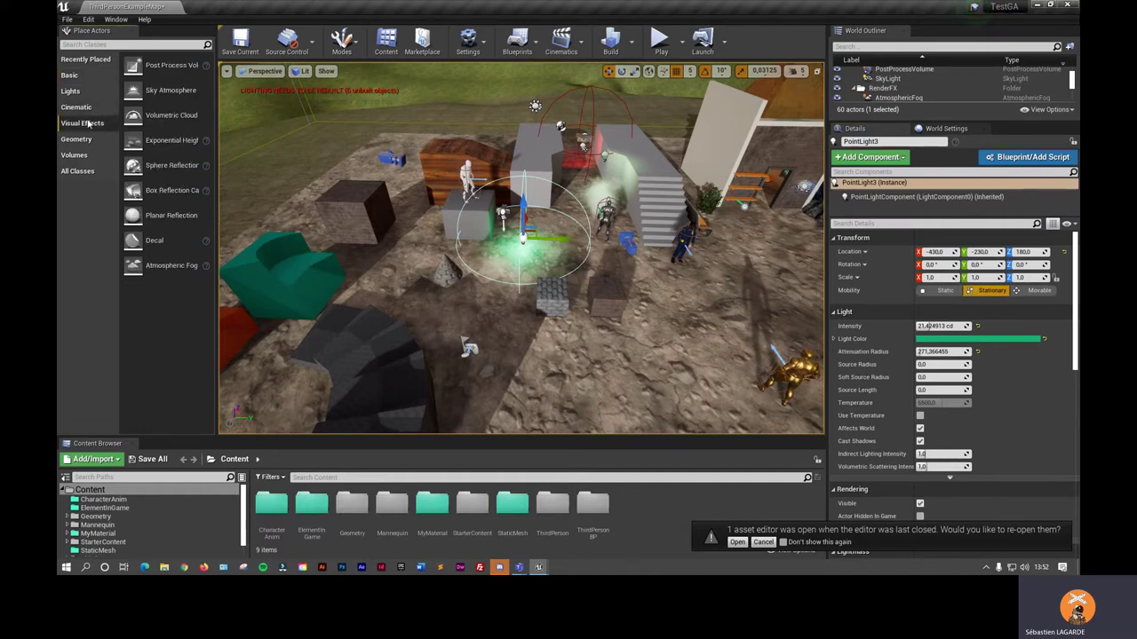
click(81, 93)
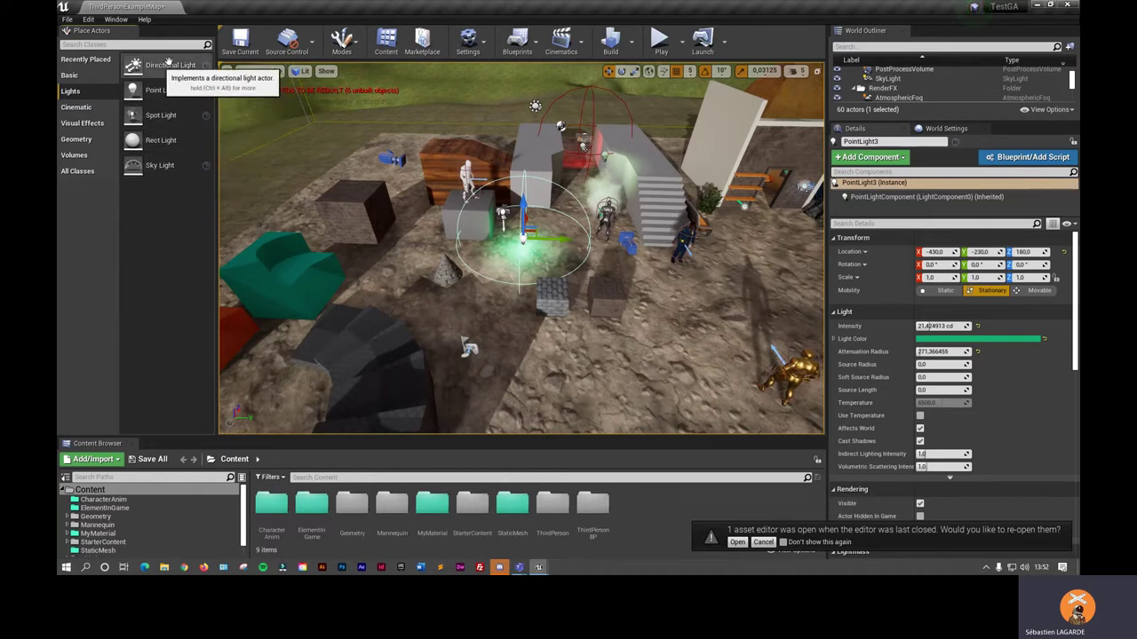
scroll(514, 136, down, 5)
- Zoom out and fly the camera across the level to frame the brick building's orange shelves
scroll(514, 136, down, 5)
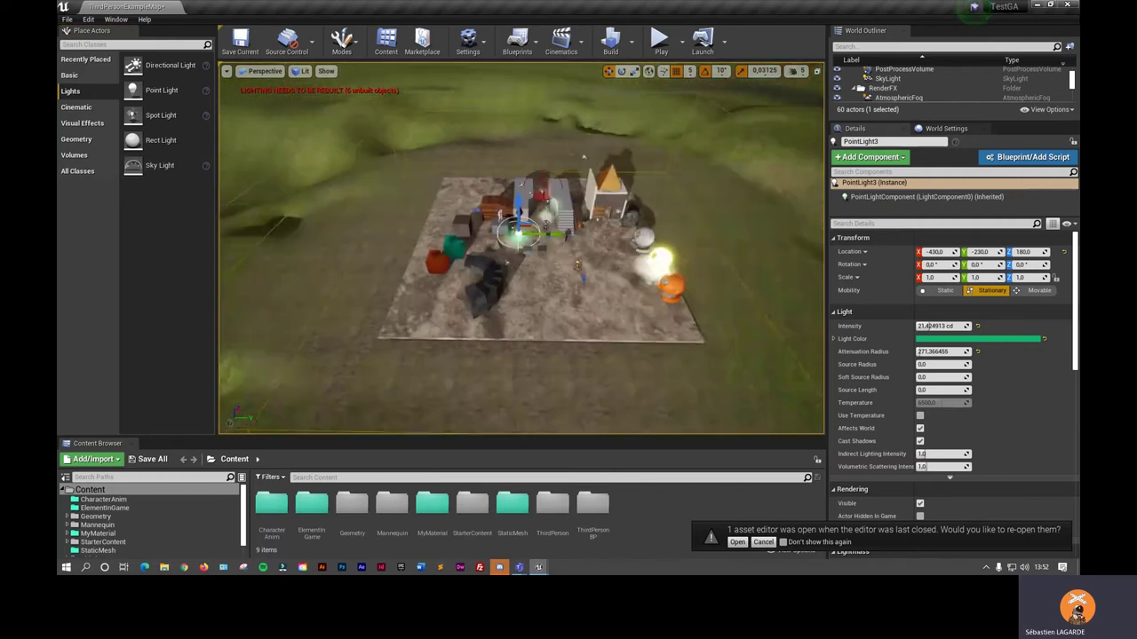
scroll(514, 136, down, 3)
scroll(516, 284, up, 2)
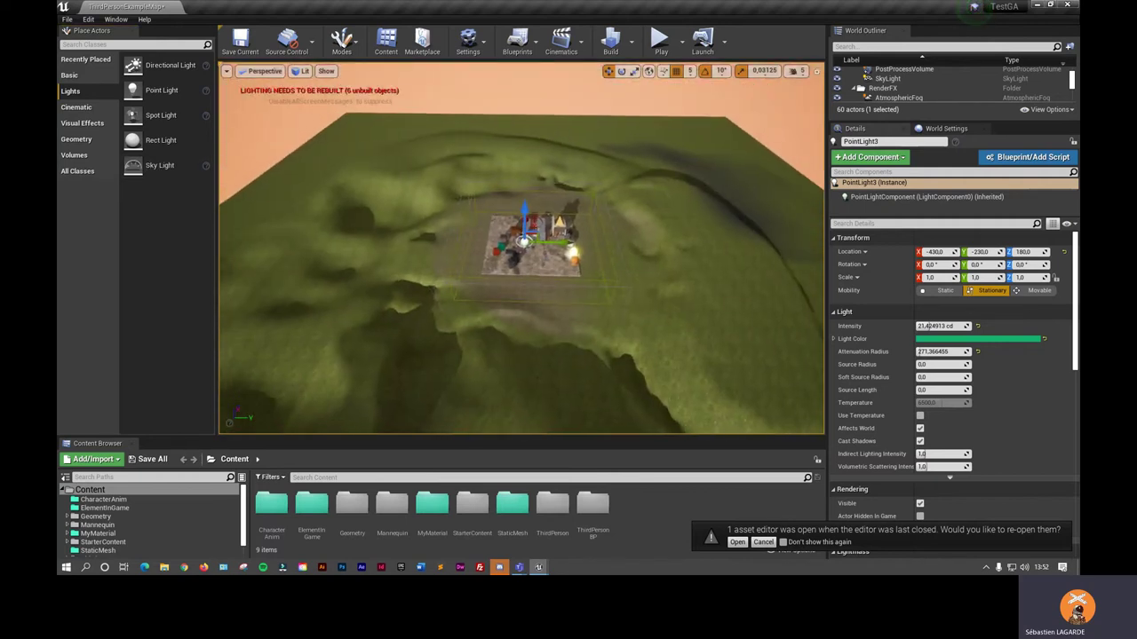
scroll(517, 284, up, 3)
scroll(517, 285, up, 3)
scroll(401, 374, up, 2)
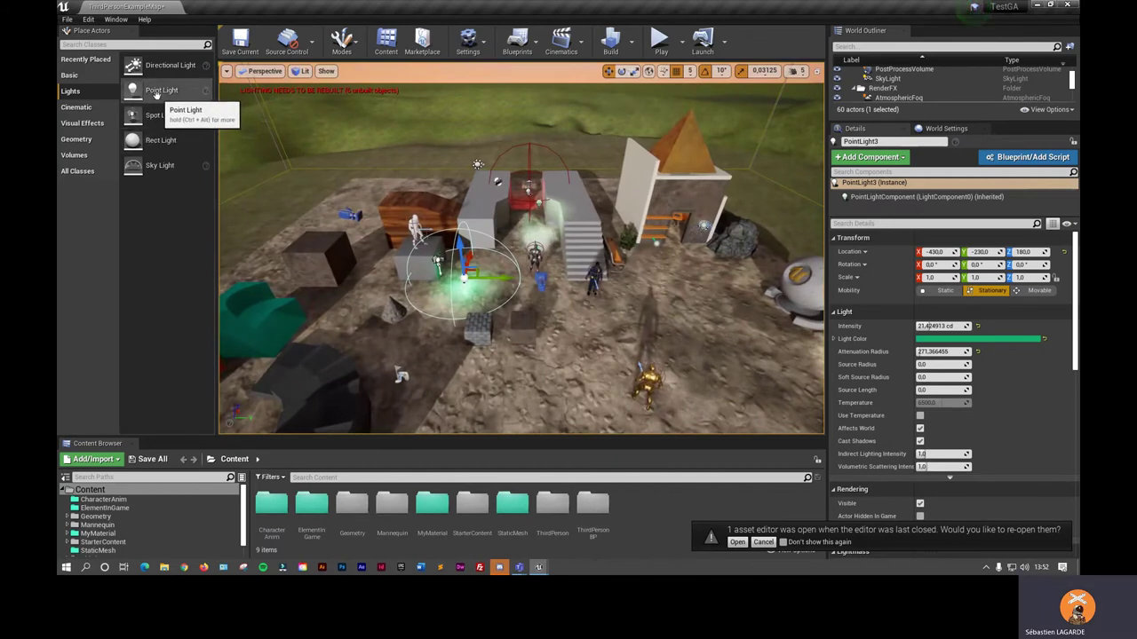
right_drag(521, 266, 569, 267)
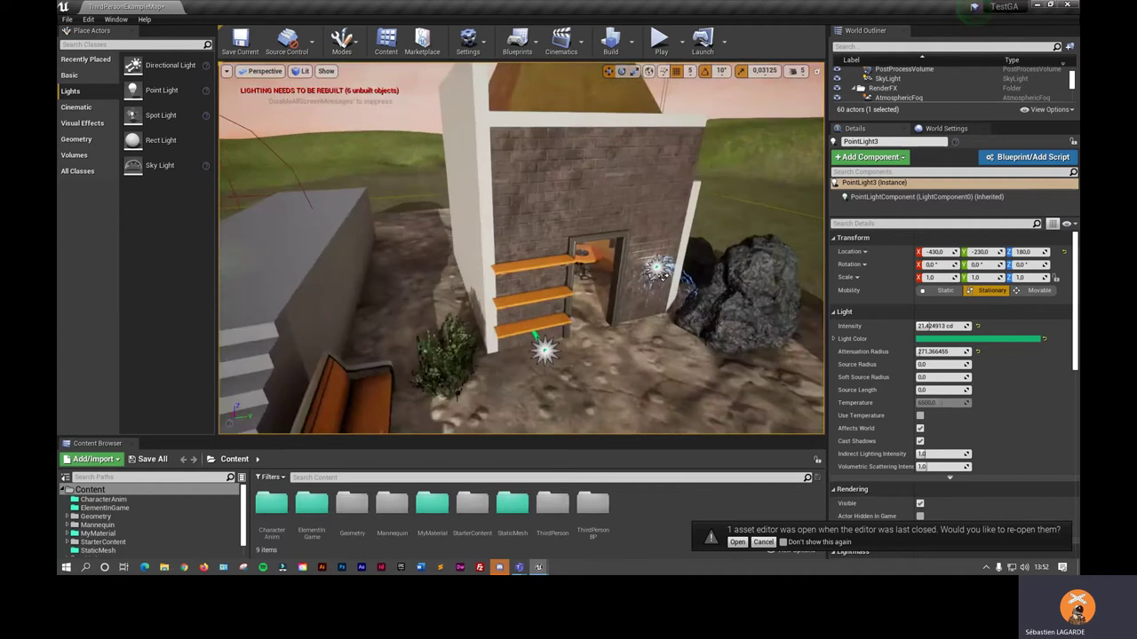
right_drag(405, 172, 391, 171)
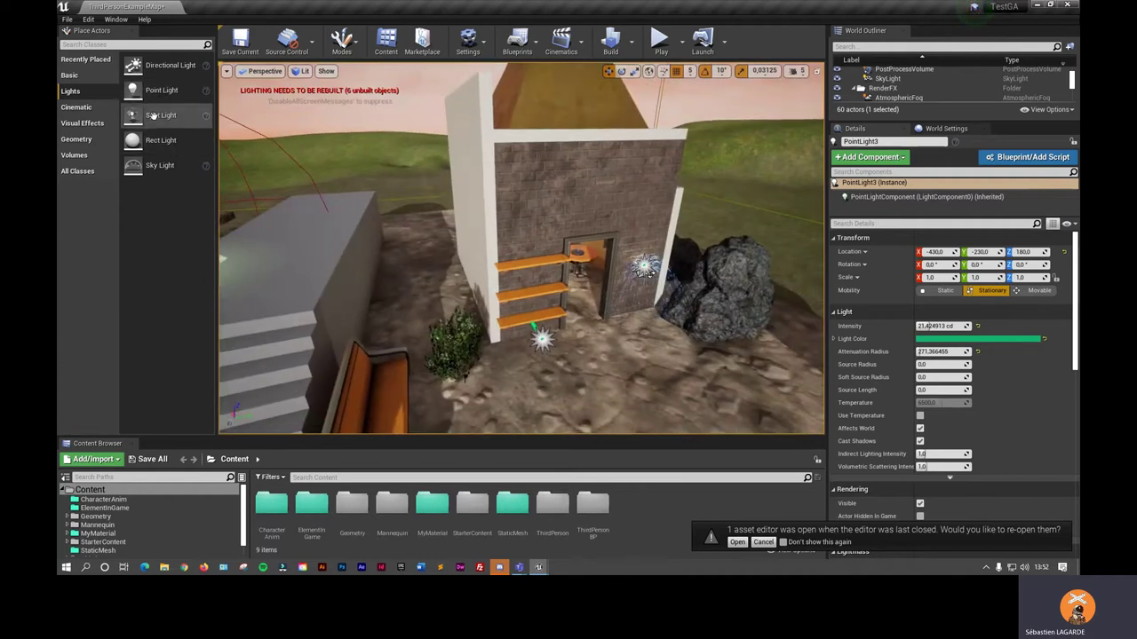
- Place a rect light on the brick wall and move it to X -35, Y 835
drag(163, 115, 538, 236)
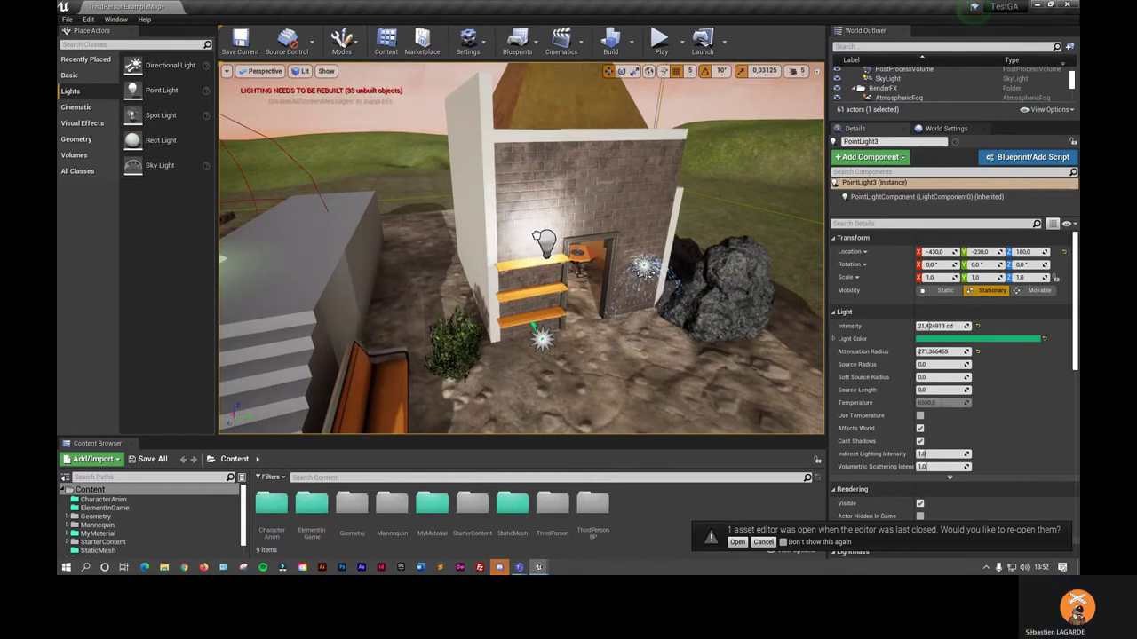
key(f)
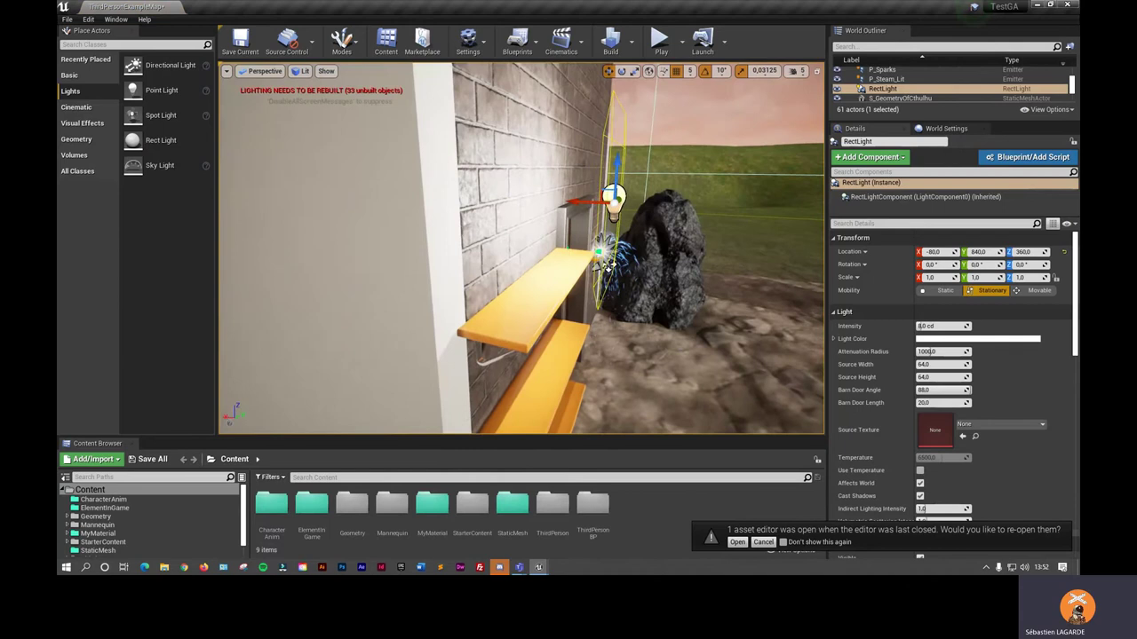
mouse_move(592, 204)
mouse_down()
mouse_move(518, 201)
mouse_move(531, 199)
mouse_up()
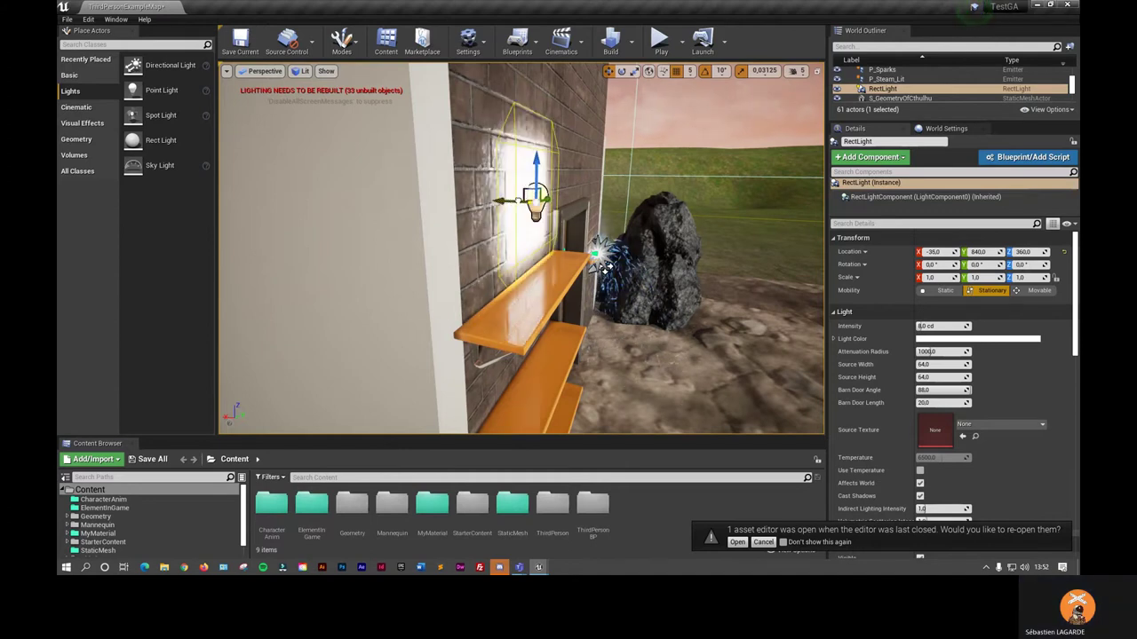
drag(531, 199, 539, 197)
key(f)
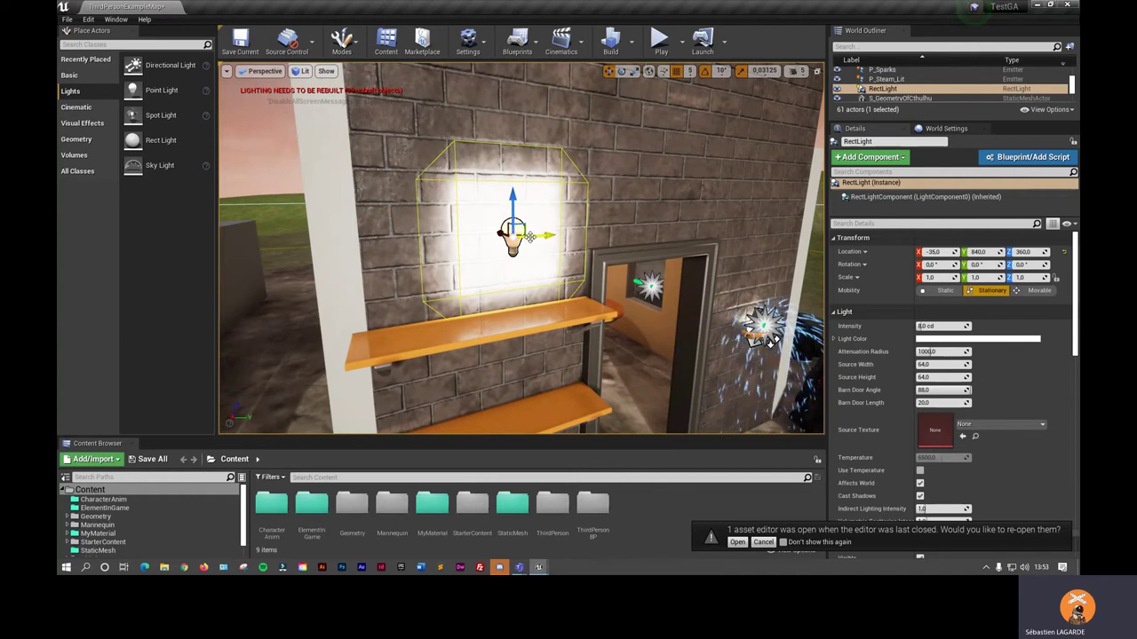
drag(529, 235, 524, 234)
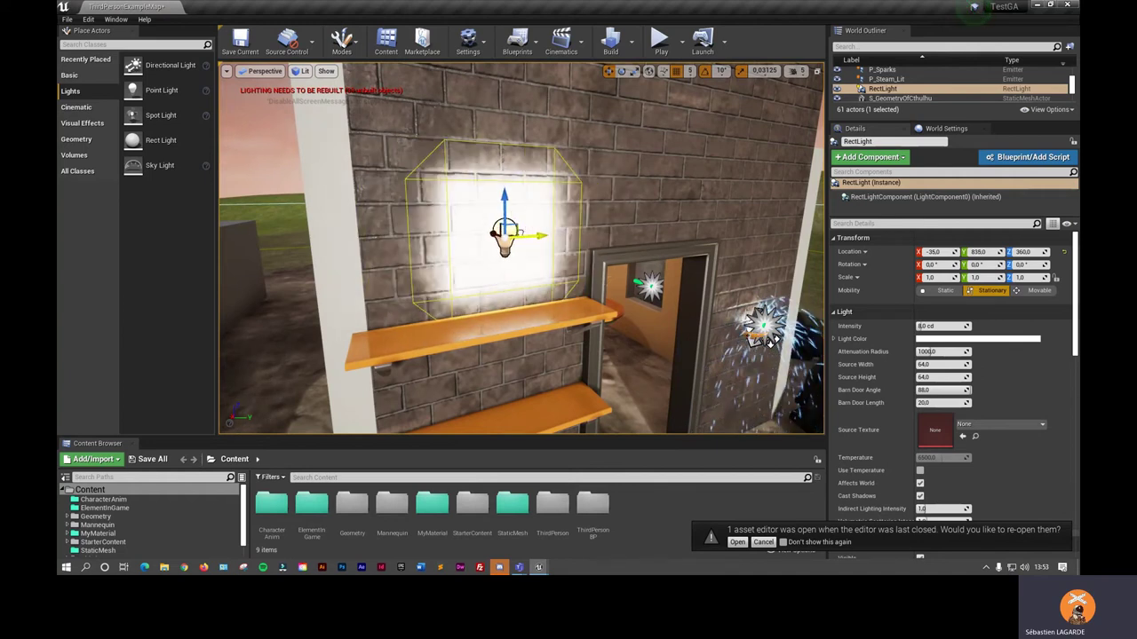
- Rotate the rect light 180 degrees around Z, then view the wall from the side
click(627, 73)
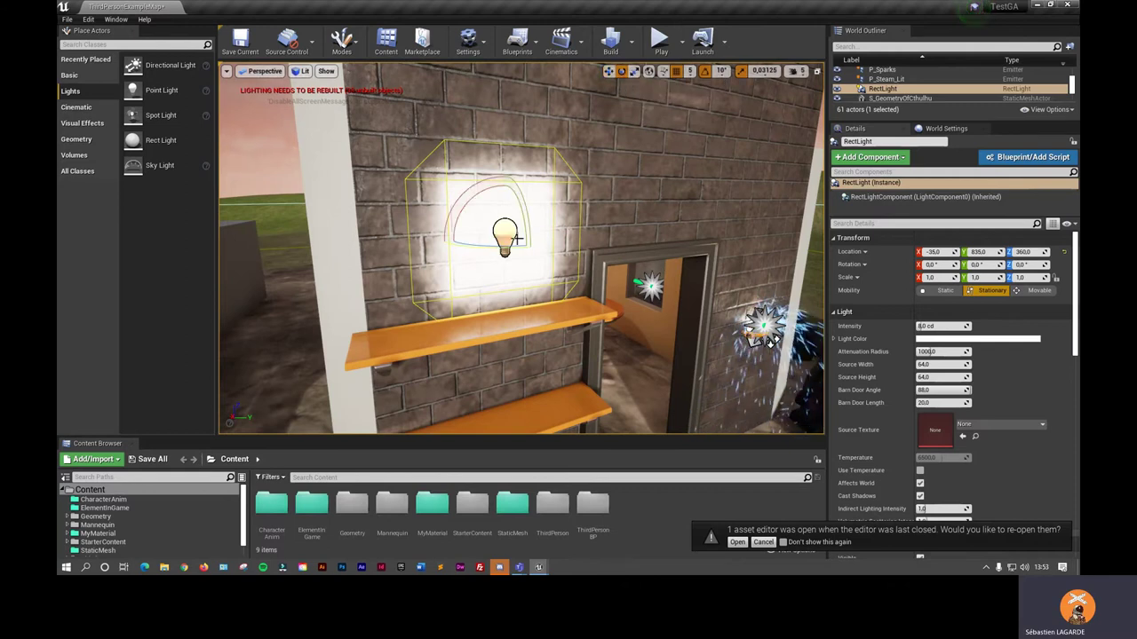
click(634, 71)
click(649, 75)
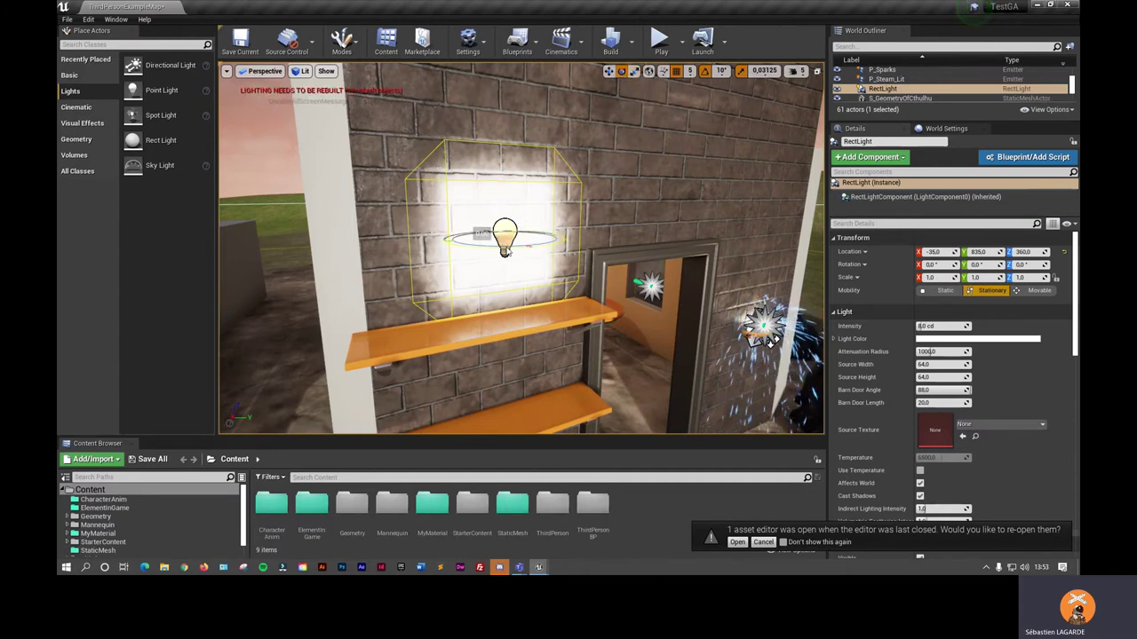
drag(506, 251, 542, 251)
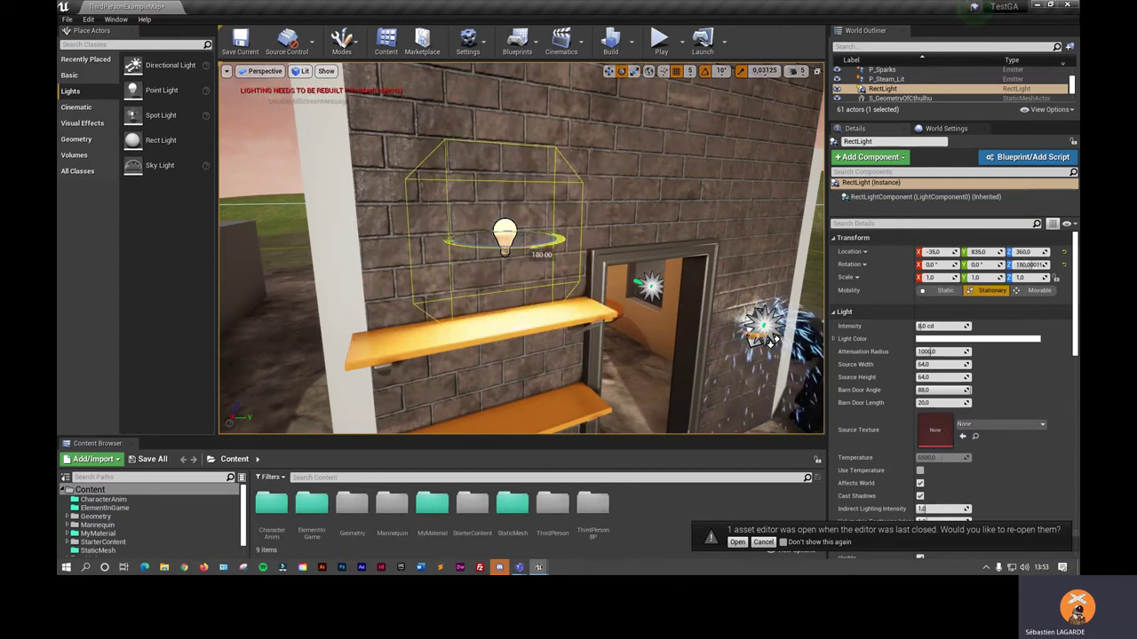
mouse_move(582, 293)
right_down()
mouse_move(392, 293)
mouse_move(330, 153)
right_up()
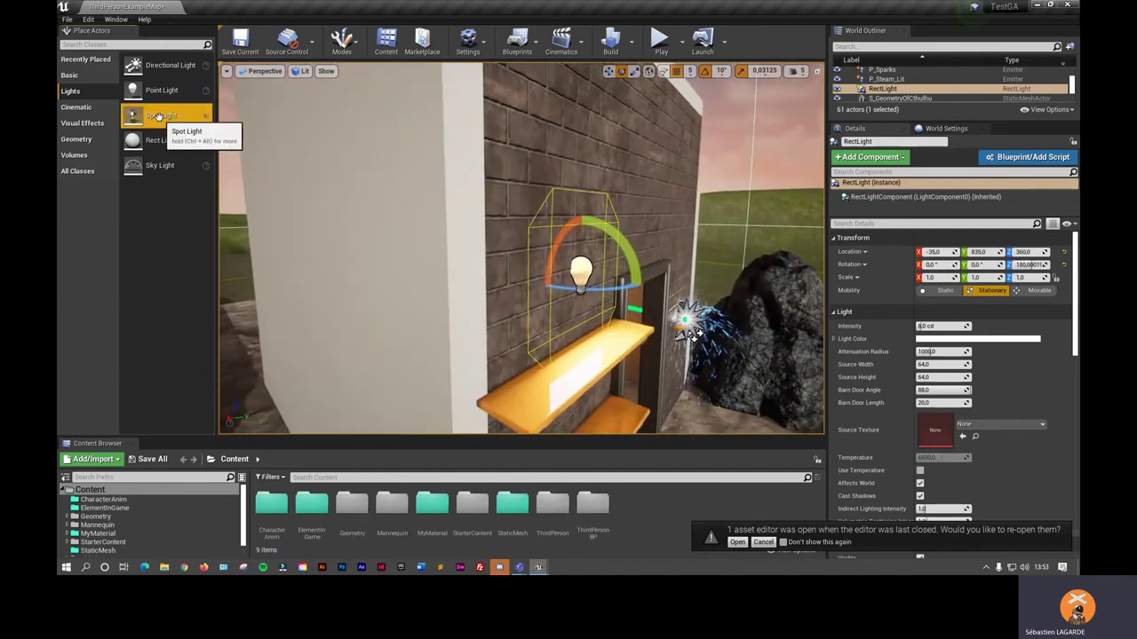
- Place a spotlight at the brick house doorway, drop it with End, then raise it slightly
drag(155, 115, 623, 165)
right_drag(623, 165, 505, 145)
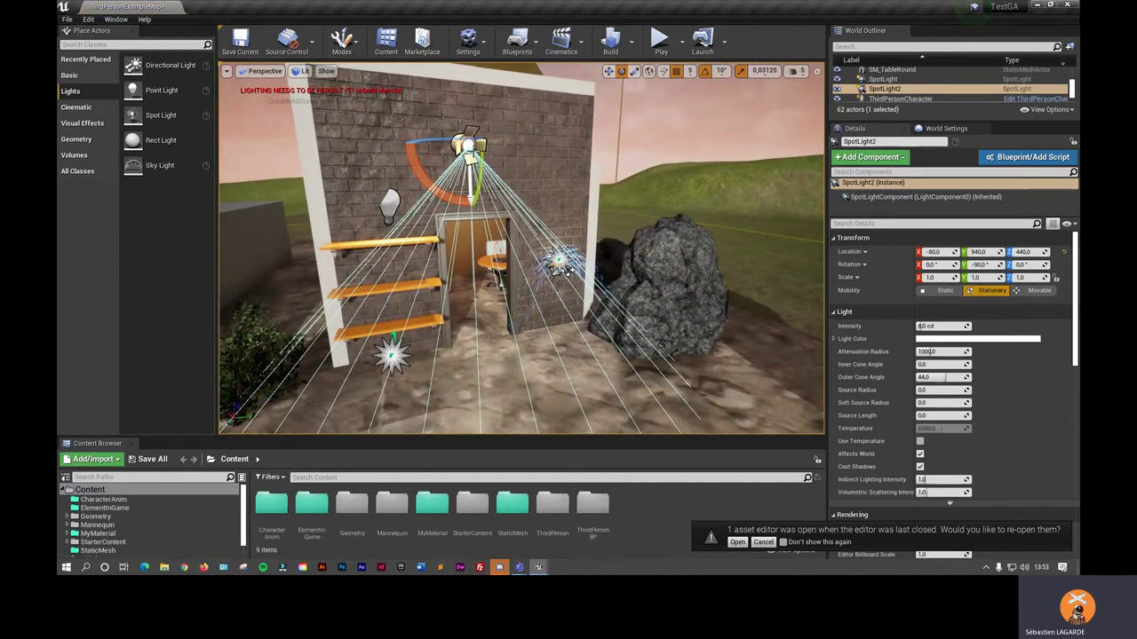
right_drag(561, 268, 558, 253)
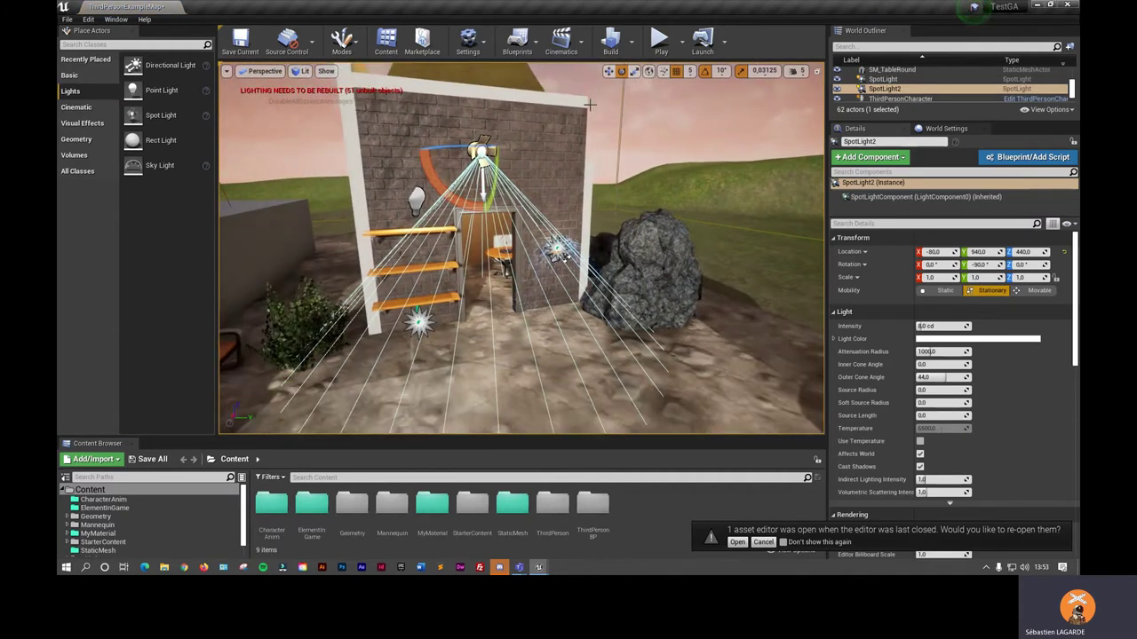
key(End)
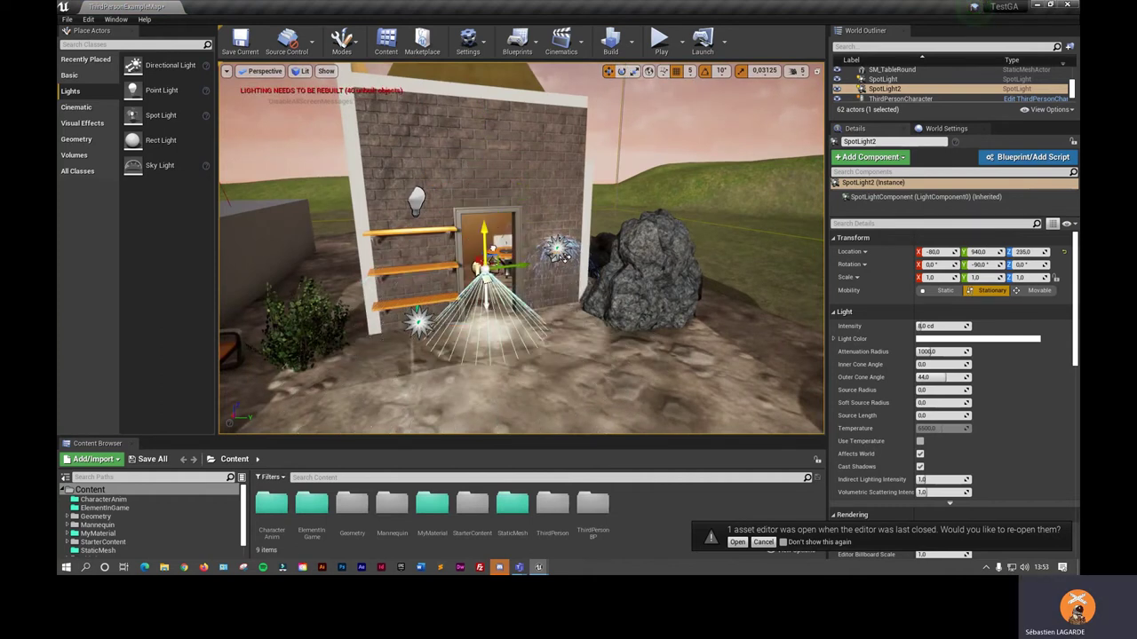
drag(564, 258, 499, 124)
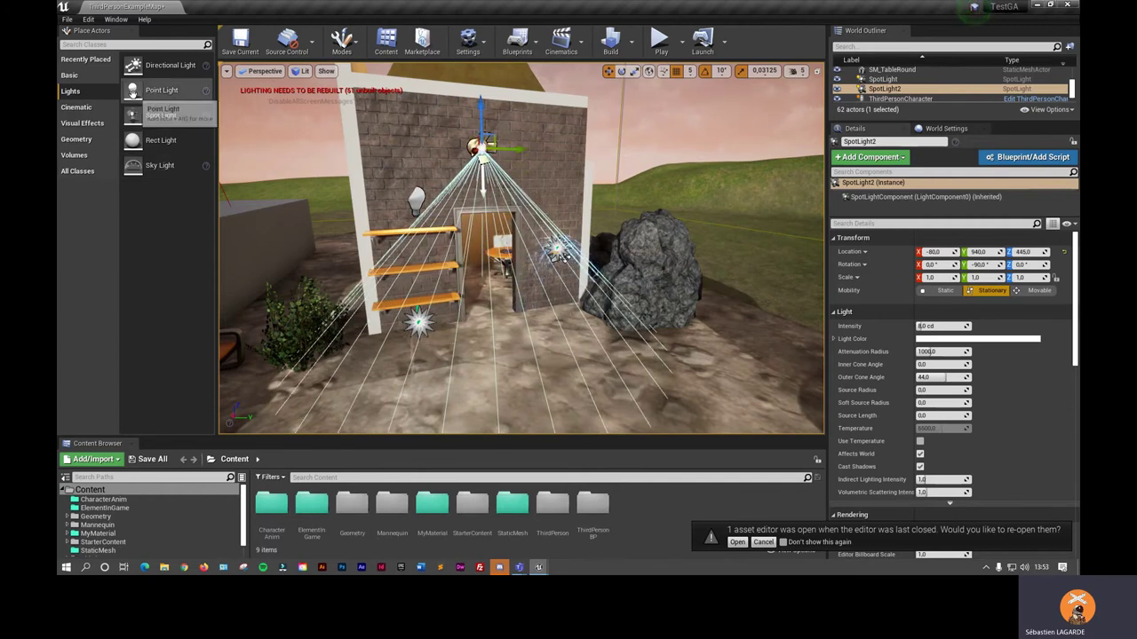
- Add a point light, PointLight4, on the brick house wall
drag(133, 90, 441, 158)
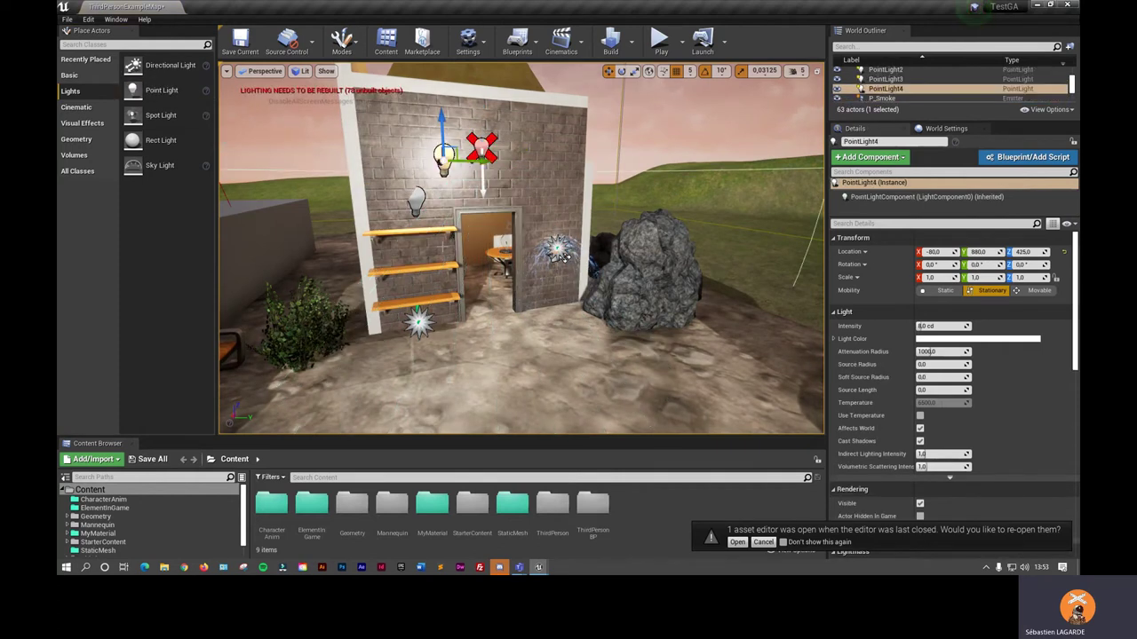
mouse_move(560, 256)
right_down()
mouse_move(240, 324)
mouse_move(574, 226)
right_up()
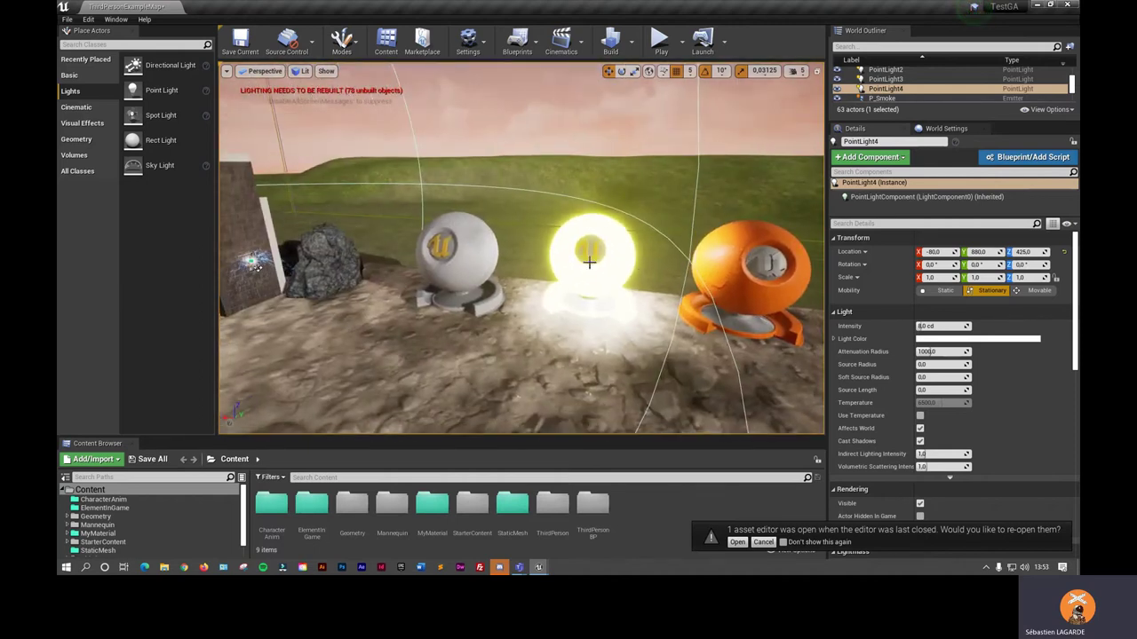
mouse_move(560, 287)
right_down()
mouse_move(559, 356)
mouse_move(533, 338)
mouse_move(585, 262)
right_up()
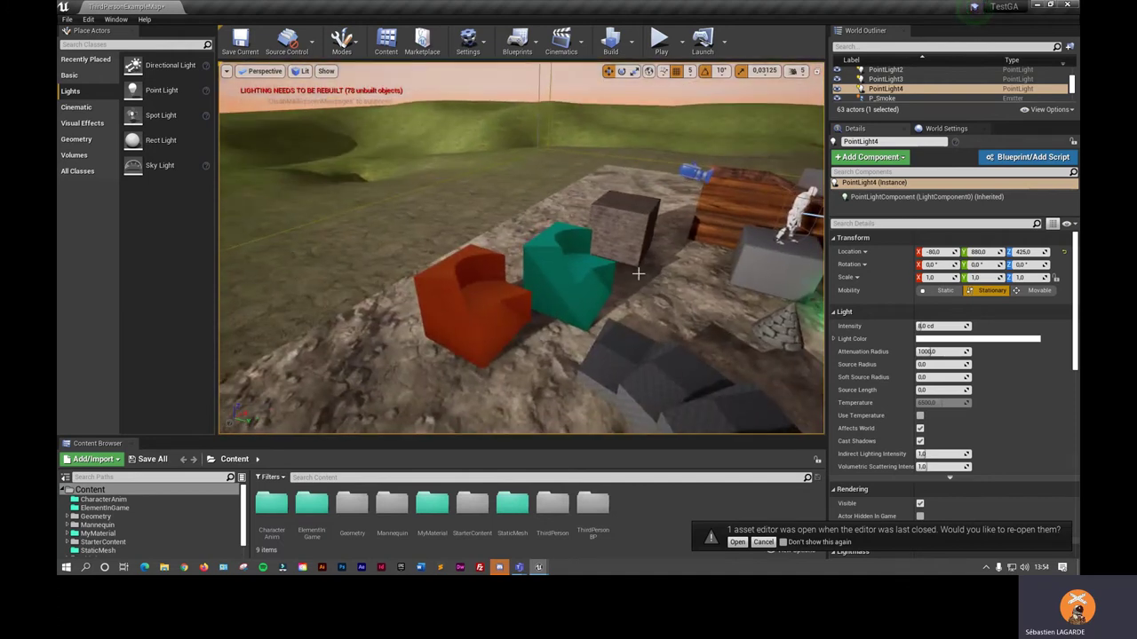
- Select and frame the Floor, then select the surrounding Landscape
click(585, 262)
double_click(888, 90)
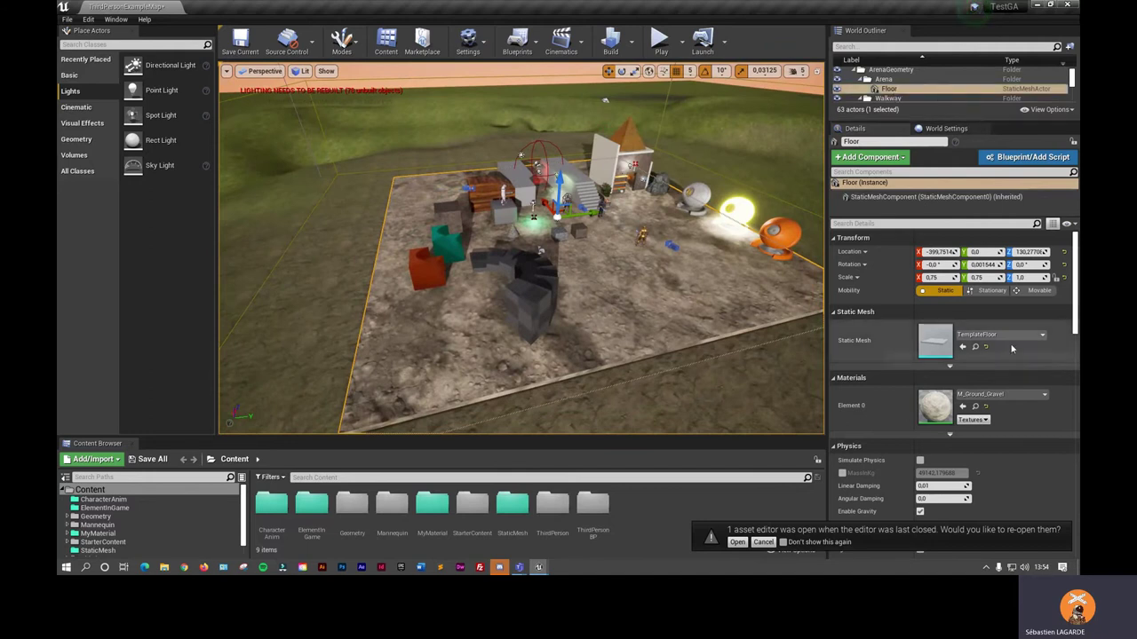
mouse_move(438, 288)
mouse_down()
mouse_move(384, 264)
mouse_move(412, 285)
mouse_up()
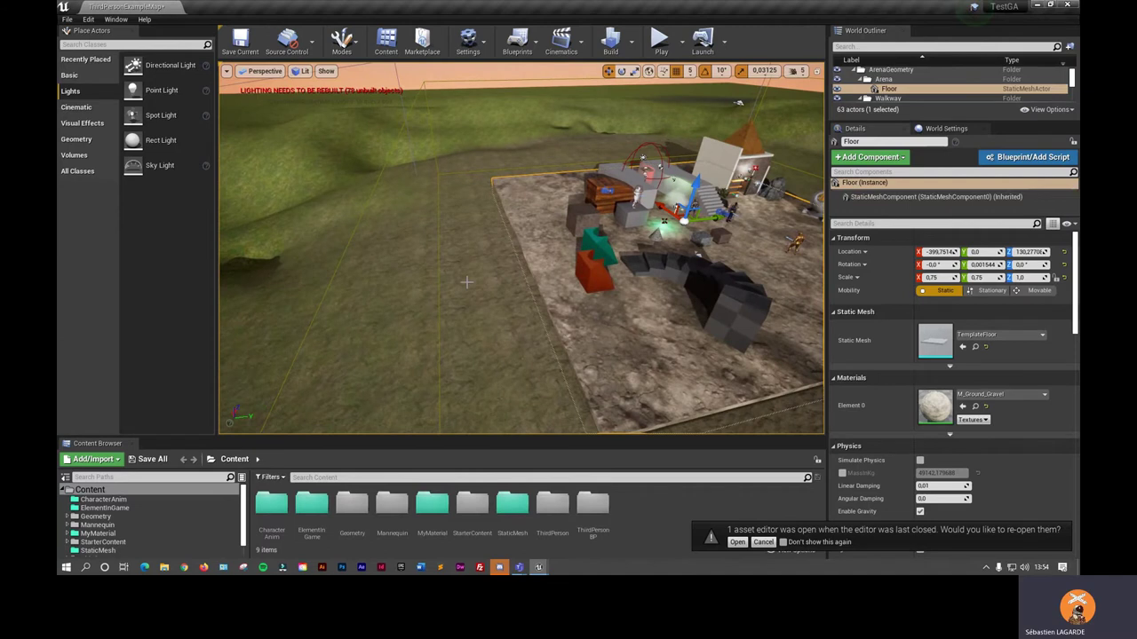
click(412, 285)
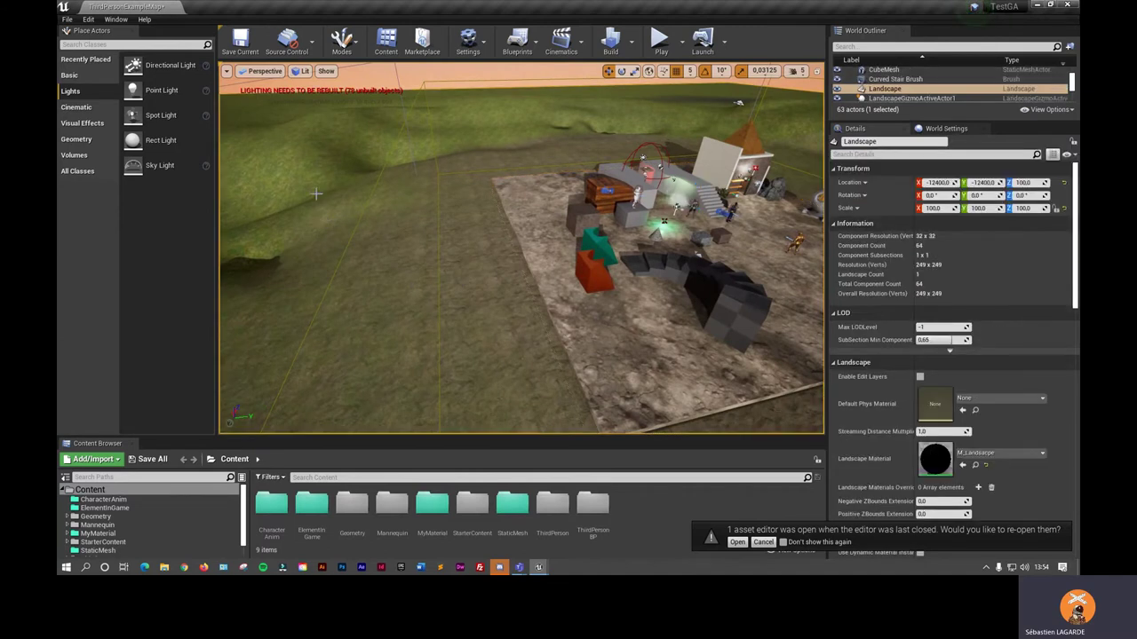
- Select the Curved Stair Brush, then show the Geometry brush shapes in Place Actors
drag(315, 194, 315, 293)
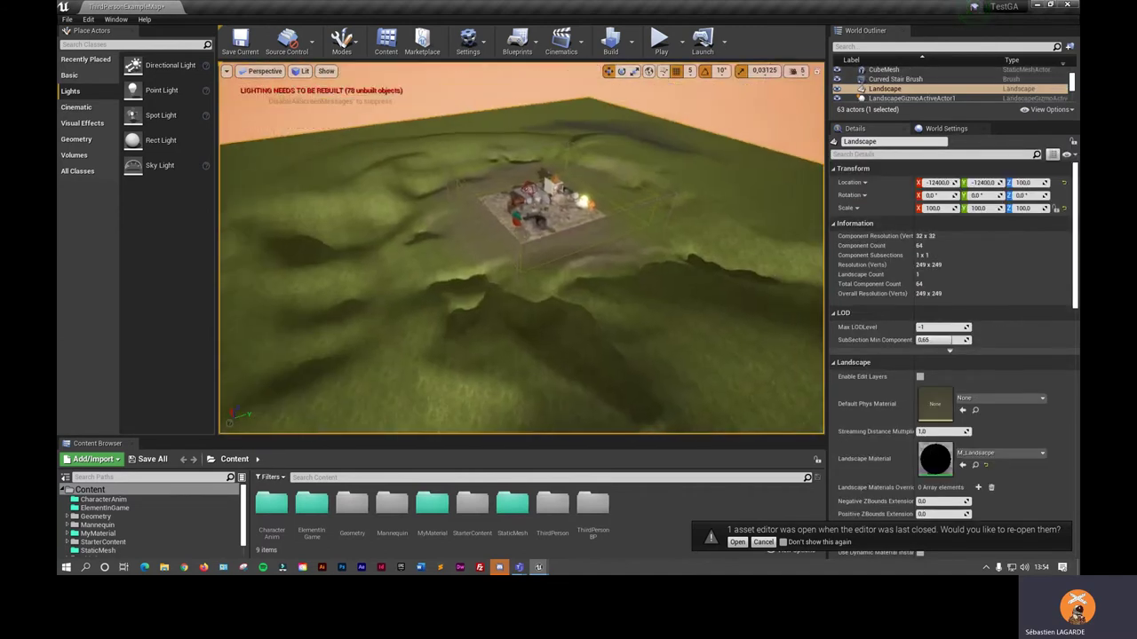
scroll(539, 235, up, 10)
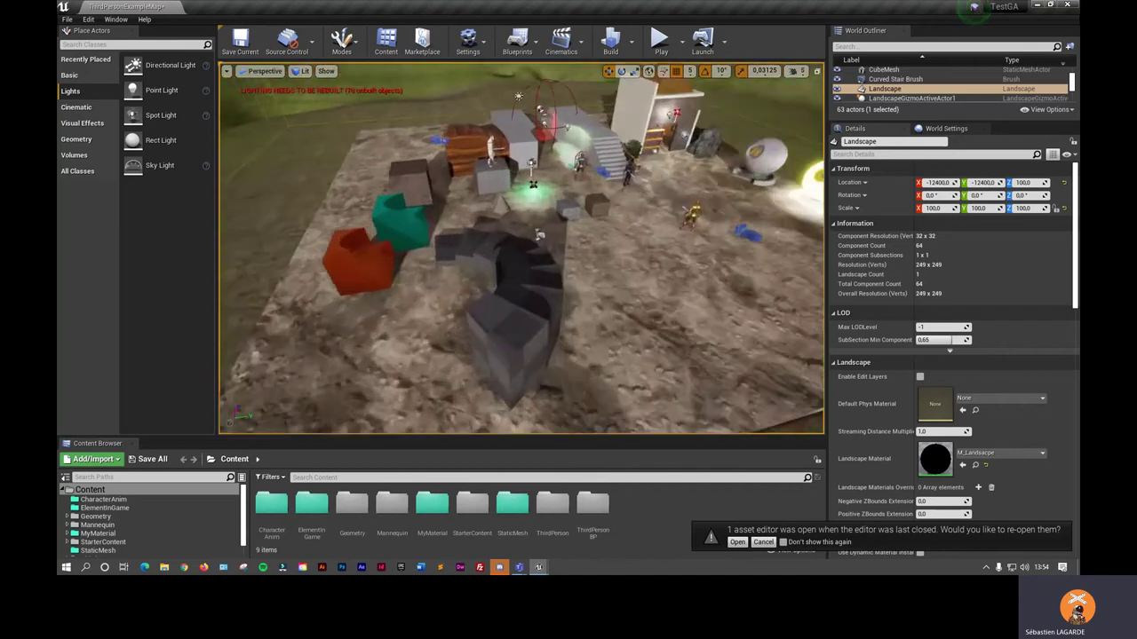
drag(317, 195, 320, 160)
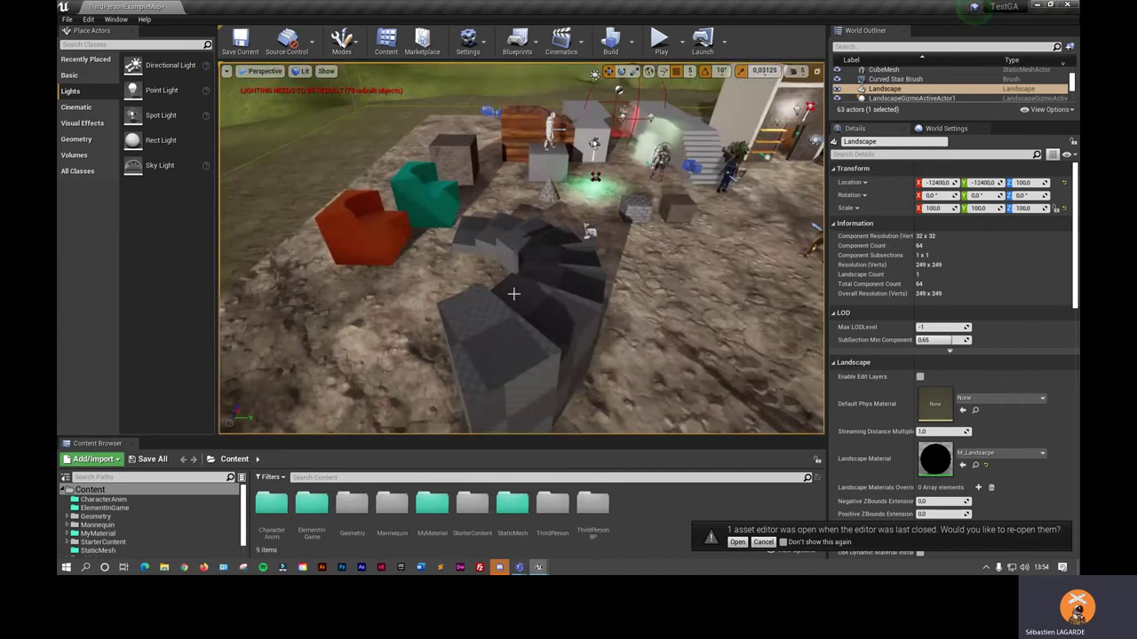
click(513, 293)
mouse_move(514, 293)
mouse_down()
mouse_move(533, 266)
mouse_move(533, 320)
mouse_up()
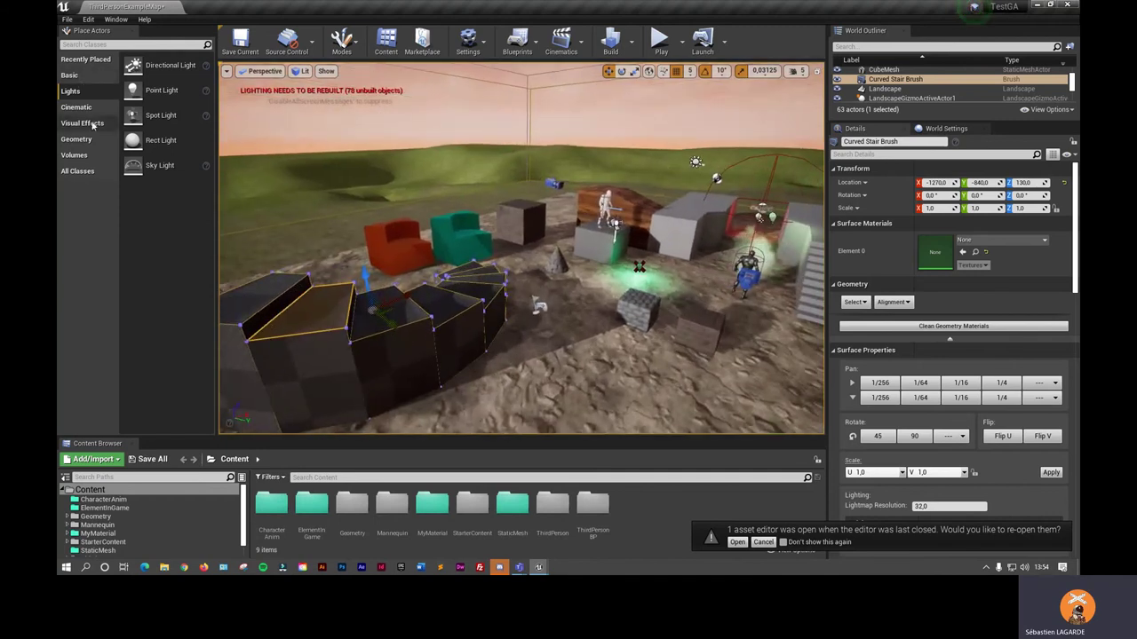
click(77, 139)
- Move the view to the curved stairs and reselect the curved stair brush
drag(533, 266, 568, 293)
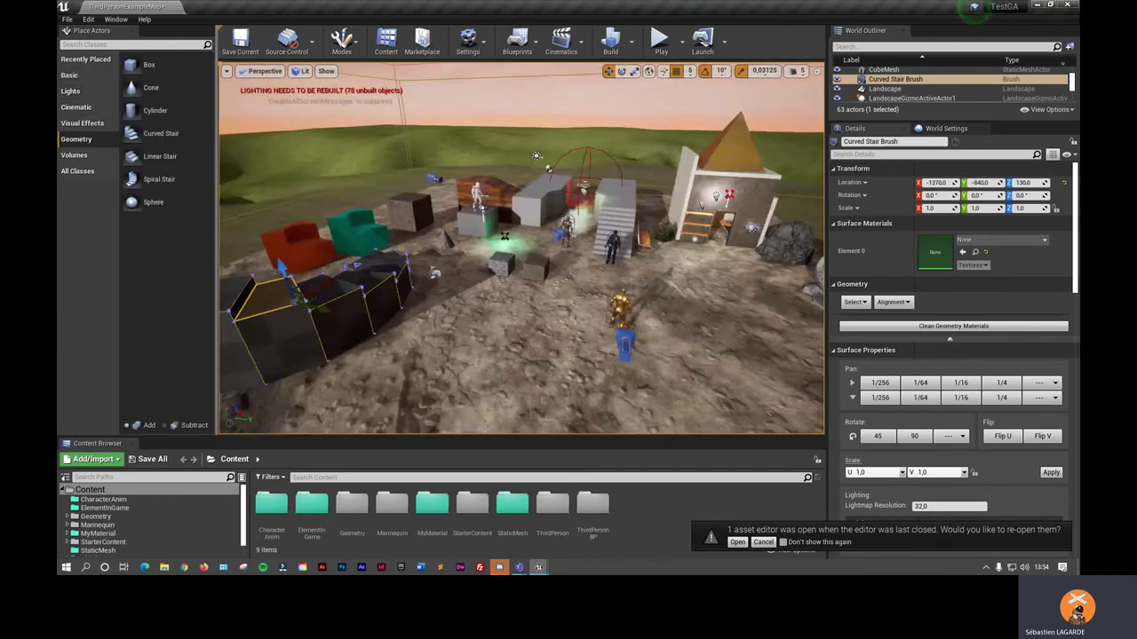
drag(433, 269, 391, 249)
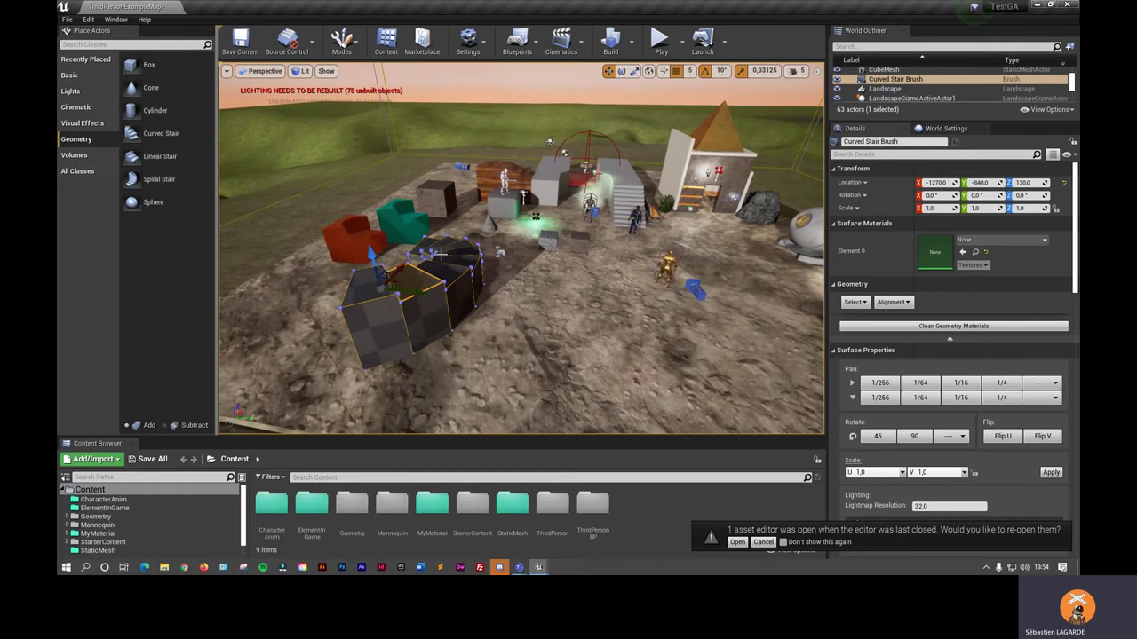
click(553, 232)
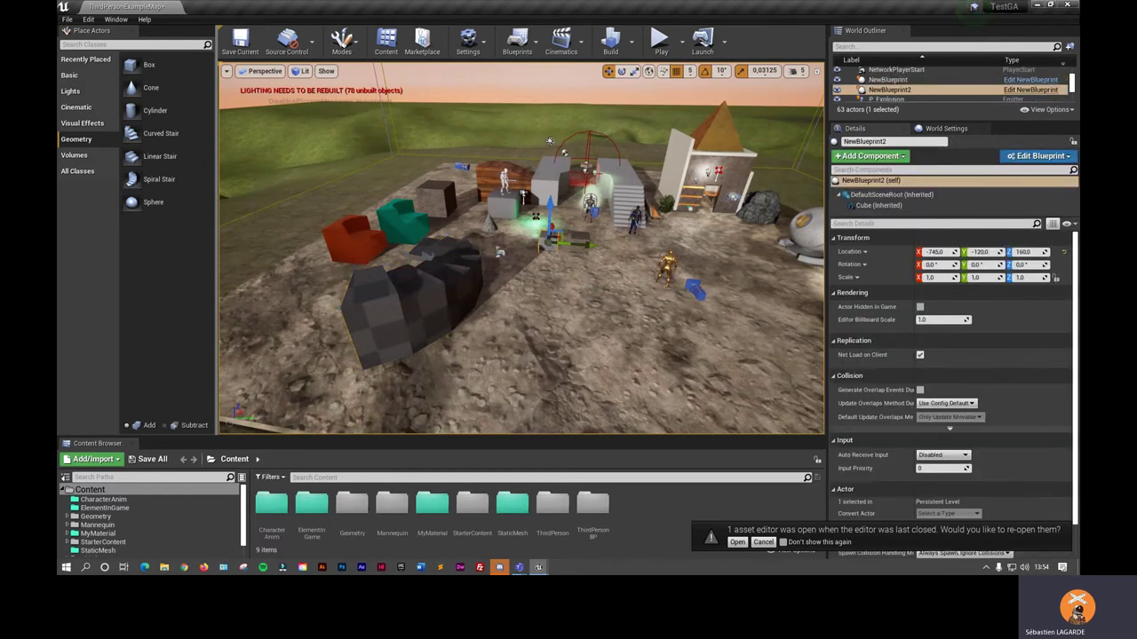
click(459, 277)
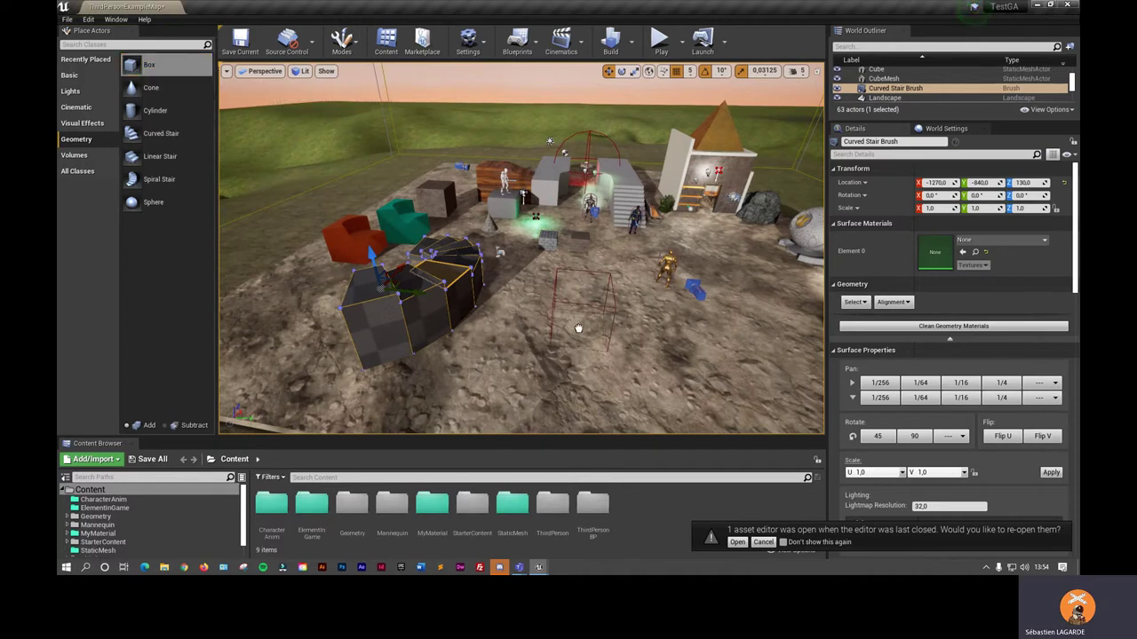
- Place a box brush beside the curved stairs and scale it up to 1.125
drag(131, 64, 577, 301)
drag(350, 125, 350, 106)
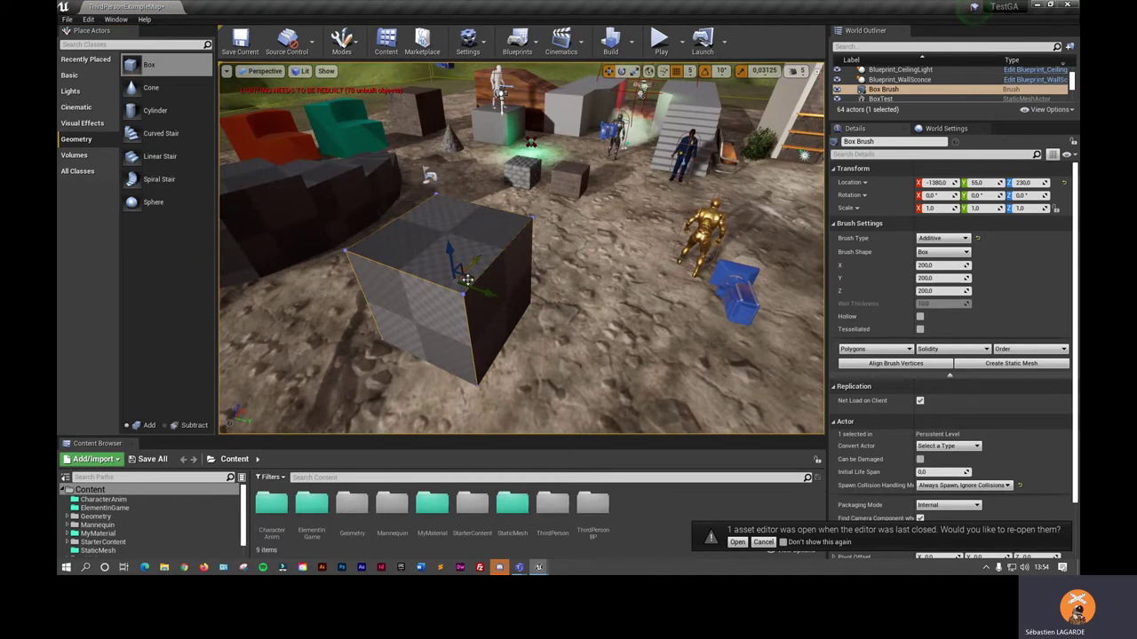
key(e)
key(r)
drag(466, 270, 463, 284)
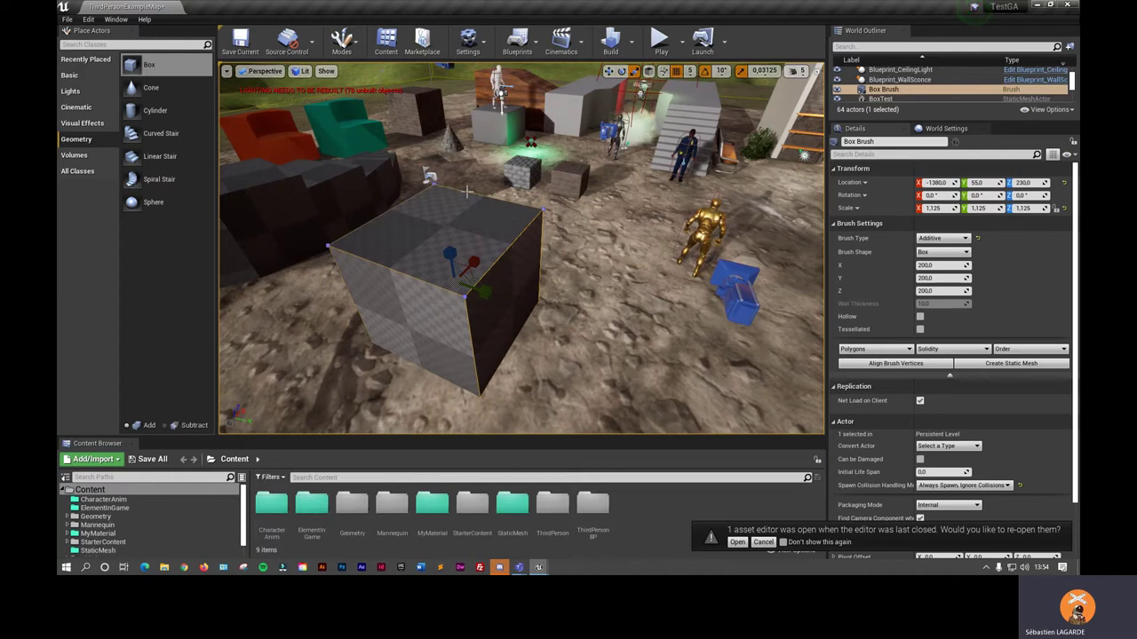
click(342, 40)
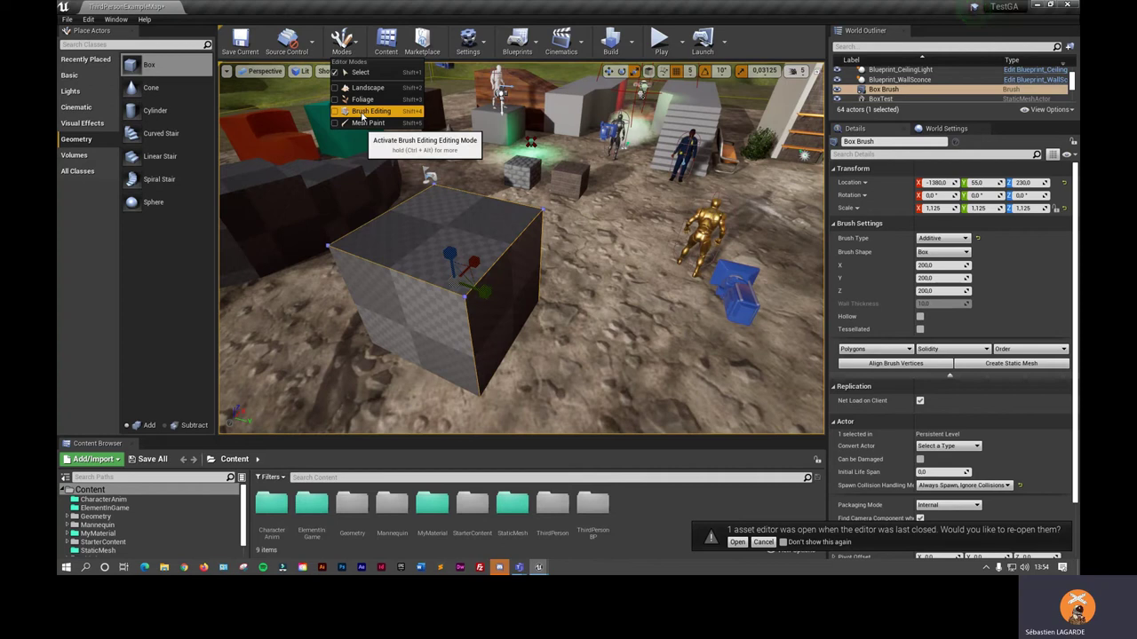
- In Brush Editing mode, drag a top corner of the box upward so its top slopes
click(362, 112)
click(465, 310)
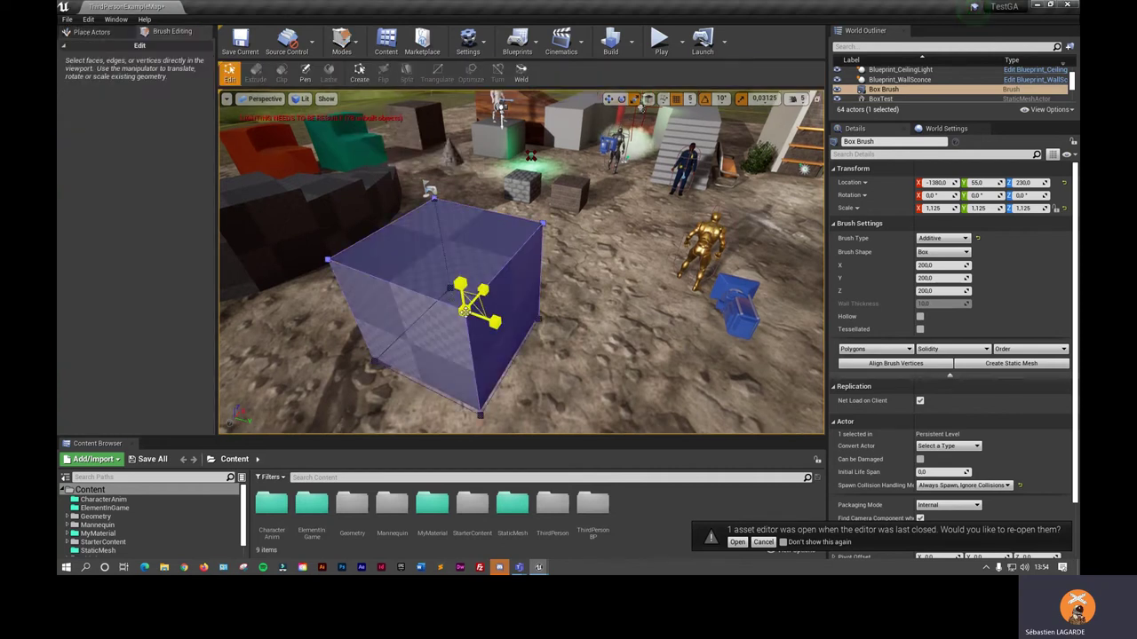
drag(461, 286, 447, 201)
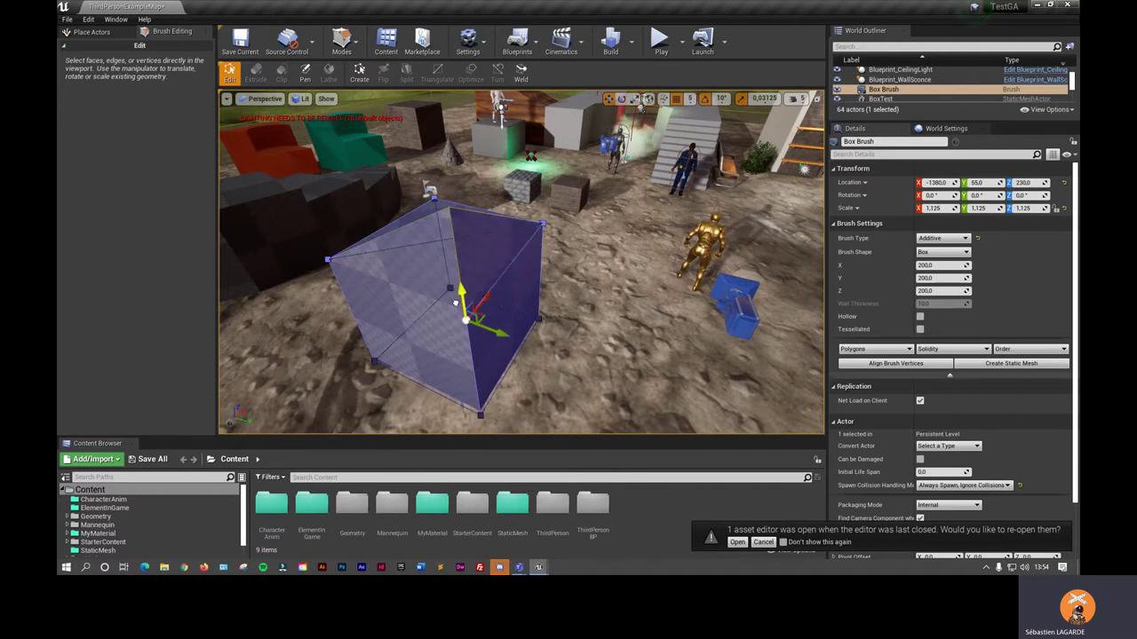
- Frame the box brush and select its left and front faces
click(460, 327)
right_drag(498, 282, 497, 281)
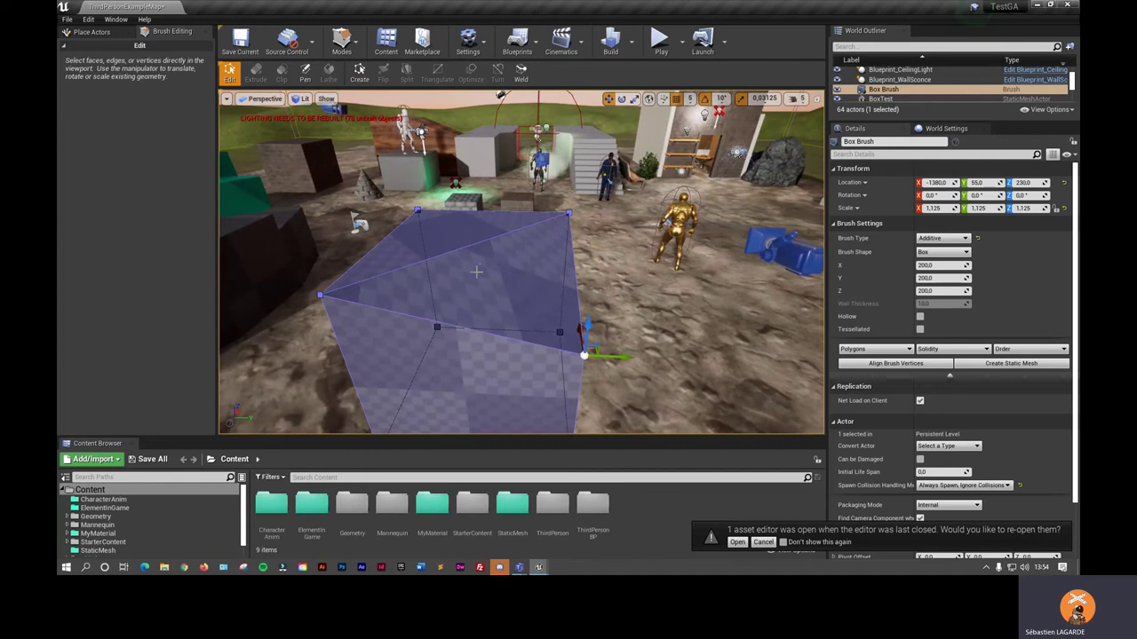
right_drag(522, 269, 522, 269)
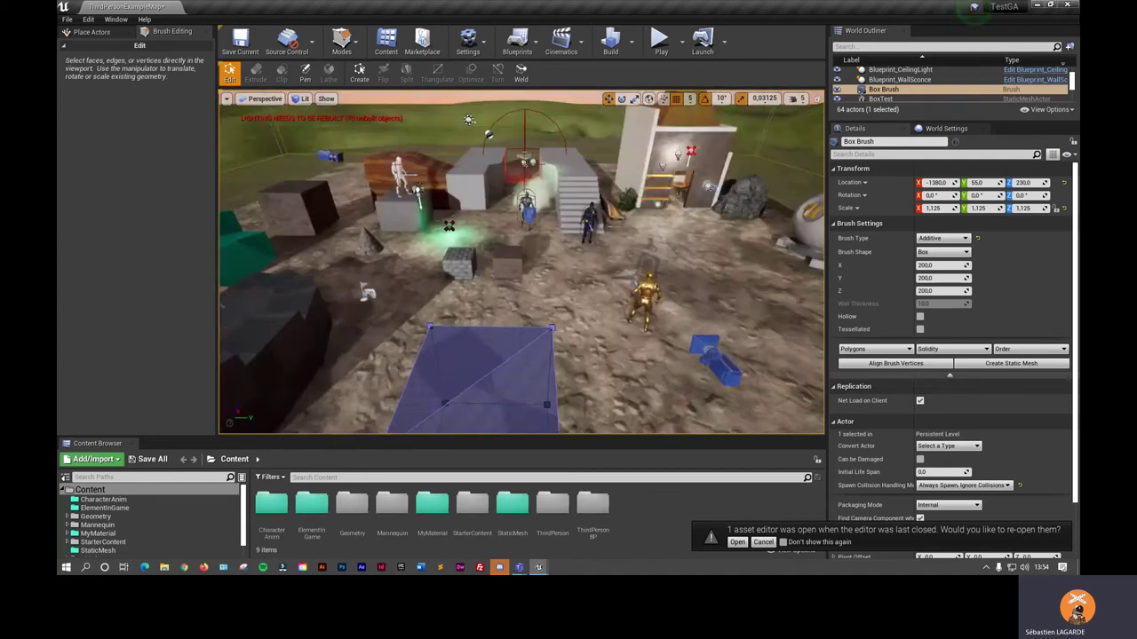
key(f)
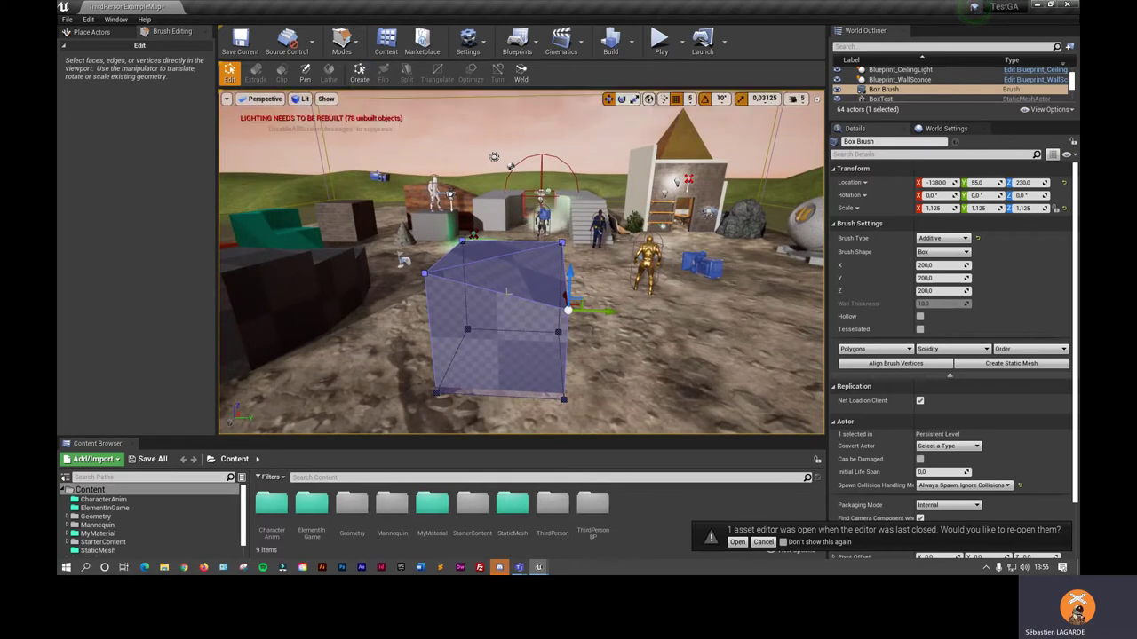
click(506, 293)
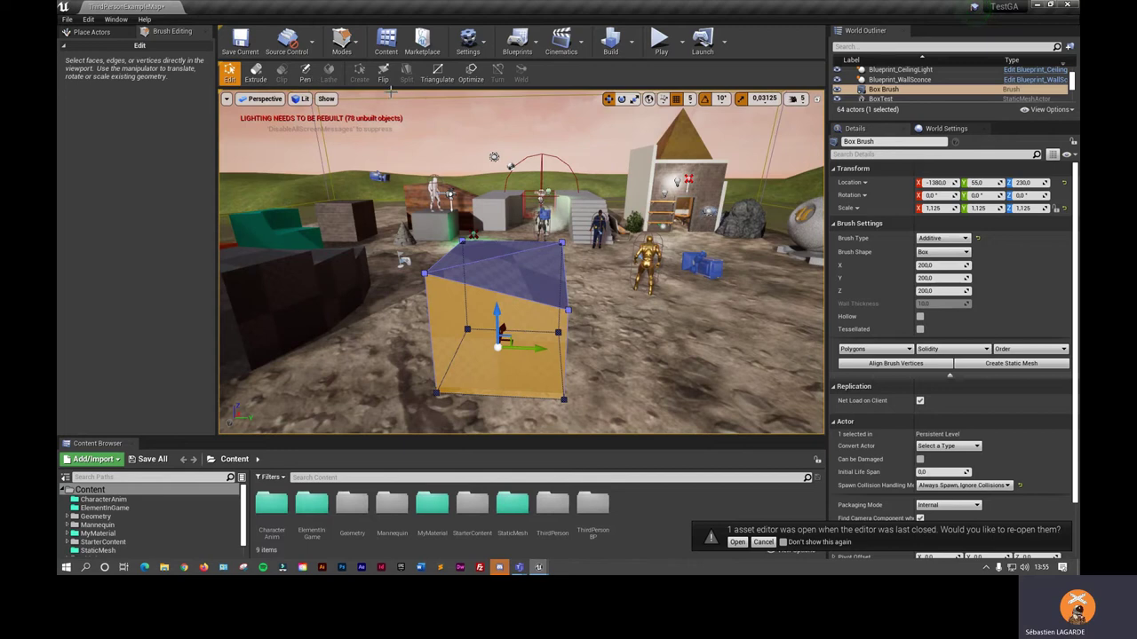
click(356, 52)
- Back in Place mode, drop a cylinder brush beside the box brush
click(371, 76)
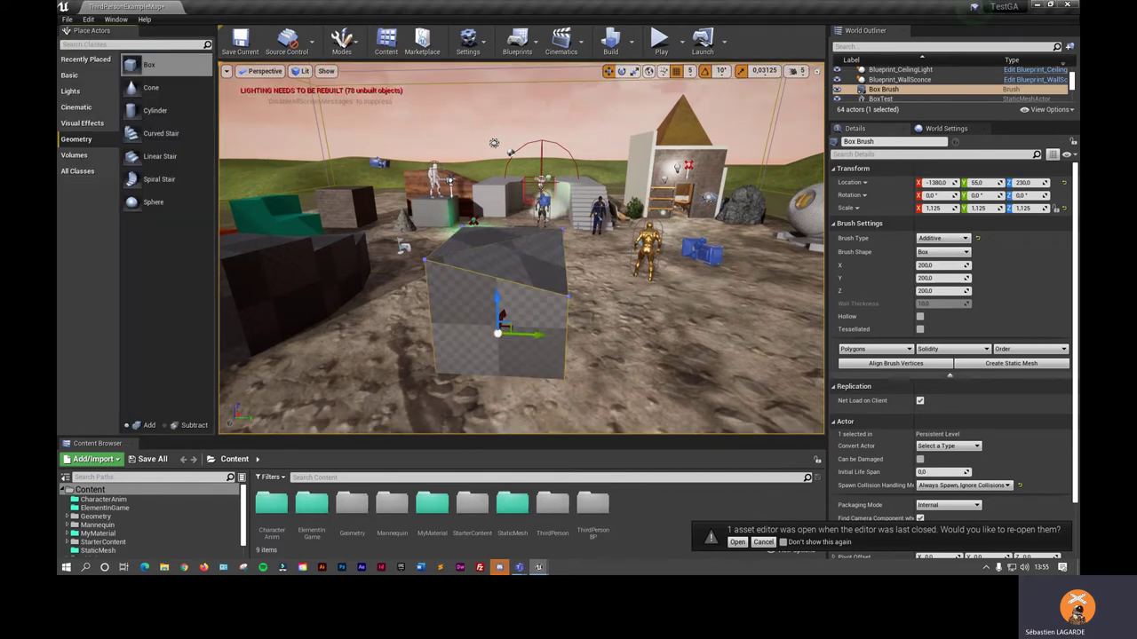
right_drag(521, 248, 521, 249)
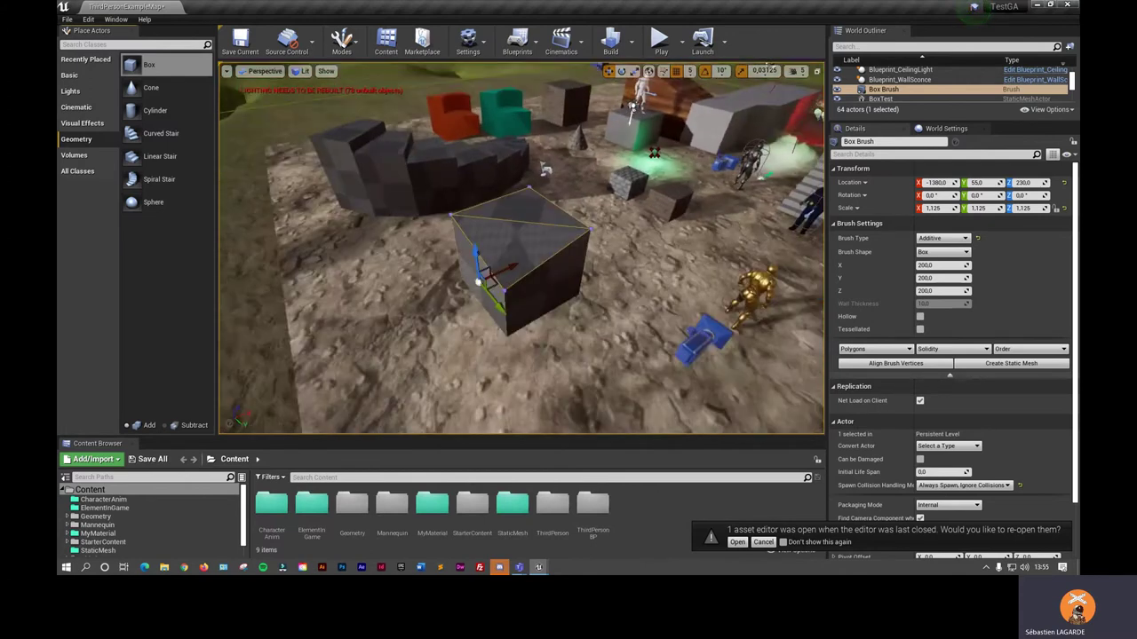
scroll(522, 249, down, 5)
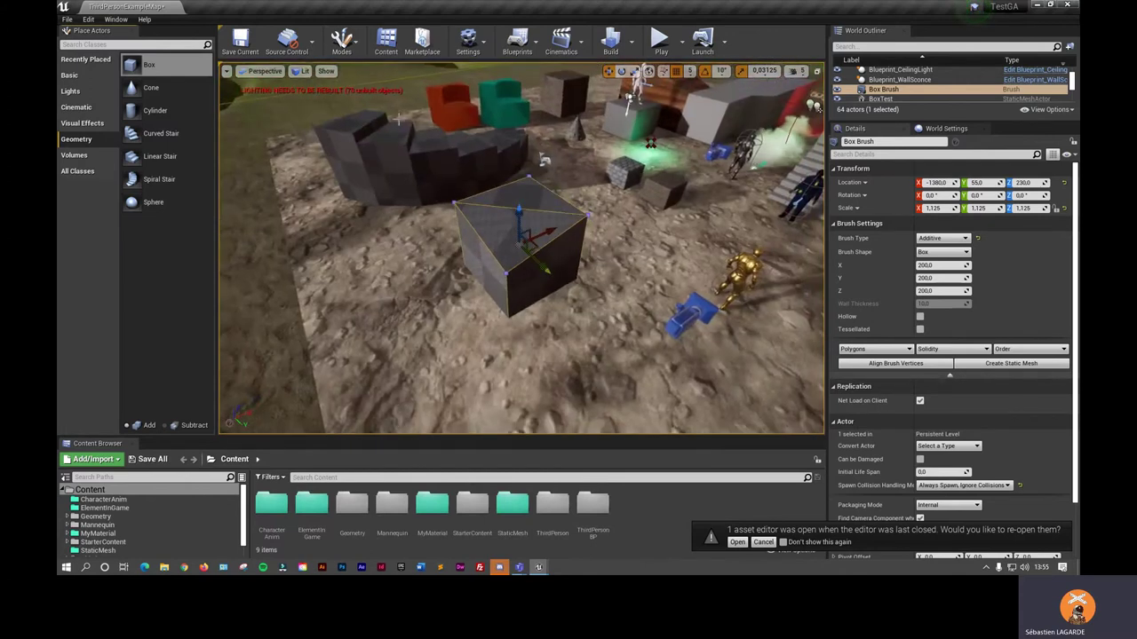
mouse_move(155, 110)
mouse_down()
mouse_move(495, 247)
mouse_move(477, 157)
mouse_move(477, 210)
mouse_move(496, 242)
mouse_move(481, 210)
mouse_move(479, 232)
mouse_move(506, 251)
mouse_up()
key(e)
key(r)
key(w)
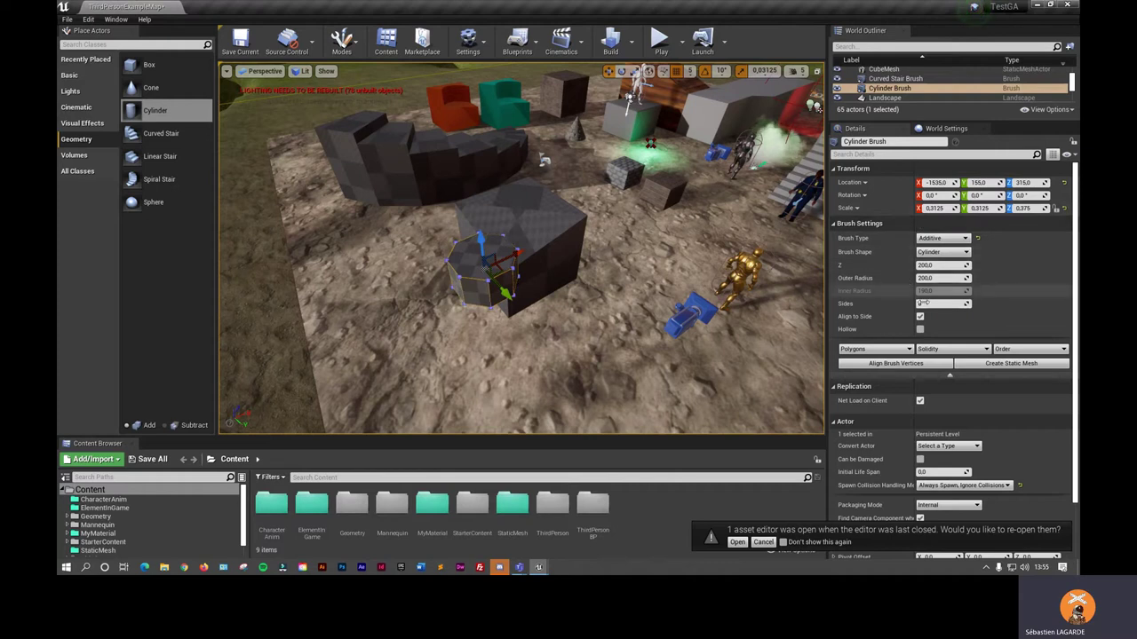
- Set the cylinder brush's Sides to 12 in Brush Settings
drag(923, 304, 927, 304)
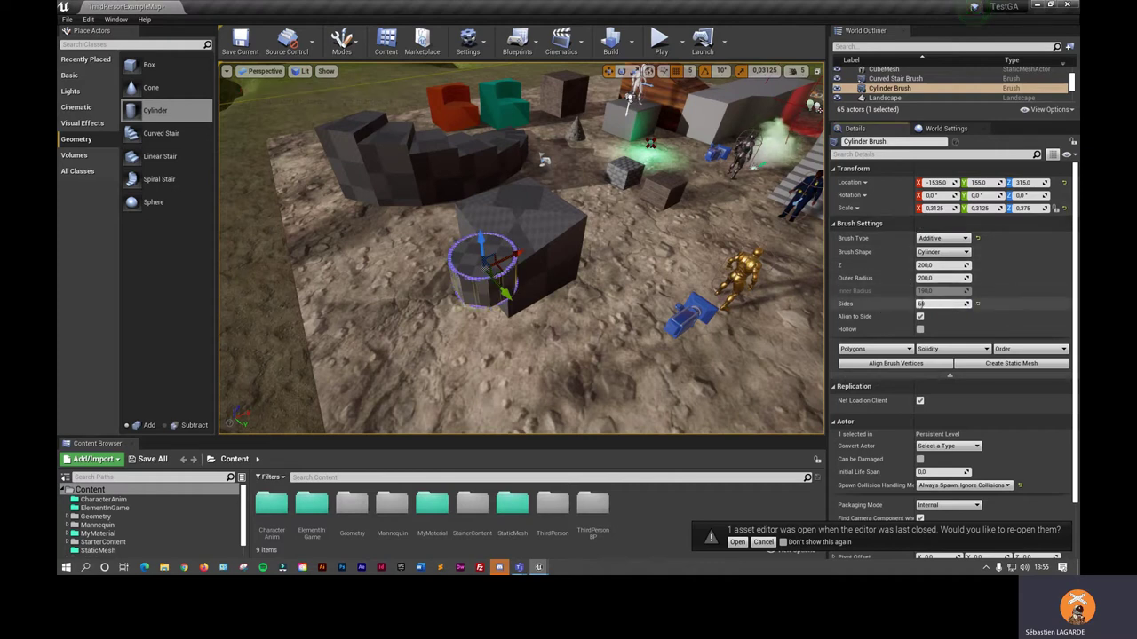
drag(928, 304, 914, 304)
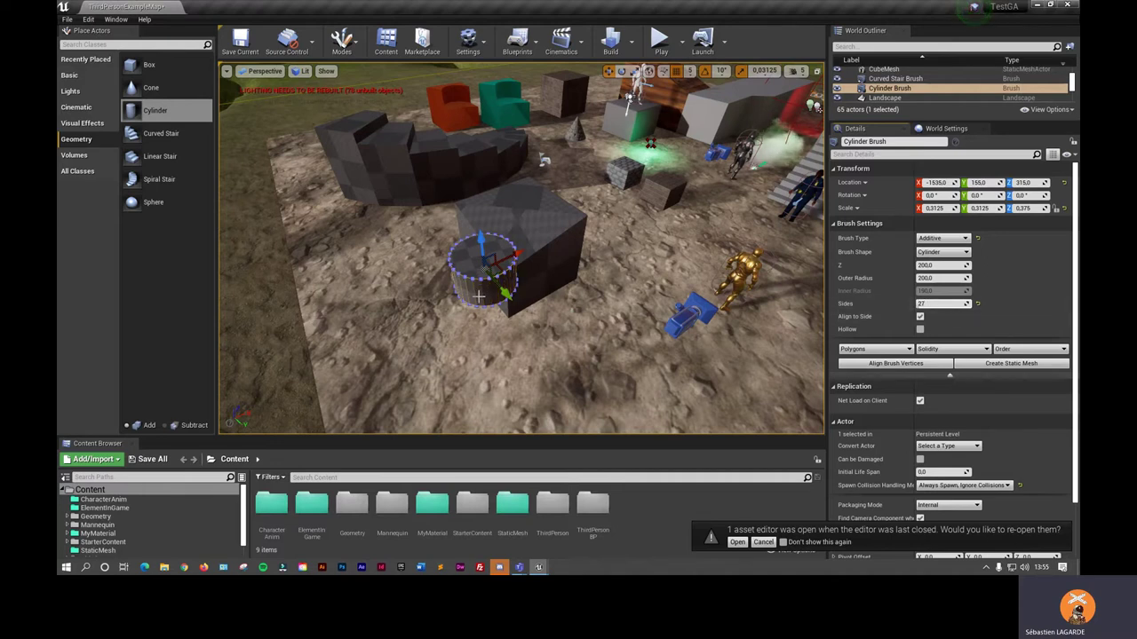
key(f)
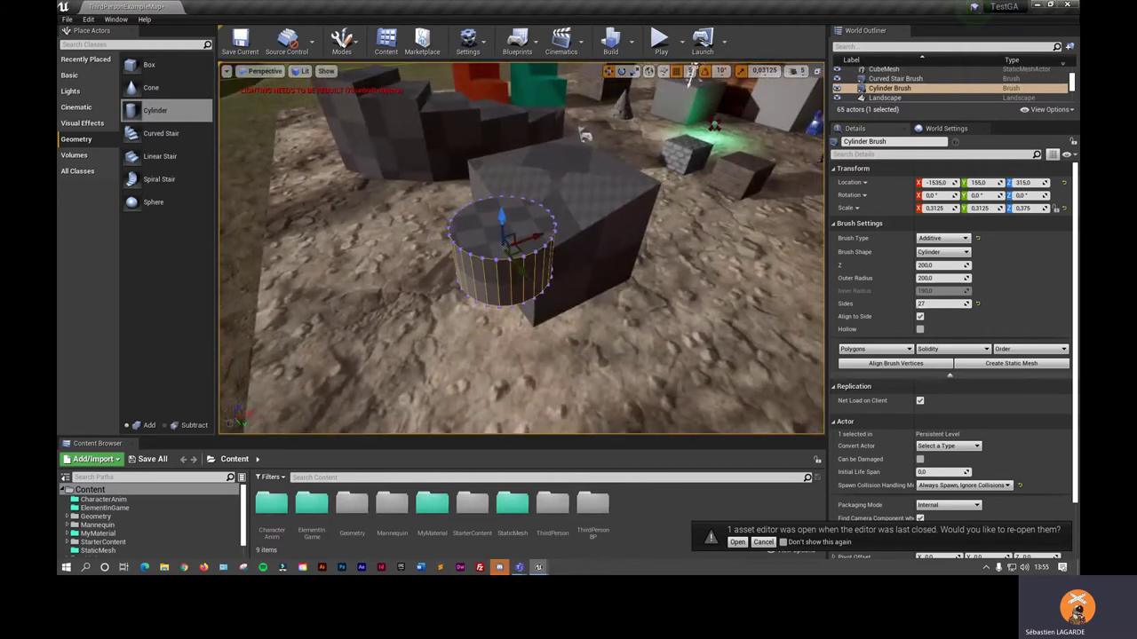
click(933, 305)
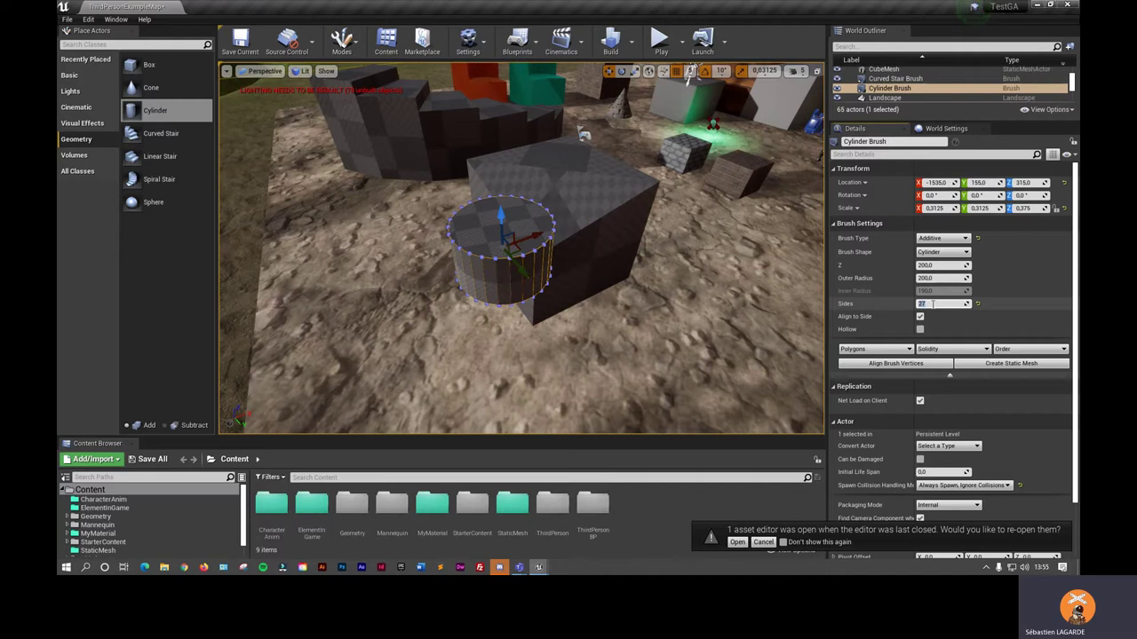
text(12)
key(Return)
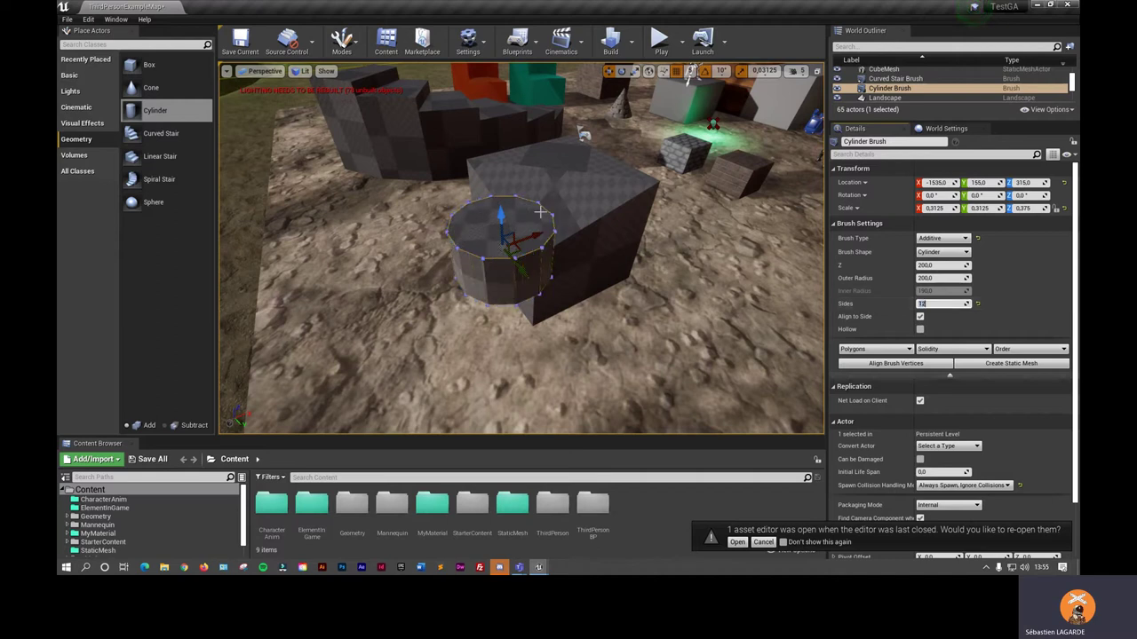
click(586, 210)
click(530, 246)
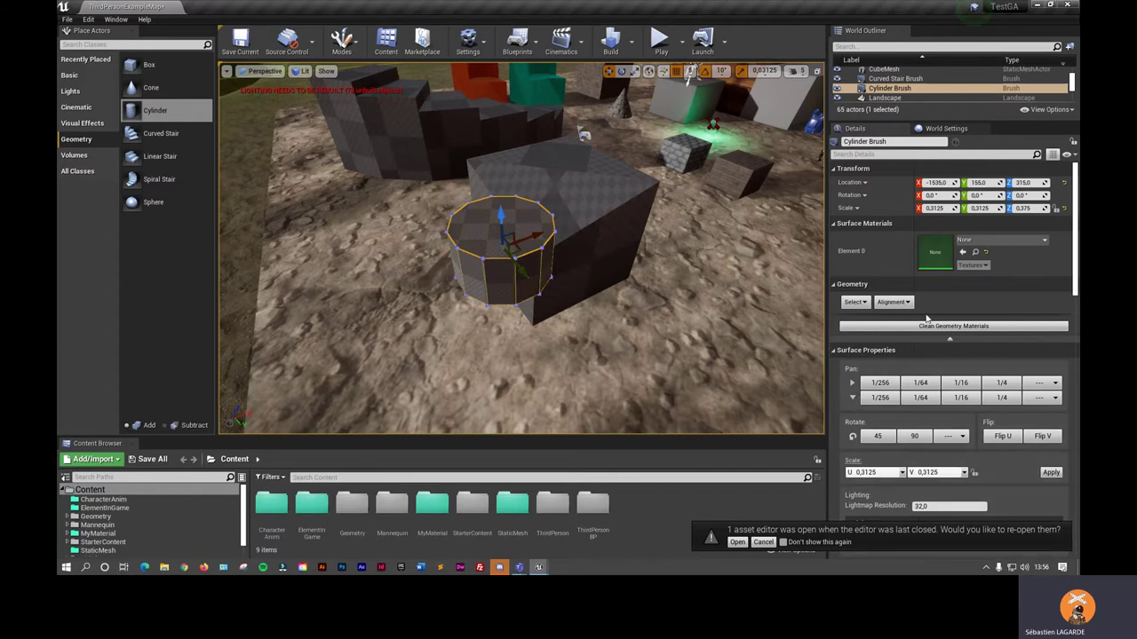
scroll(923, 320, down, 2)
scroll(906, 325, down, 2)
scroll(884, 333, down, 2)
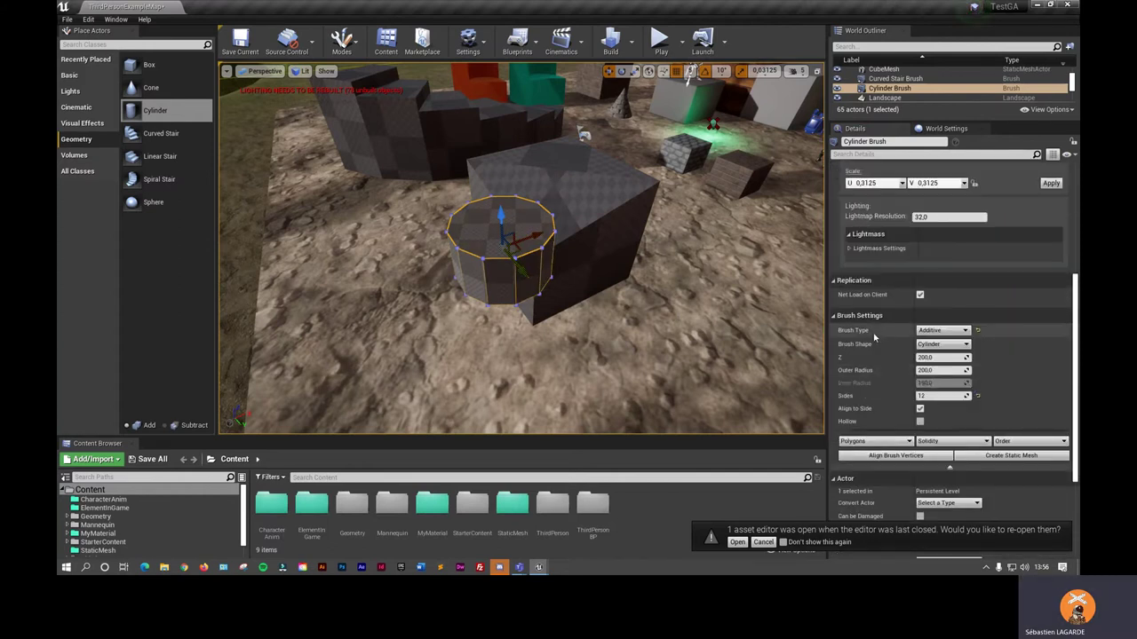
- Make the cylinder brush Subtractive and move it into the box to carve a hole
click(943, 331)
click(937, 357)
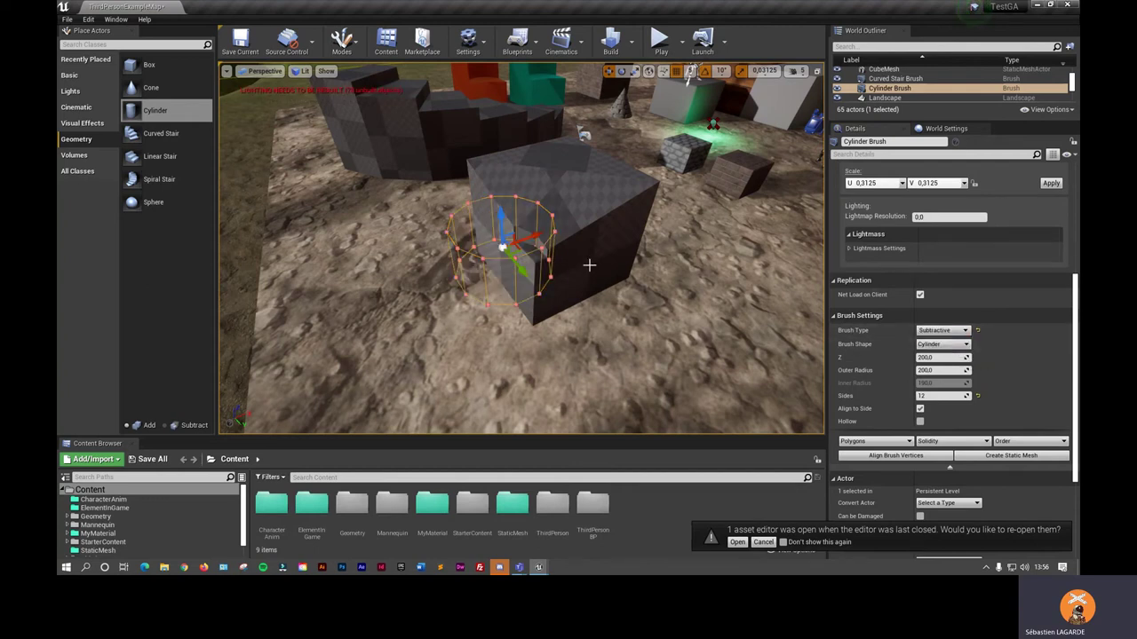
mouse_move(529, 238)
mouse_down()
mouse_move(556, 229)
mouse_move(609, 265)
mouse_up()
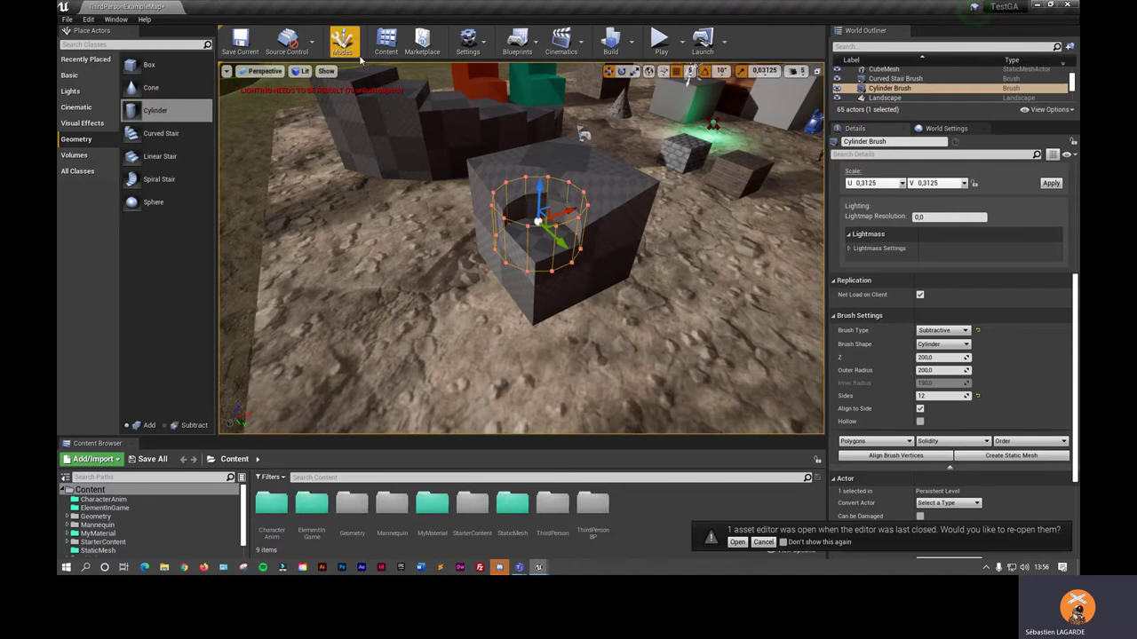
- Select both the cylinder brush and the box brush together
click(608, 197)
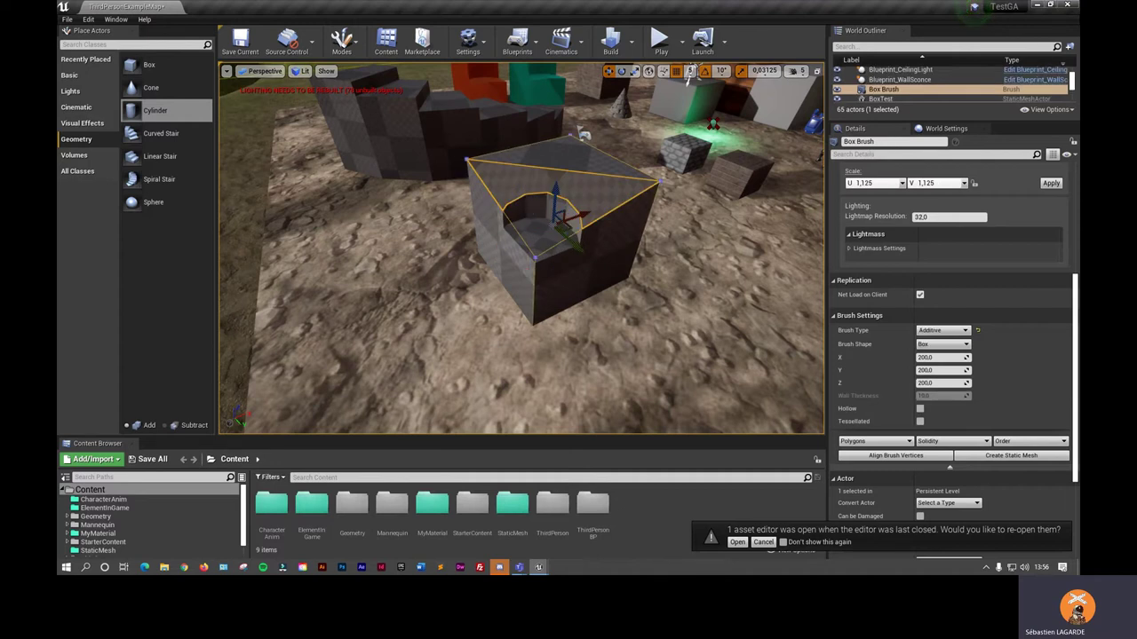
click(516, 219)
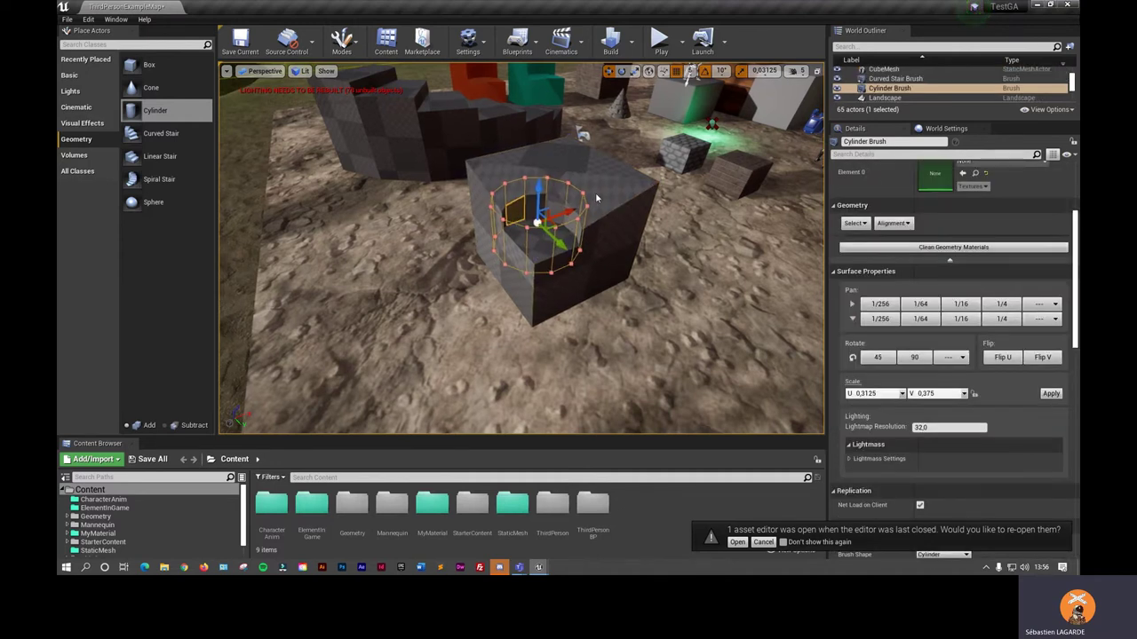
mouse_move(638, 224)
right_down()
mouse_move(659, 202)
mouse_move(636, 217)
right_up()
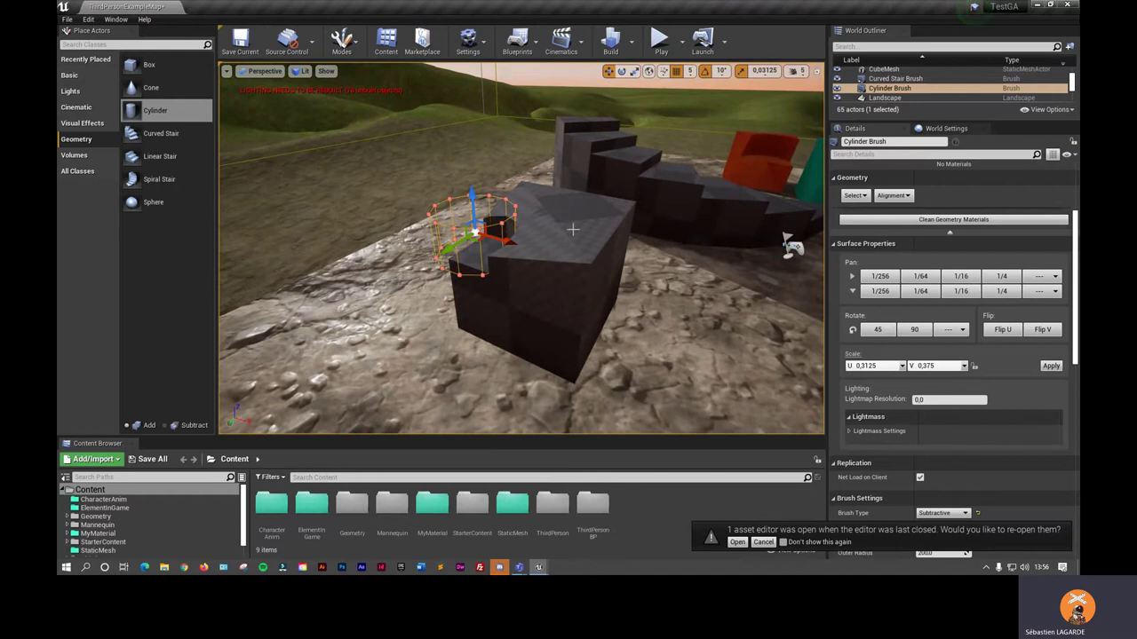
ctrl+click(573, 230)
right_drag(512, 290, 559, 302)
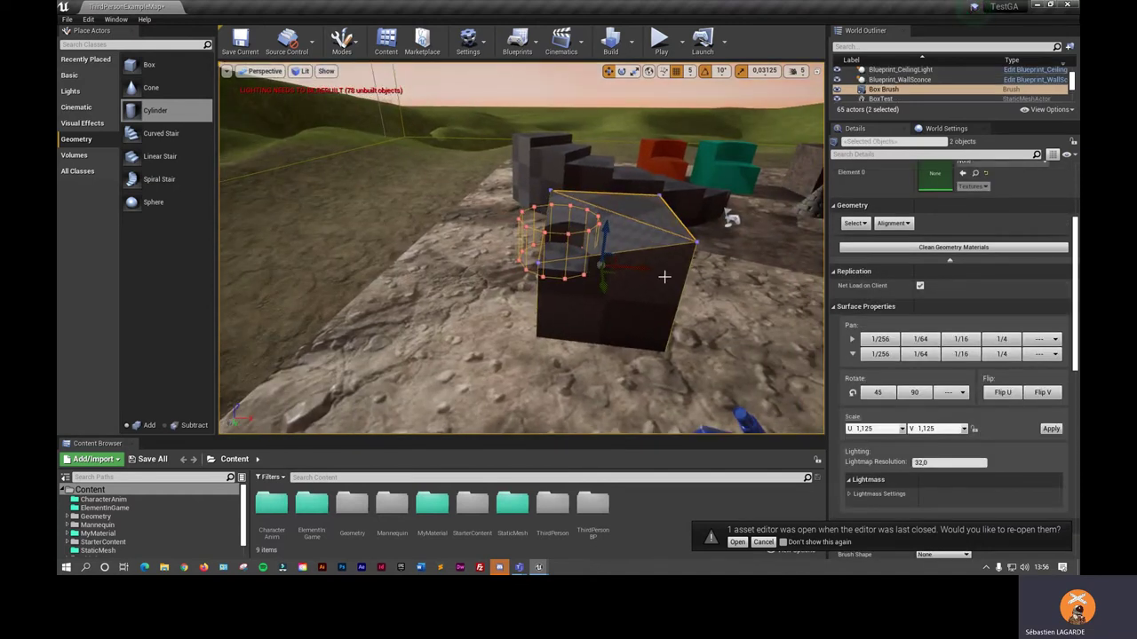
scroll(963, 431, down, 2)
scroll(962, 431, down, 2)
- Expand the advanced options under Brush Settings in the Details panel
scroll(963, 432, down, 2)
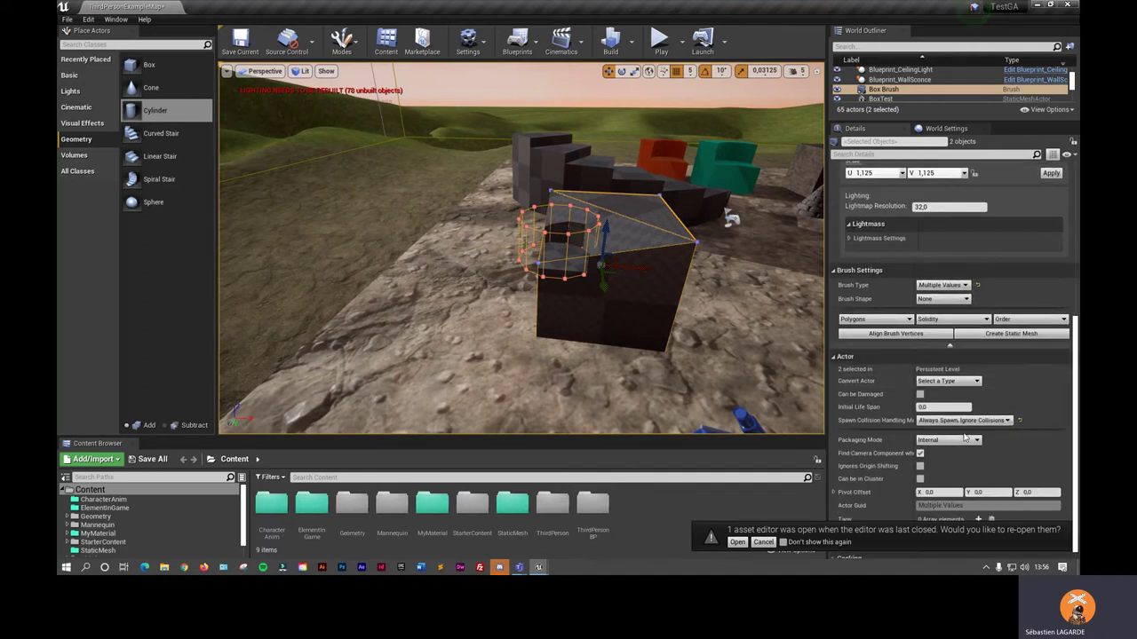
scroll(965, 434, up, 1)
click(947, 396)
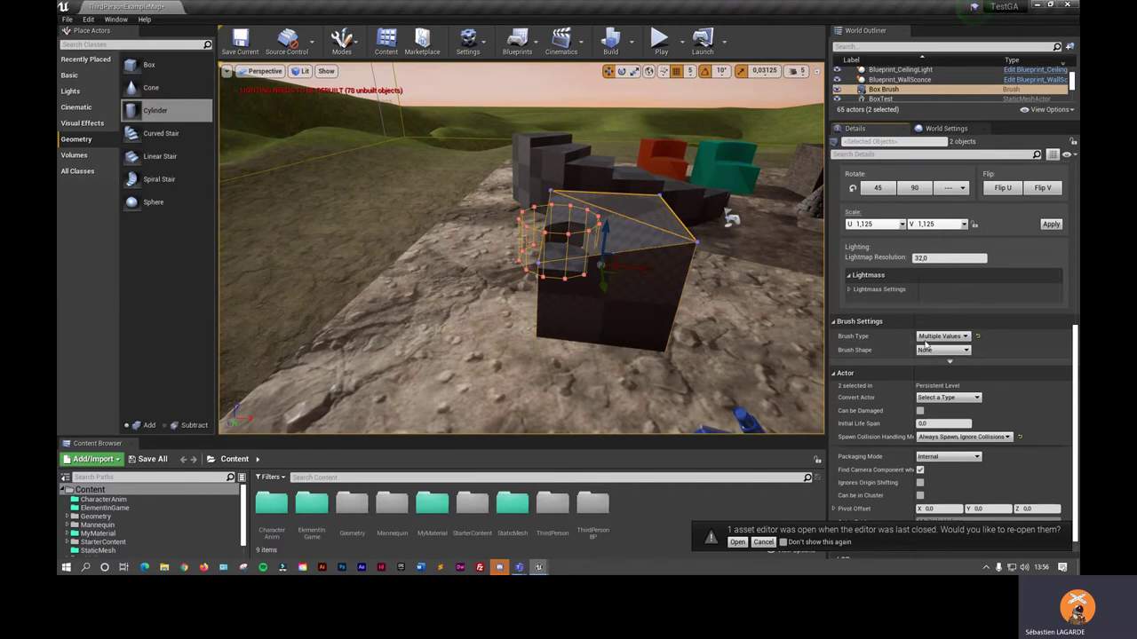
click(956, 363)
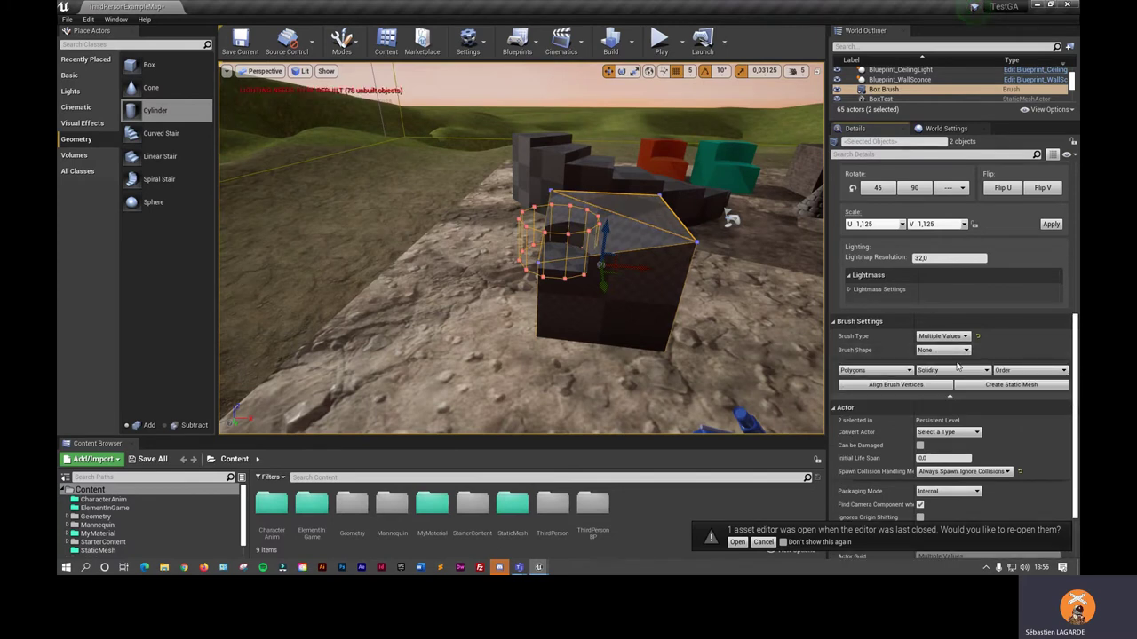
- Create Cylinder_Brush_StaticMesh in the StaticMesh folder, then undo the conversion with Ctrl+Z
click(1008, 387)
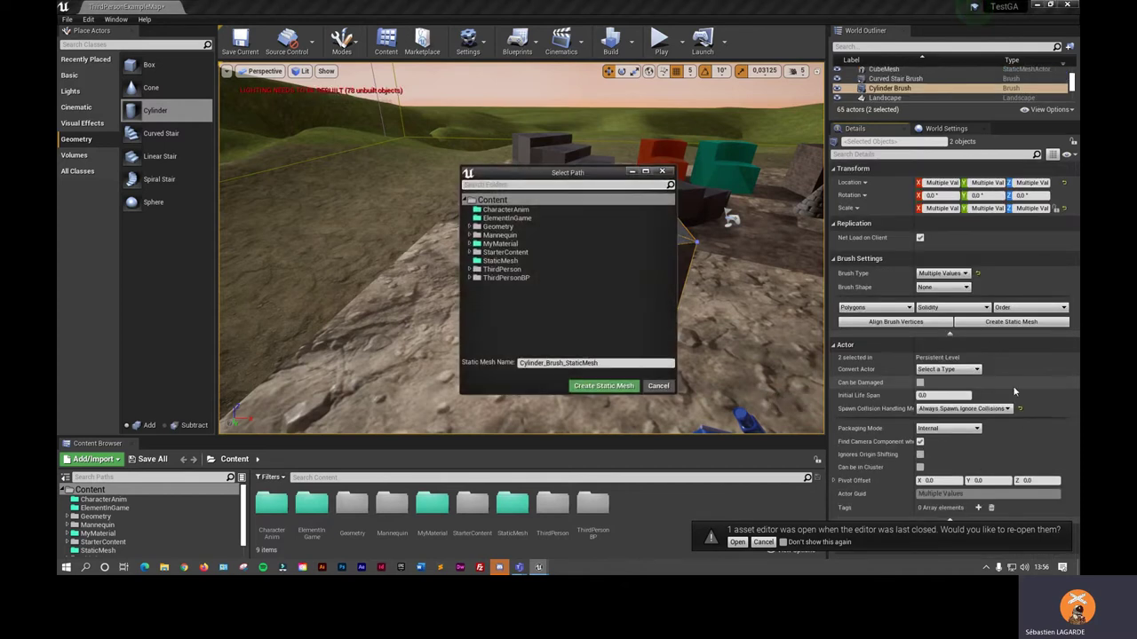
click(502, 262)
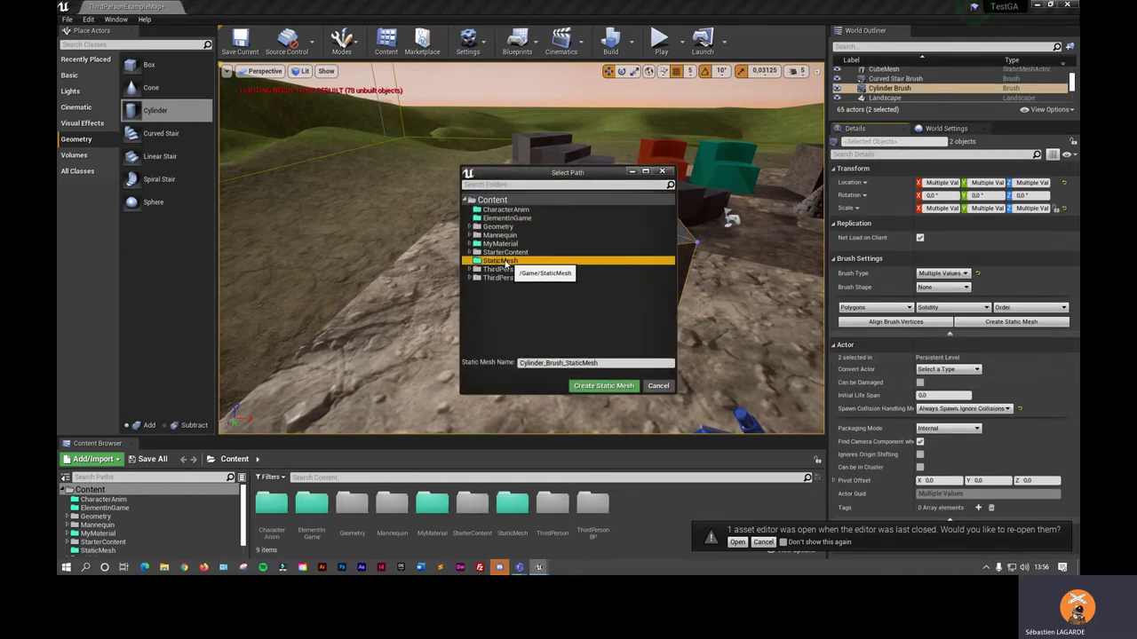
click(607, 389)
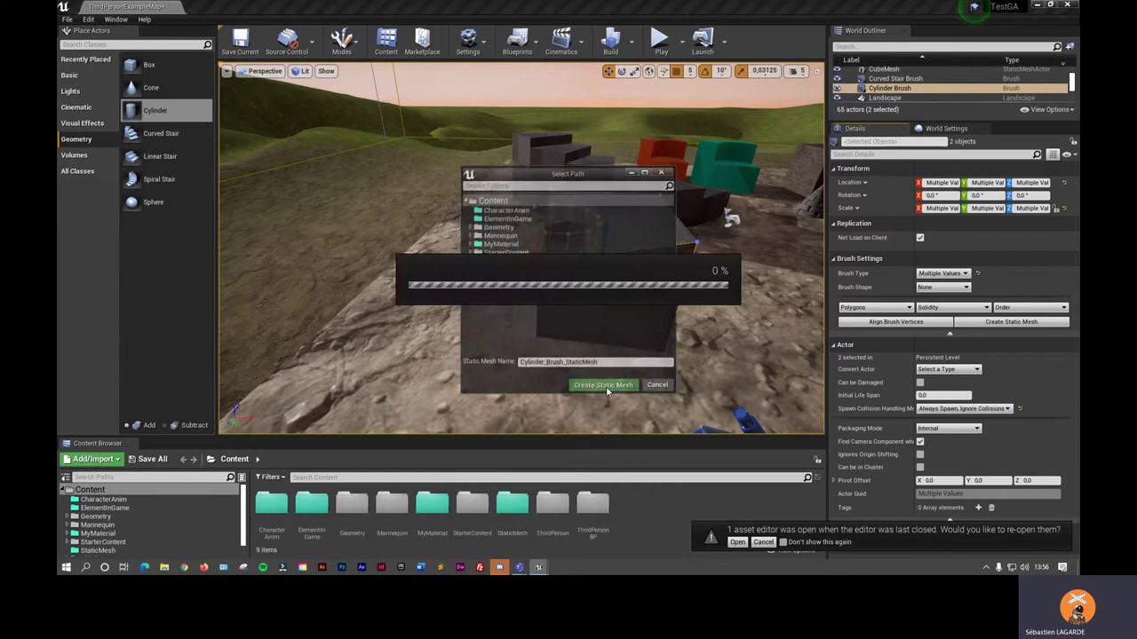
right_drag(728, 220, 621, 267)
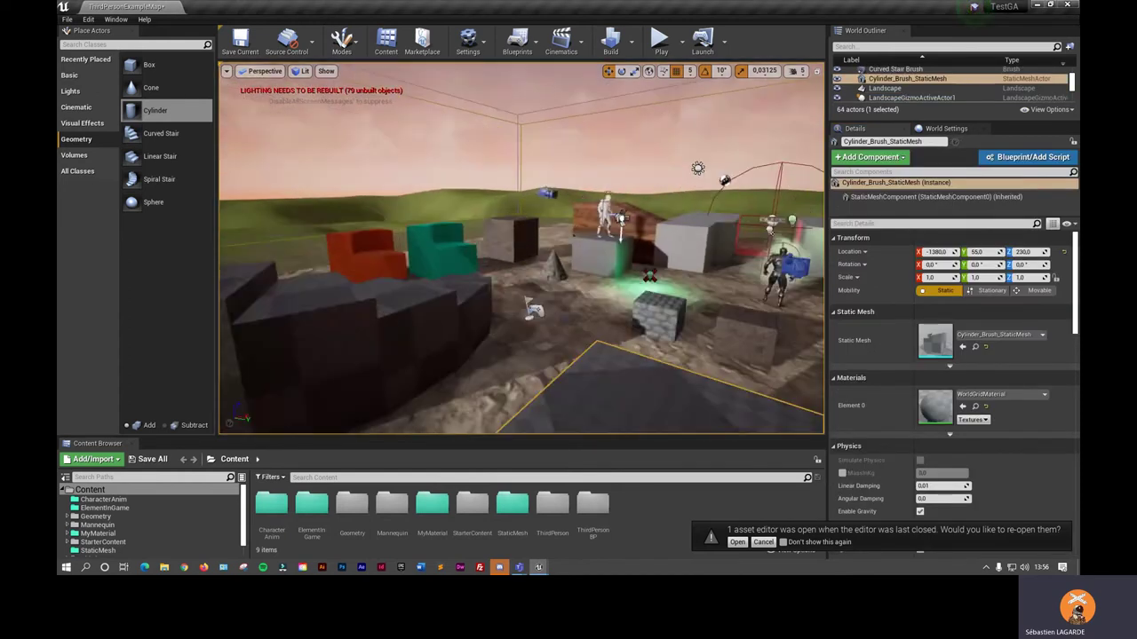
key(f)
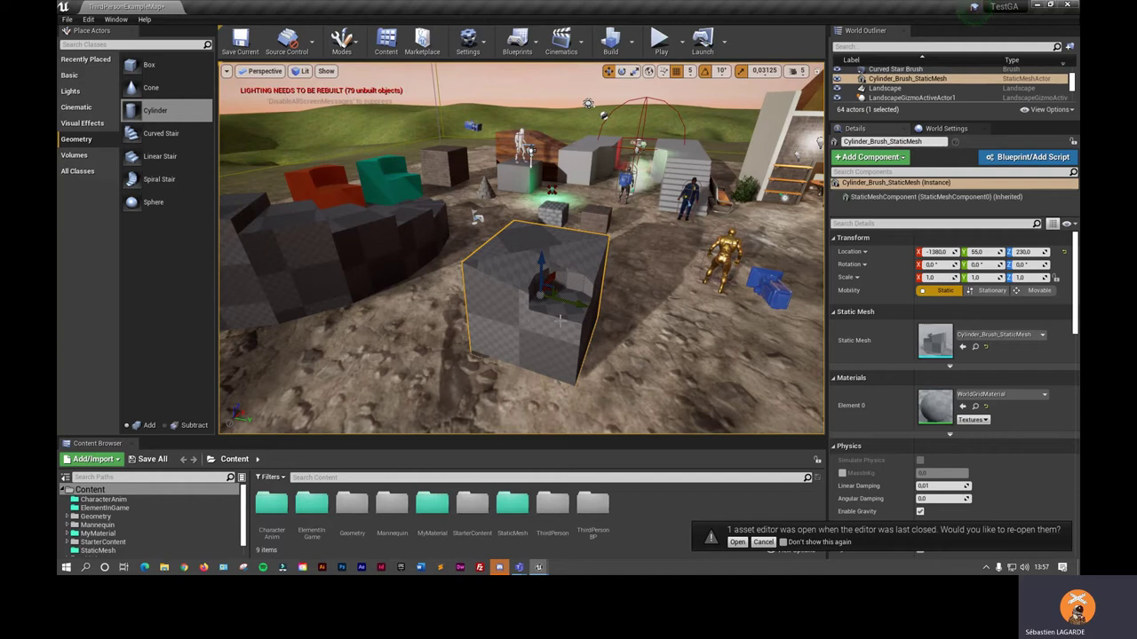
key(ctrl+z)
- Set the box brush's Element 0 material to M_Brick_Clay_Beveled
click(563, 328)
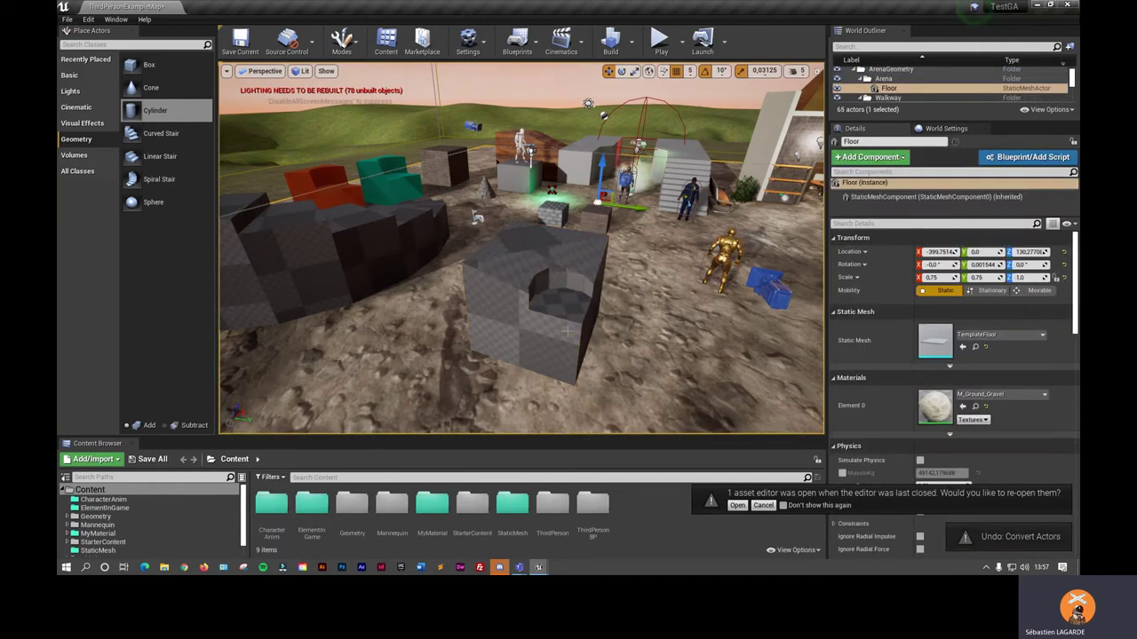
click(498, 324)
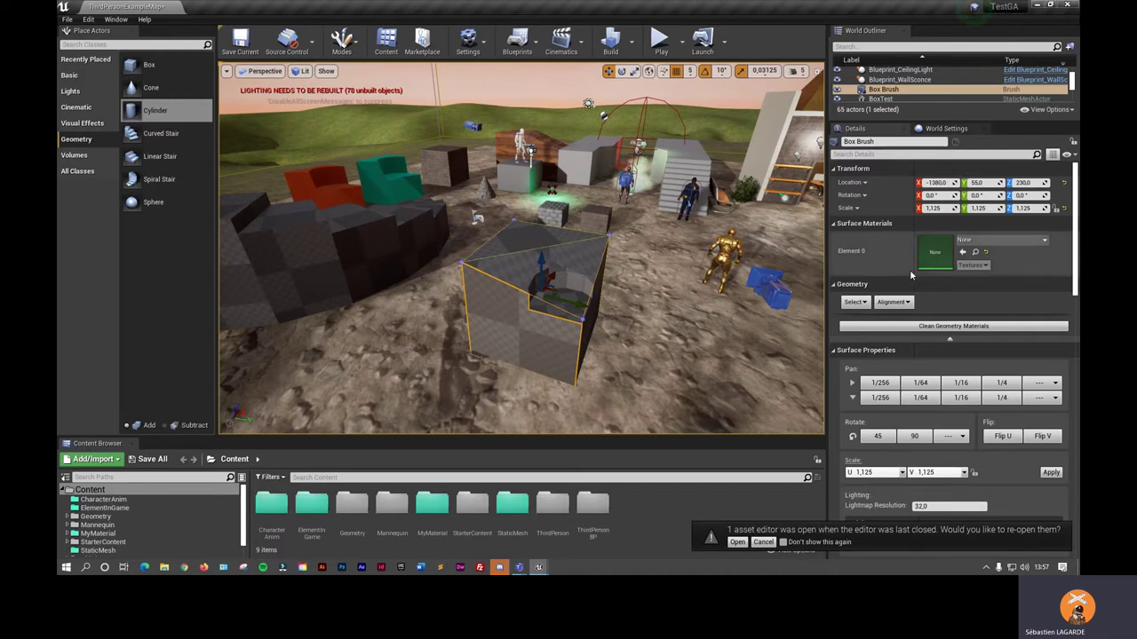
click(1045, 240)
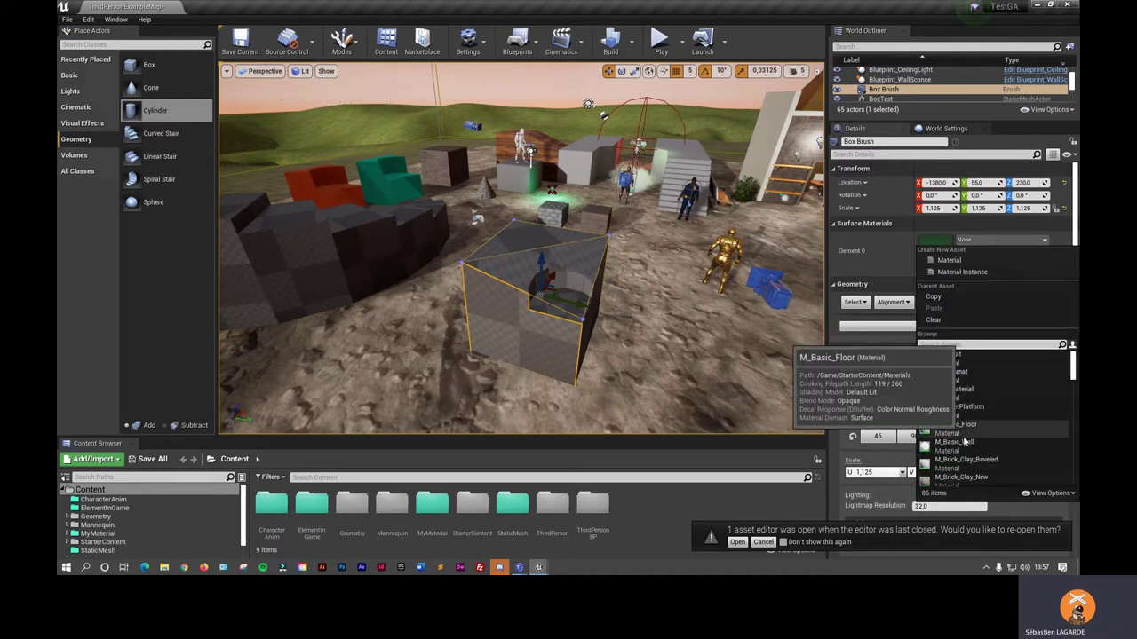
click(967, 462)
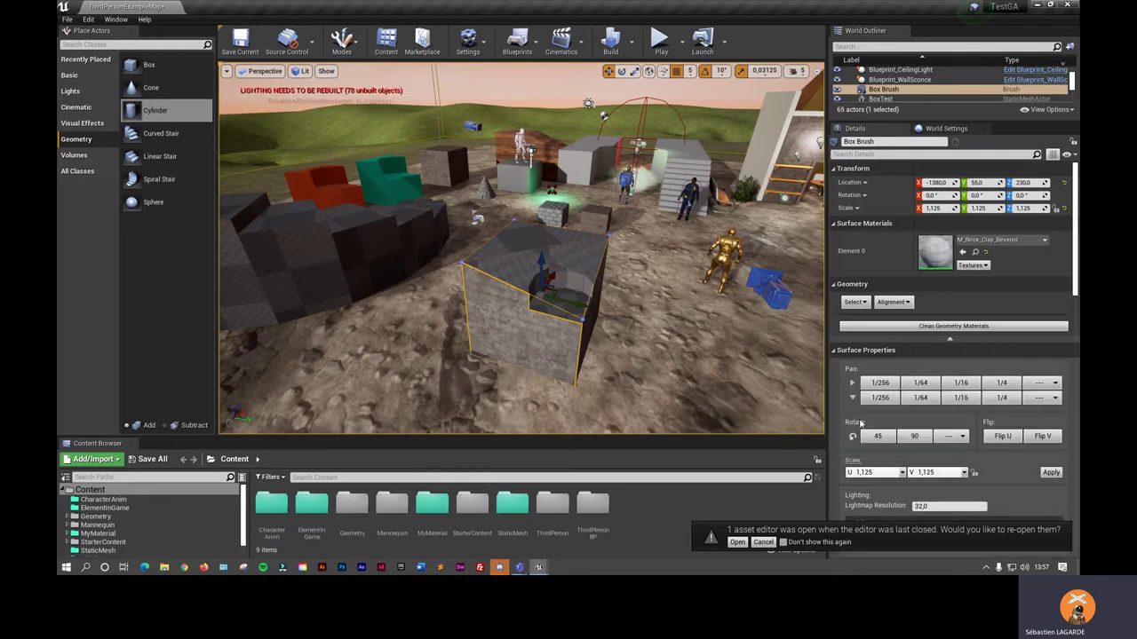
right_drag(533, 267, 551, 284)
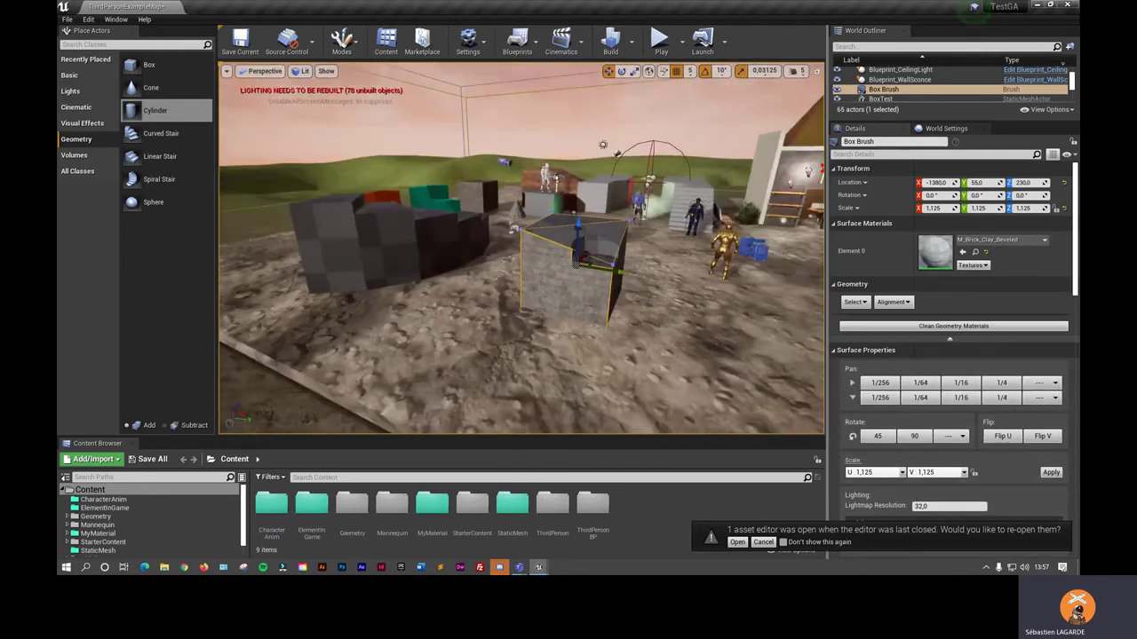
right_drag(522, 248, 533, 266)
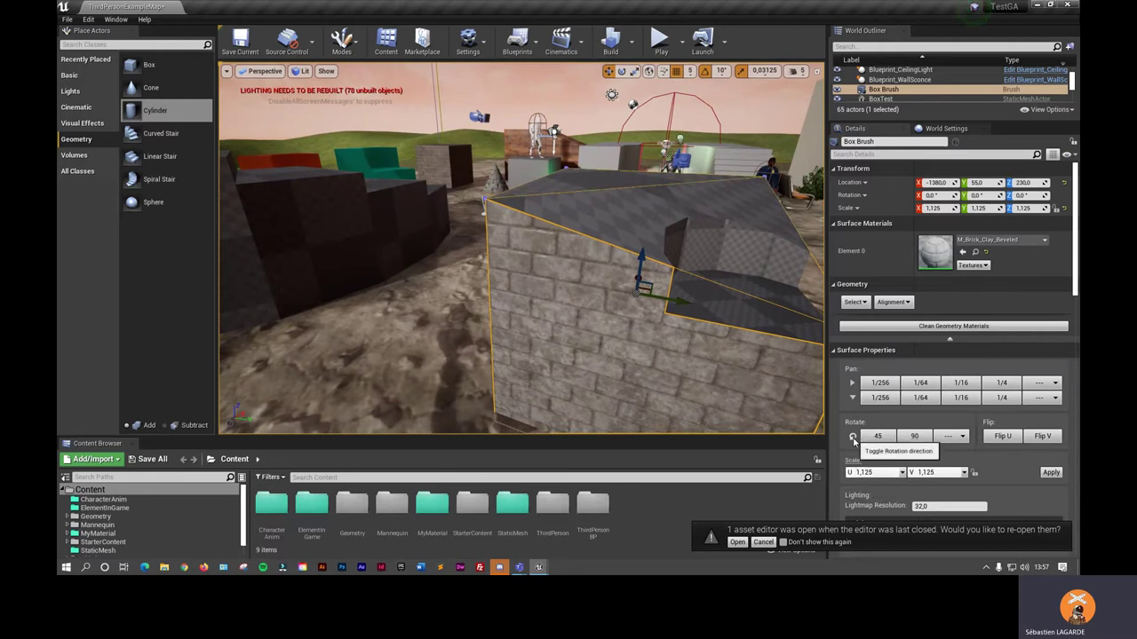
- Rotate the brick texture in 45-degree steps until the bricks run horizontally
click(874, 438)
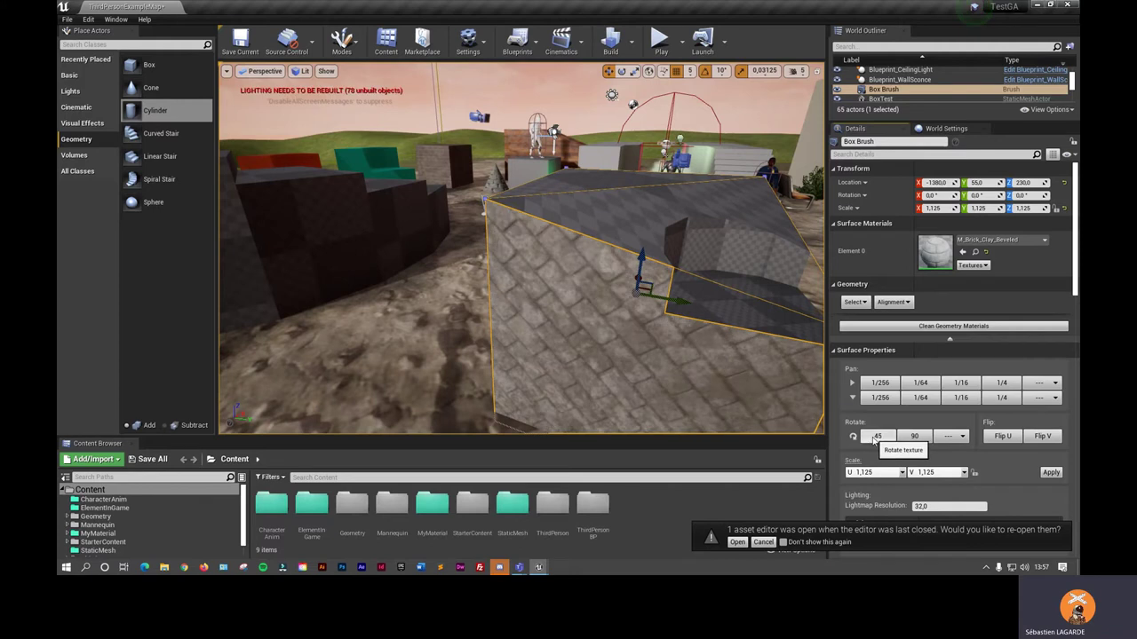
click(875, 439)
click(876, 440)
click(876, 440)
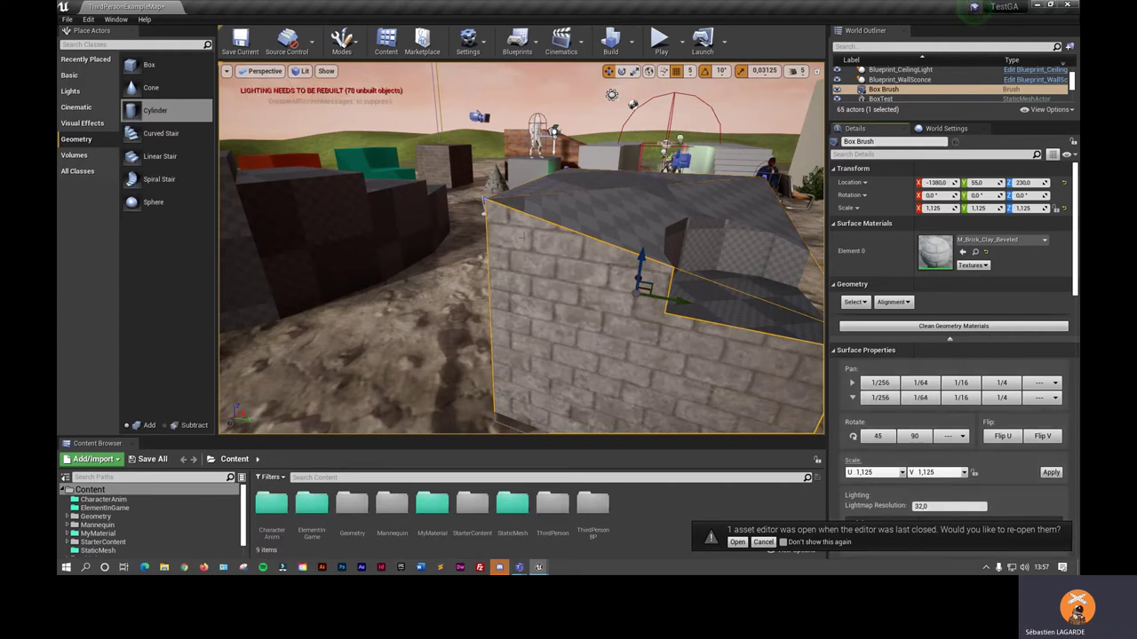
- Offset the brick texture with the Pan U/V buttons to line up the bricks
click(852, 399)
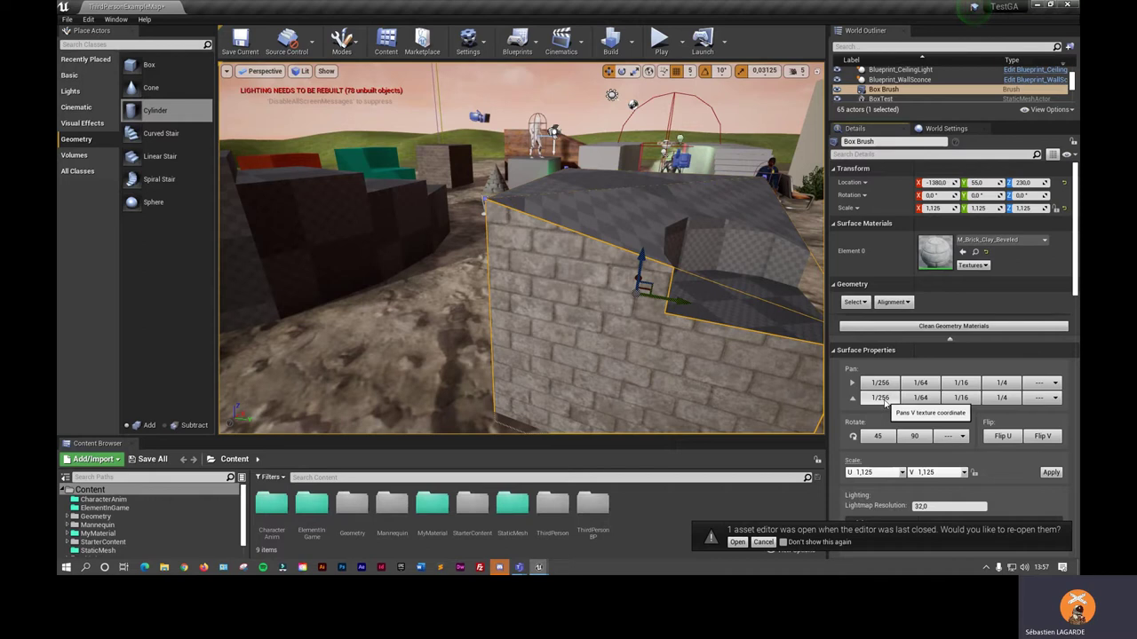
click(883, 401)
click(884, 401)
click(883, 402)
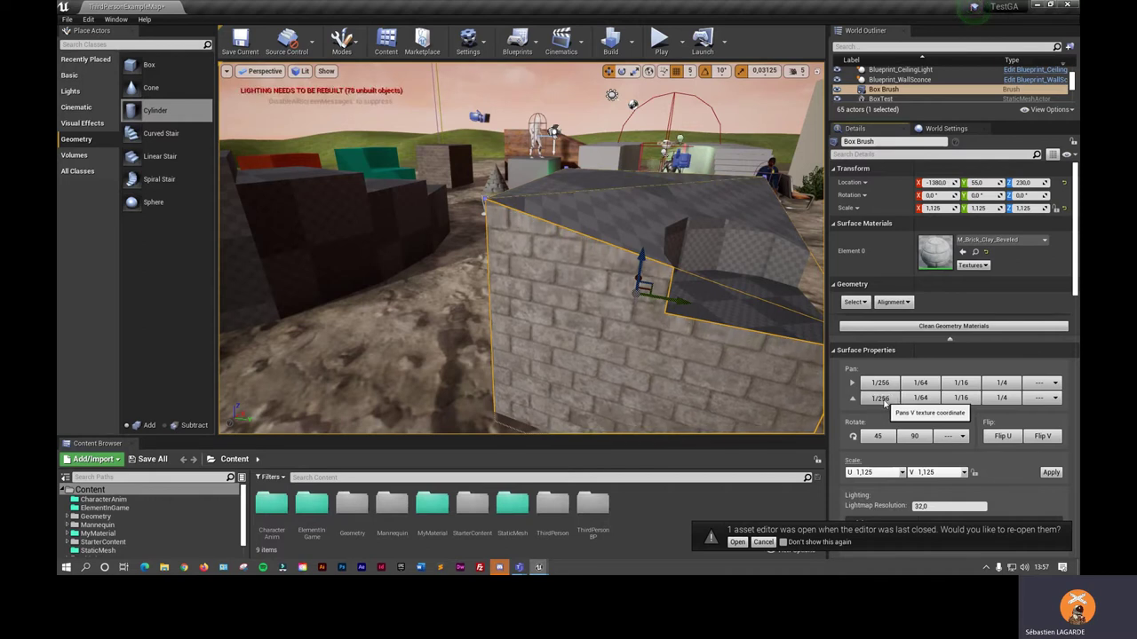
click(854, 398)
click(884, 402)
click(883, 401)
click(884, 402)
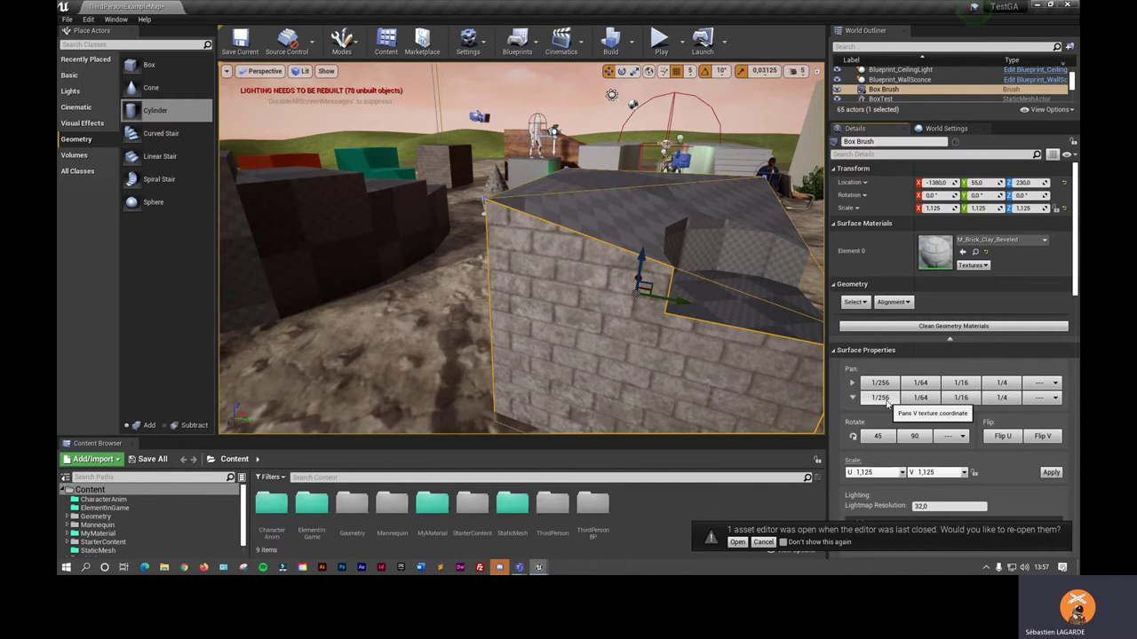
click(1002, 398)
click(1002, 397)
click(1002, 398)
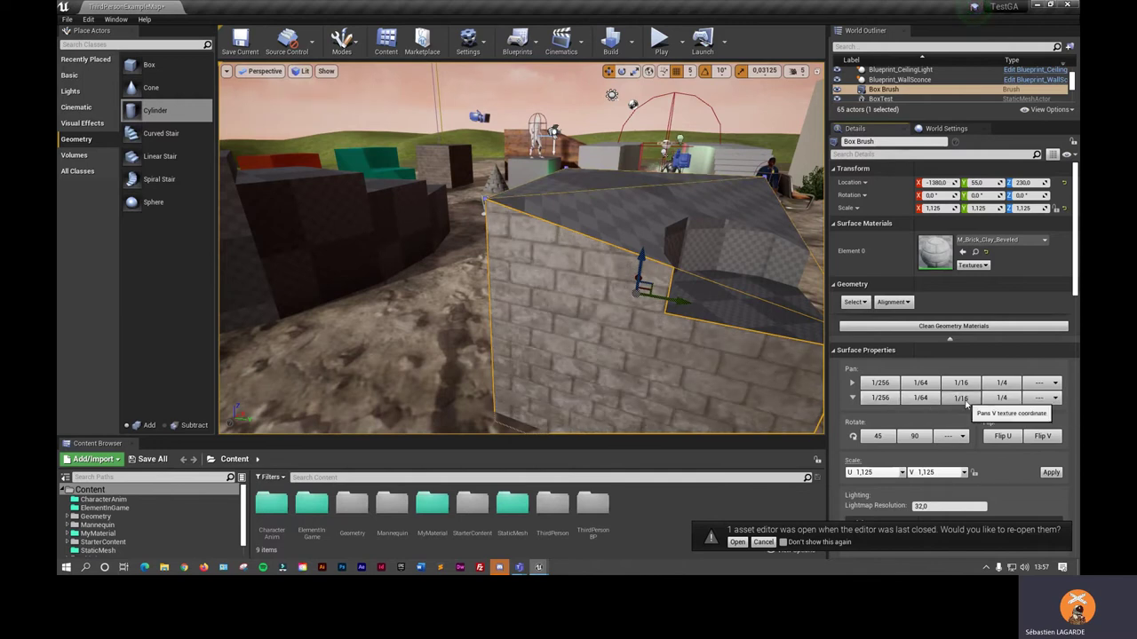
click(1002, 398)
click(928, 401)
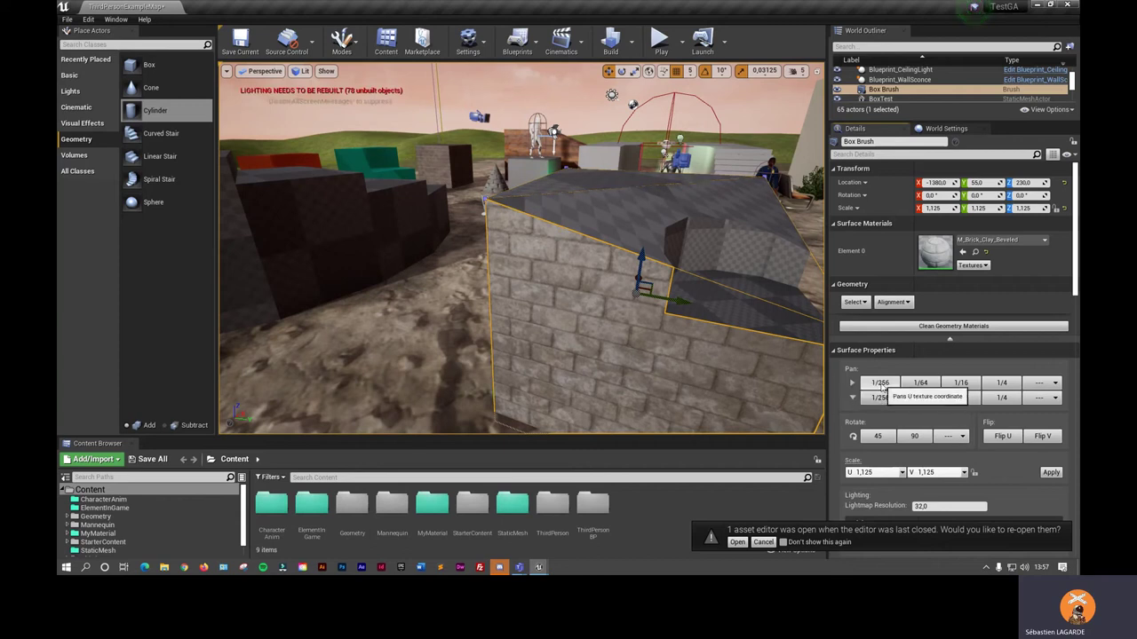
click(879, 384)
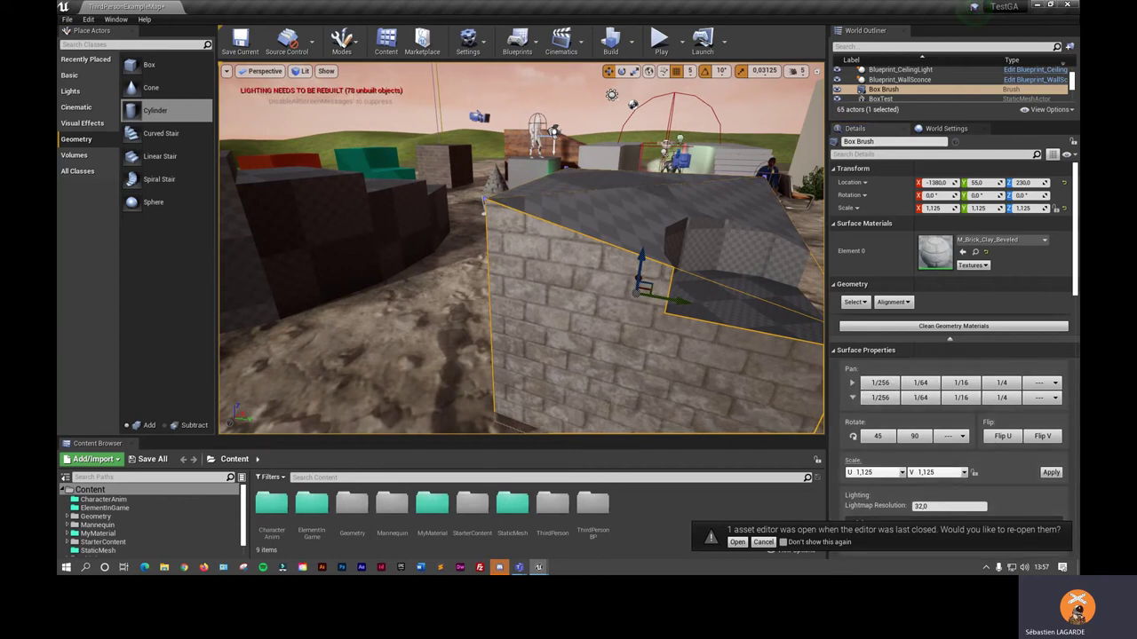
right_drag(521, 249, 532, 266)
mouse_move(532, 202)
right_down()
mouse_move(512, 238)
mouse_move(533, 266)
mouse_move(508, 251)
right_up()
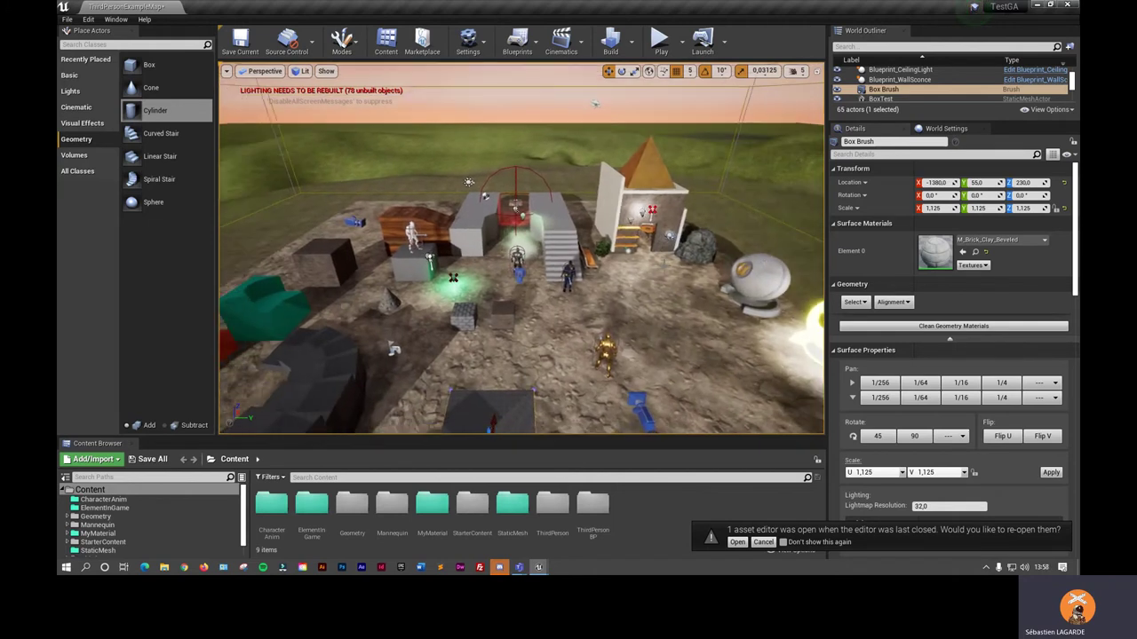
- Select the box brush and add the cylinder brush to the selection
right_drag(699, 260, 585, 269)
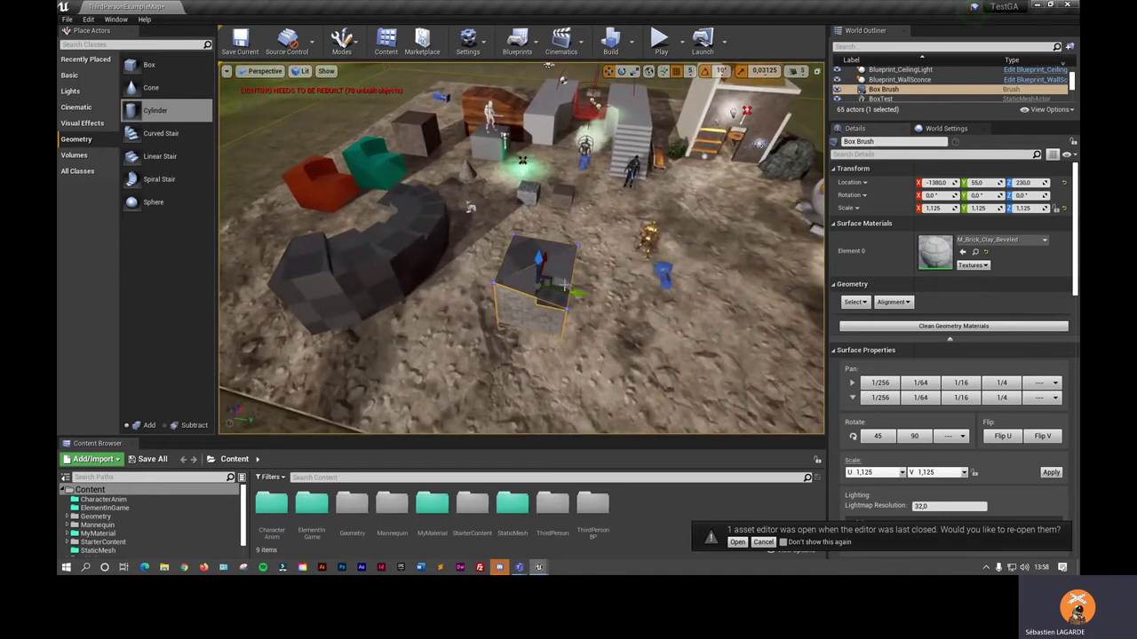
right_click(563, 277)
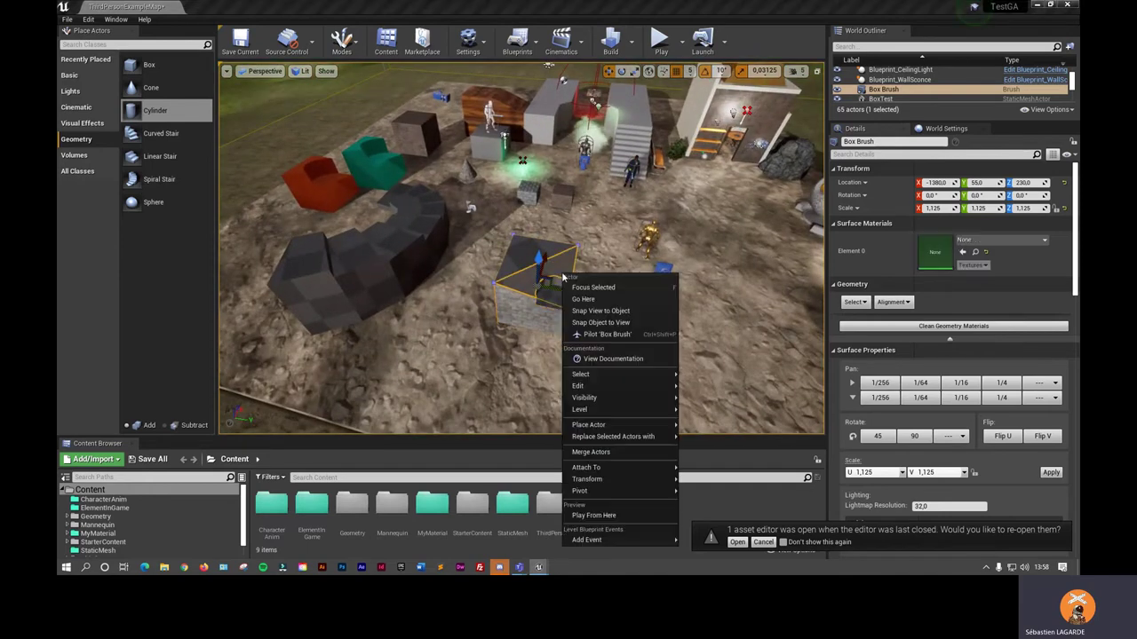
click(560, 263)
mouse_move(522, 160)
right_down()
mouse_move(685, 154)
mouse_move(613, 176)
right_up()
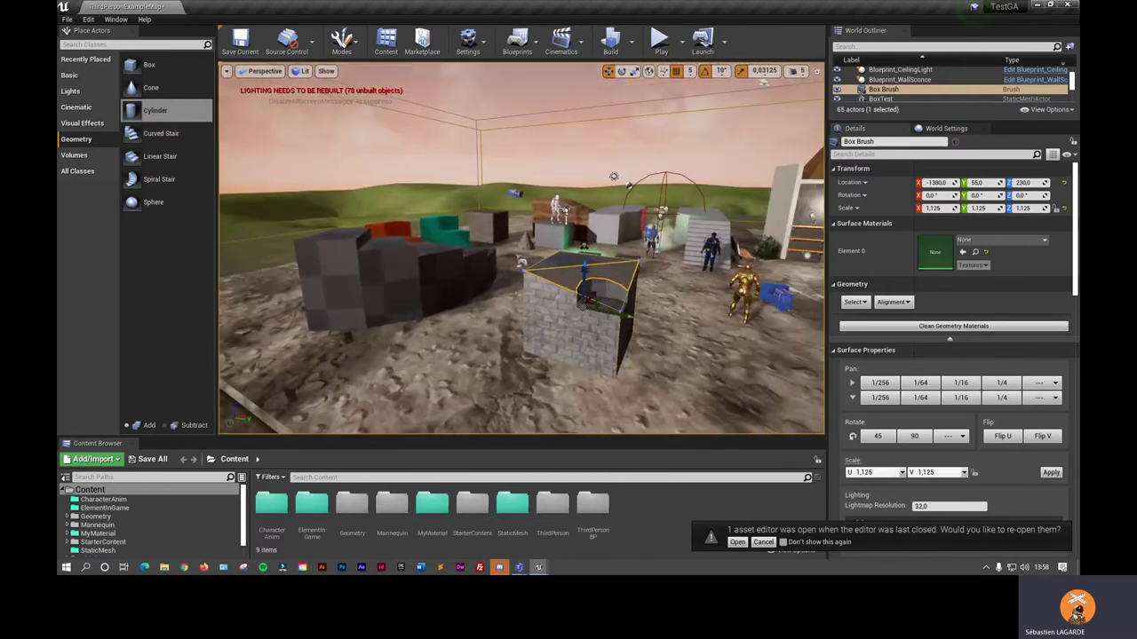
ctrl+click(615, 290)
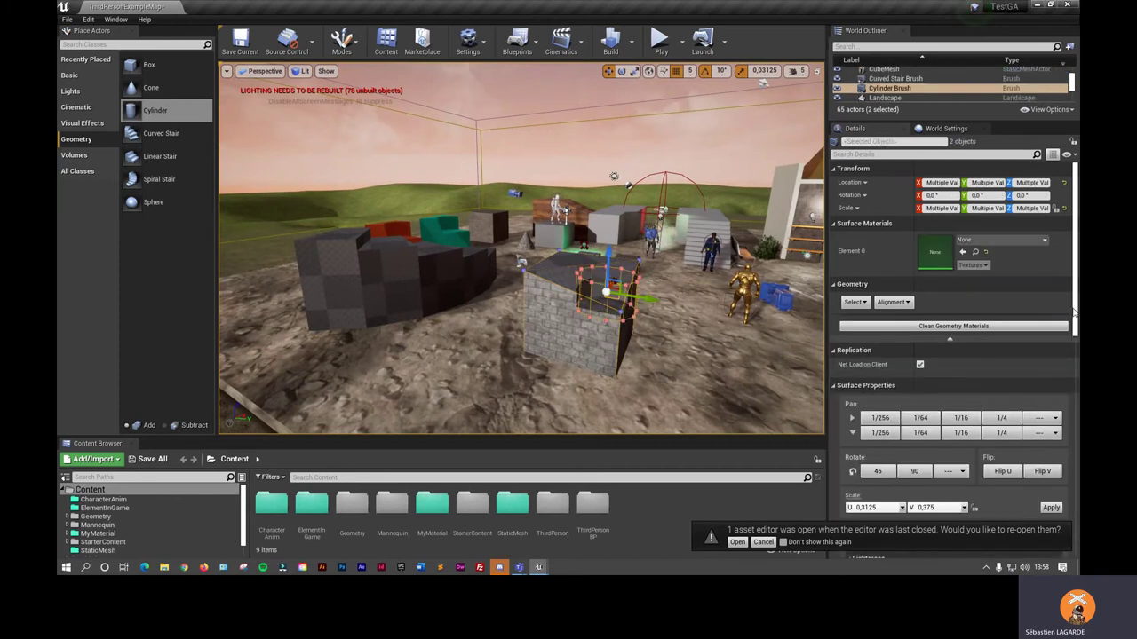
drag(1076, 311, 1075, 487)
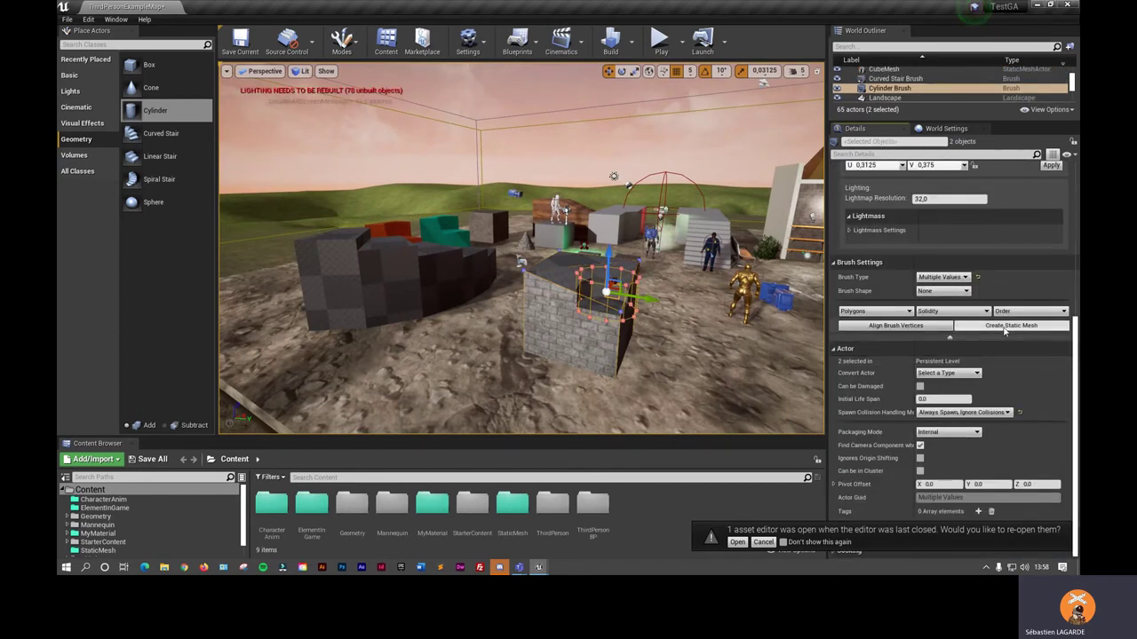
- Create the static mesh Box_Brush_StaticMesh2 from the brushes in the StaticMesh folder
click(1004, 328)
click(500, 260)
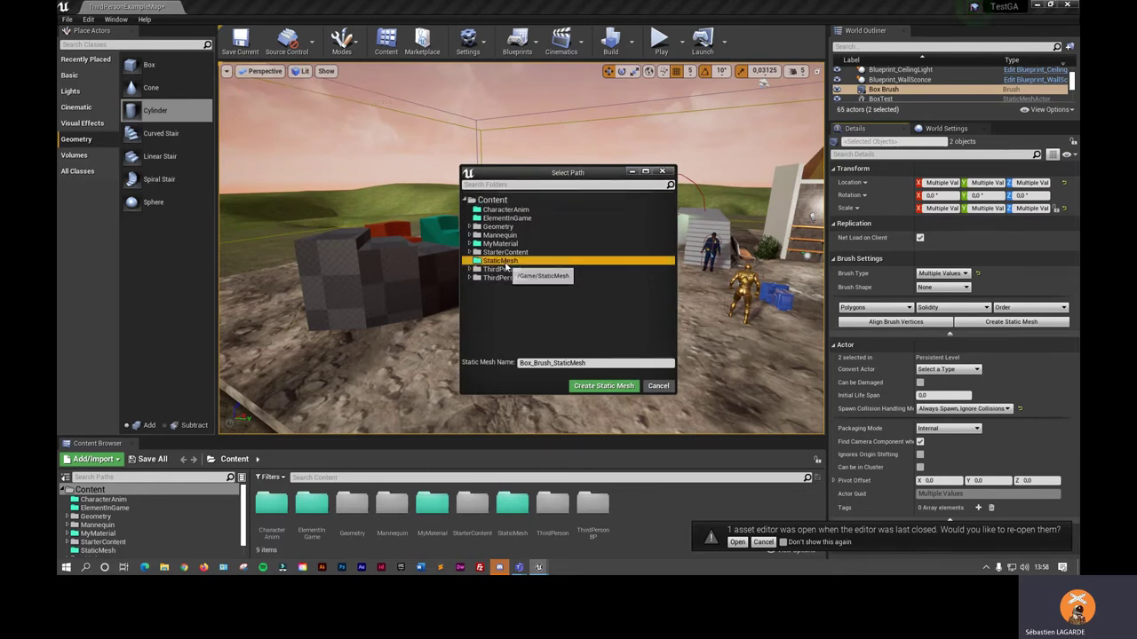
click(589, 363)
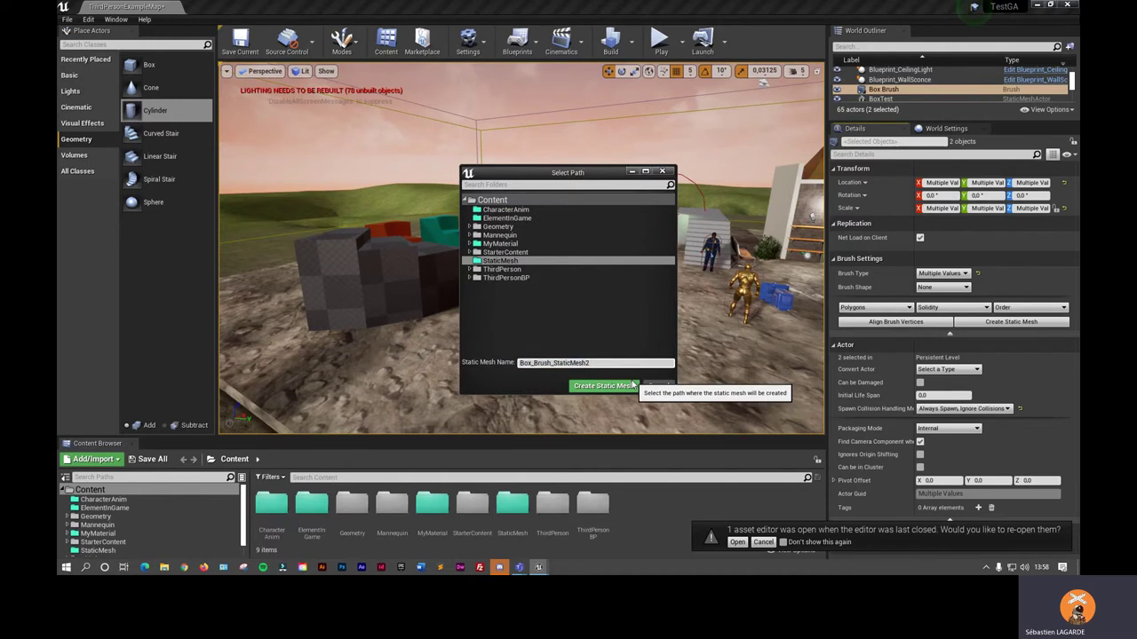
click(622, 386)
mouse_move(651, 327)
right_down()
mouse_move(675, 315)
mouse_move(642, 328)
right_up()
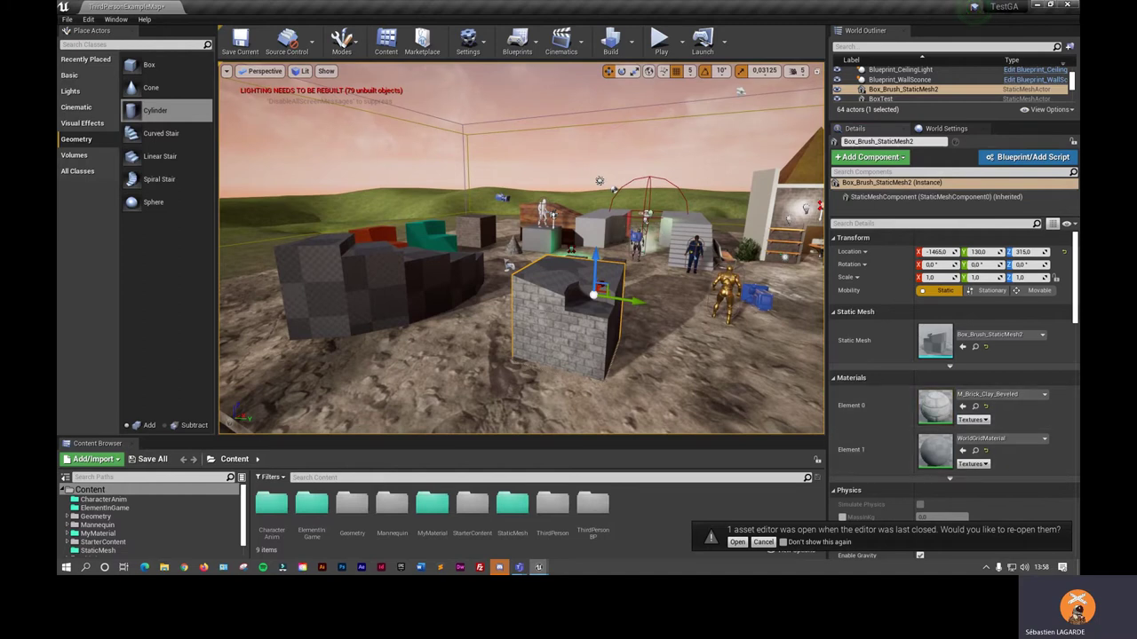
- Replace WorldGridMaterial with M_Basic_Wall in the mesh's Element 1 material slot
alt+drag(661, 333, 500, 284)
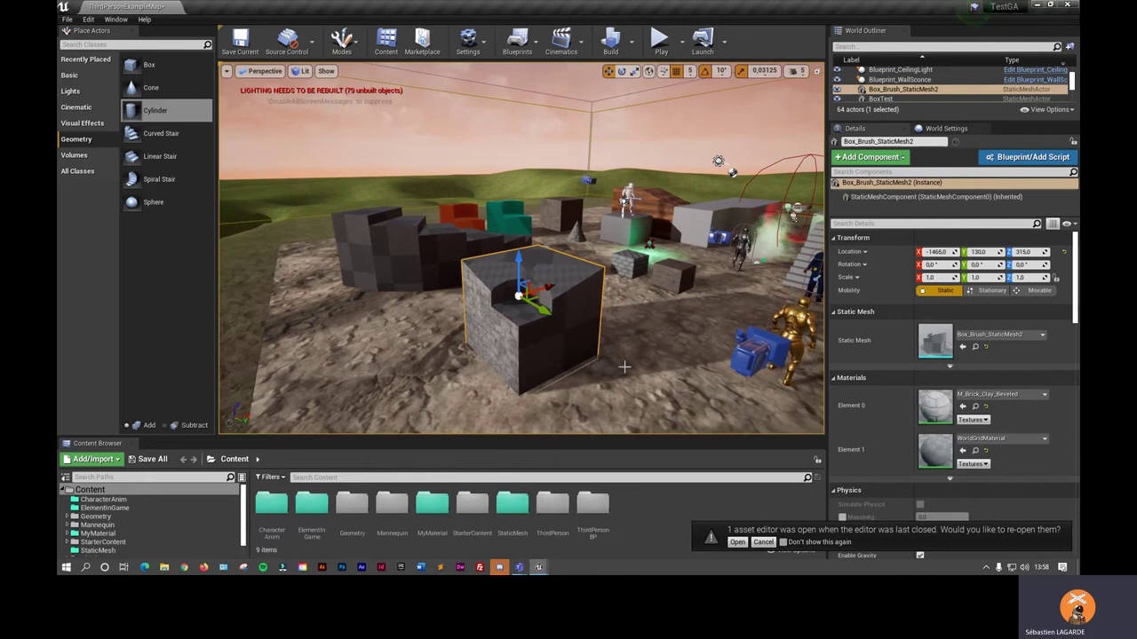
scroll(884, 438, down, 1)
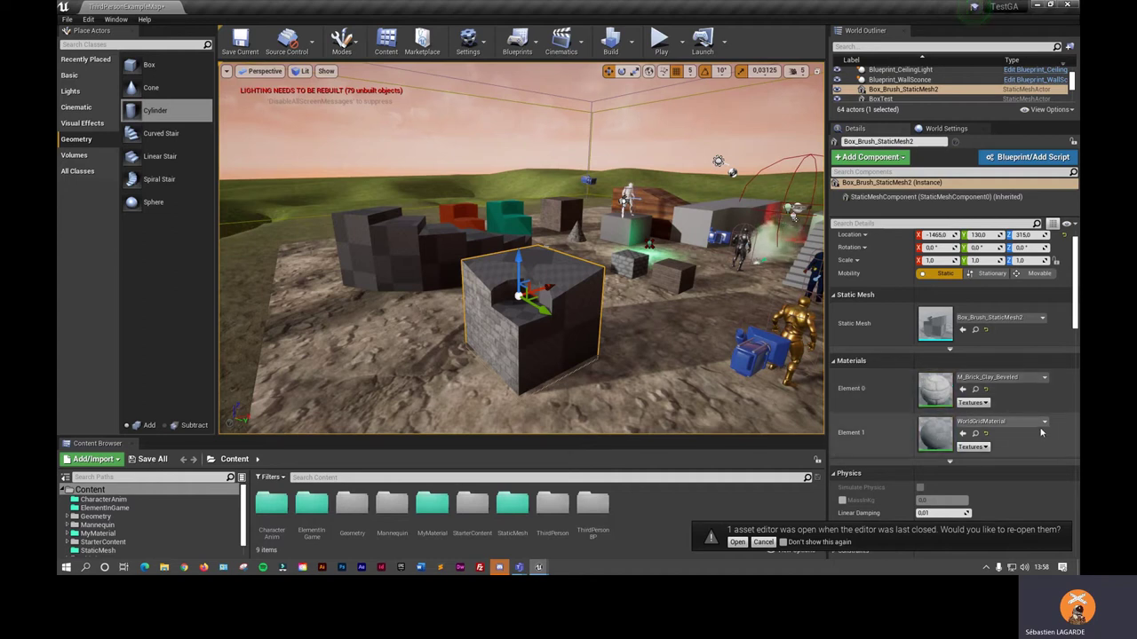
click(986, 421)
click(942, 363)
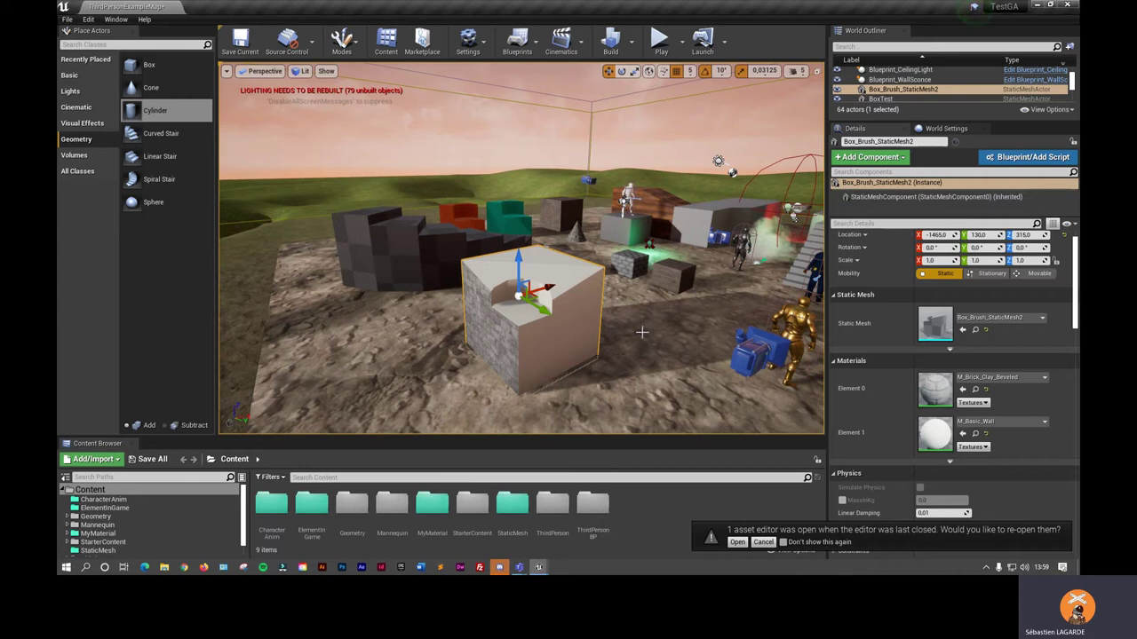
- Open the StaticMesh folder in the Content Browser to view its assets
double_click(512, 507)
right_click(445, 516)
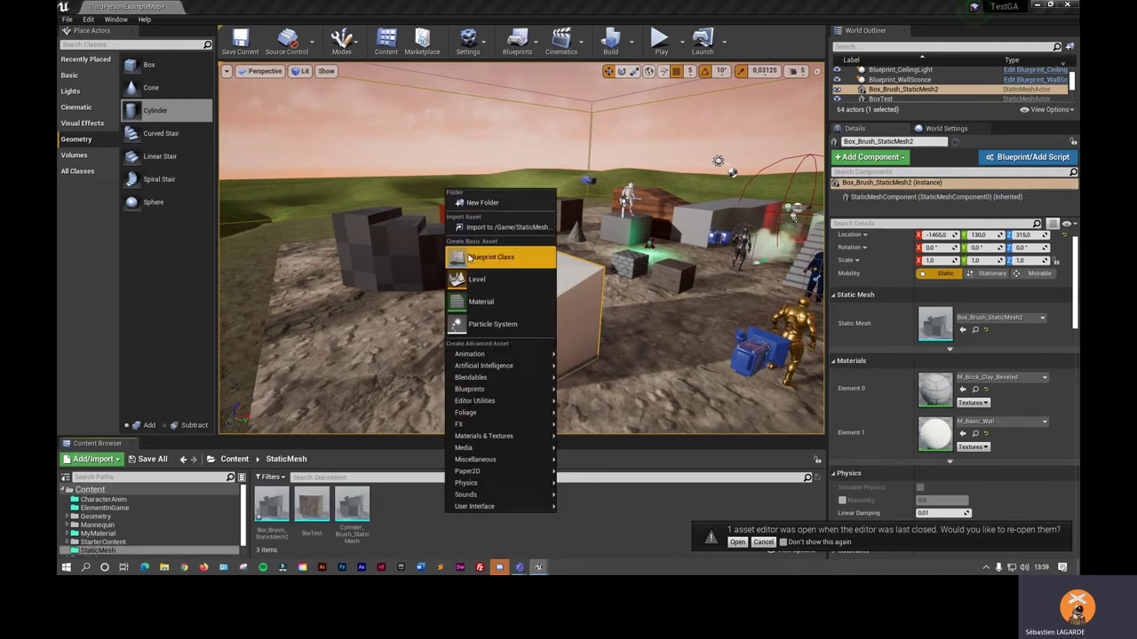
click(424, 506)
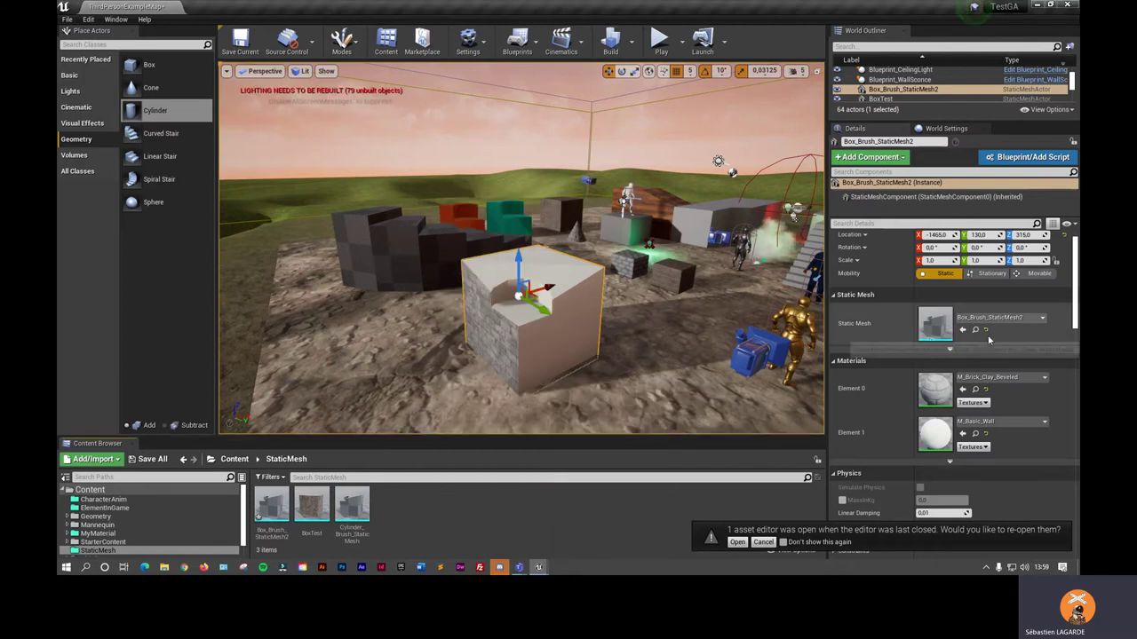
scroll(993, 366, up, 1)
scroll(993, 366, down, 4)
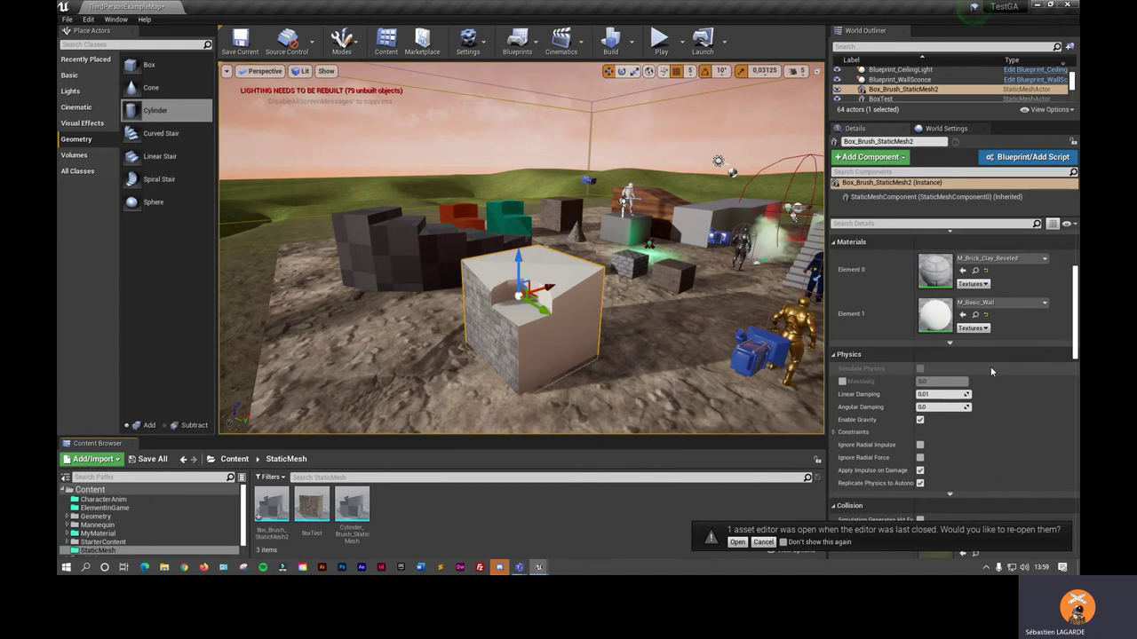
scroll(988, 366, up, 2)
right_drag(622, 267, 524, 266)
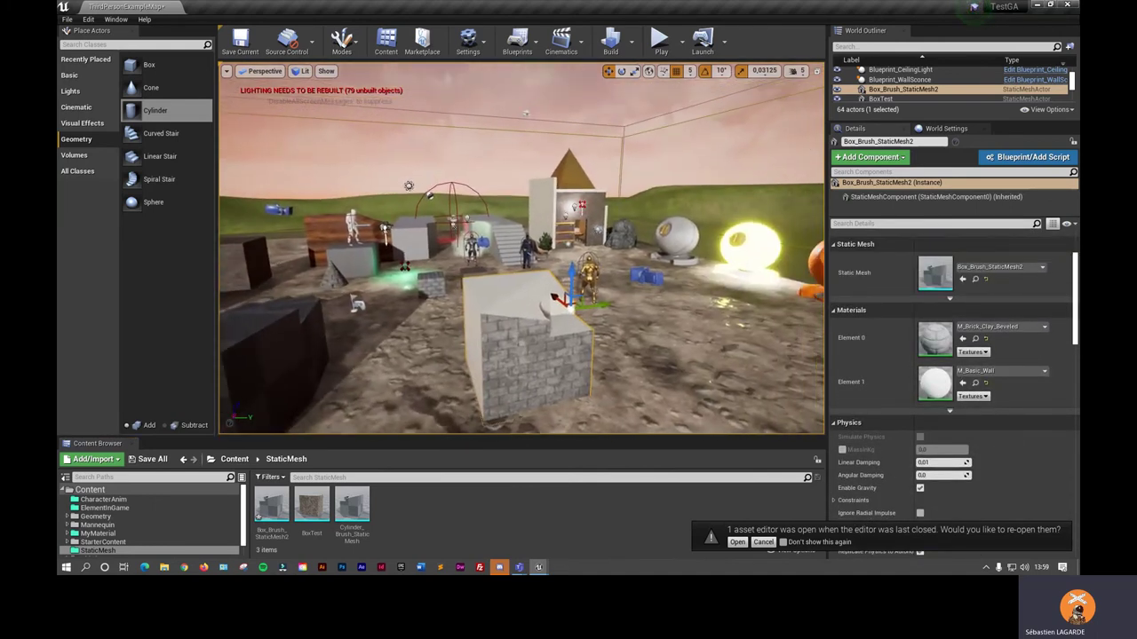
right_drag(668, 303, 622, 303)
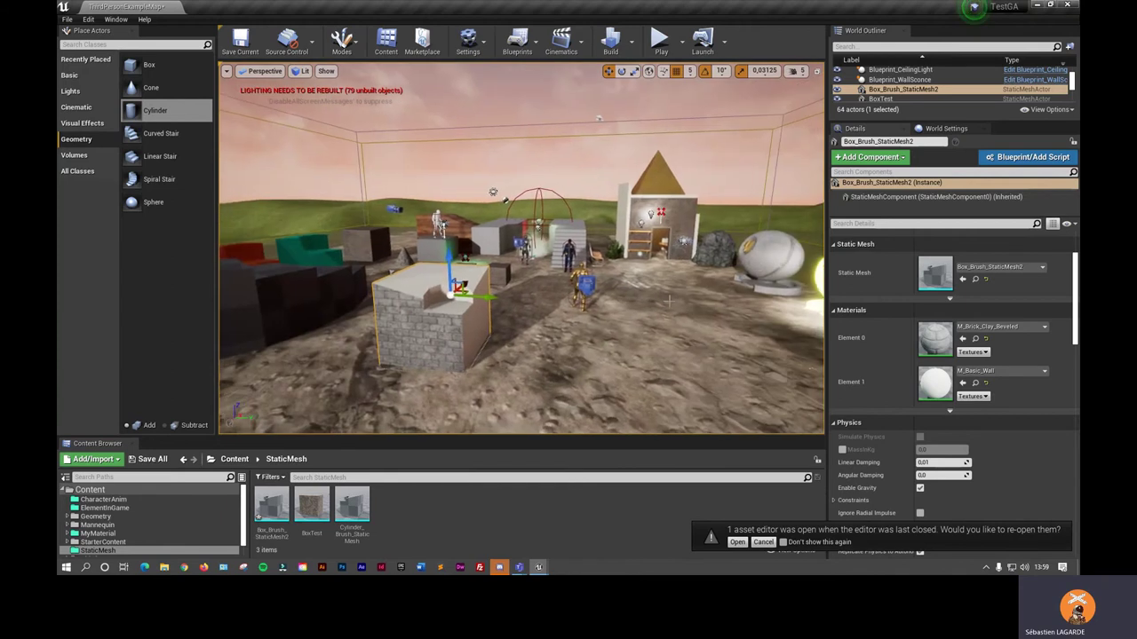
click(659, 40)
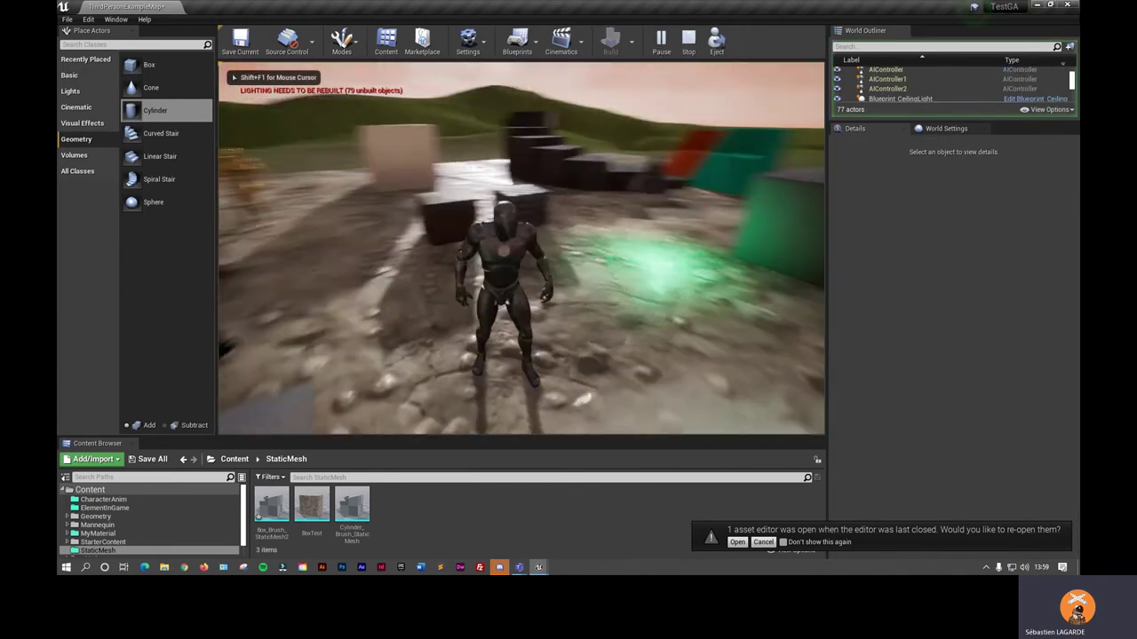
key(w)
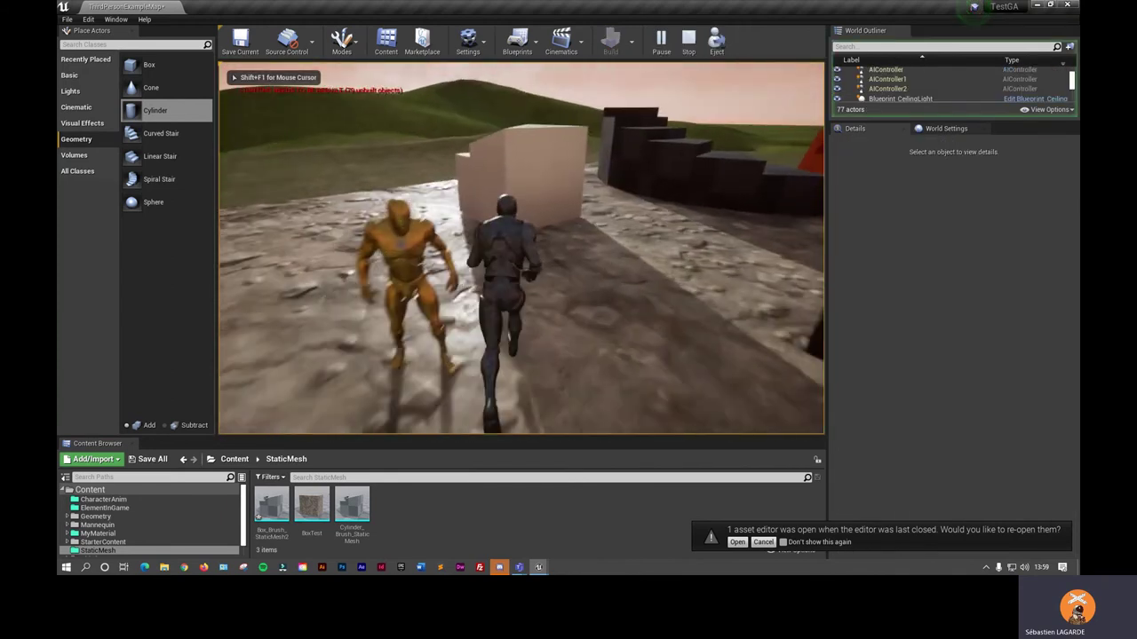
key(w)
key(w)
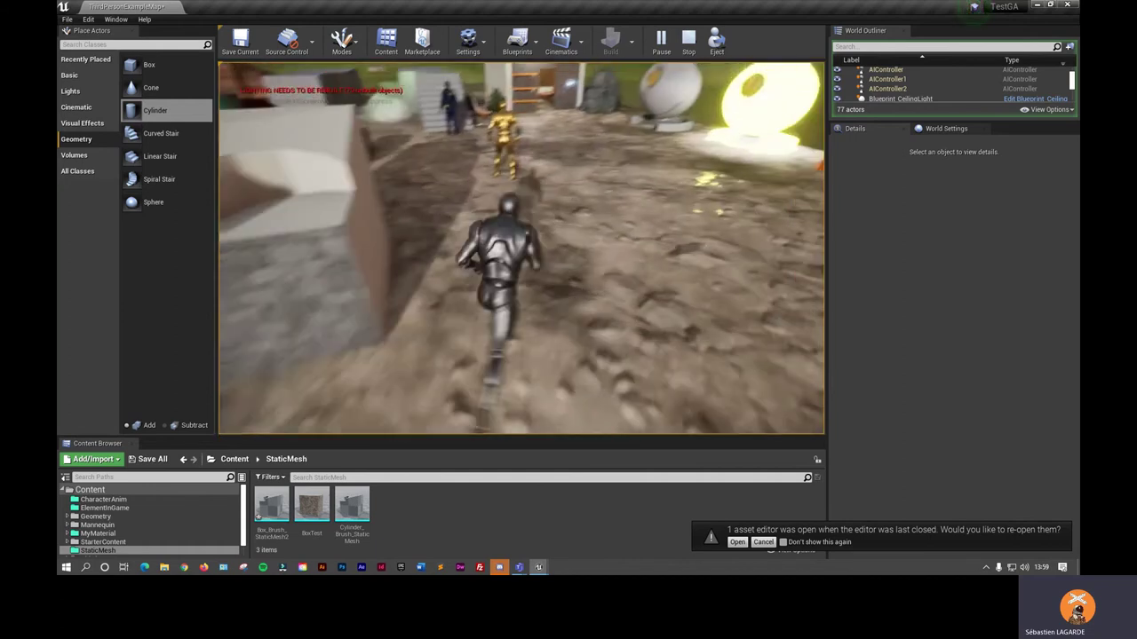
key(w)
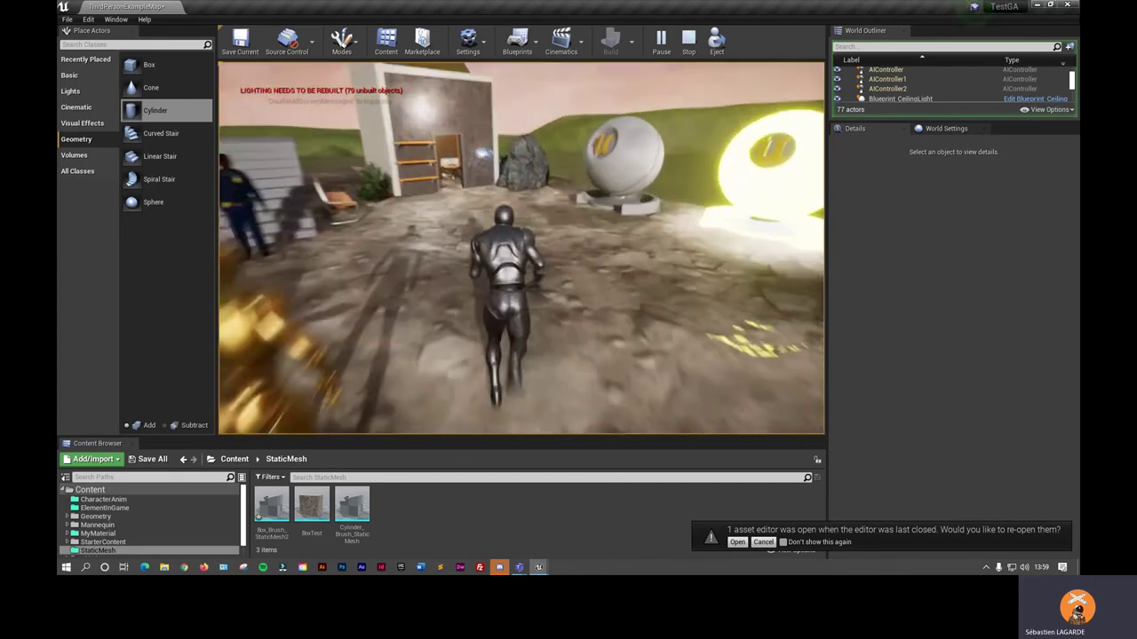
key(w)
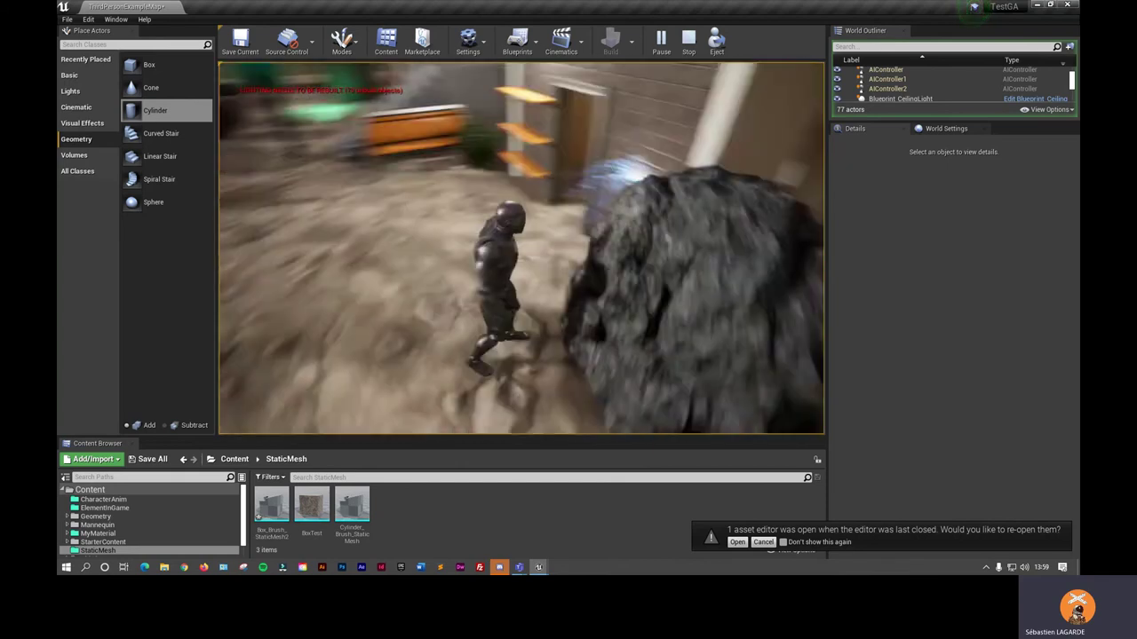
key(w)
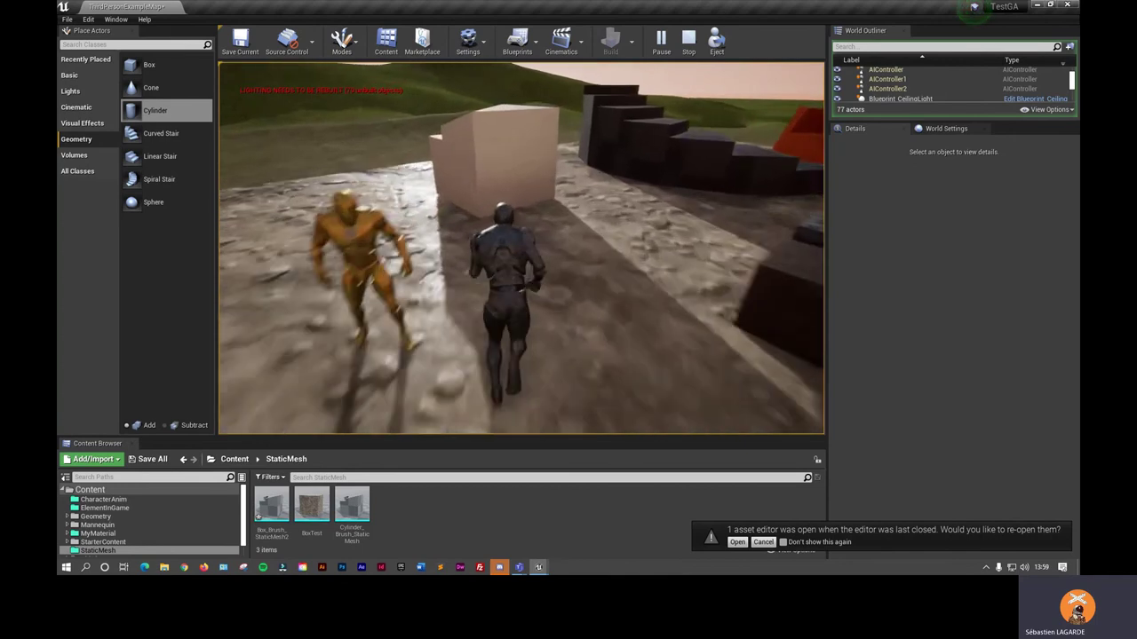
key(w)
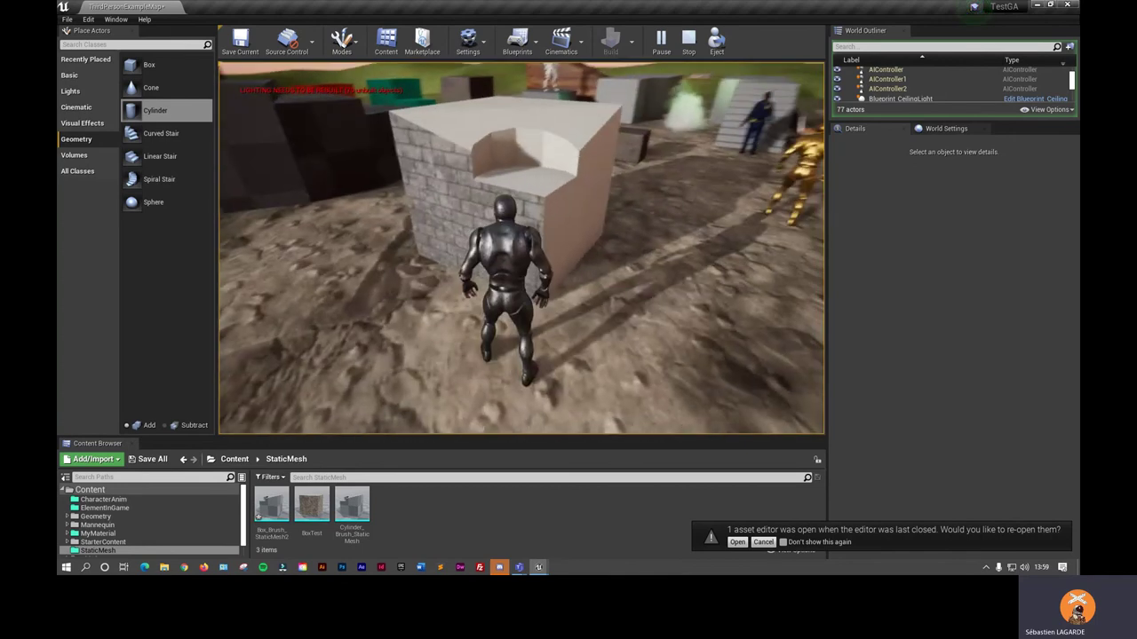
key(Escape)
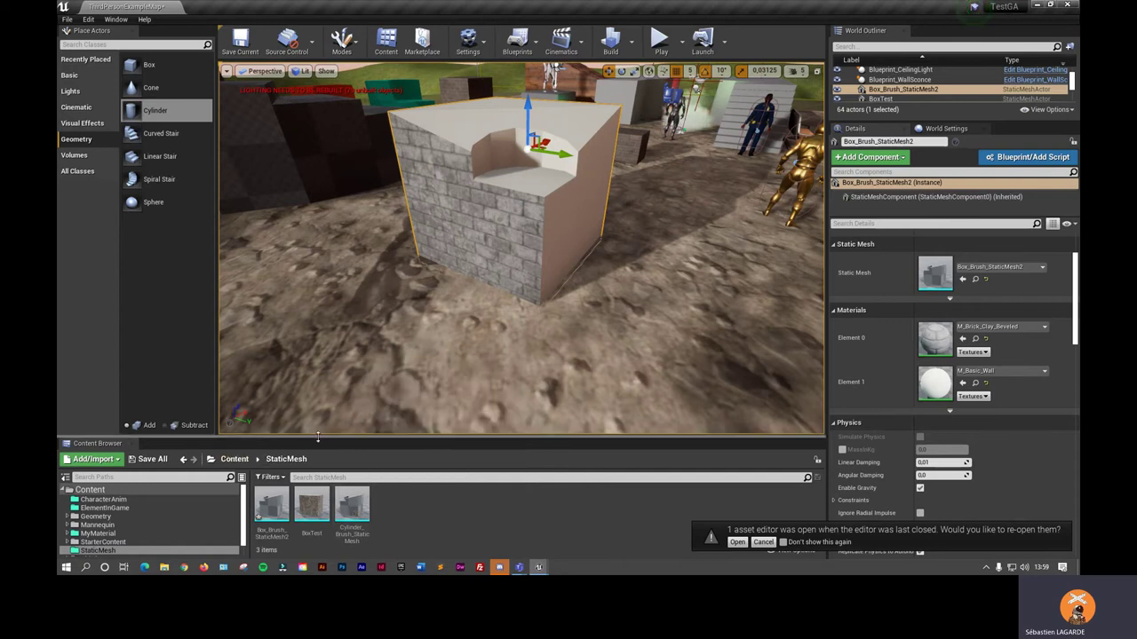
- Enlarge the Content Browser and open Box_Brush_StaticMesh2 from its Details thumbnail
drag(317, 342, 317, 343)
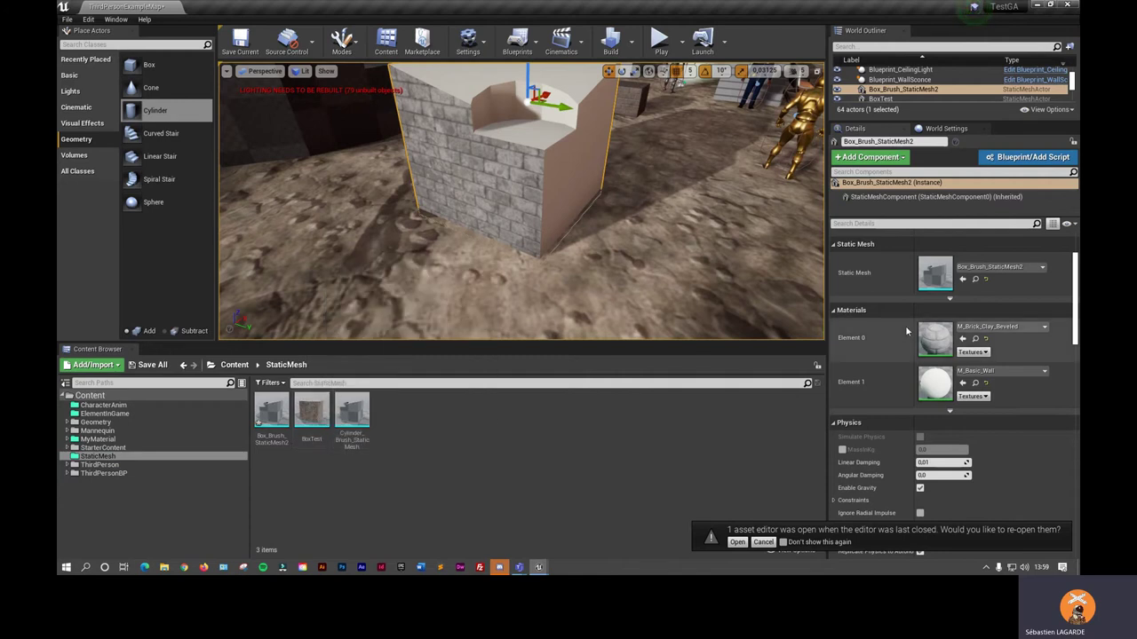
double_click(933, 280)
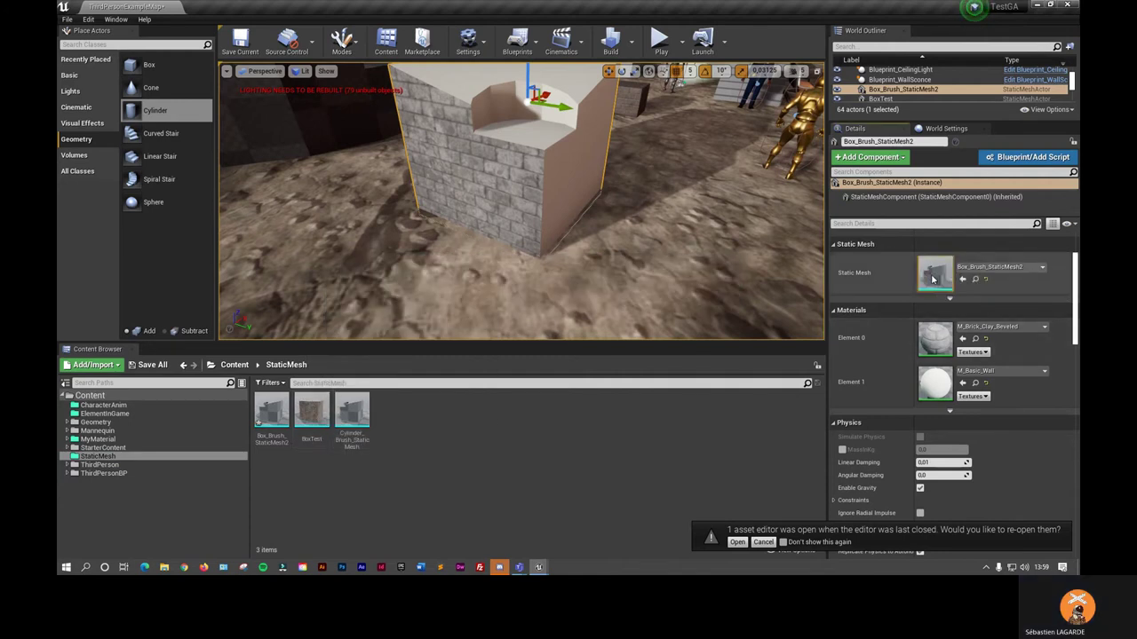
drag(342, 128, 252, 13)
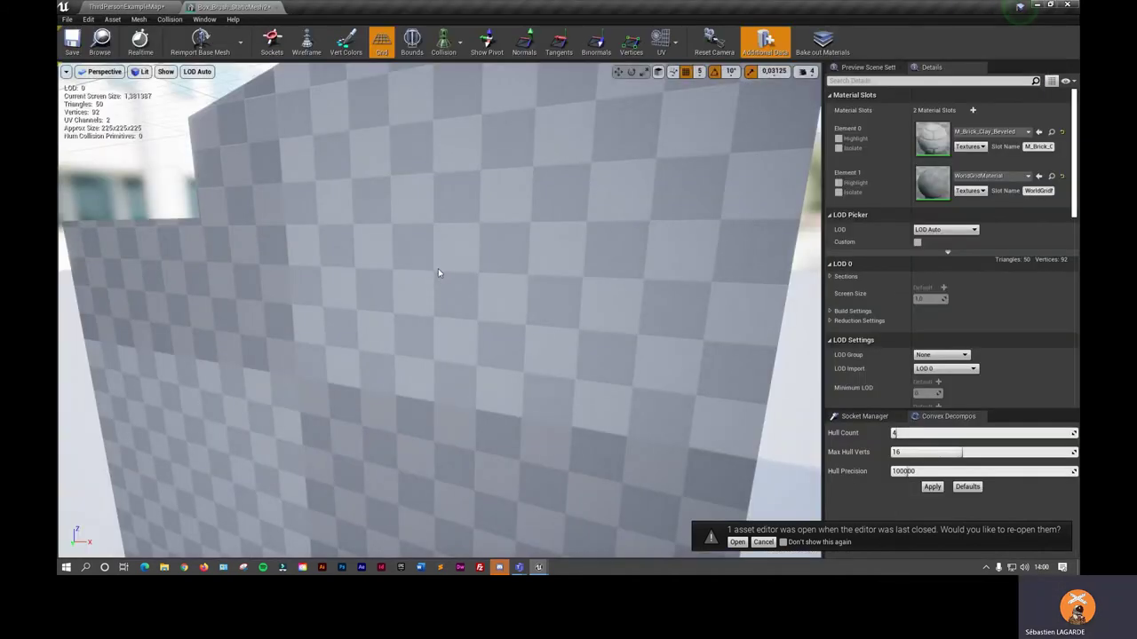
- Set up Auto Convex Collision with 90000 entered and apply a first convex hull
scroll(438, 273, down, 10)
mouse_move(441, 295)
mouse_down()
mouse_move(497, 284)
mouse_move(440, 295)
mouse_up()
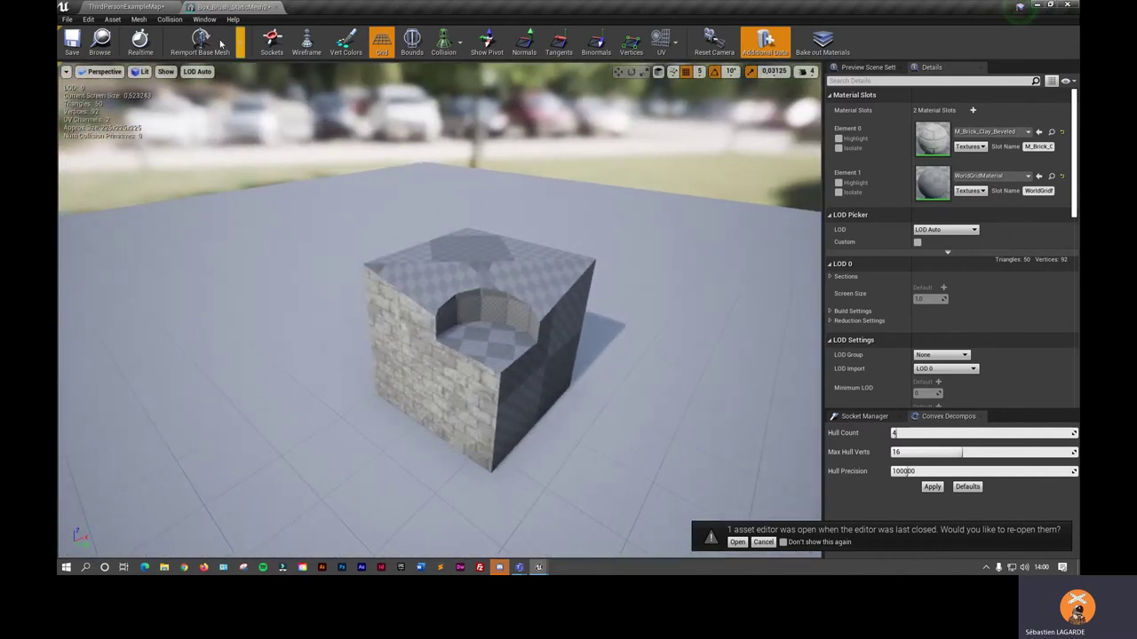
click(171, 20)
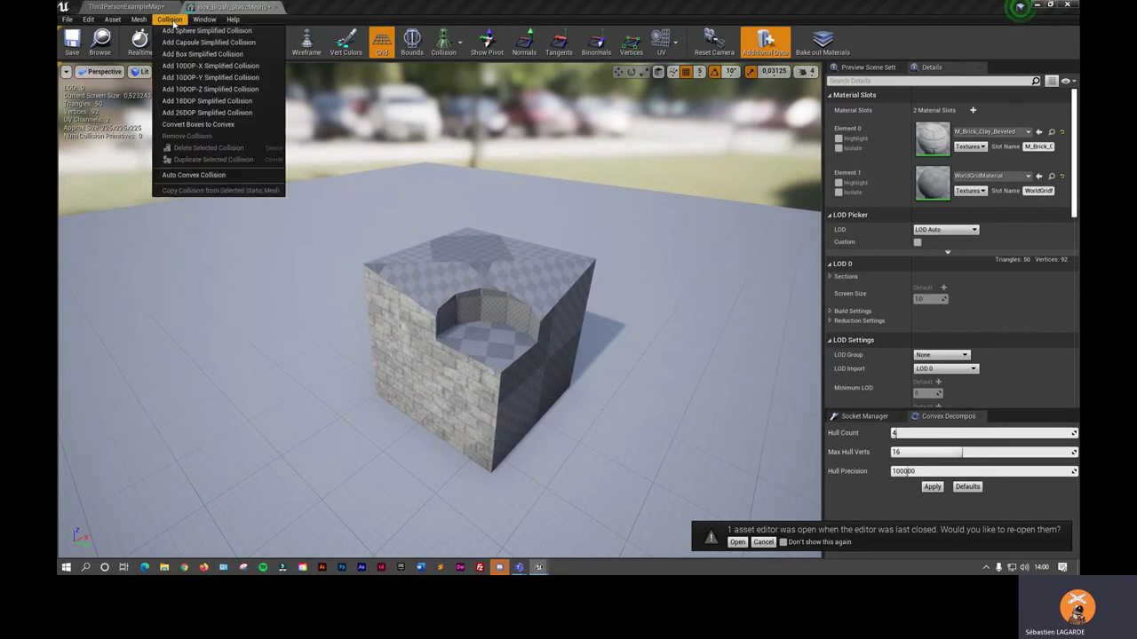
click(189, 178)
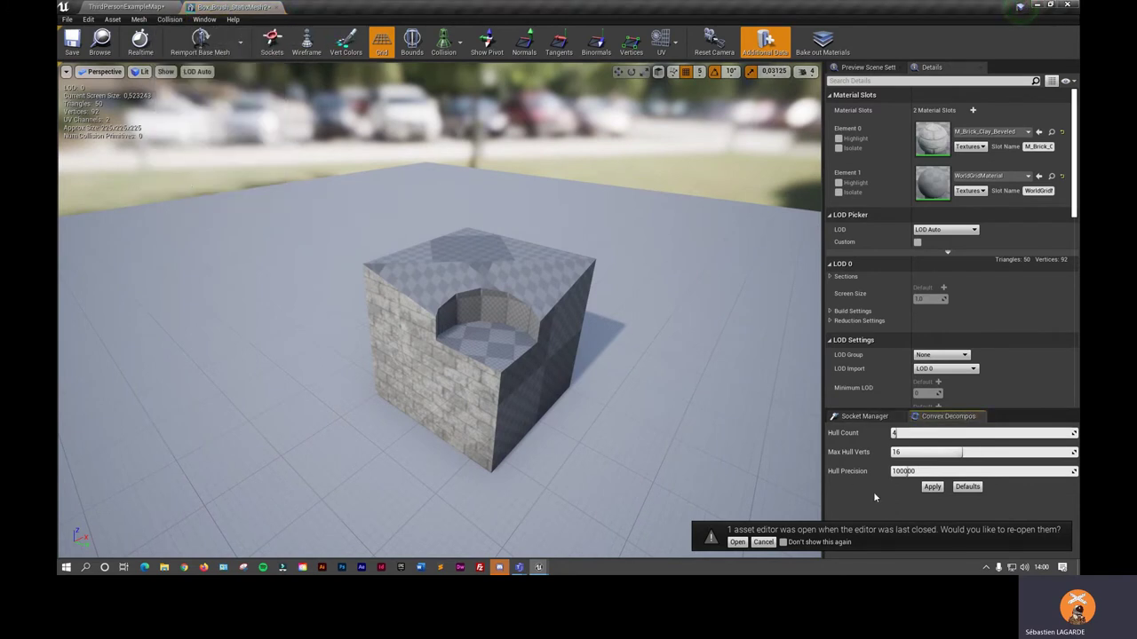
text(90000)
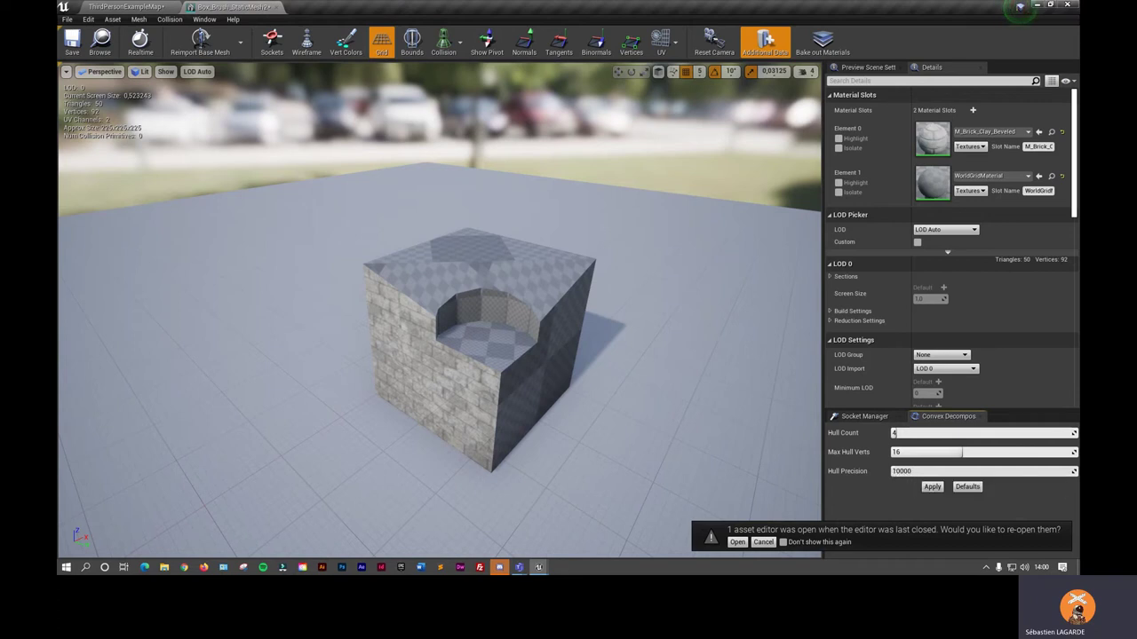
click(933, 488)
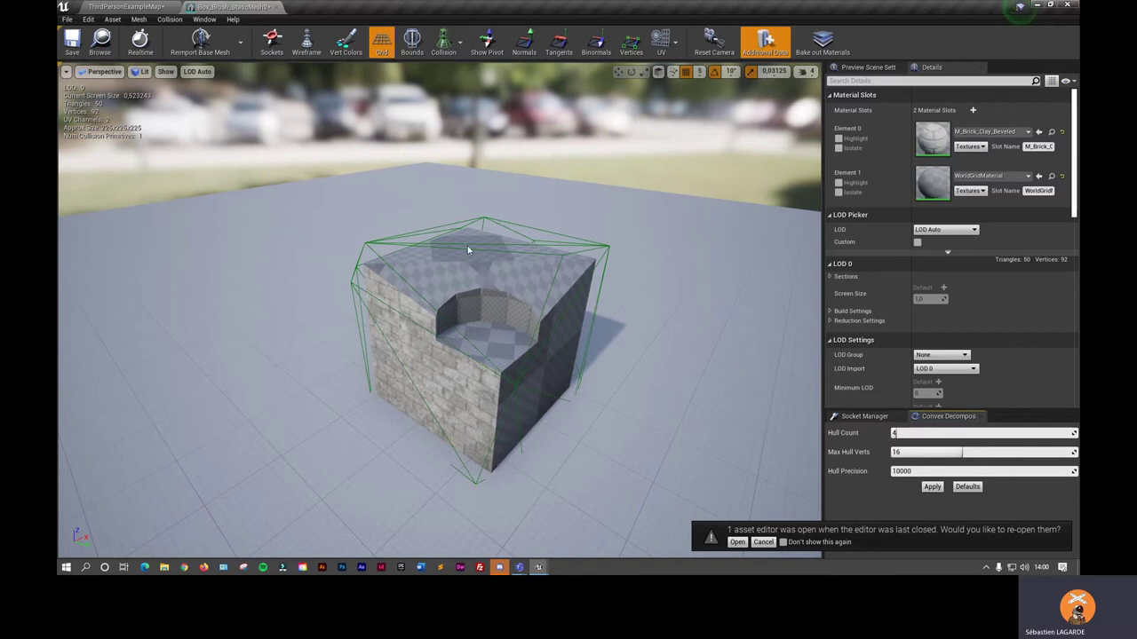
- Reapply the hull at precision 1000000, then 20000, and return to ThirdPersonExampleMap
drag(901, 471, 1070, 471)
click(933, 488)
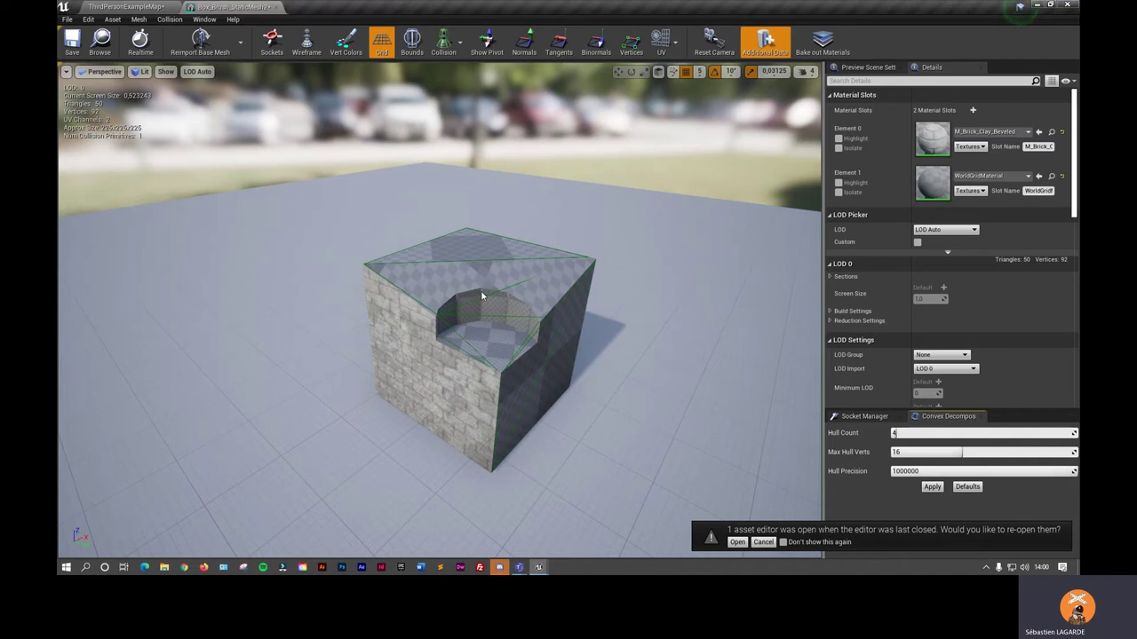
drag(1021, 471, 942, 471)
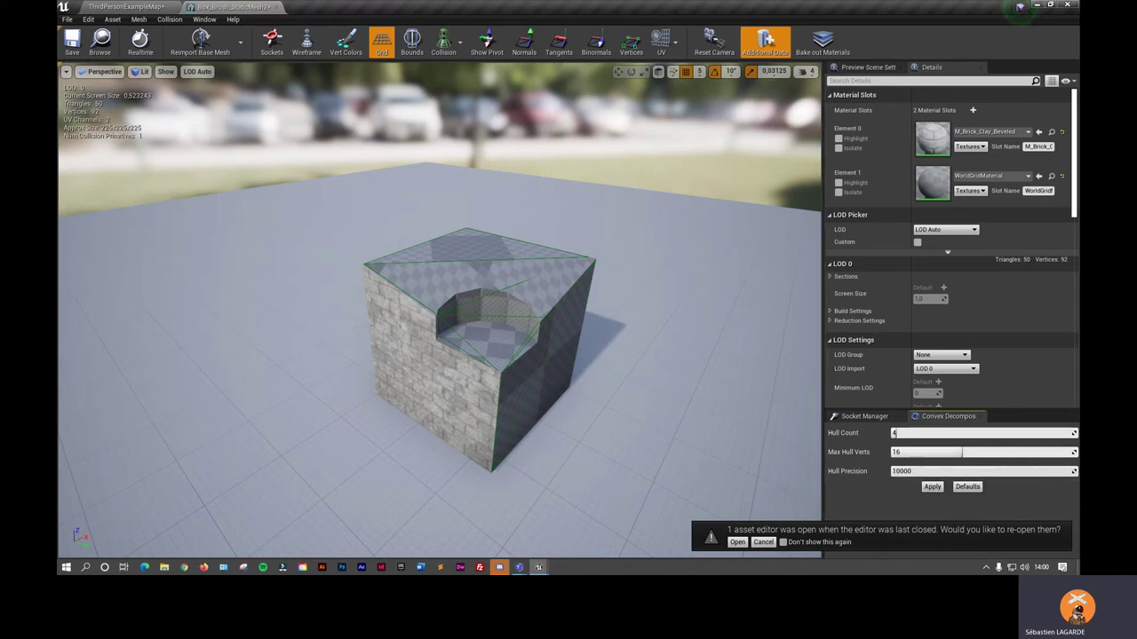
text(20000)
click(933, 488)
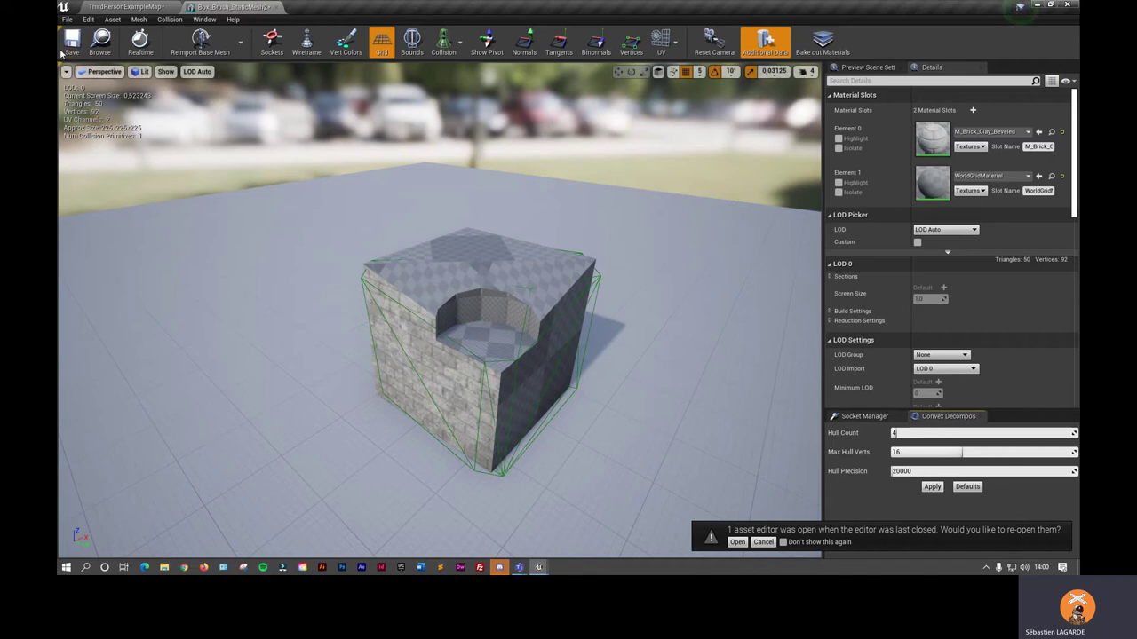
click(134, 8)
- Play-test the level, running the character forward and jumping onto the brick box, then stop
click(651, 51)
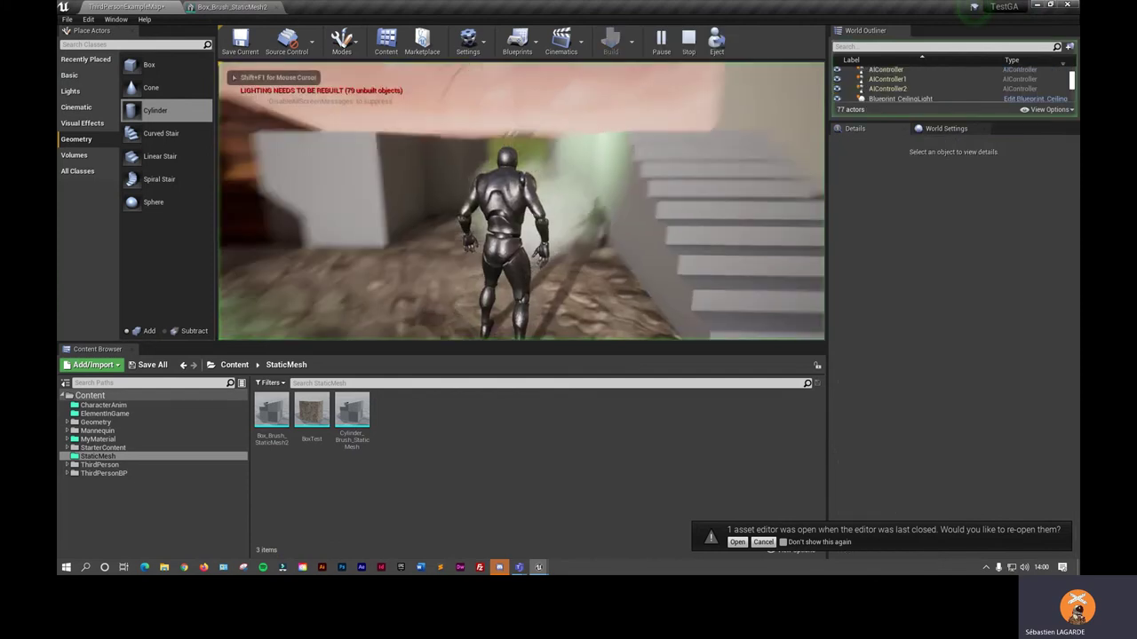
key(w)
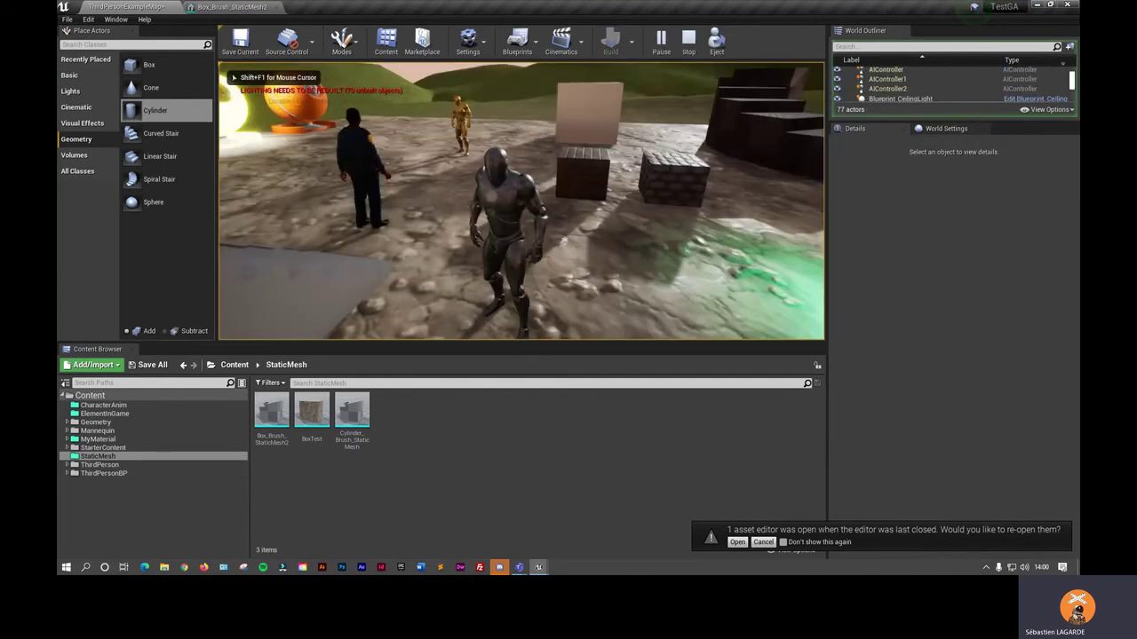
key(w)
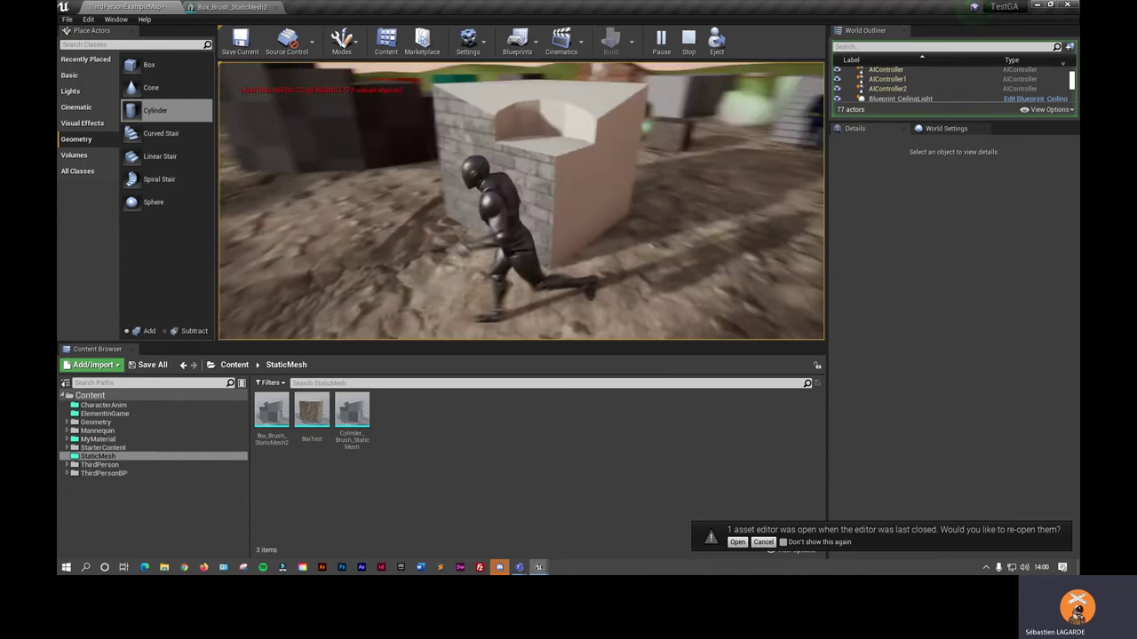
key(space)
key(w)
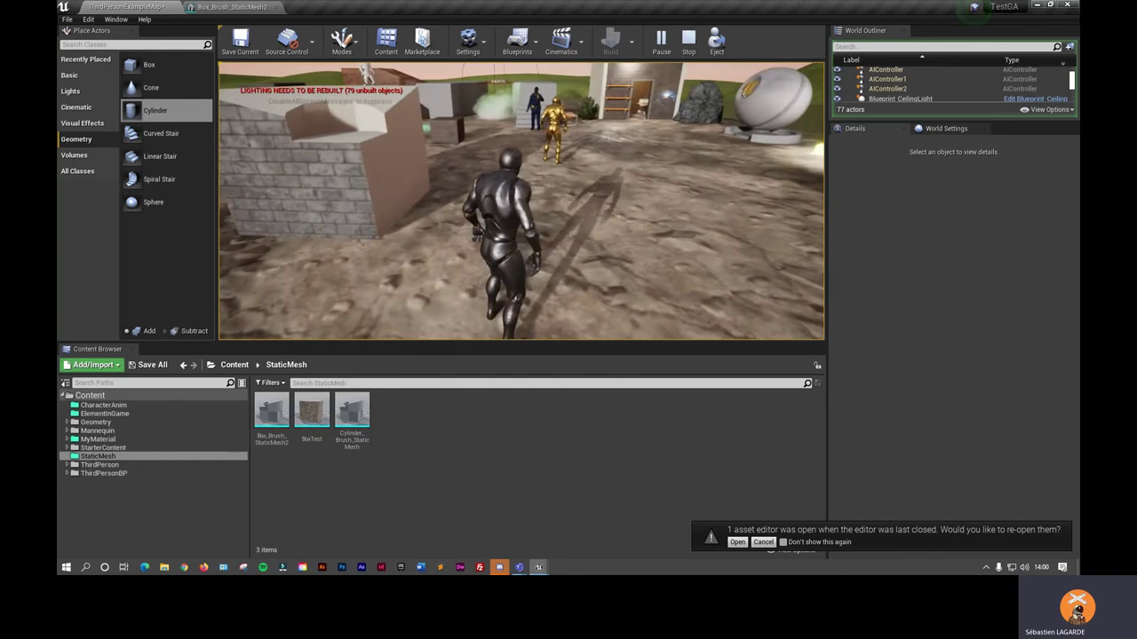
key(Escape)
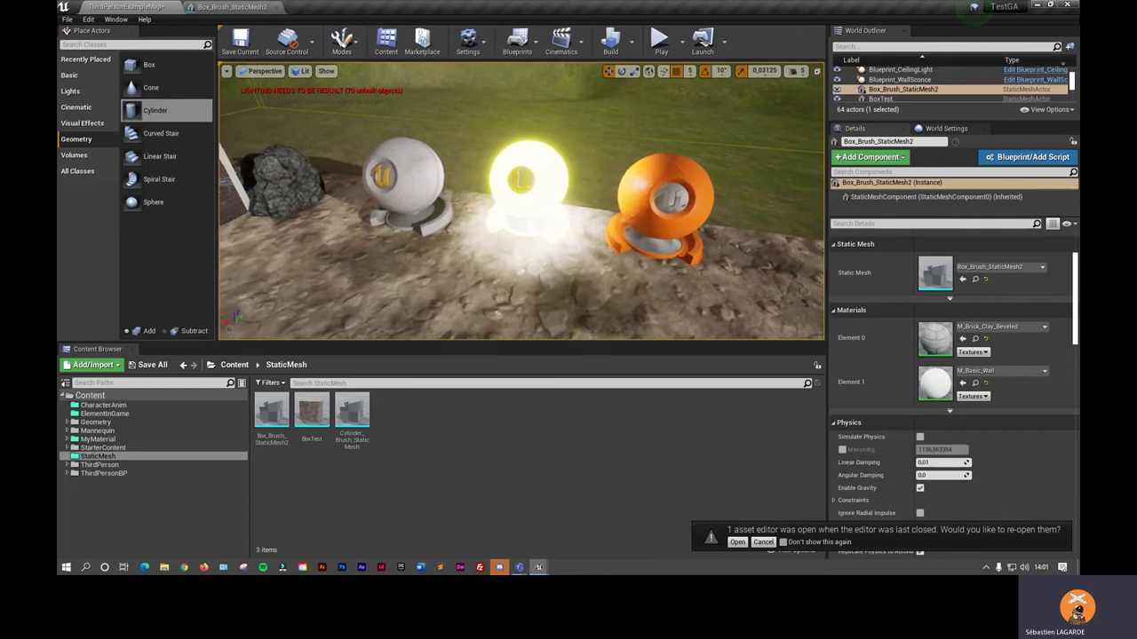
- Open M_MyColorSimple from the Content > MyMaterial folder in the material editor
click(235, 364)
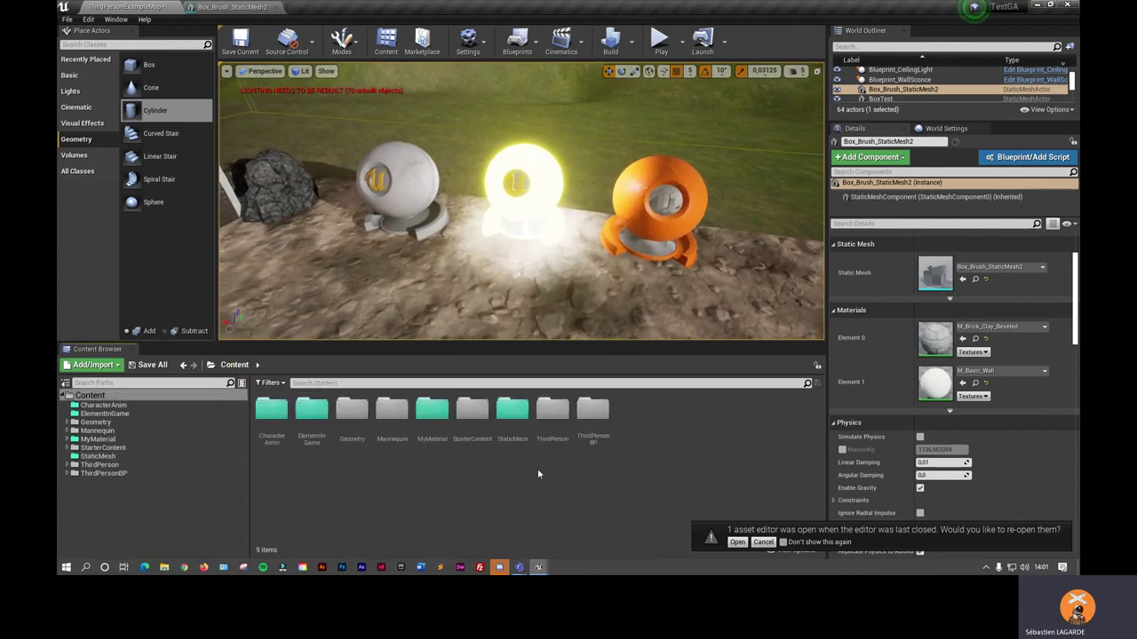
double_click(431, 414)
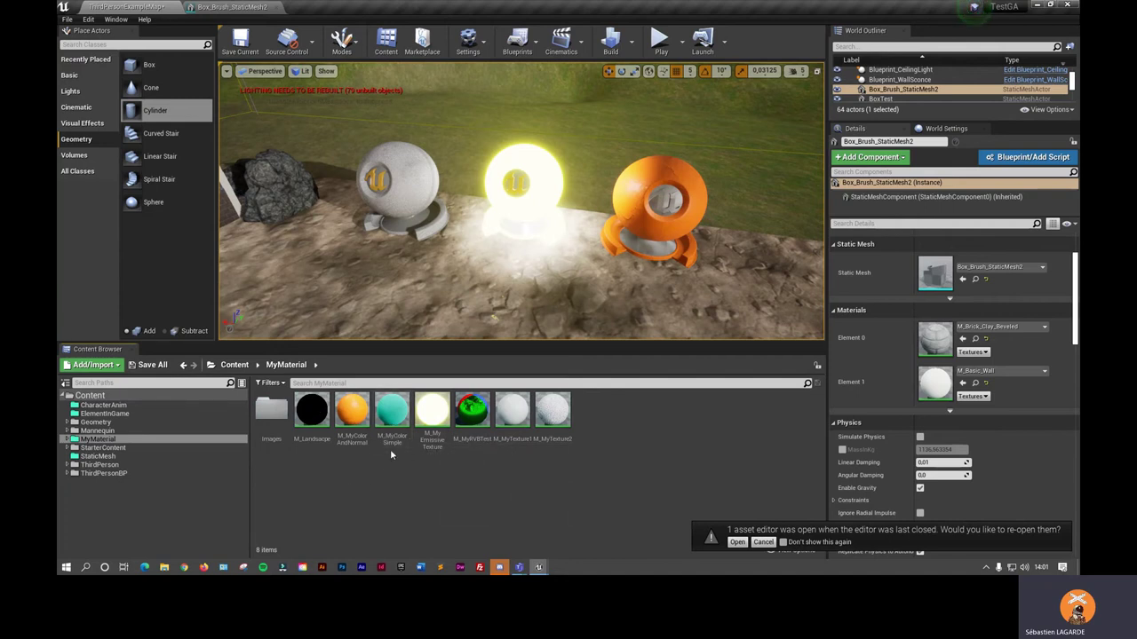
click(396, 424)
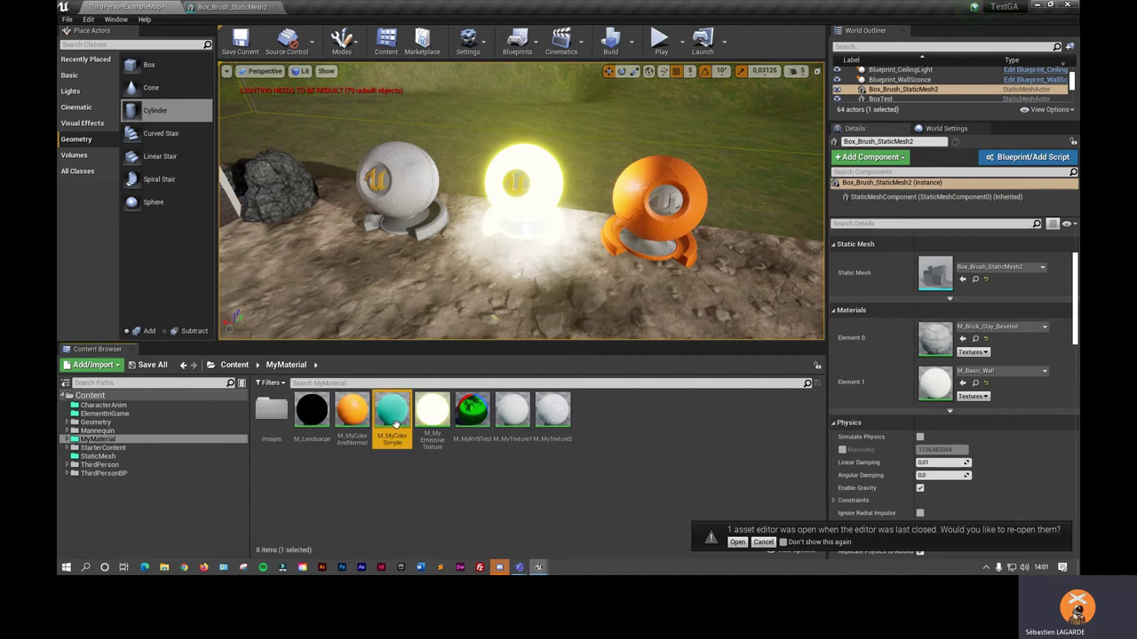
double_click(395, 424)
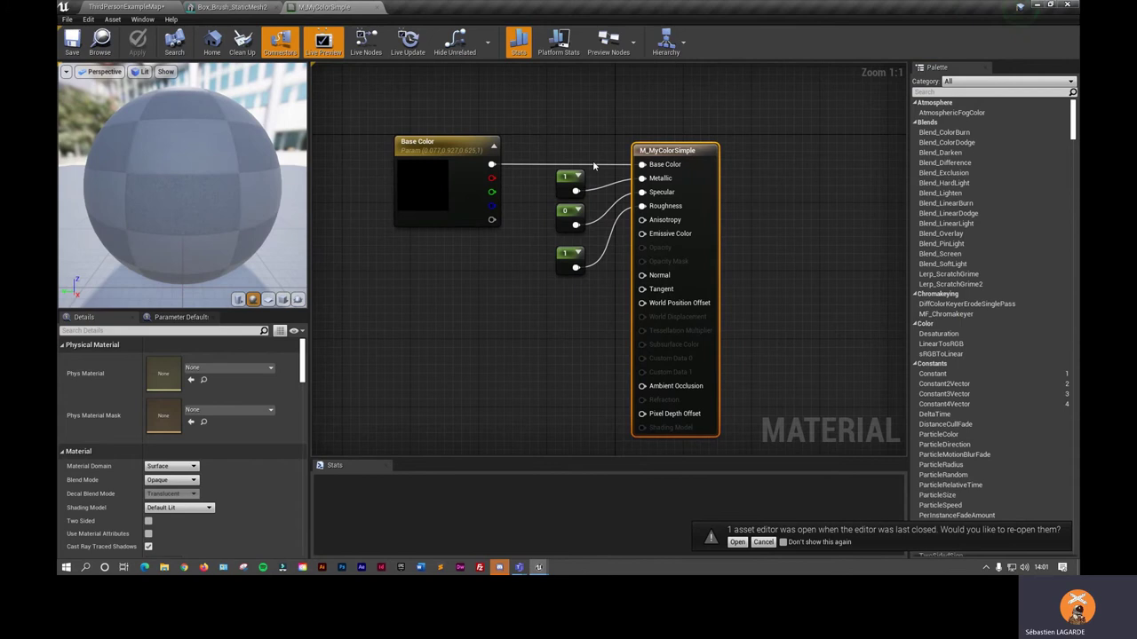
- Disconnect Base Color, delete the extra Base Color_1 parameter, and rewire the Base Color parameter
right_click(642, 167)
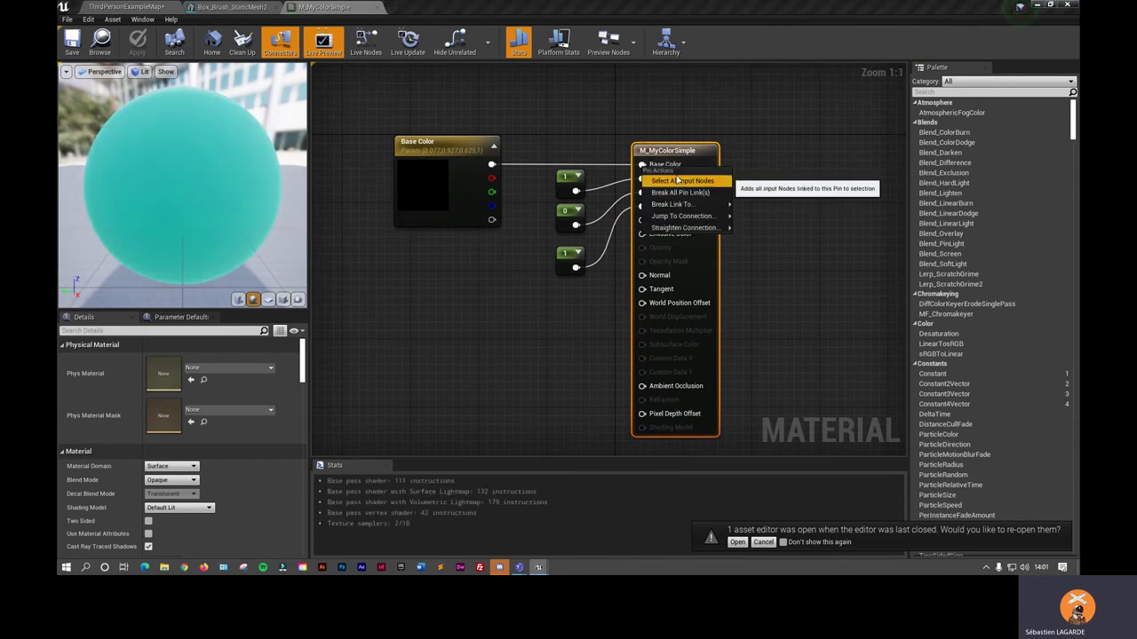
click(784, 196)
alt+click(546, 167)
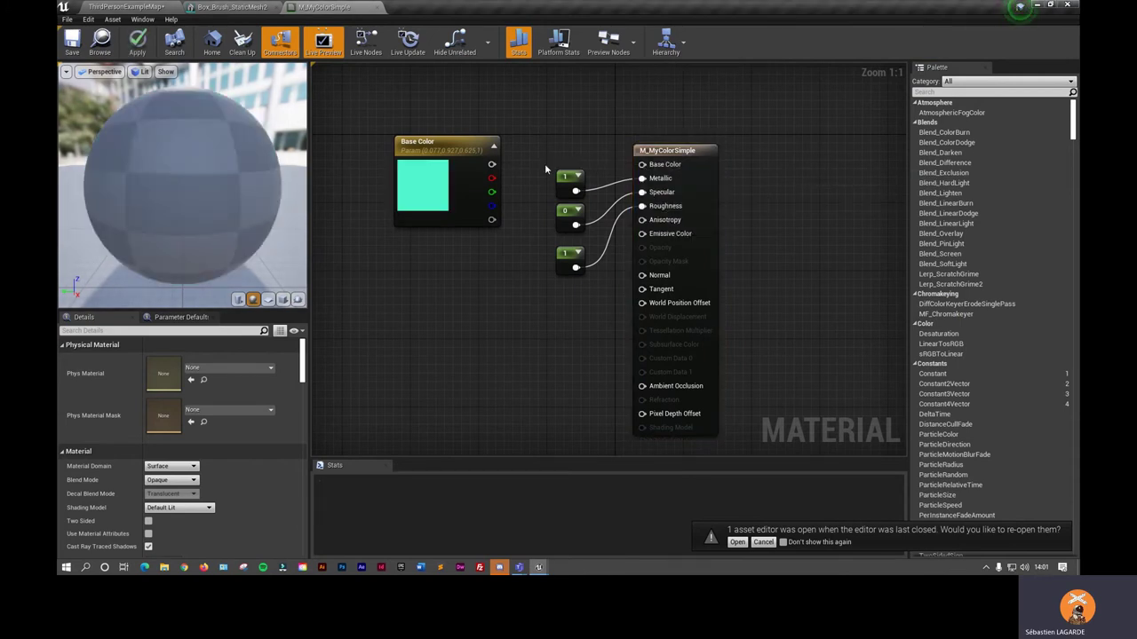
right_click(643, 170)
click(683, 180)
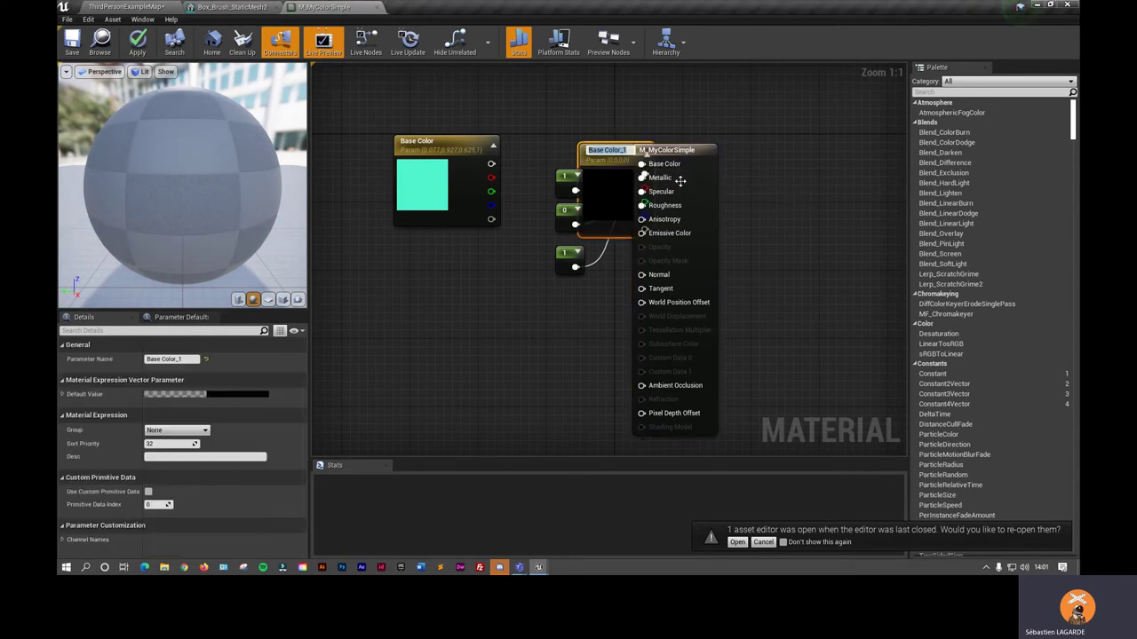
drag(608, 167, 540, 107)
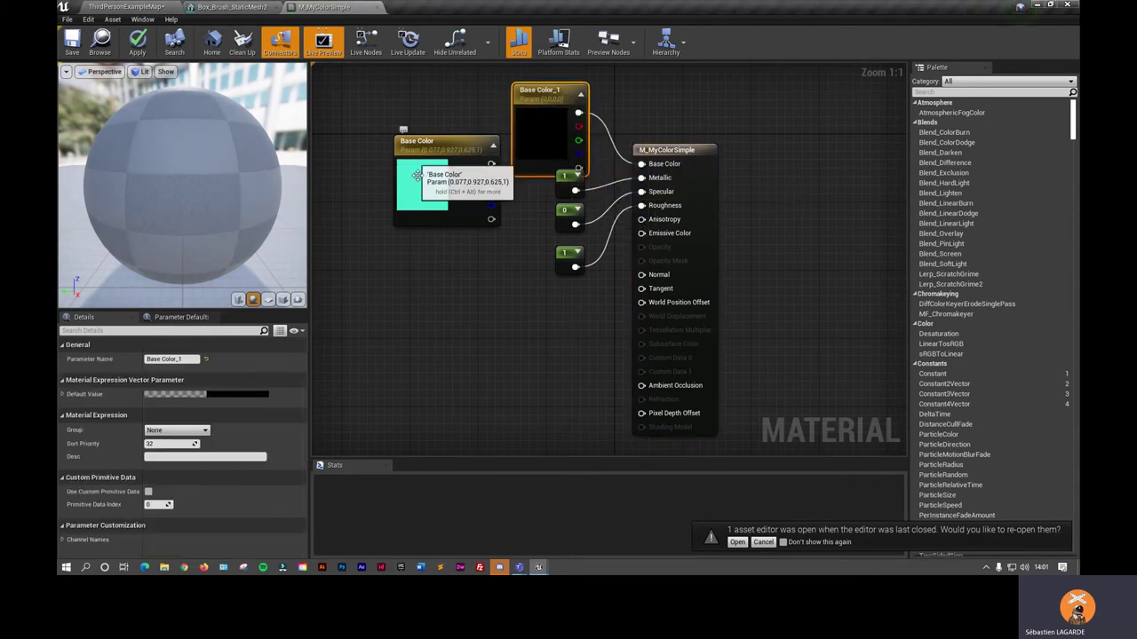
key(Delete)
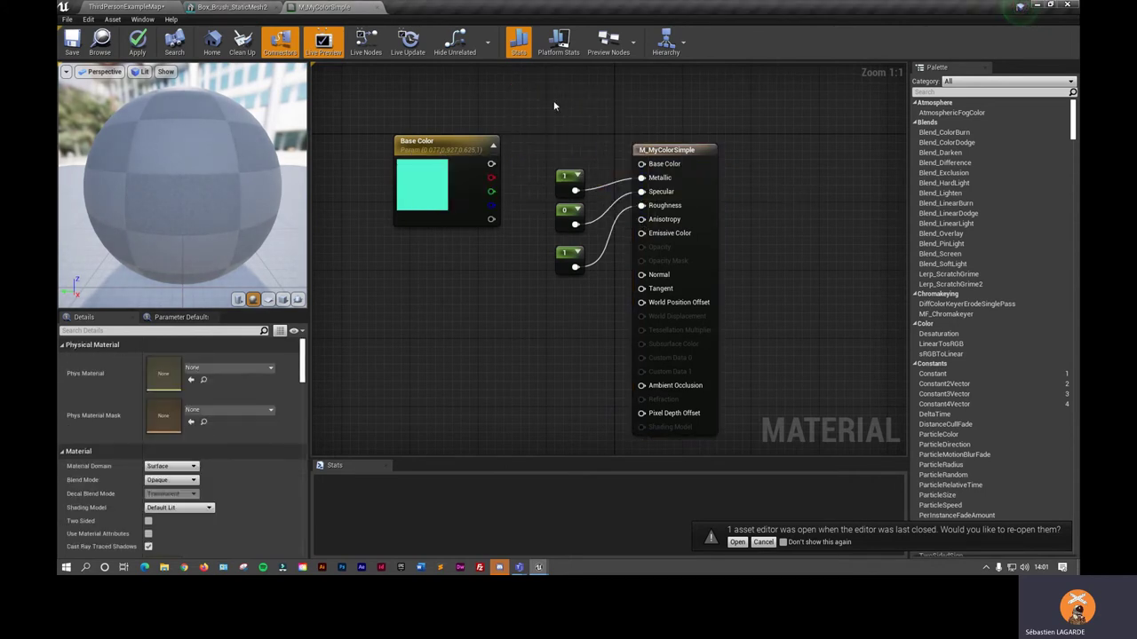
drag(591, 172, 641, 163)
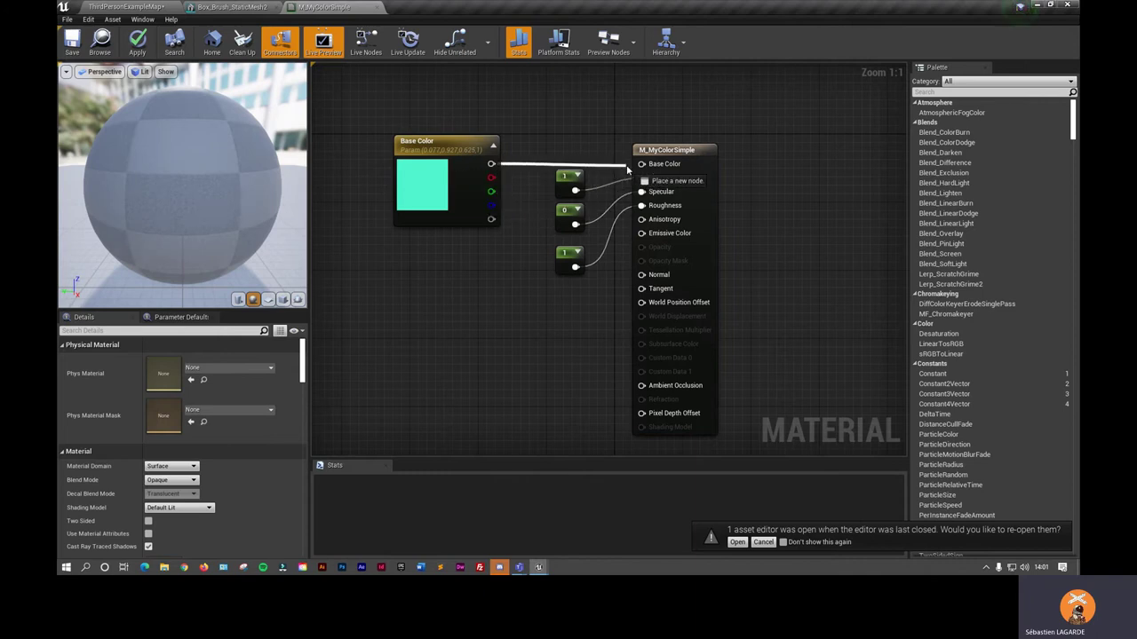
- Change the Base Color parameter's colour from cyan to blue
double_click(430, 189)
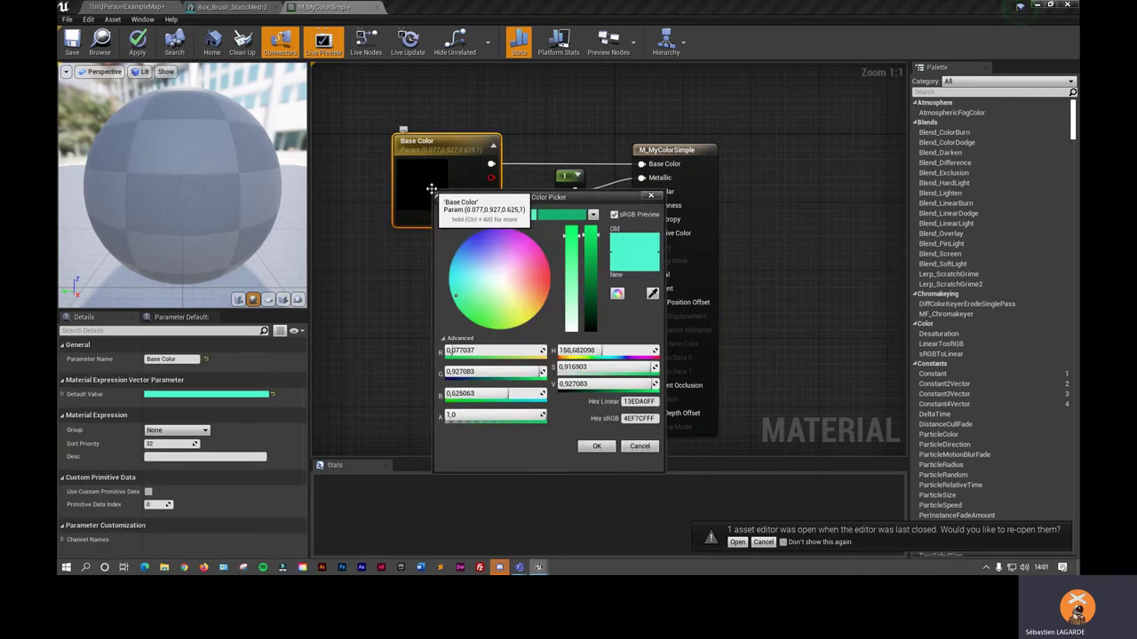
click(538, 285)
drag(498, 310, 469, 248)
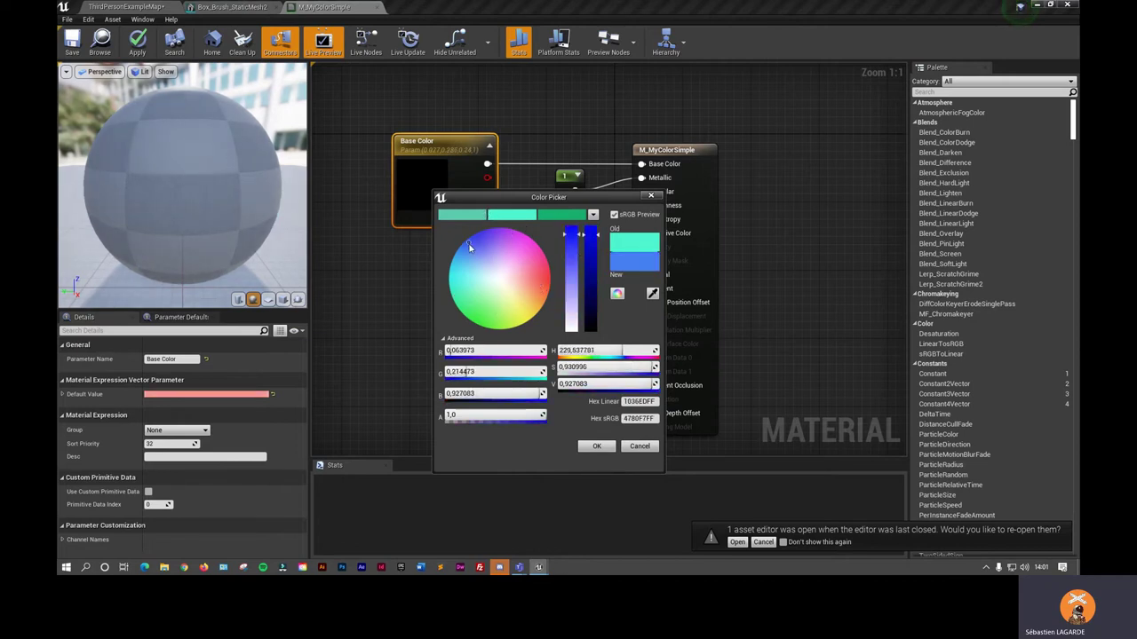
click(594, 447)
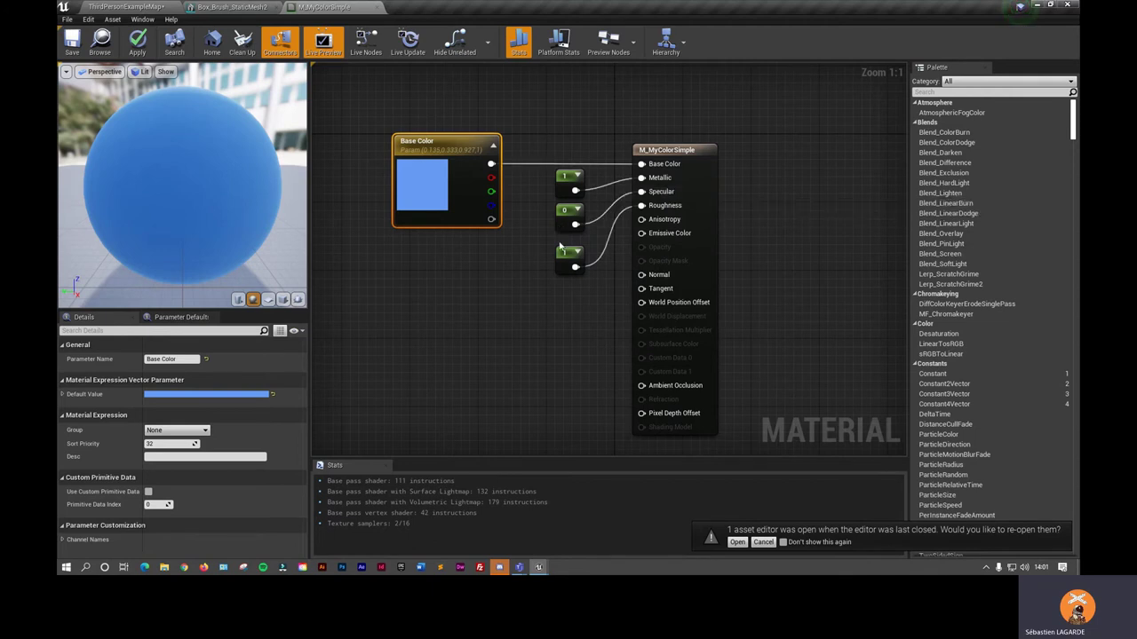
- Add and then delete a stray Constant node, and inspect the constant with value 1
right_click(522, 297)
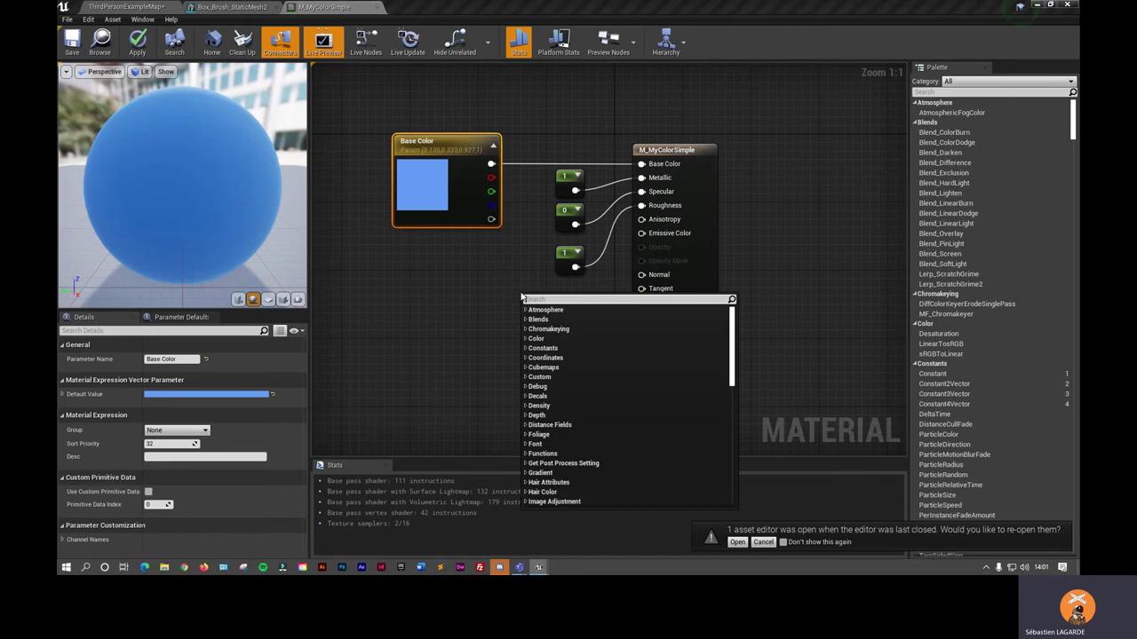
text(constant)
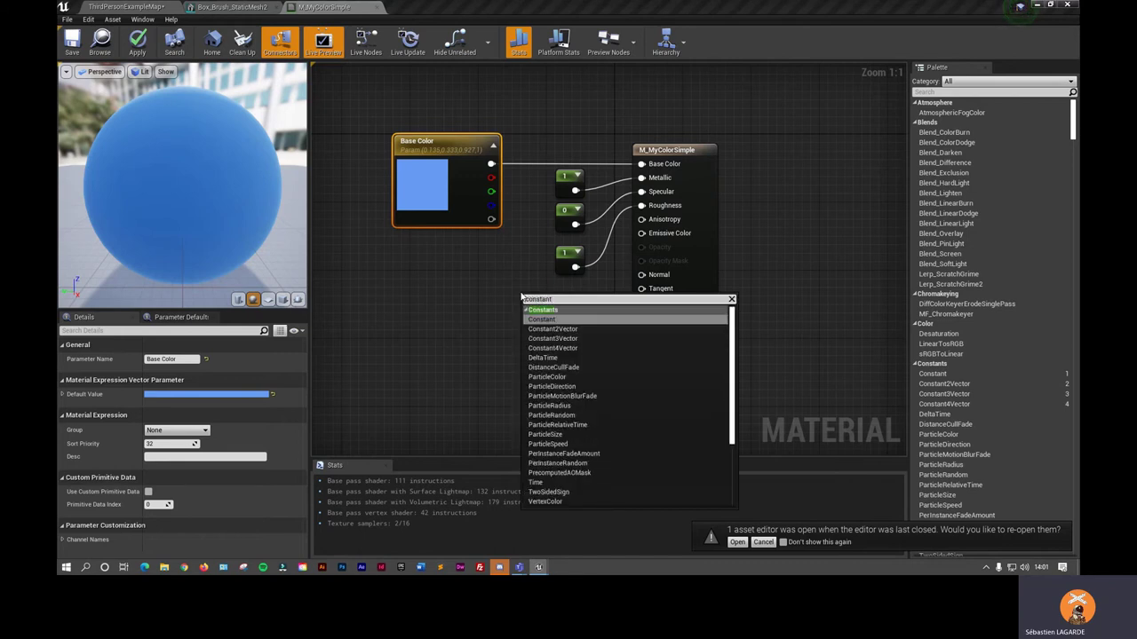
click(537, 318)
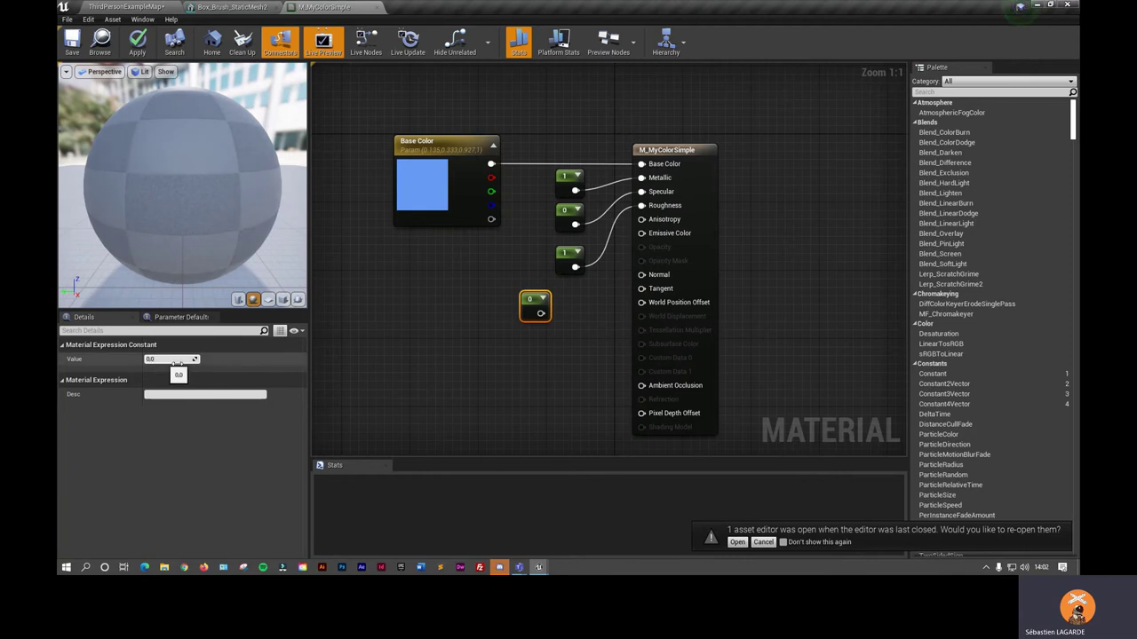
key(Delete)
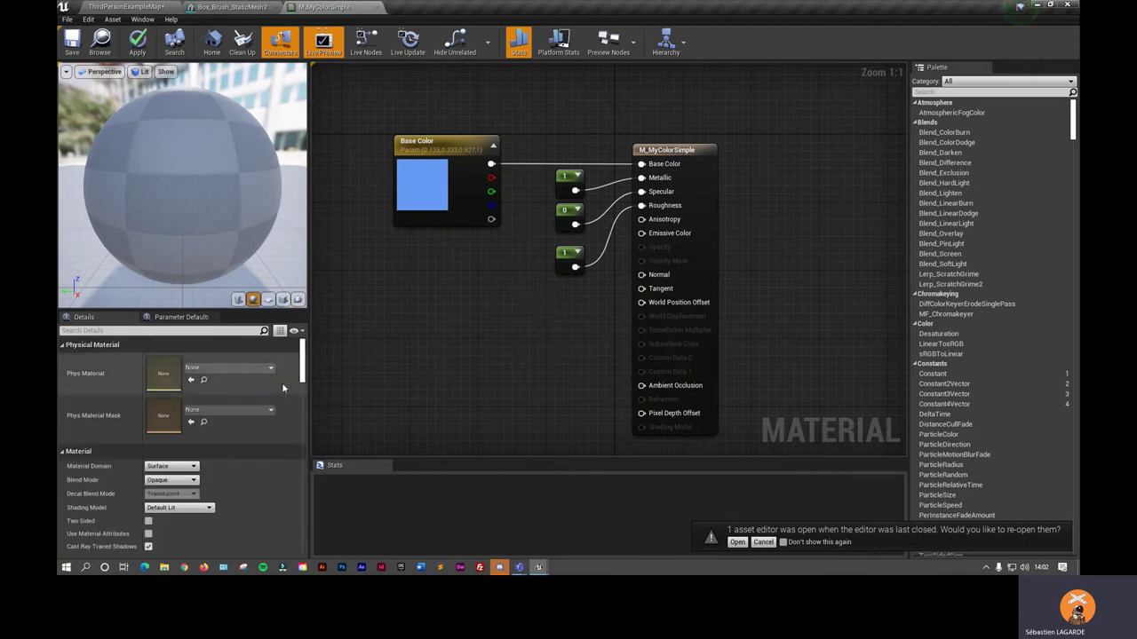
click(570, 195)
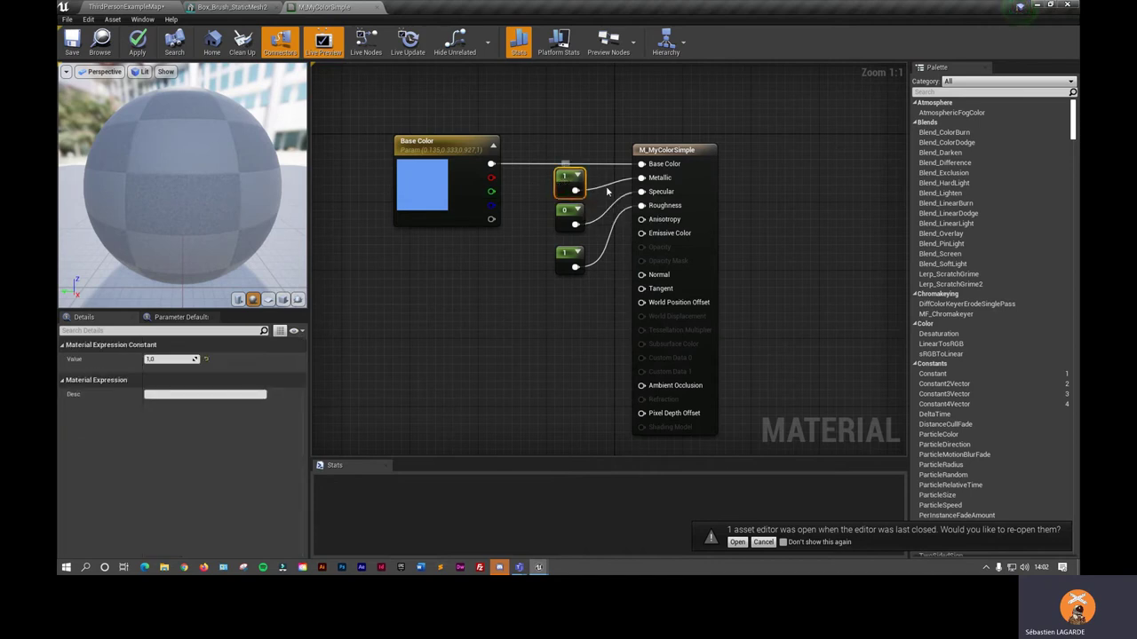
click(151, 359)
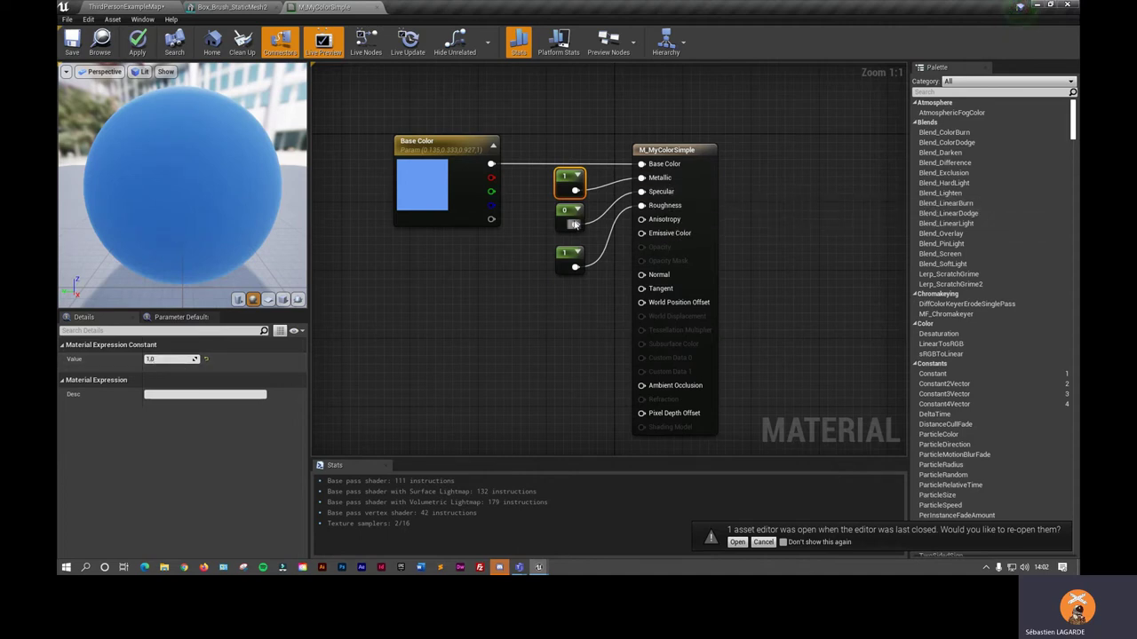
drag(226, 198, 226, 178)
scroll(182, 187, up, 2)
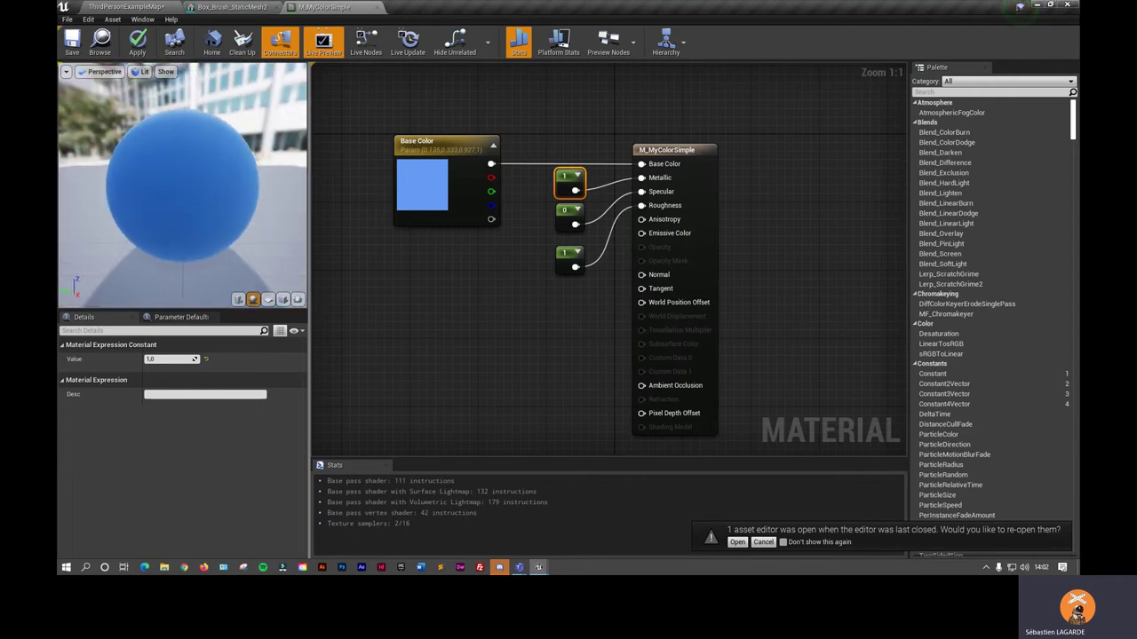
- Set the middle constant to 1 and the roughness constant to 0, then apply the material
click(568, 217)
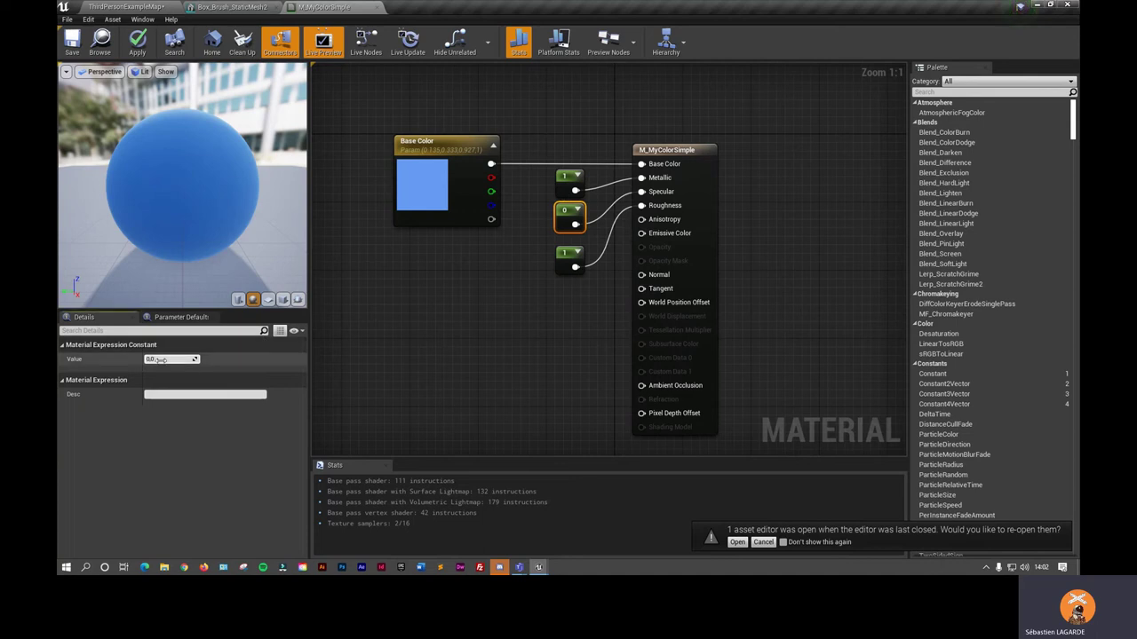
text(1)
click(507, 336)
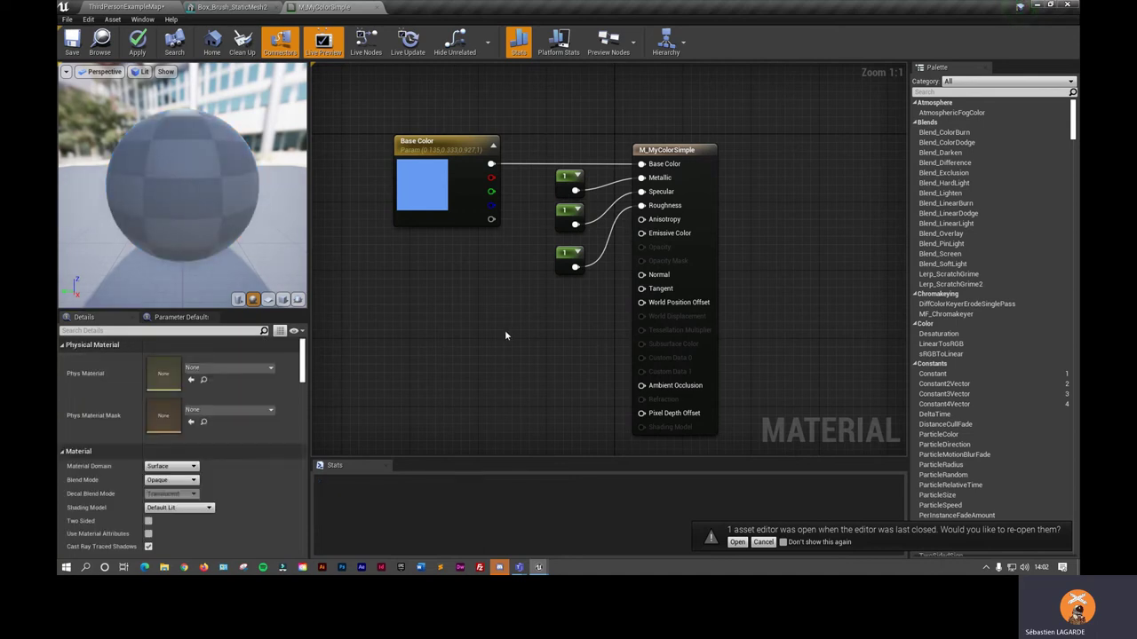
click(563, 213)
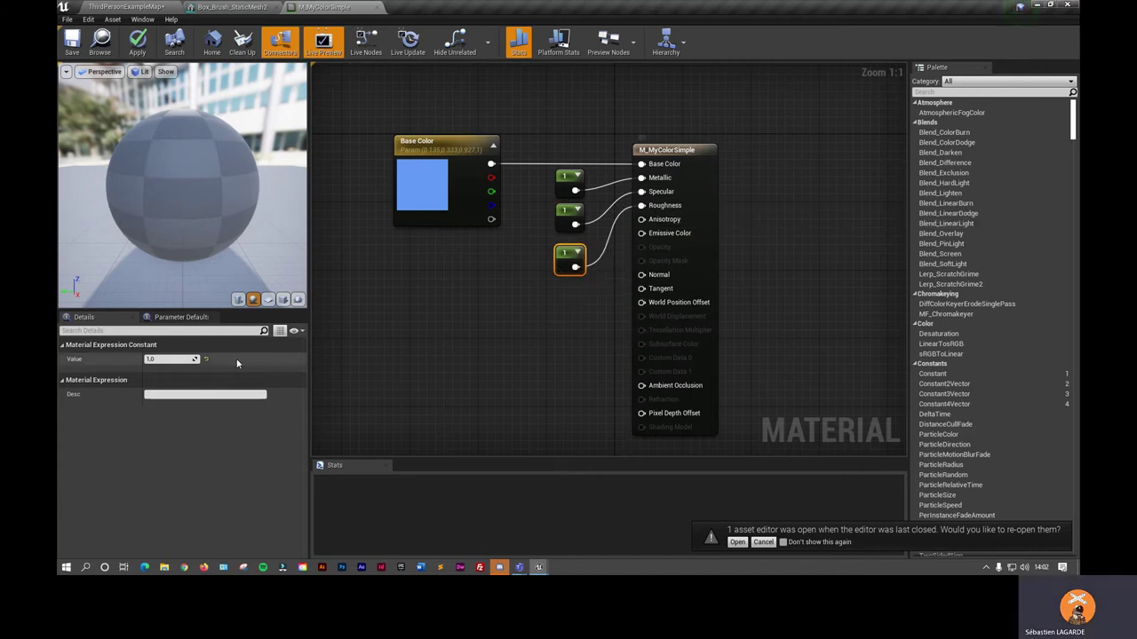
text(0)
key(Return)
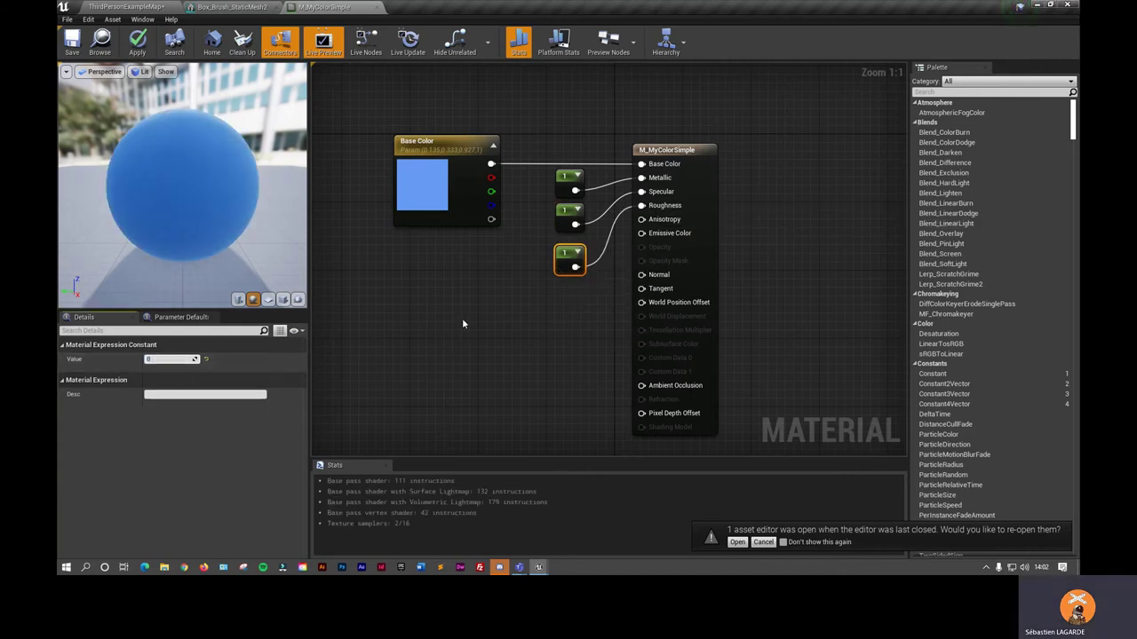
click(462, 318)
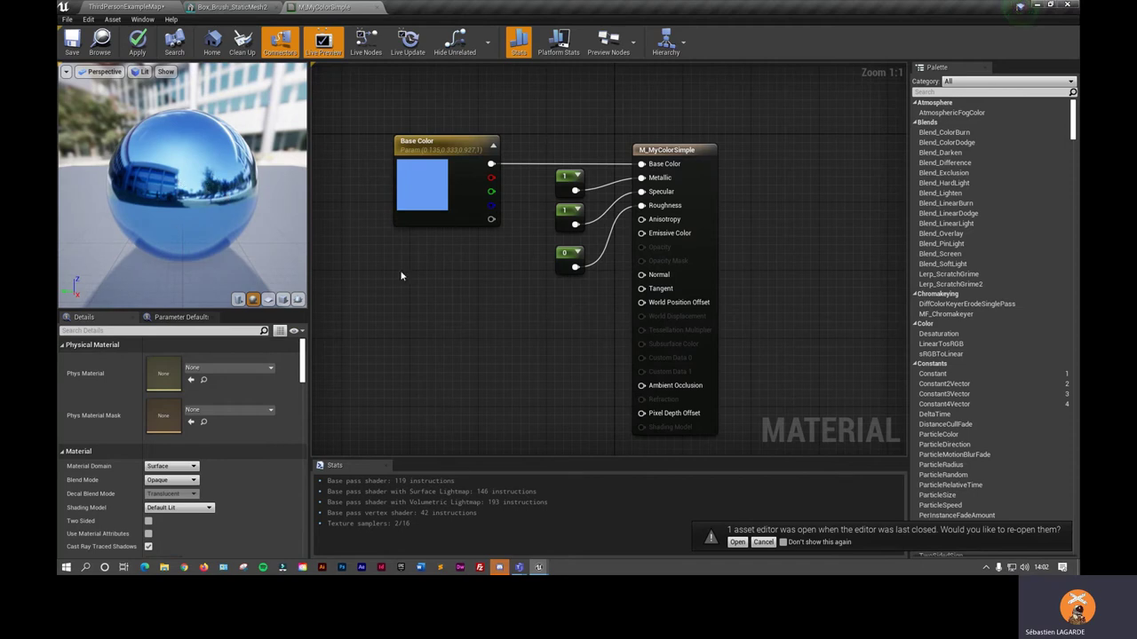
drag(258, 160, 211, 108)
click(70, 50)
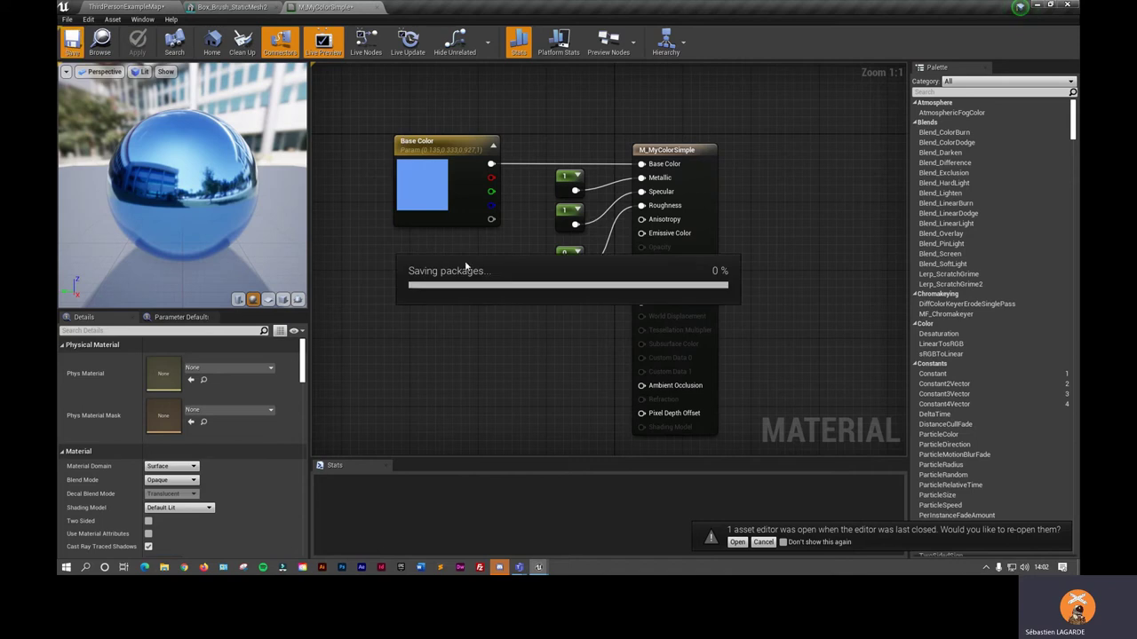
- Open M_MyColorAndNormal from the Content Browser and pan its material graph
click(135, 9)
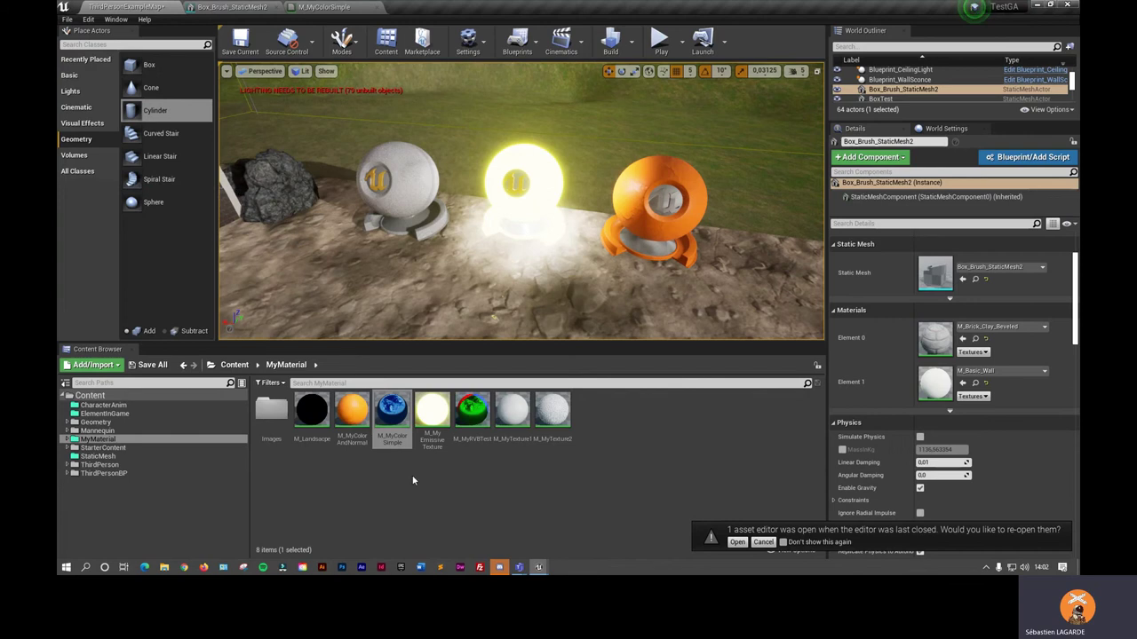
click(353, 419)
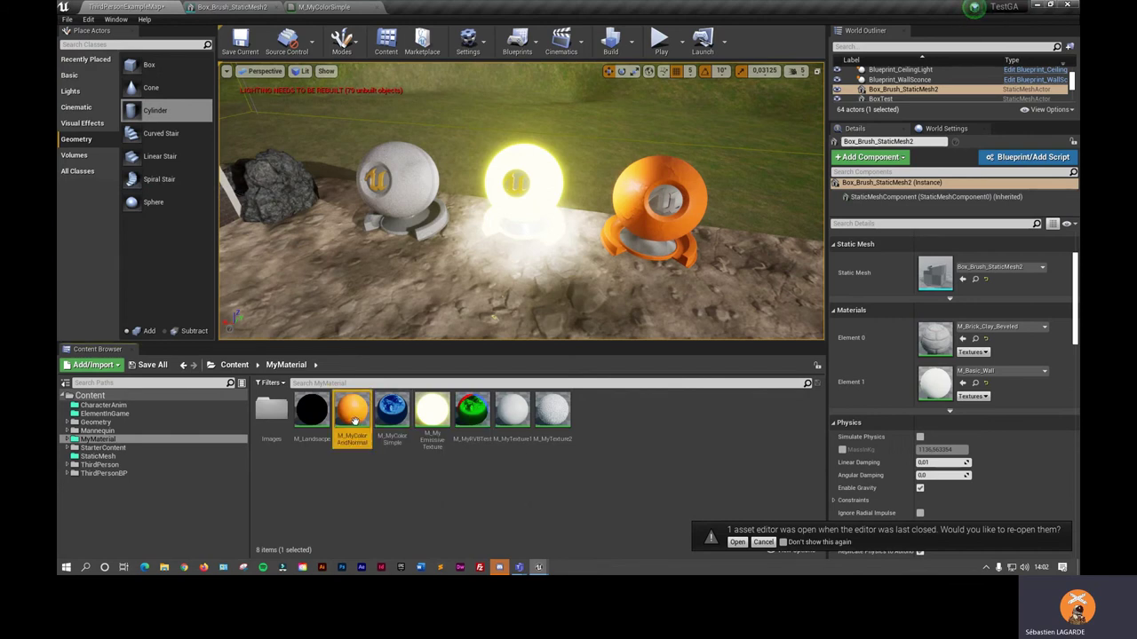
double_click(353, 420)
right_drag(484, 352, 587, 343)
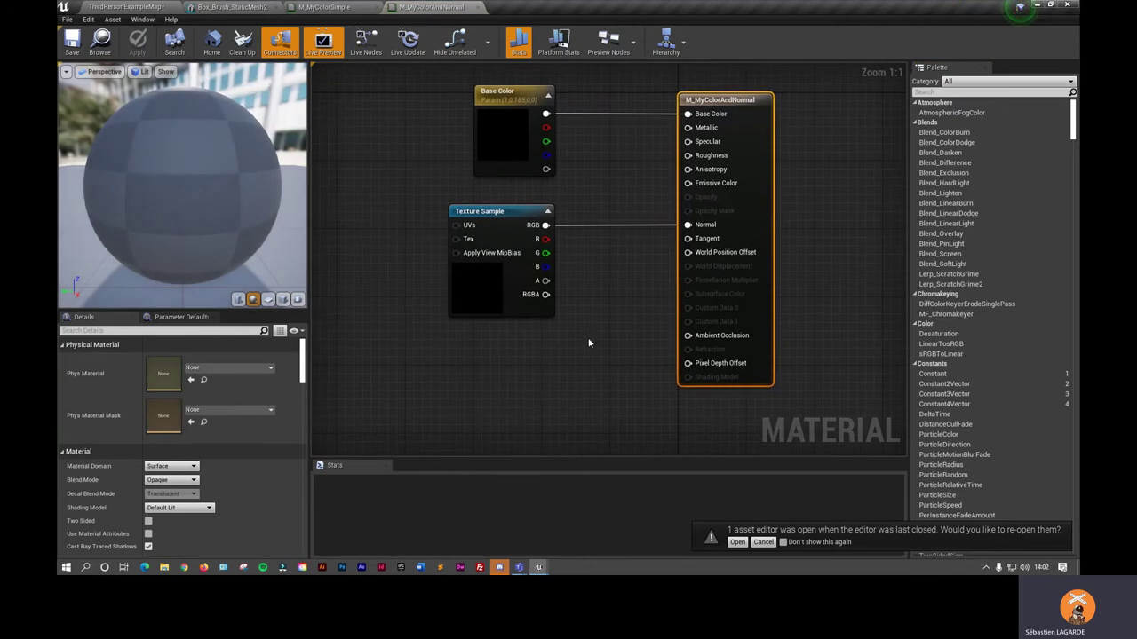
click(184, 566)
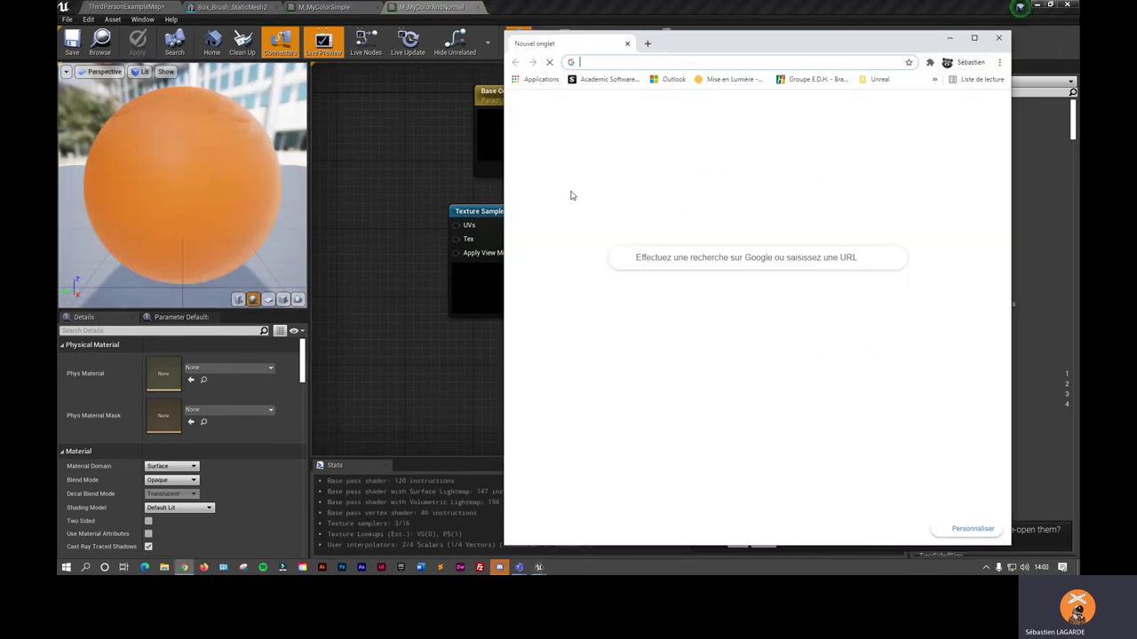
- Search Google for 'normal map', view the image results, then return to the Unreal editor
text(noruma)
key(BackSpace)
key(BackSpace)
key(BackSpace)
key(BackSpace)
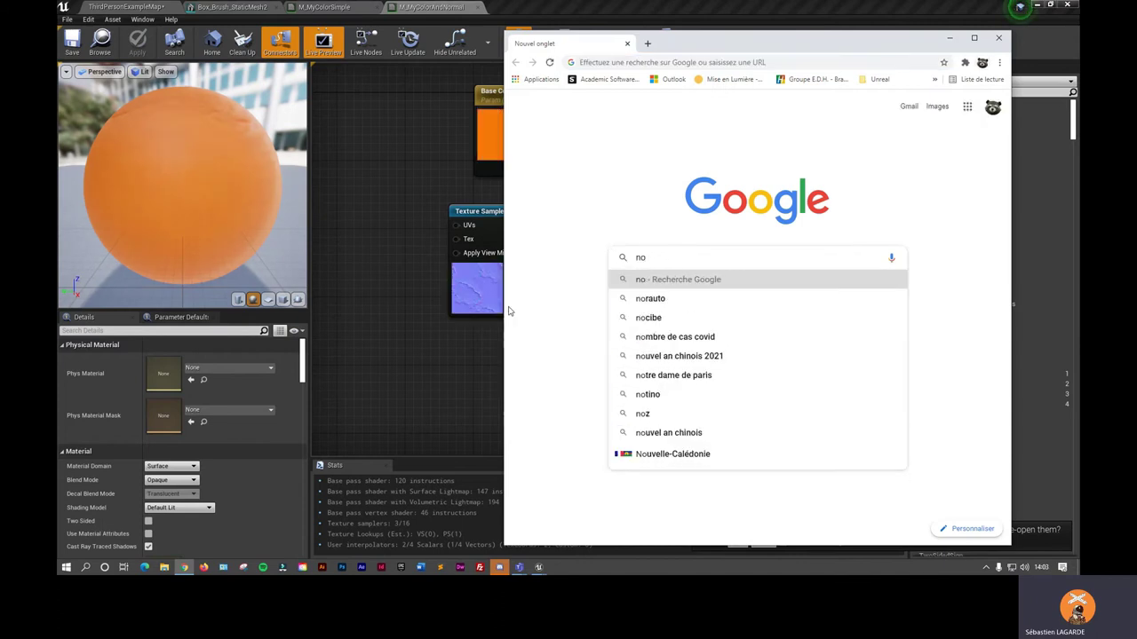
text(rmal map)
key(Return)
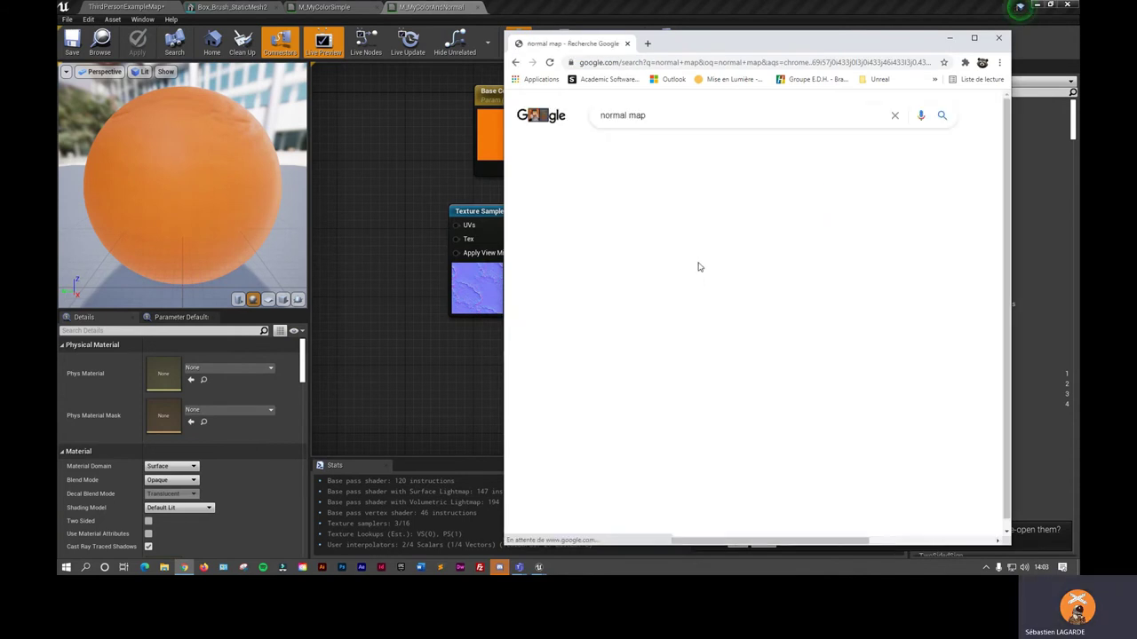
click(667, 151)
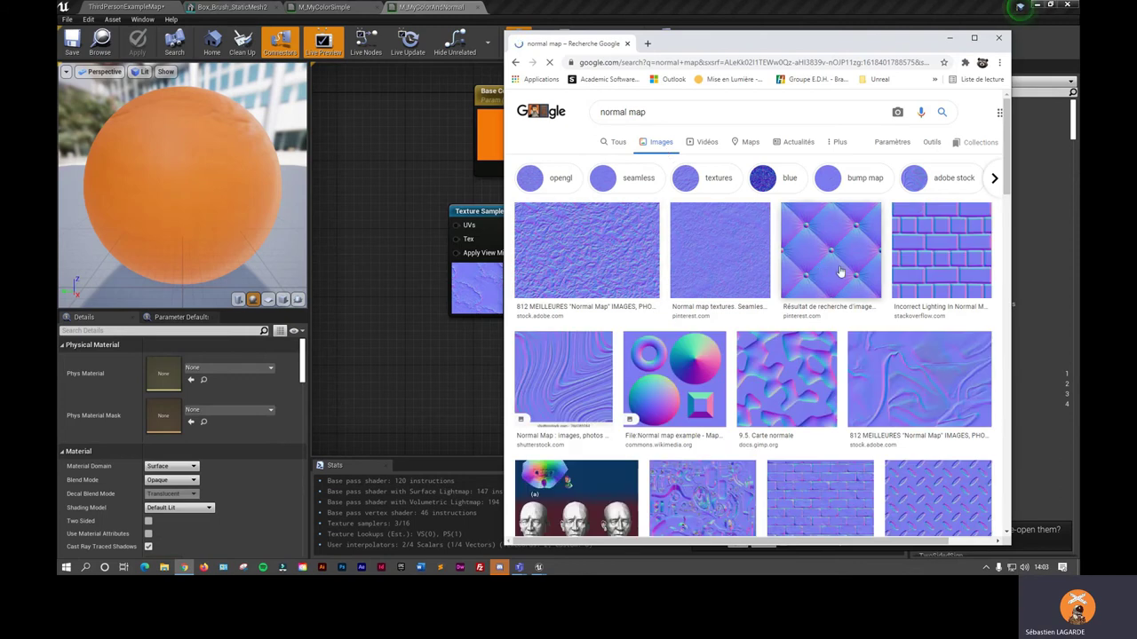
click(440, 359)
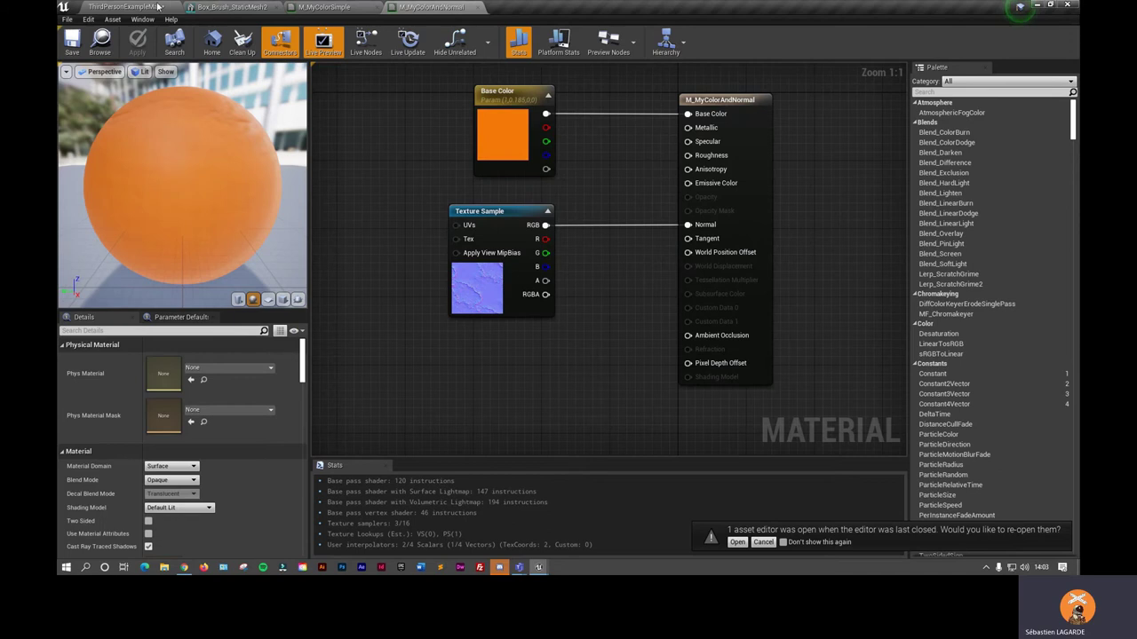
- Return to the level editor and open the Images texture folder in the Content Browser
click(158, 7)
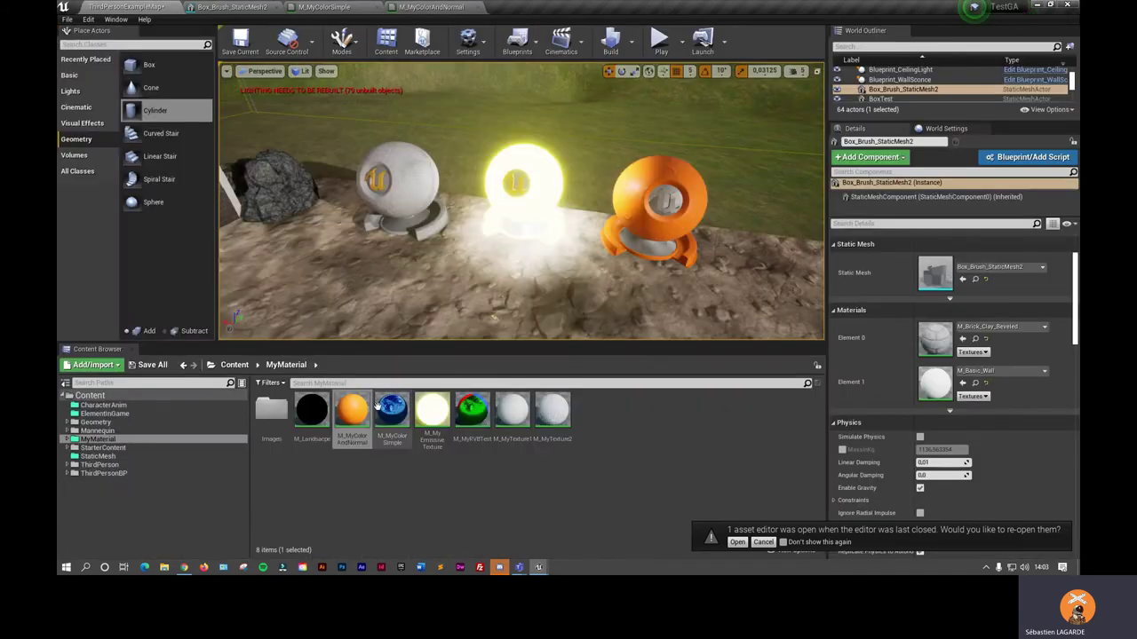
double_click(271, 411)
right_click(513, 498)
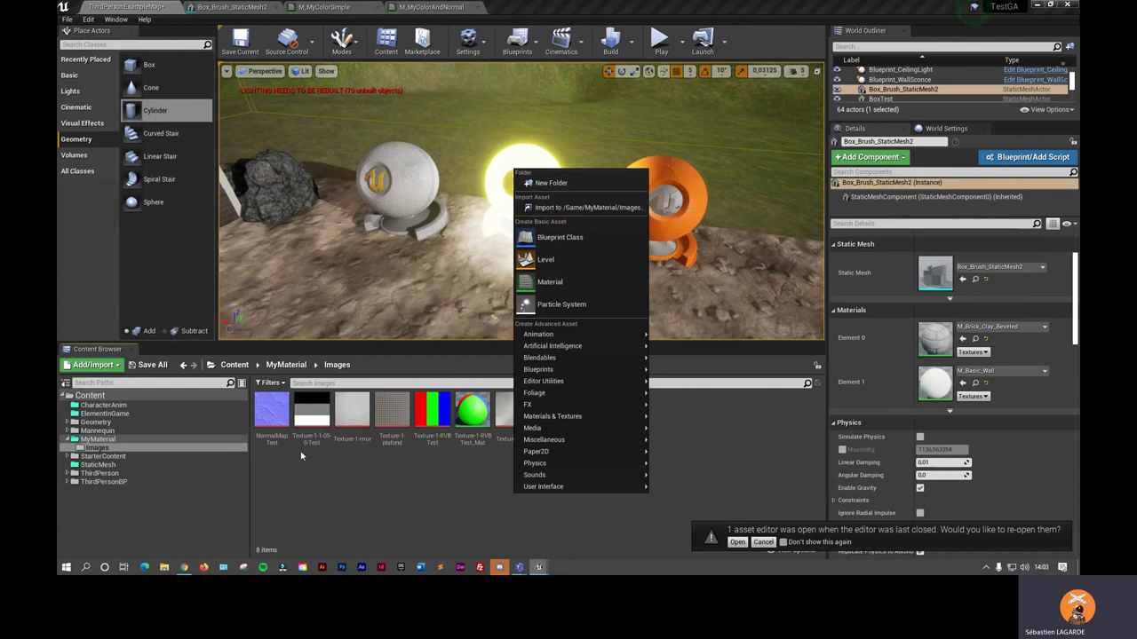
click(370, 498)
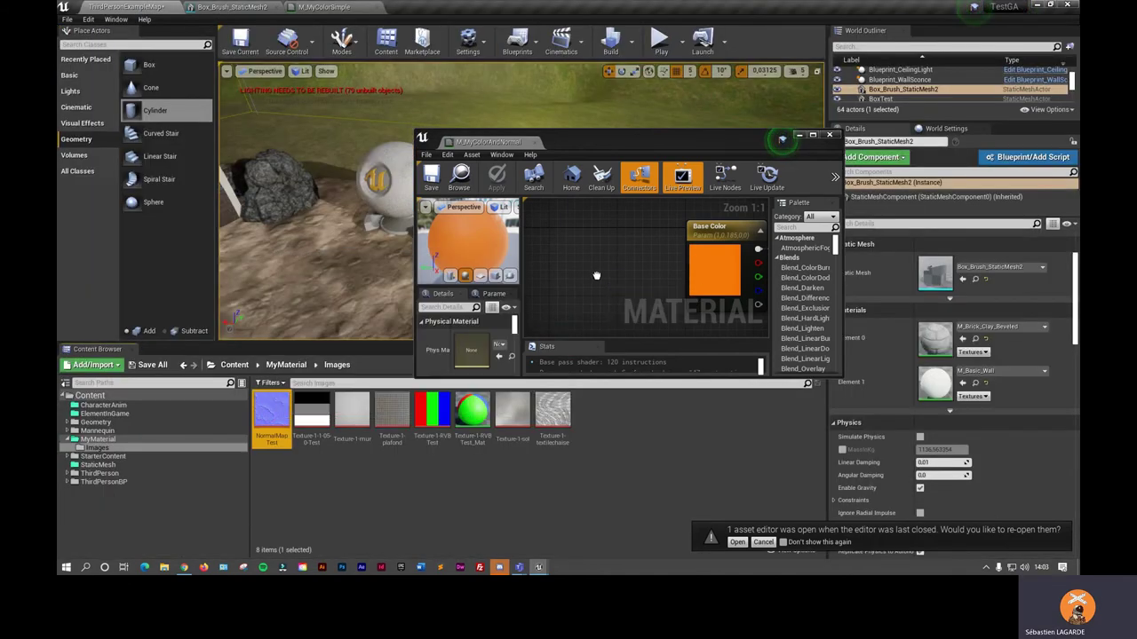
- Add then delete a NormalMapTest Texture Sample and orbit the orange preview sphere
click(596, 275)
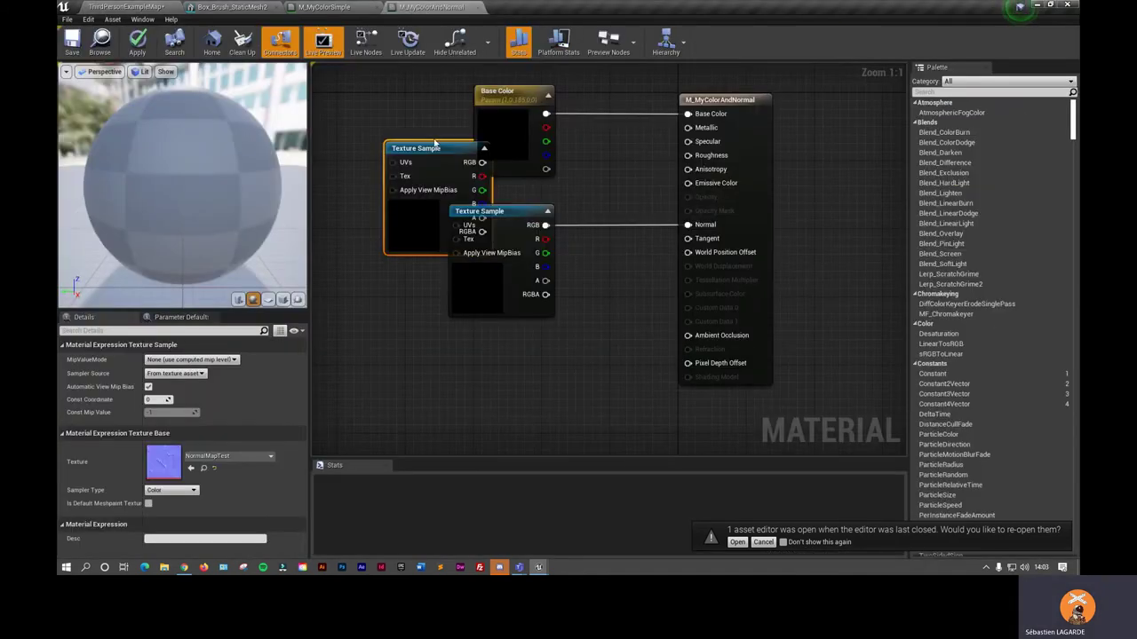
key(Delete)
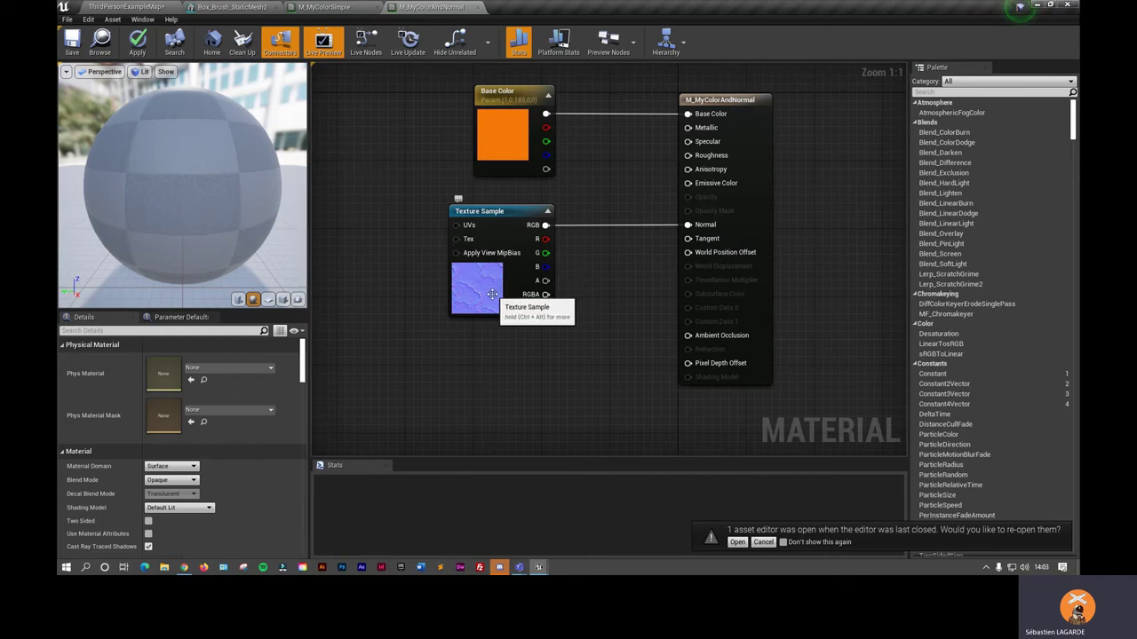
mouse_move(241, 172)
right_down()
mouse_move(241, 160)
mouse_move(242, 196)
right_up()
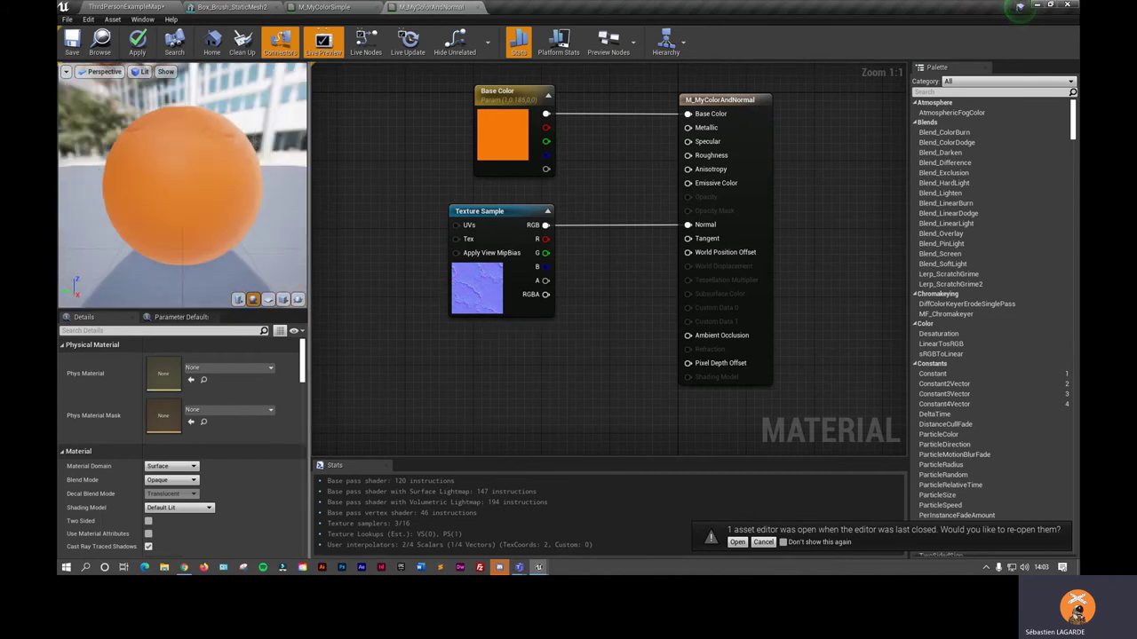
mouse_move(242, 195)
mouse_down()
mouse_move(204, 191)
mouse_move(271, 191)
mouse_up()
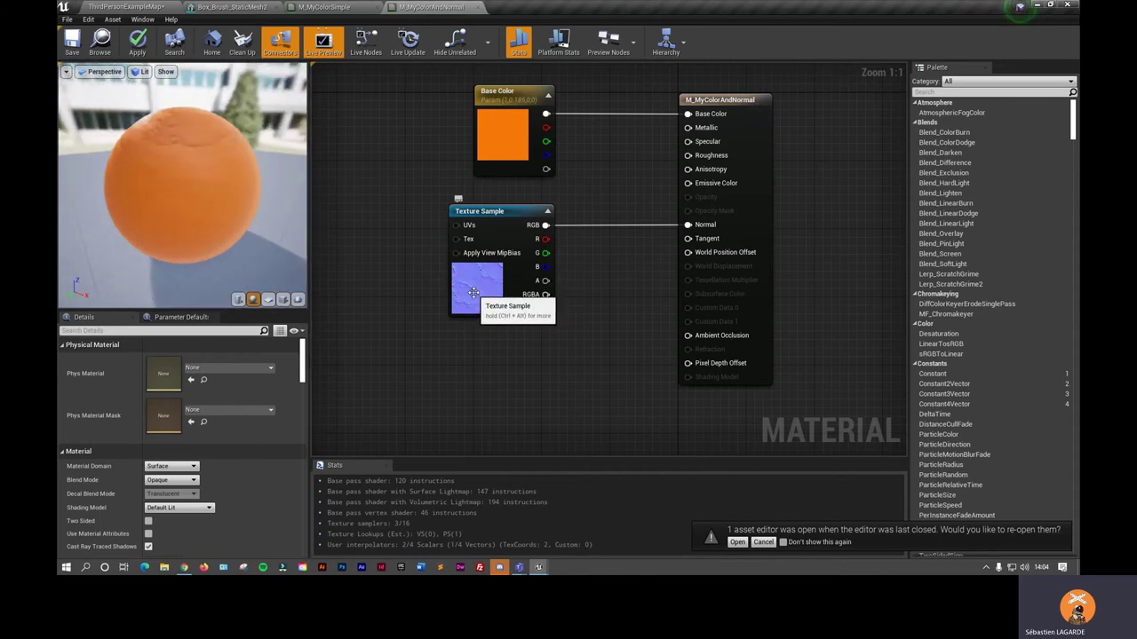
click(137, 7)
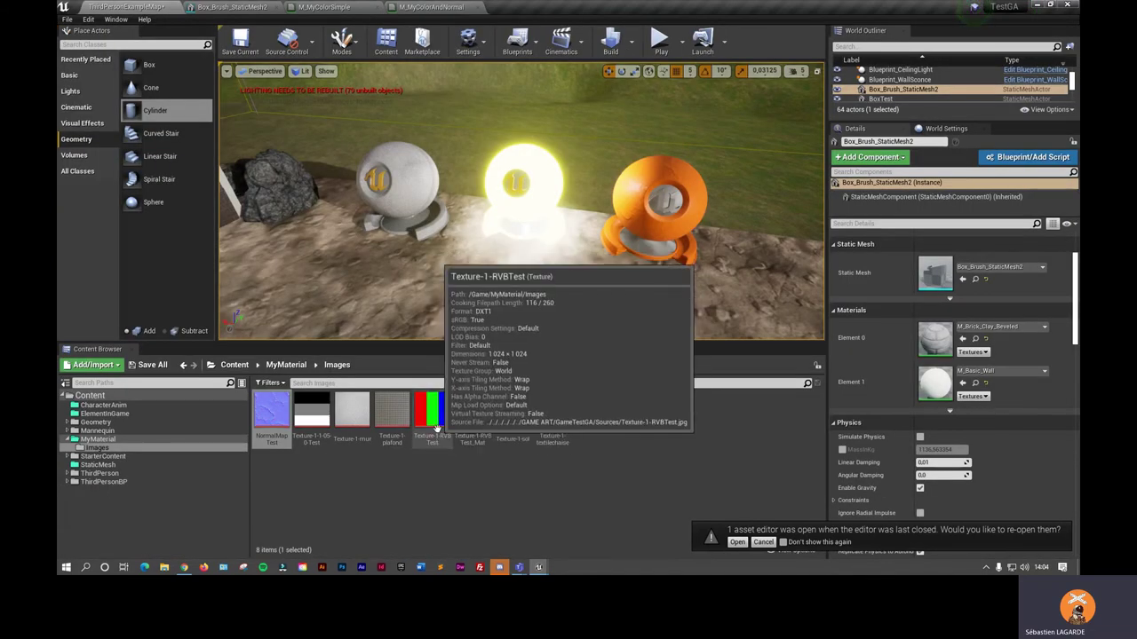
- Open M_MyRVBTest from MyMaterial and wire the texture's G channel into the Add node
key(alt+Left)
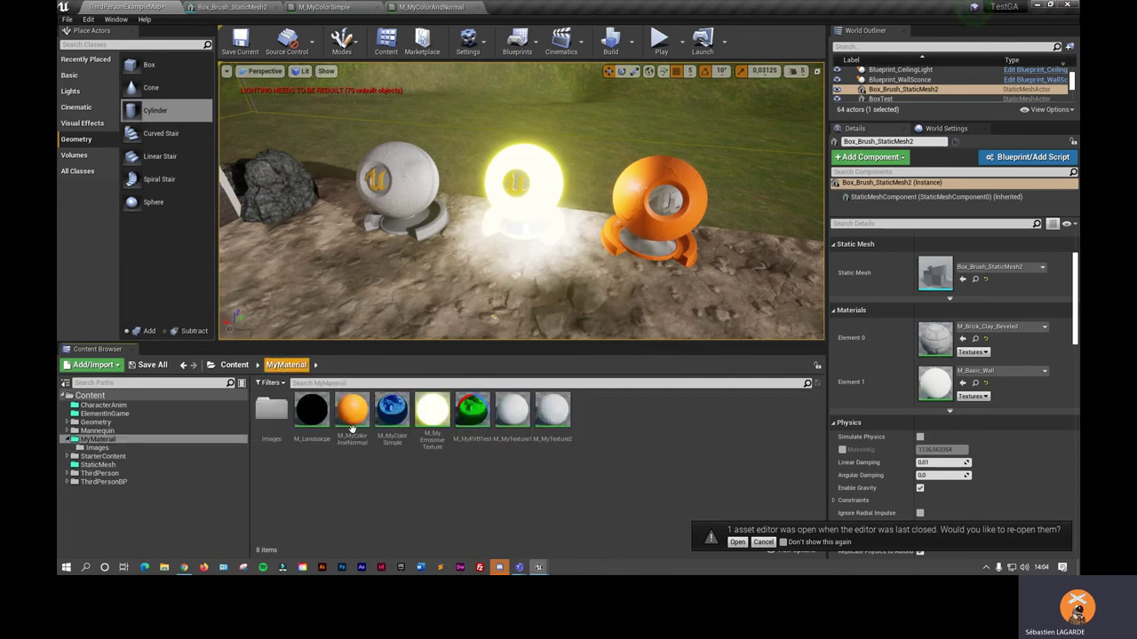
click(469, 421)
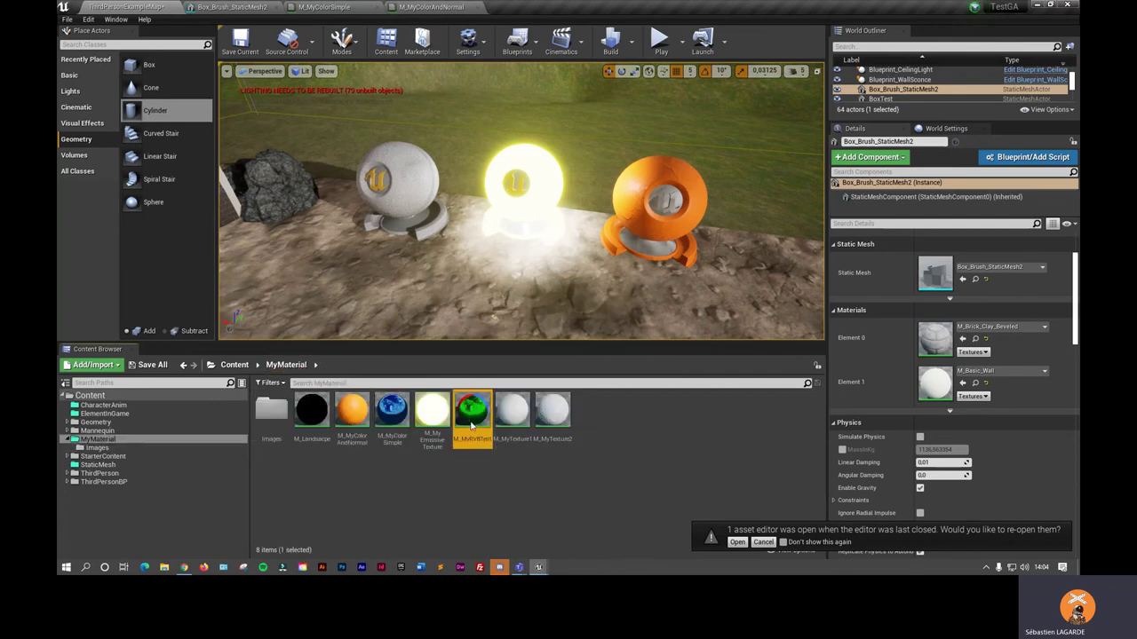
double_click(471, 425)
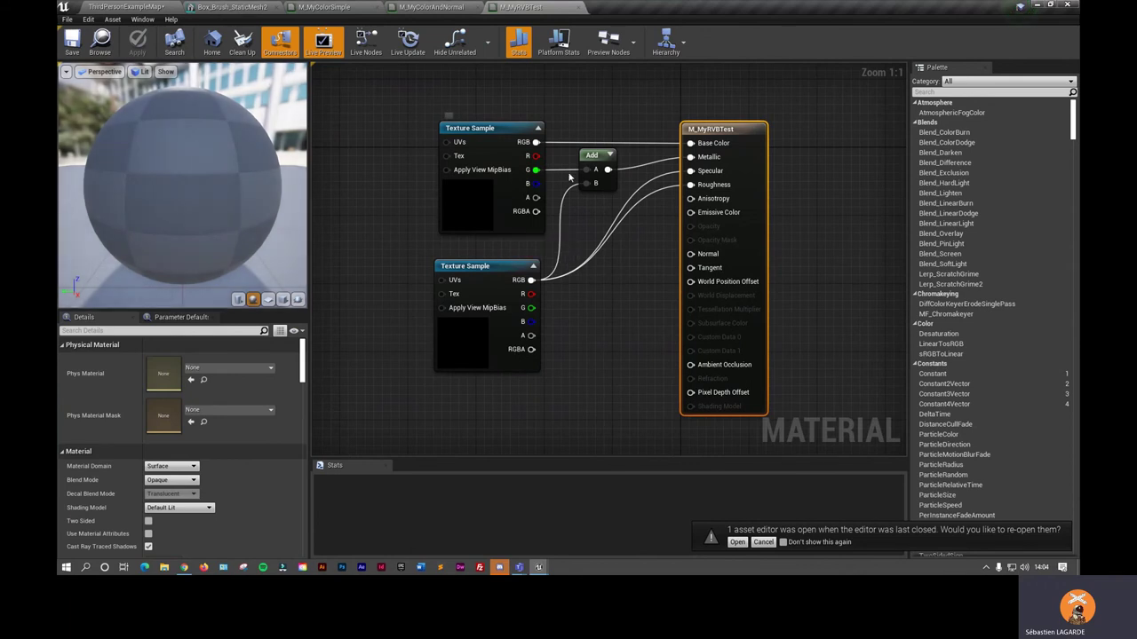
drag(533, 170, 586, 169)
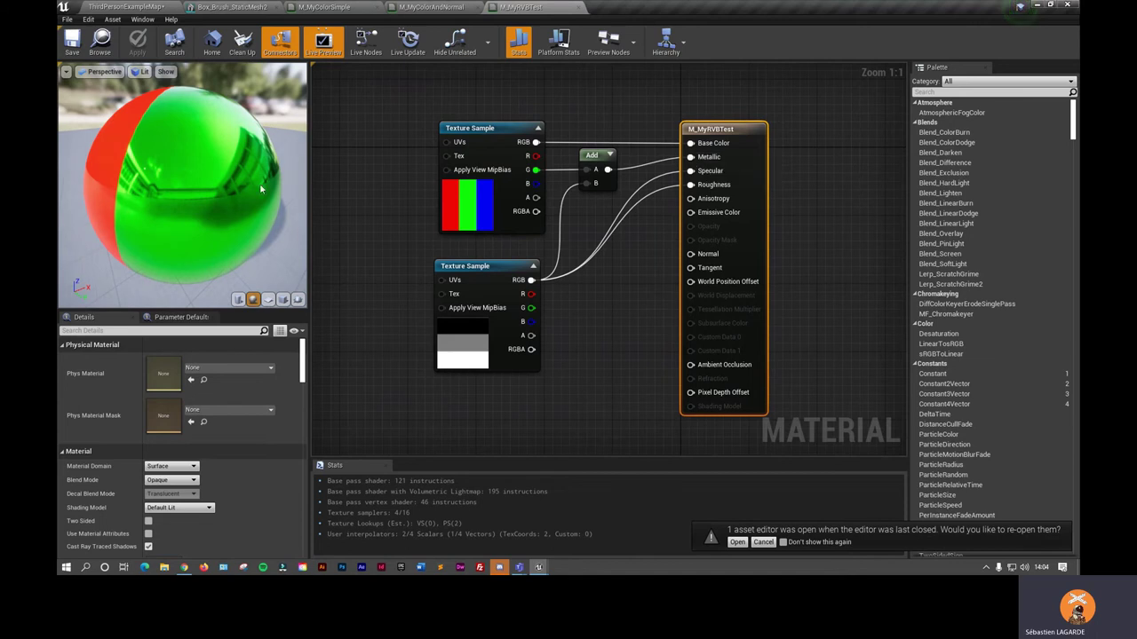
- Preview M_MyRVBTest on a cube, orbit around it, and return to the level
mouse_move(176, 210)
mouse_down()
mouse_move(205, 186)
mouse_move(167, 211)
mouse_up()
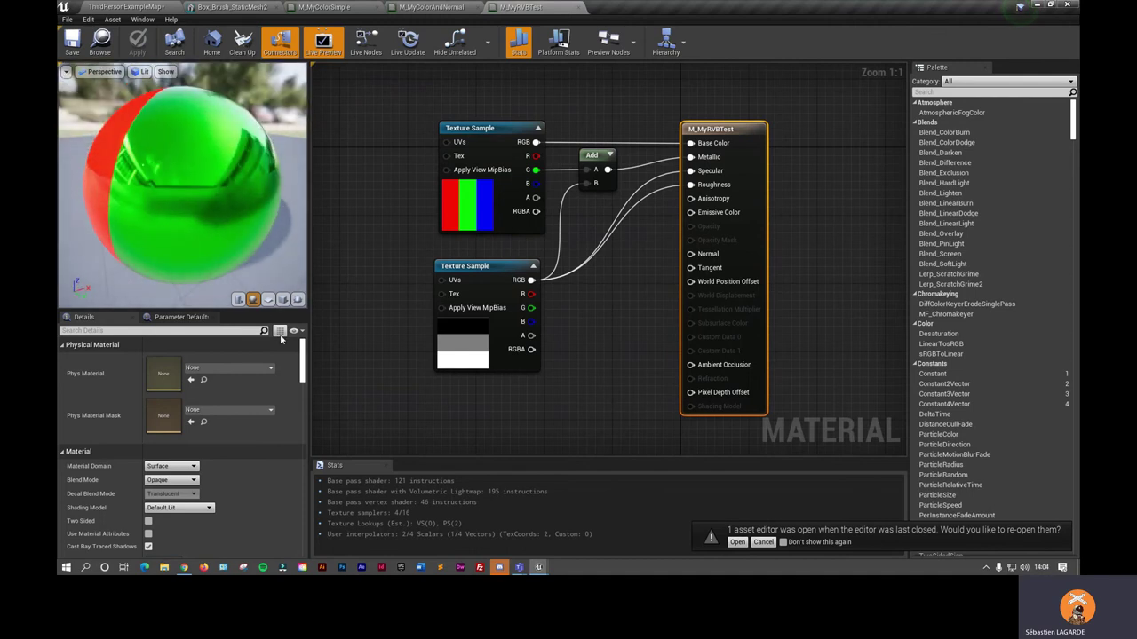
click(283, 300)
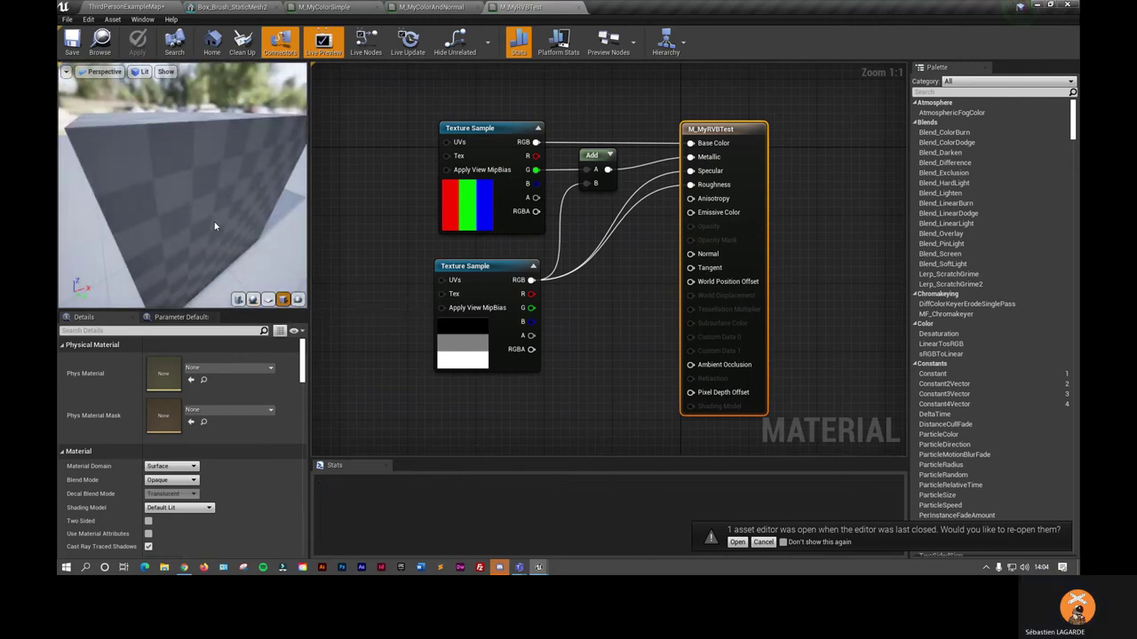
drag(161, 229, 213, 222)
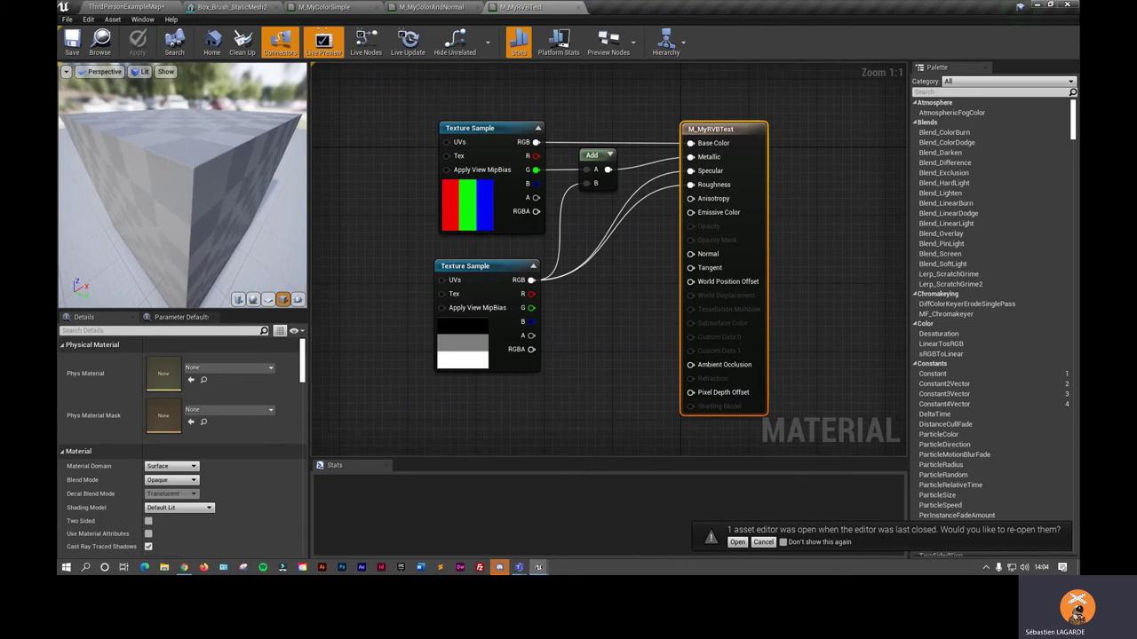
drag(163, 230, 209, 168)
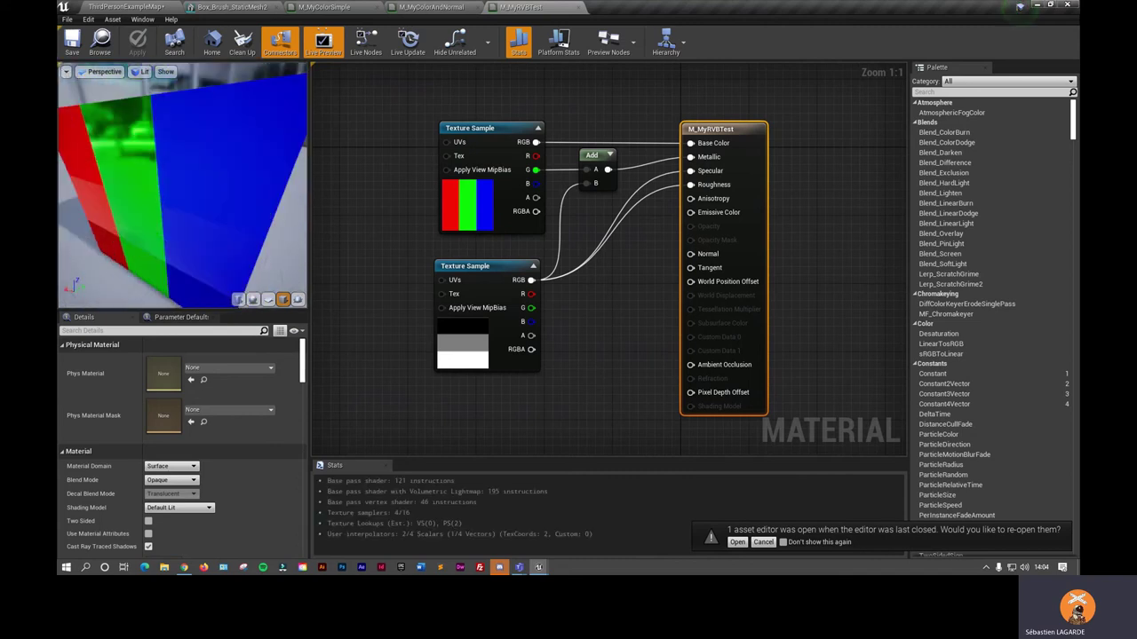
drag(209, 169, 222, 164)
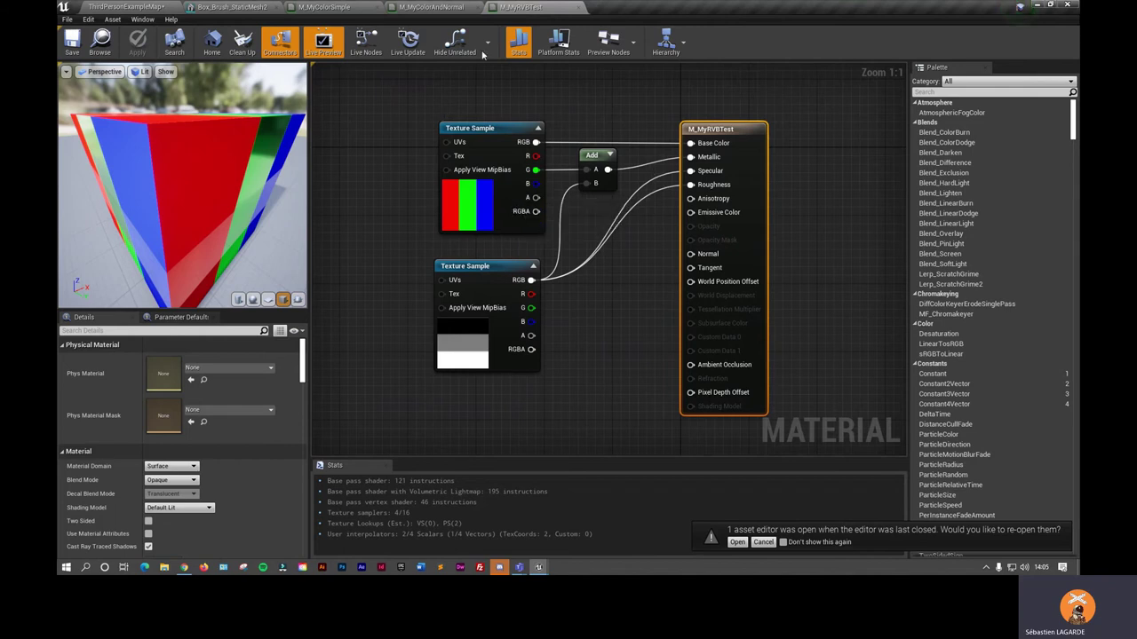
click(154, 6)
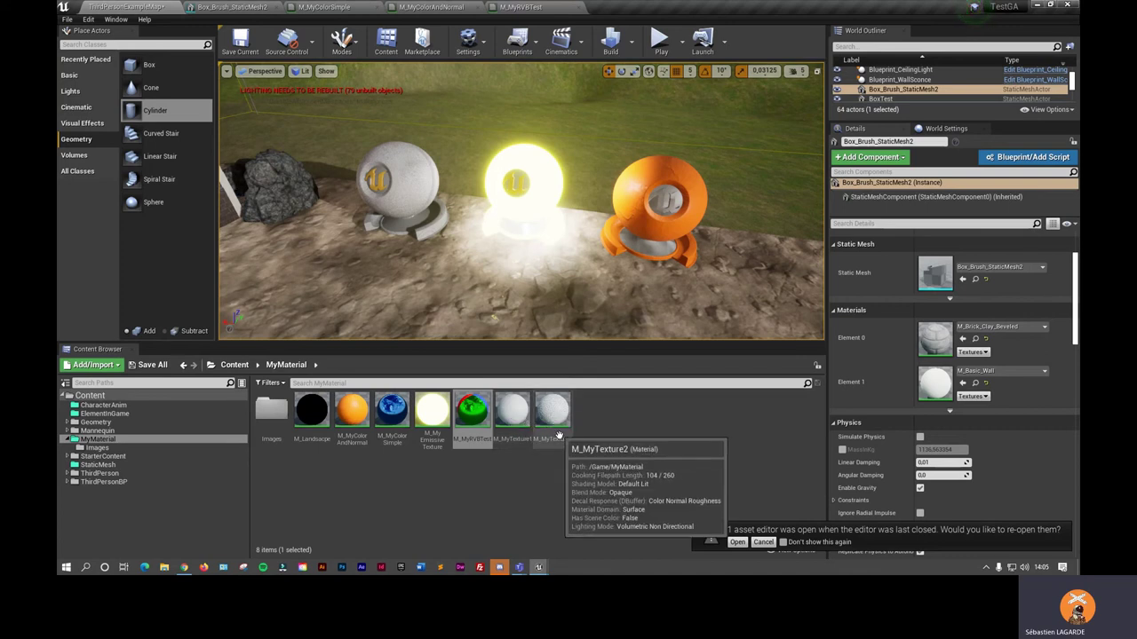
- Open M_MyTexture2 and orbit its preview sphere
click(560, 424)
double_click(561, 423)
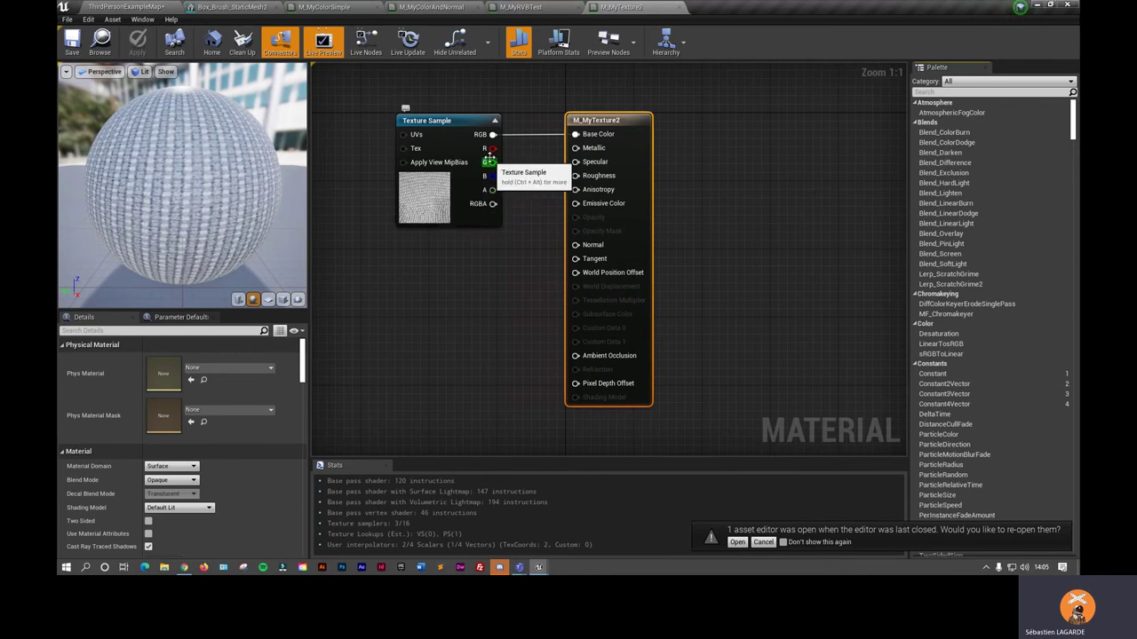
mouse_move(156, 187)
mouse_down()
mouse_move(177, 204)
mouse_move(222, 200)
mouse_up()
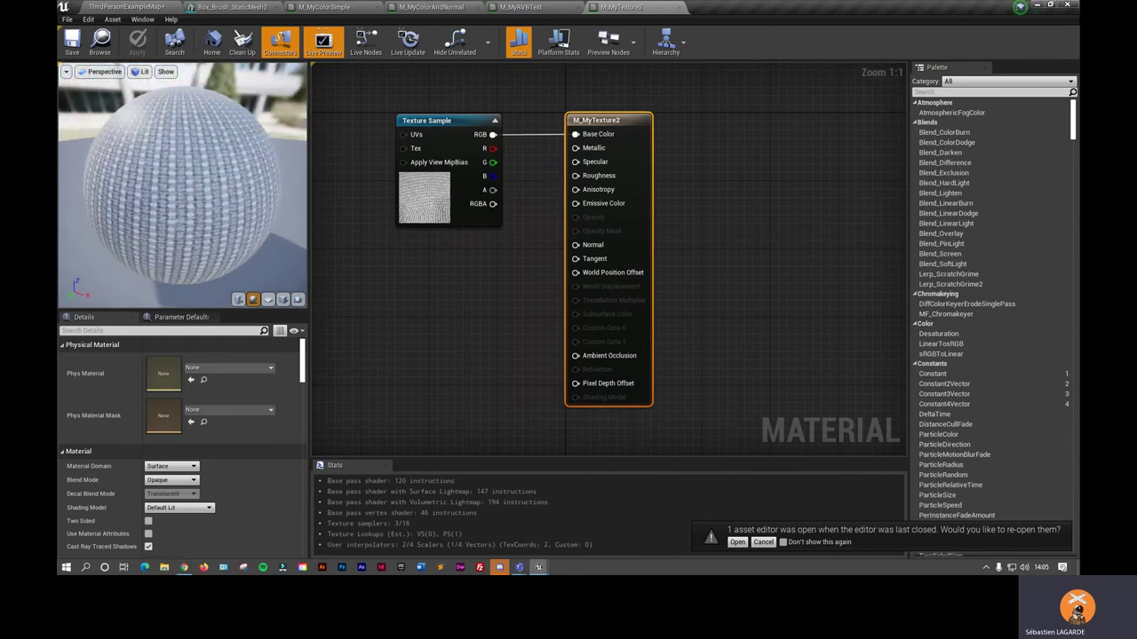
click(129, 7)
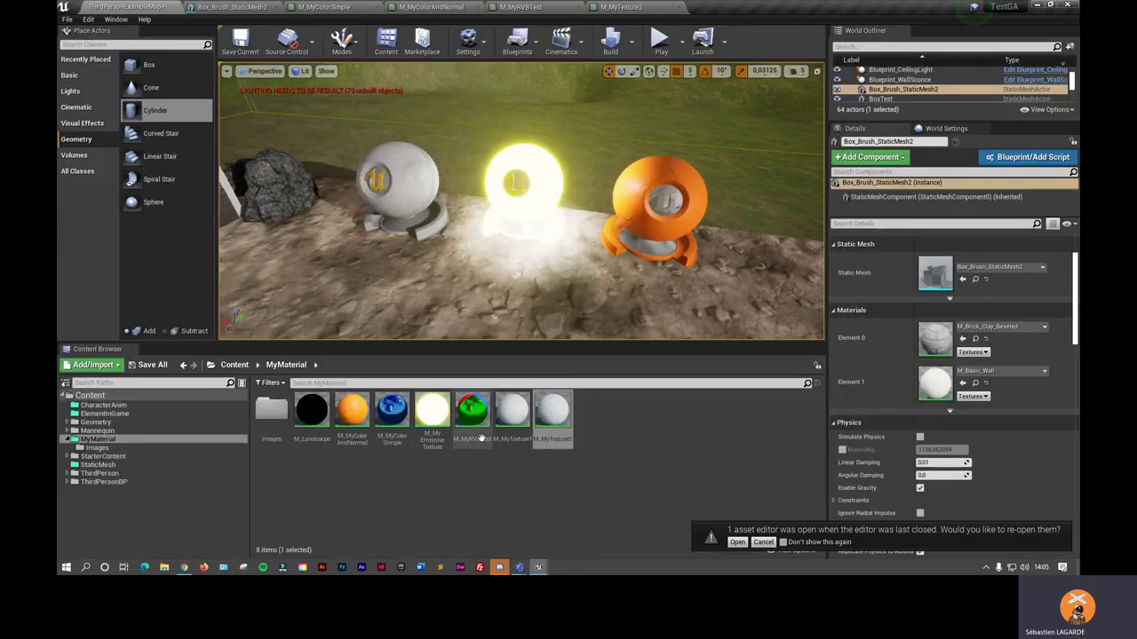
- Open M_MyTexture1 and orbit its preview sphere to inspect the texture and lighting
double_click(512, 421)
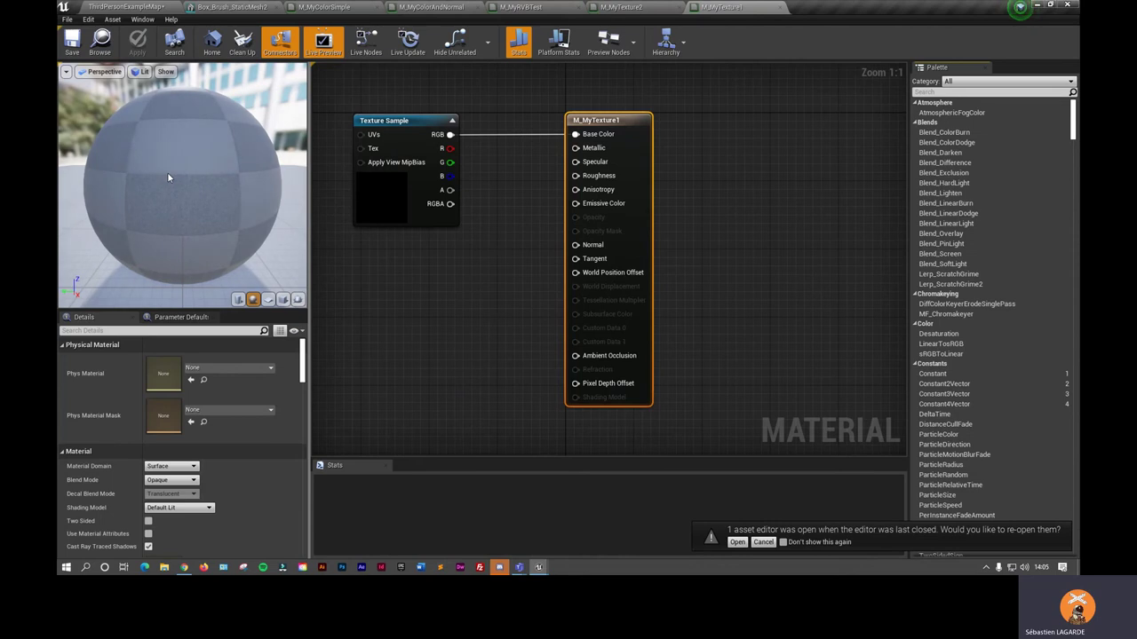
drag(166, 196, 182, 189)
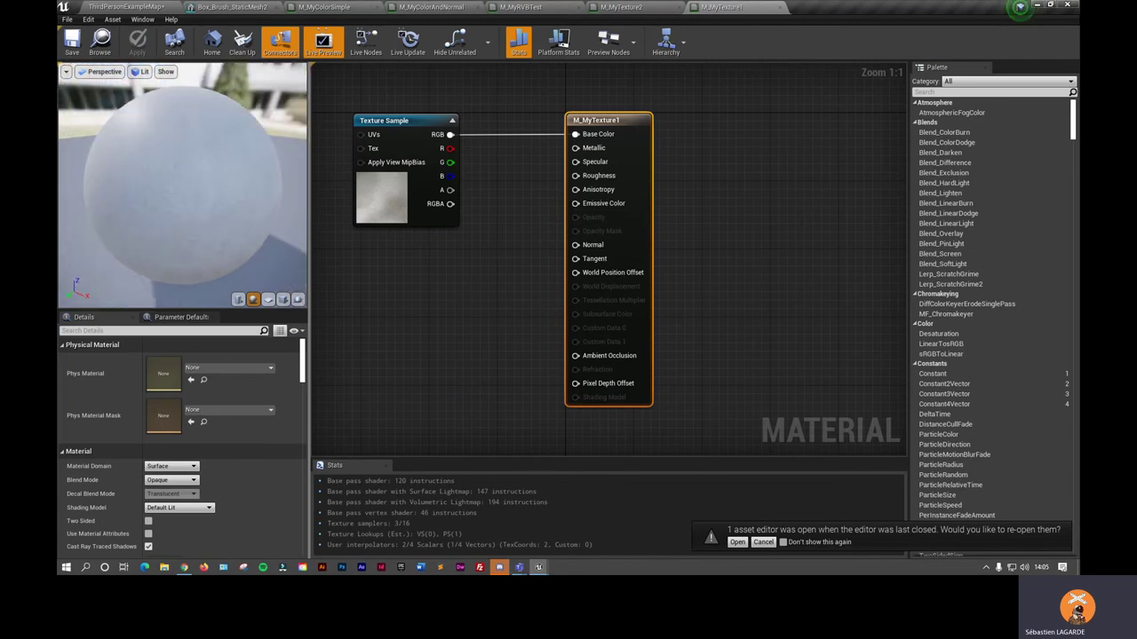
drag(153, 231, 204, 233)
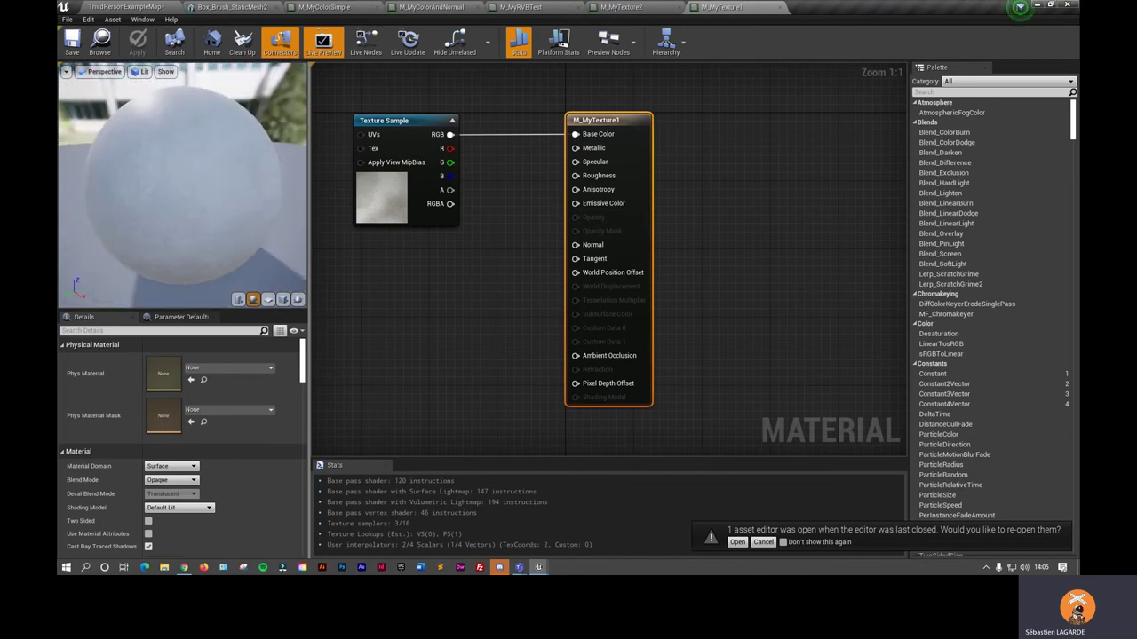
drag(253, 193, 196, 199)
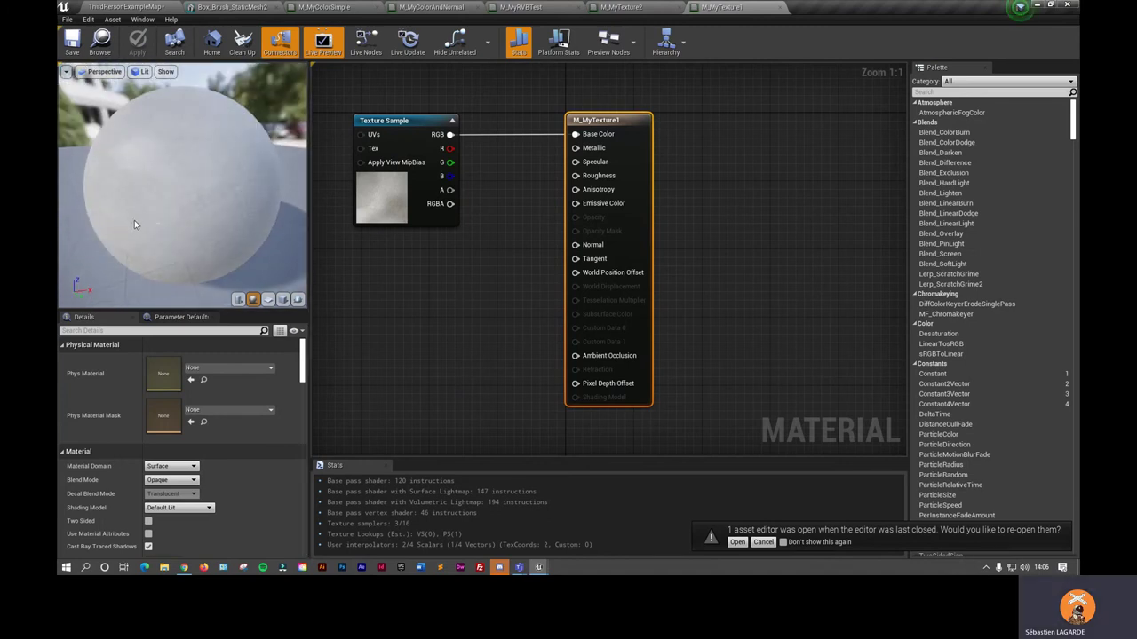
drag(137, 212, 136, 212)
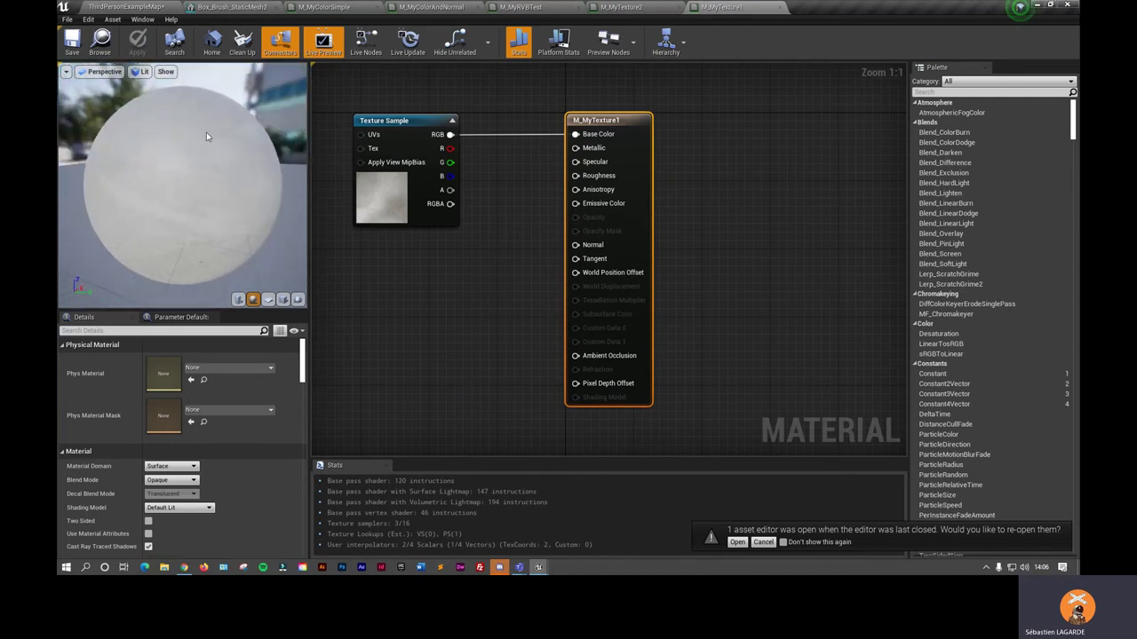
drag(206, 137, 175, 210)
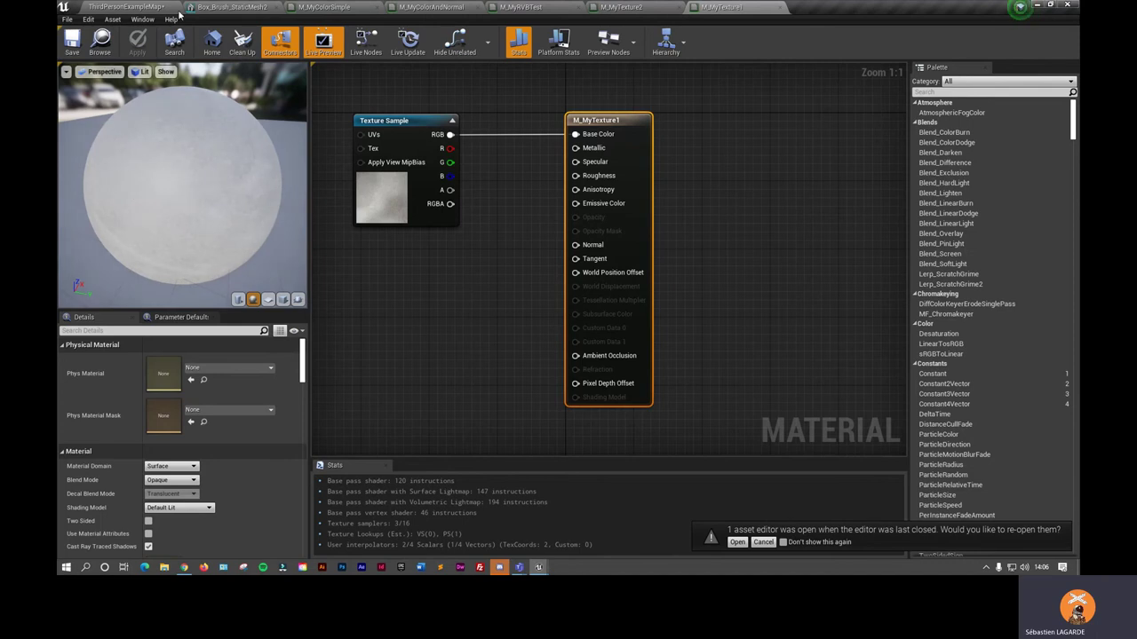
click(138, 7)
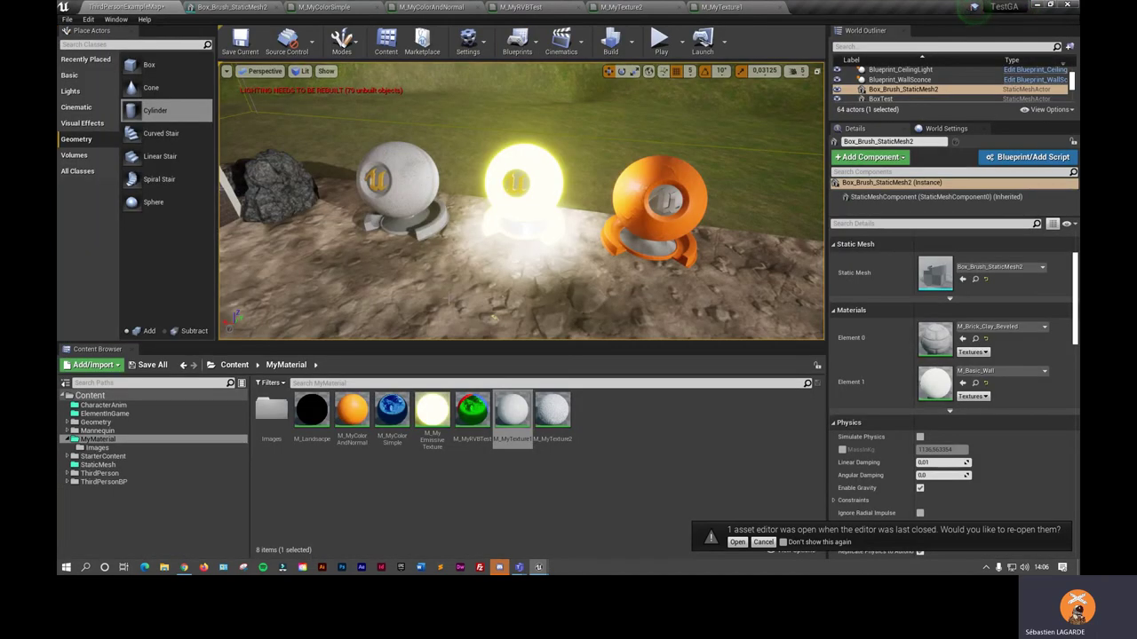
- Open M_MyEmissiveTexture and pan its graph to view the colour and multiply nodes
click(434, 417)
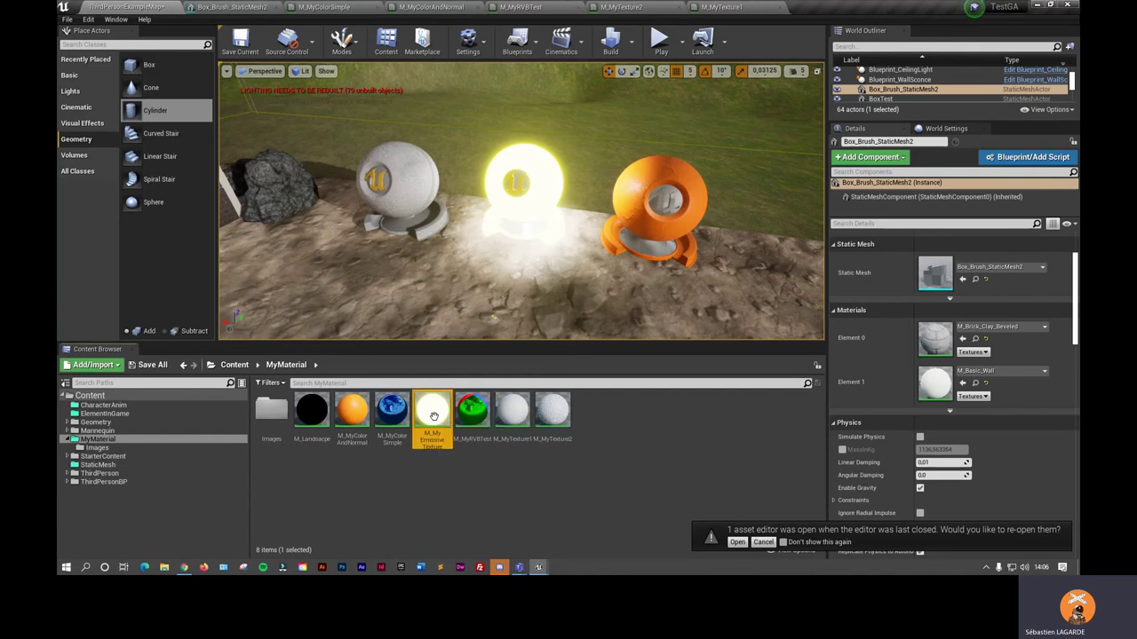
double_click(434, 416)
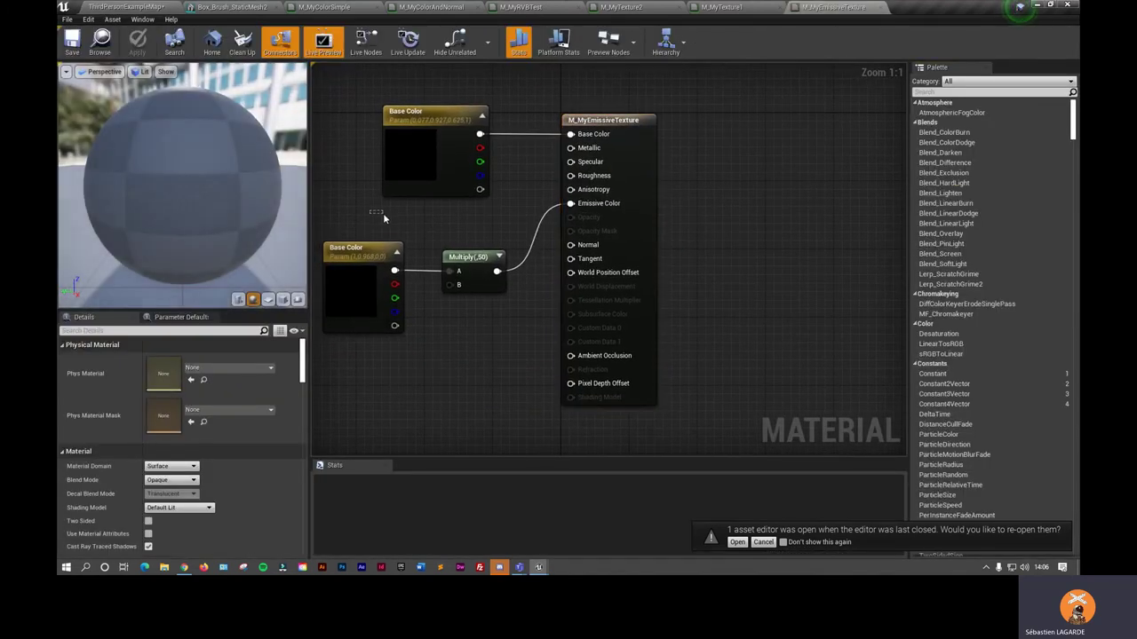
right_drag(354, 188, 399, 202)
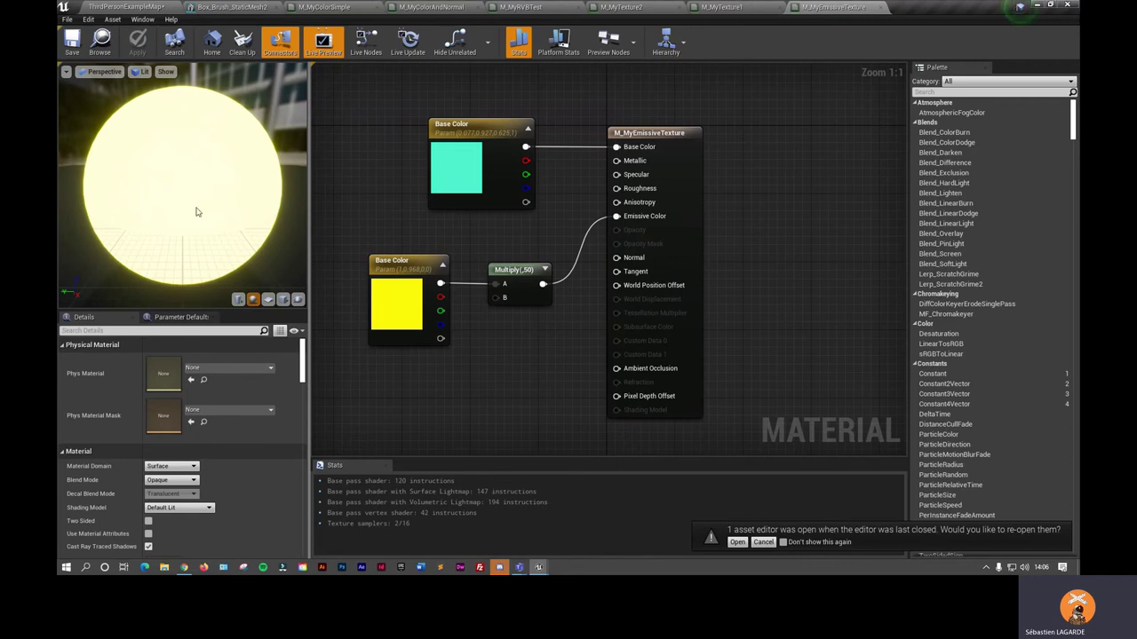
- Back in the level, frame the box brush and then the P_Smoke emitter inside the house
click(146, 7)
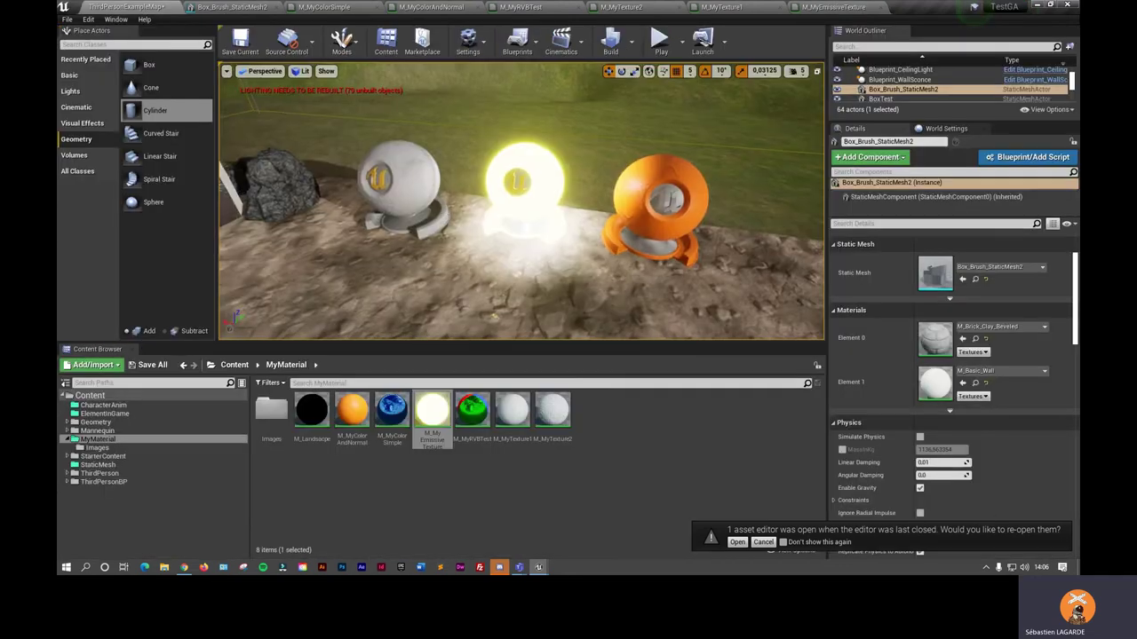
key(f)
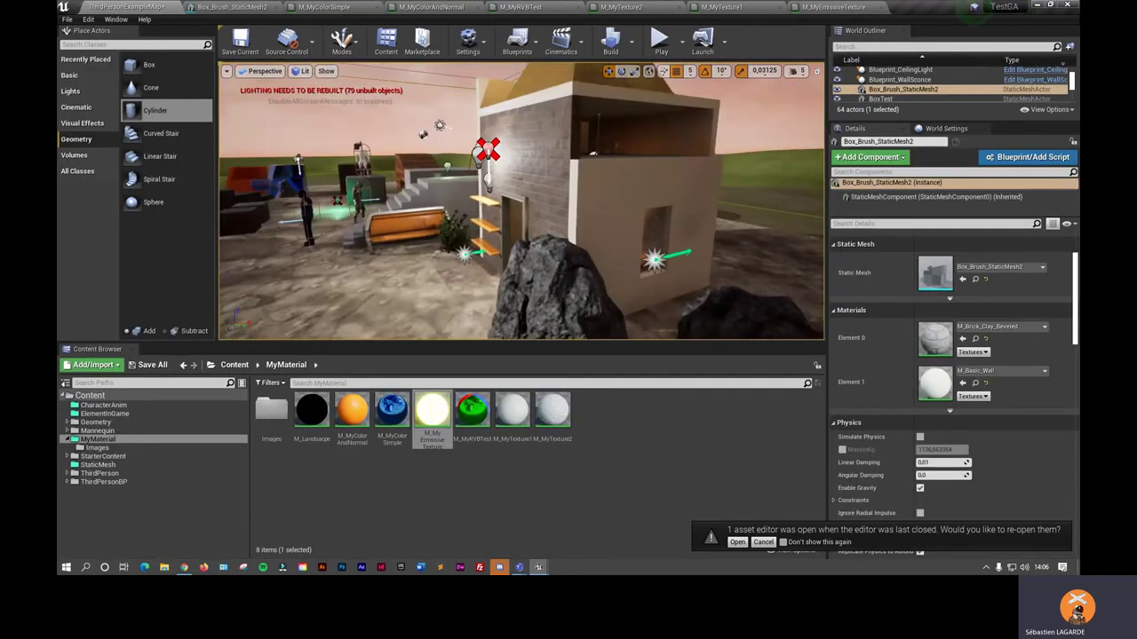
click(522, 178)
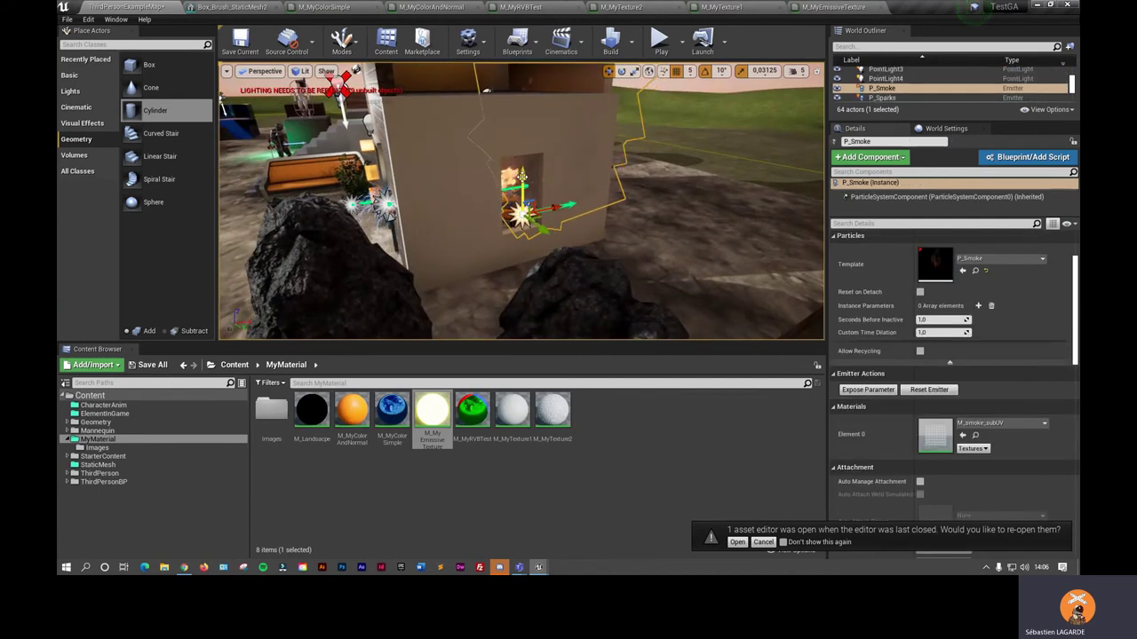
key(f)
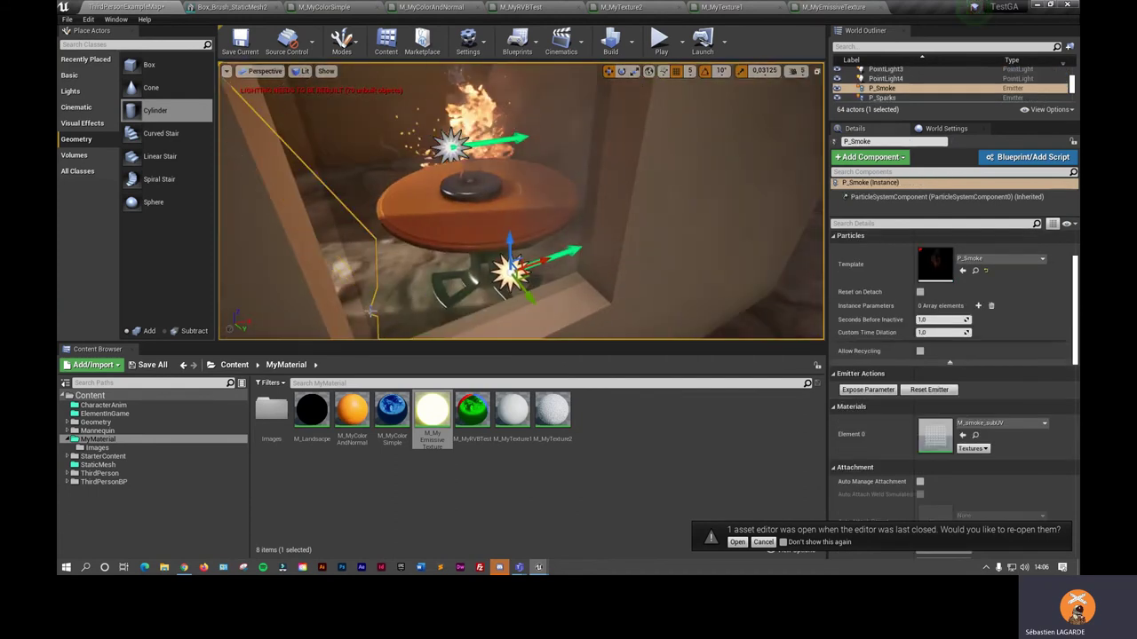
- Select SM_GlassWindow and adjust the camera around it
click(375, 263)
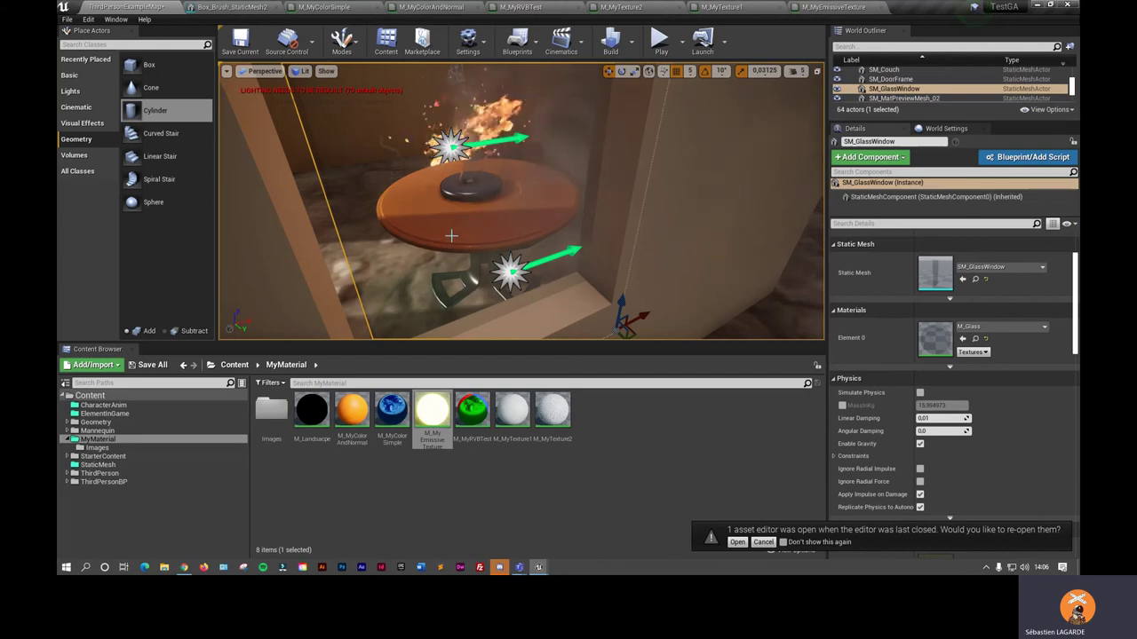
drag(622, 307, 630, 325)
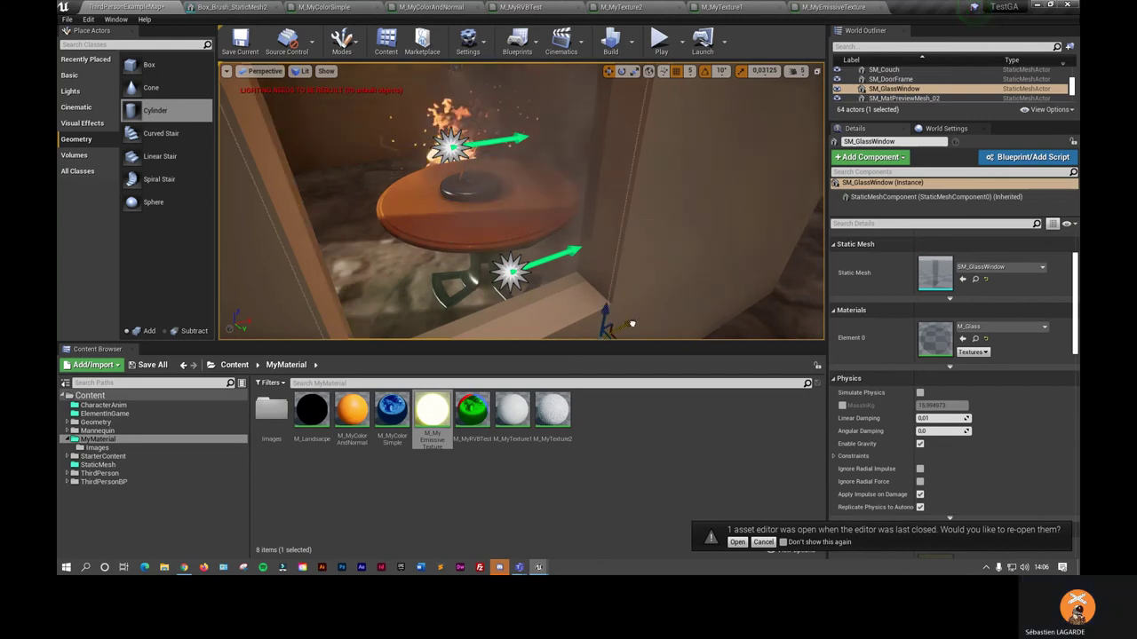
scroll(630, 325, down, 10)
scroll(719, 297, up, 5)
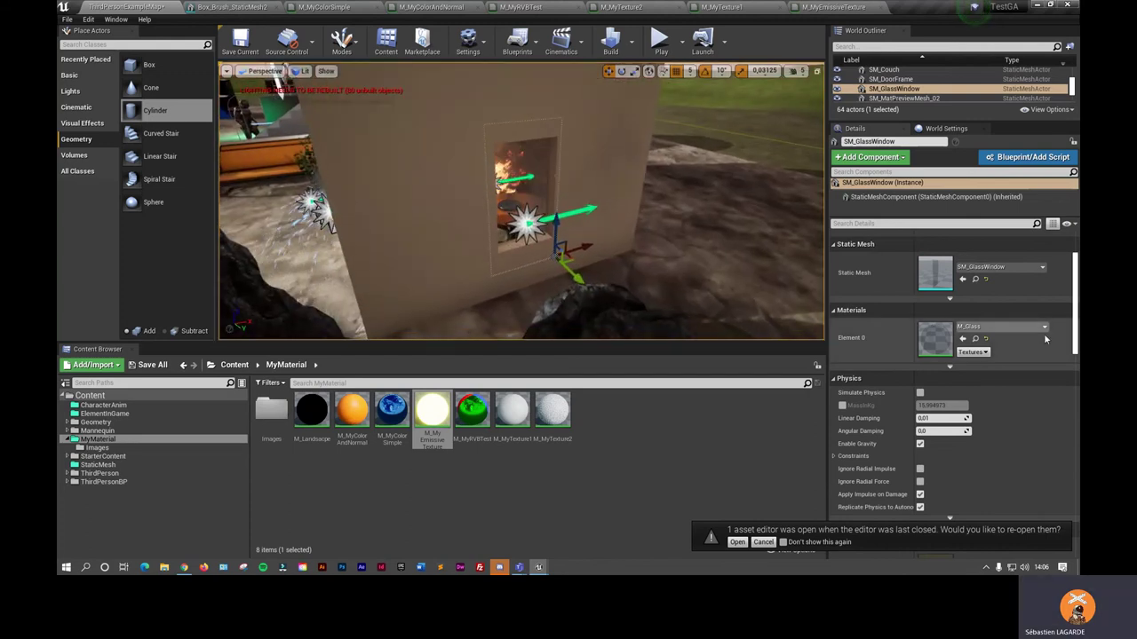
- Assign M_MyEmissiveTexture to the window's Element 0, then pull back and select the Landscape
click(1001, 327)
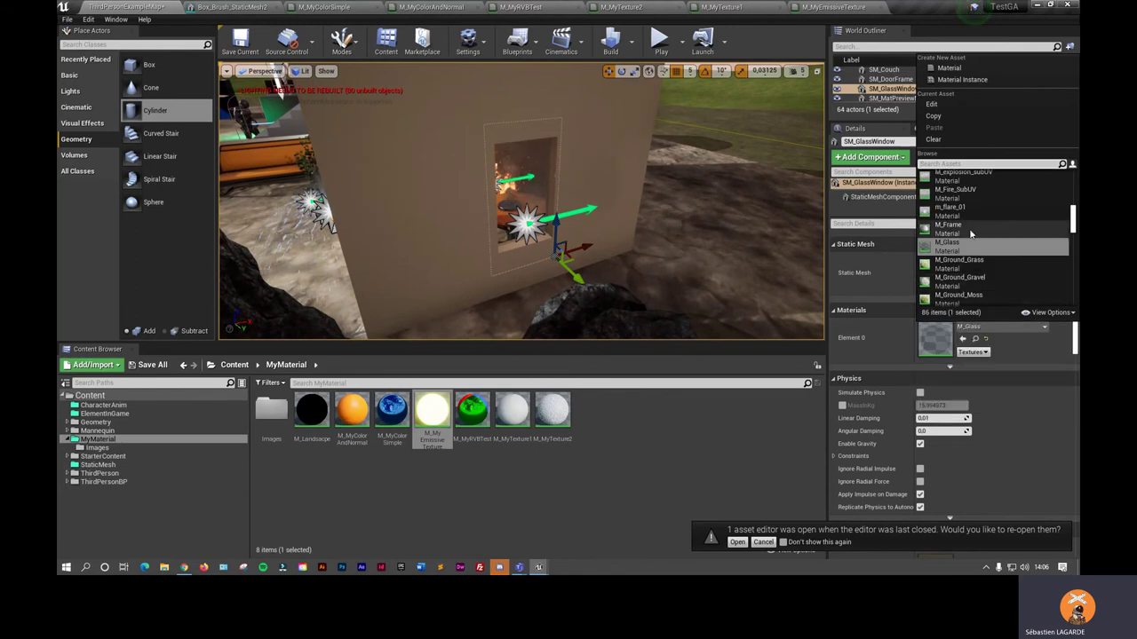
text(emi)
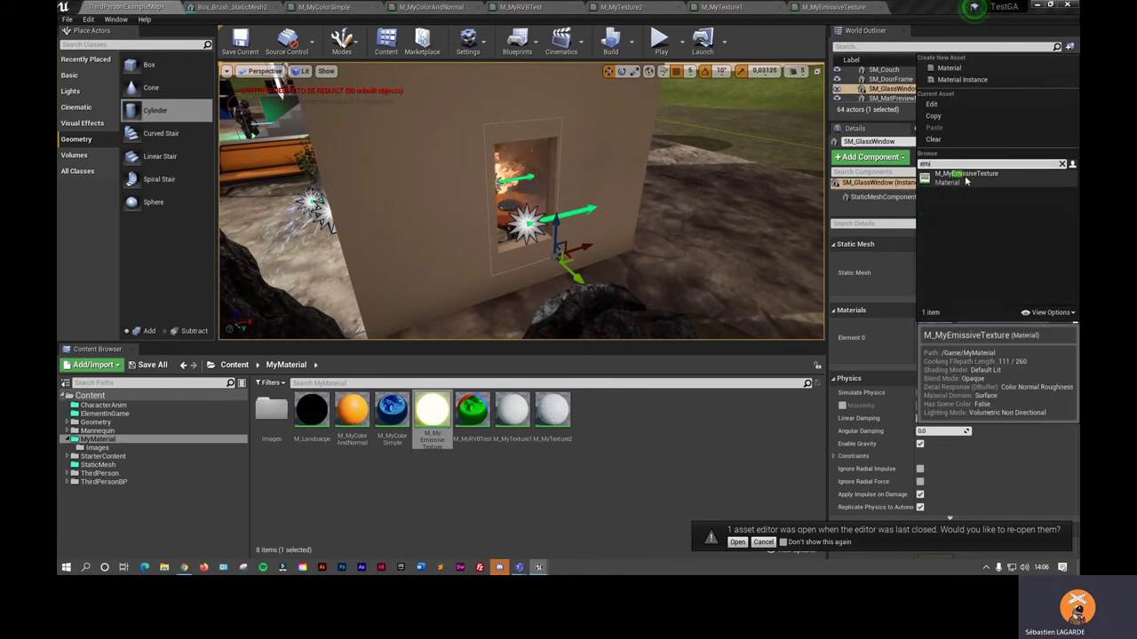
click(955, 176)
mouse_move(524, 204)
right_down()
mouse_move(435, 224)
mouse_move(497, 222)
right_up()
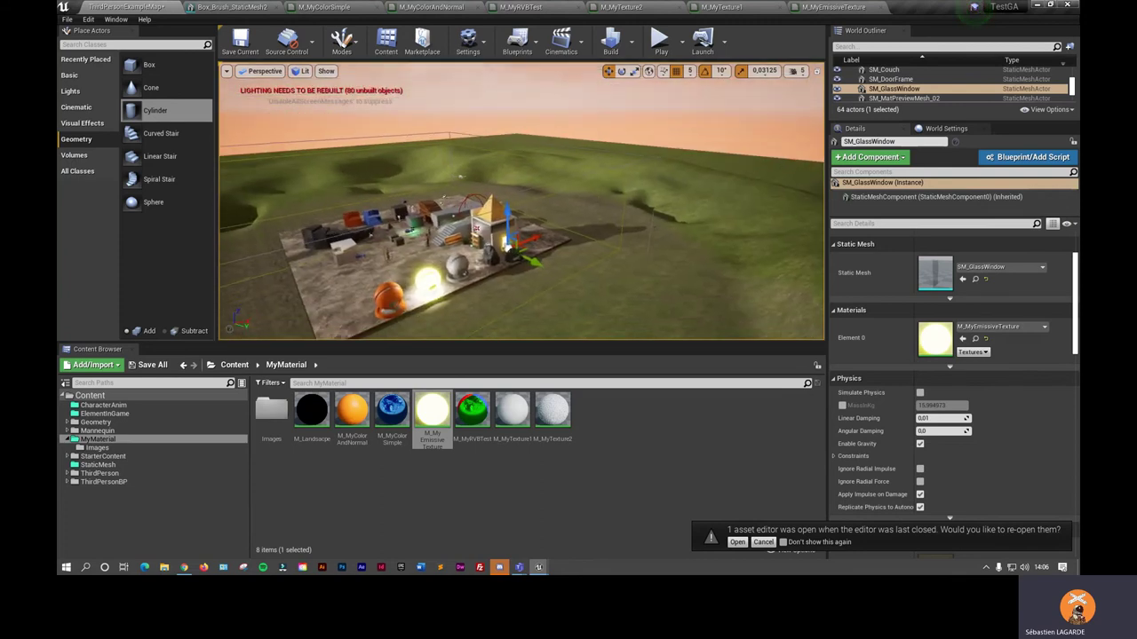
click(691, 236)
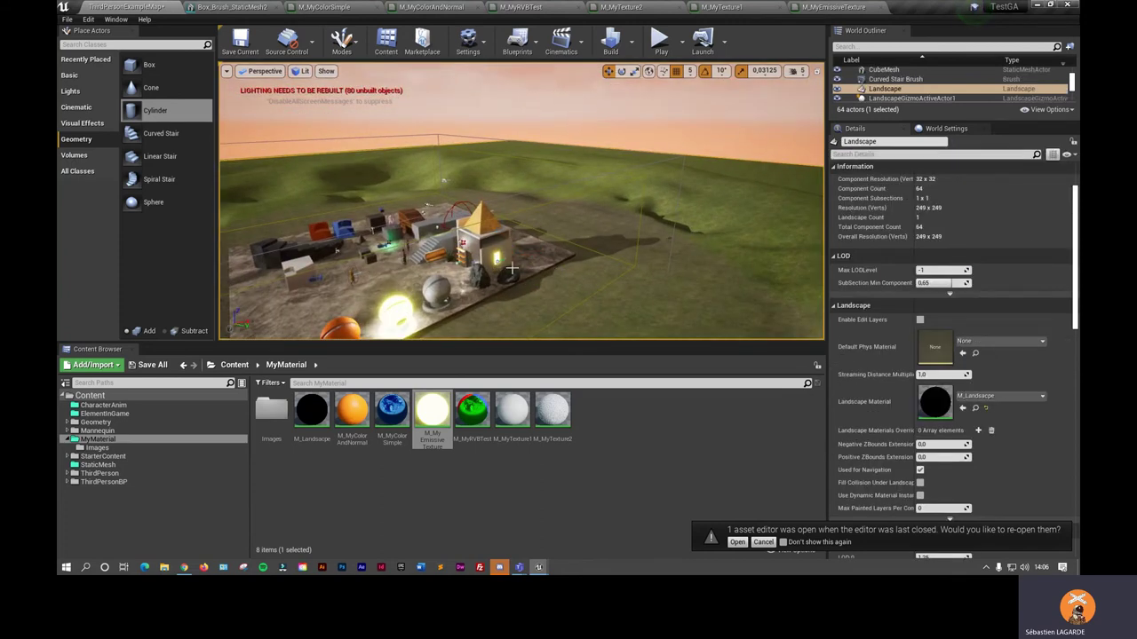
mouse_move(508, 260)
right_down()
mouse_move(494, 118)
mouse_move(483, 118)
mouse_move(462, 202)
mouse_move(515, 337)
right_up()
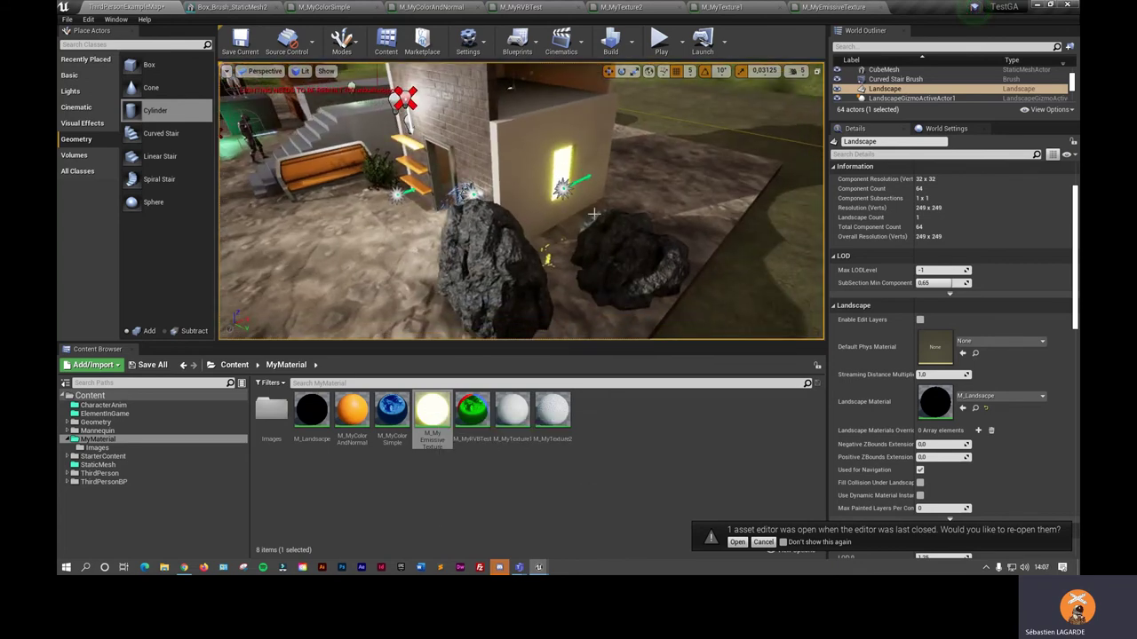
mouse_move(674, 211)
right_down()
mouse_move(620, 262)
mouse_move(675, 210)
right_up()
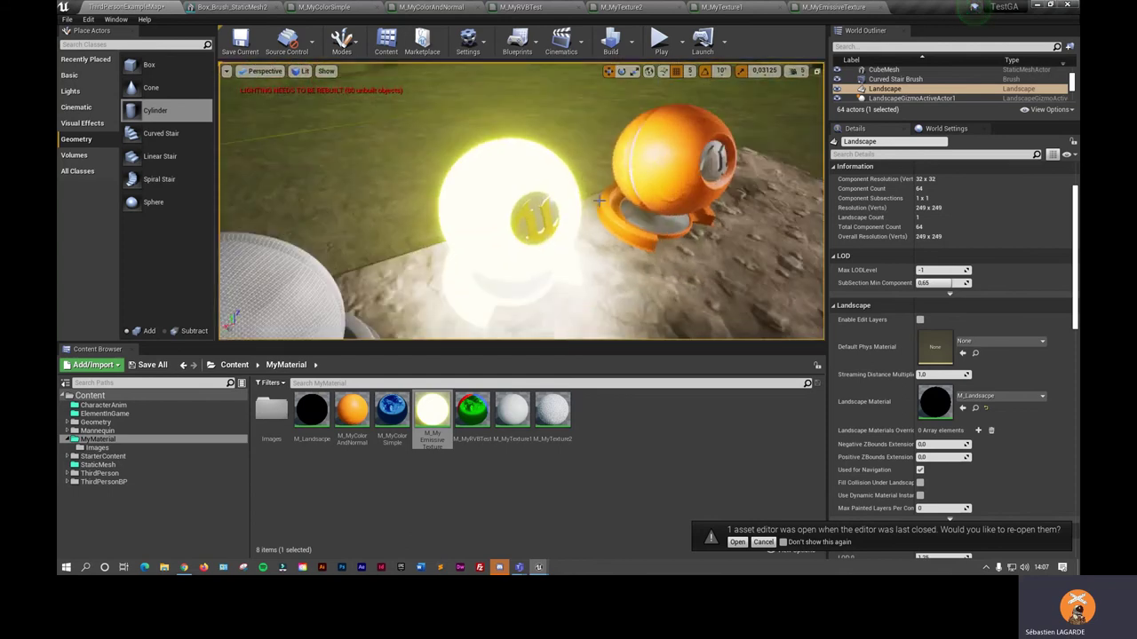
right_drag(483, 251, 524, 268)
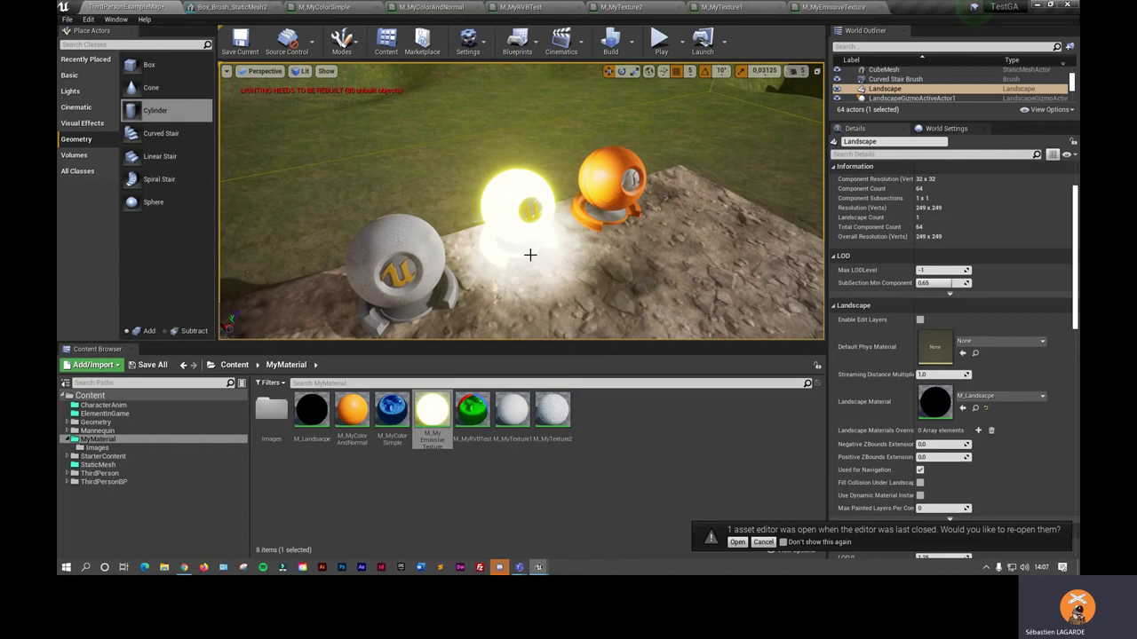
click(503, 214)
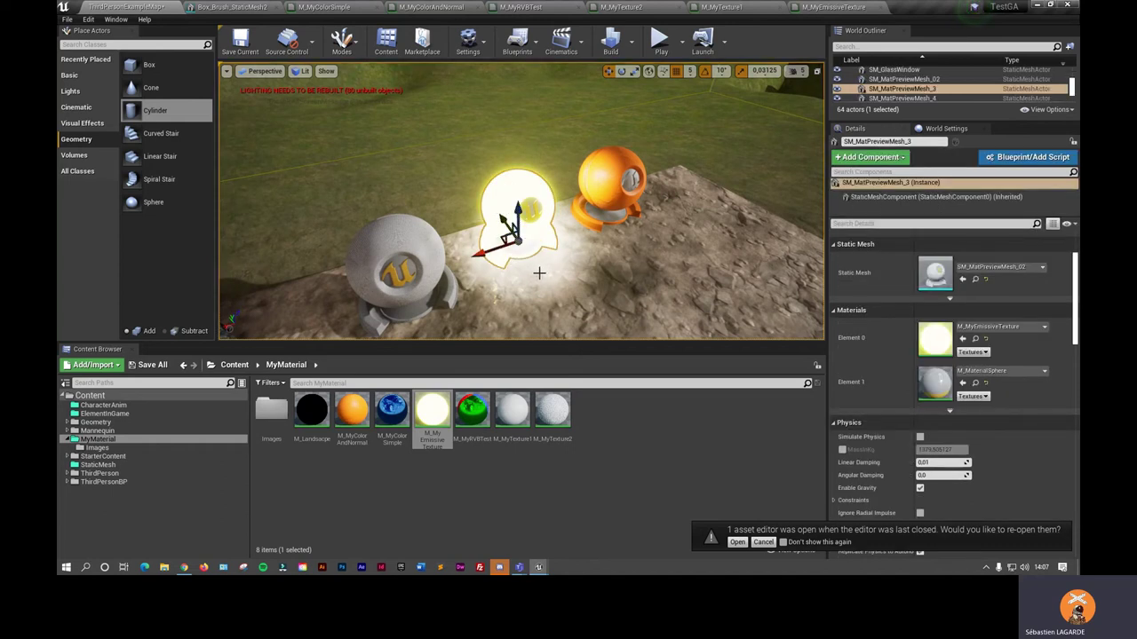
alt+drag(550, 264, 604, 262)
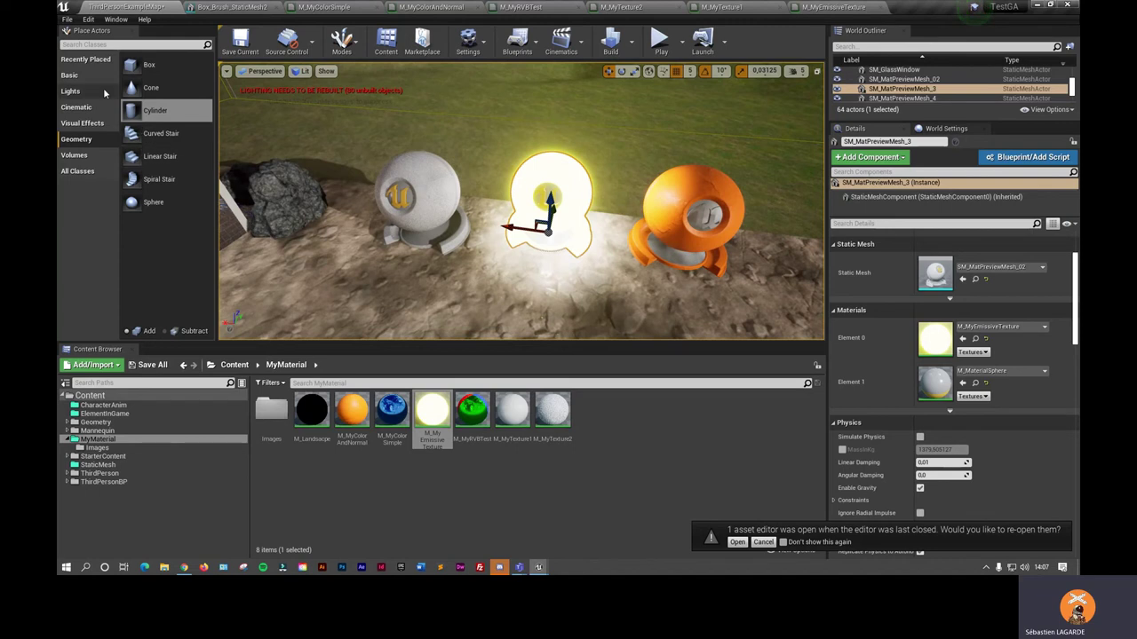
click(70, 76)
mouse_move(156, 140)
mouse_down()
mouse_move(497, 201)
mouse_move(534, 241)
mouse_move(530, 254)
mouse_up()
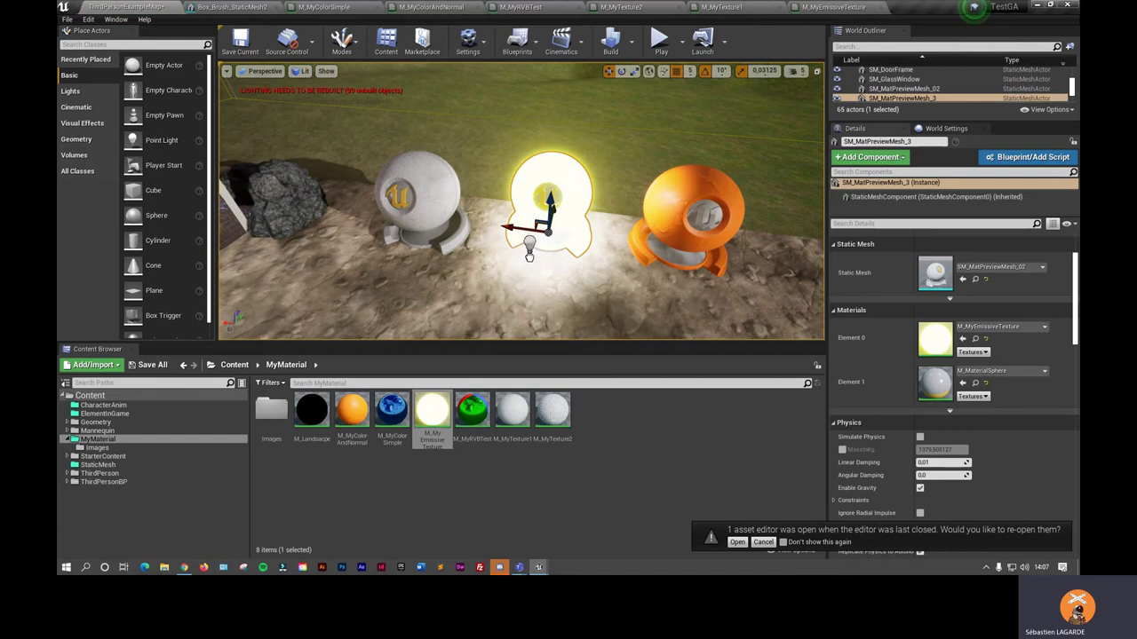
click(530, 251)
key(Delete)
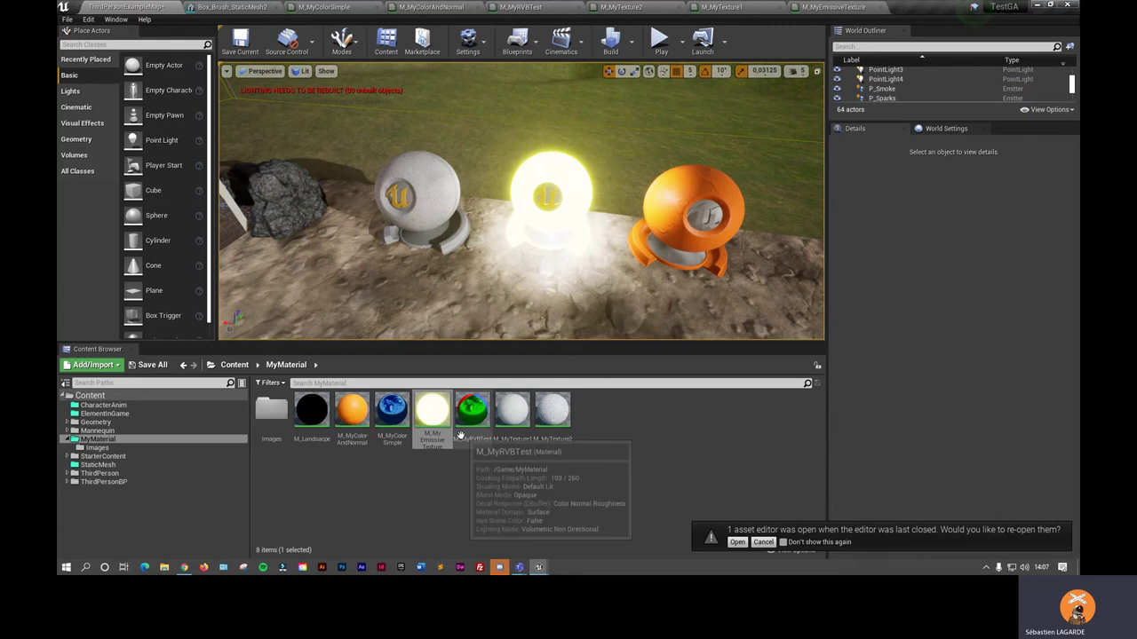
click(316, 416)
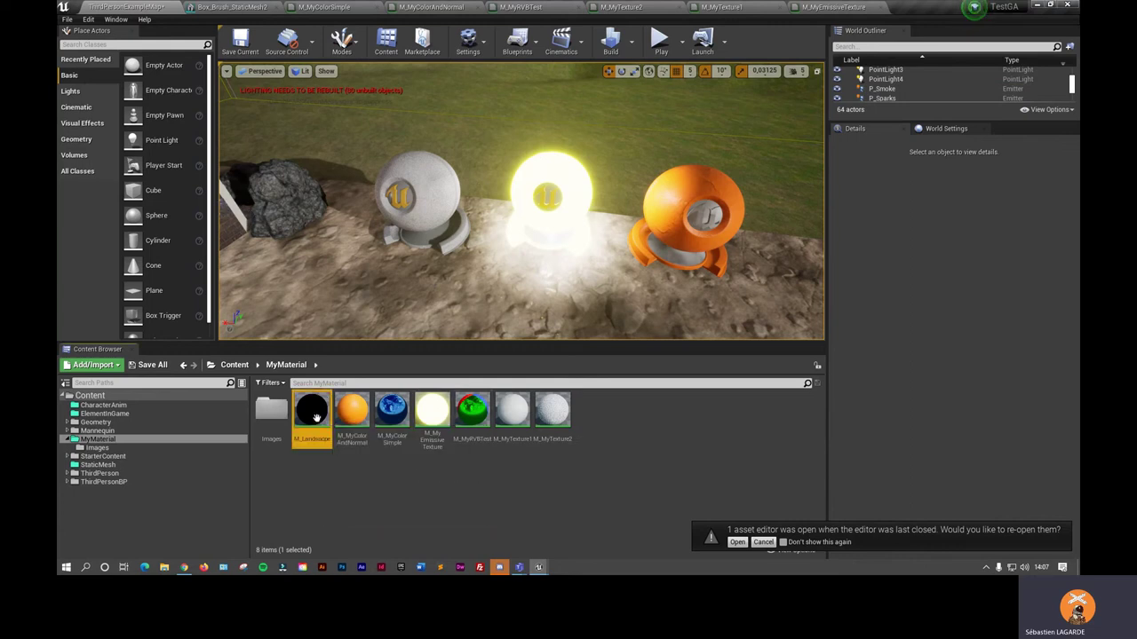
- Open M_Landscape from the Content Browser, pan and enlarge its graph, then return to the level
double_click(316, 418)
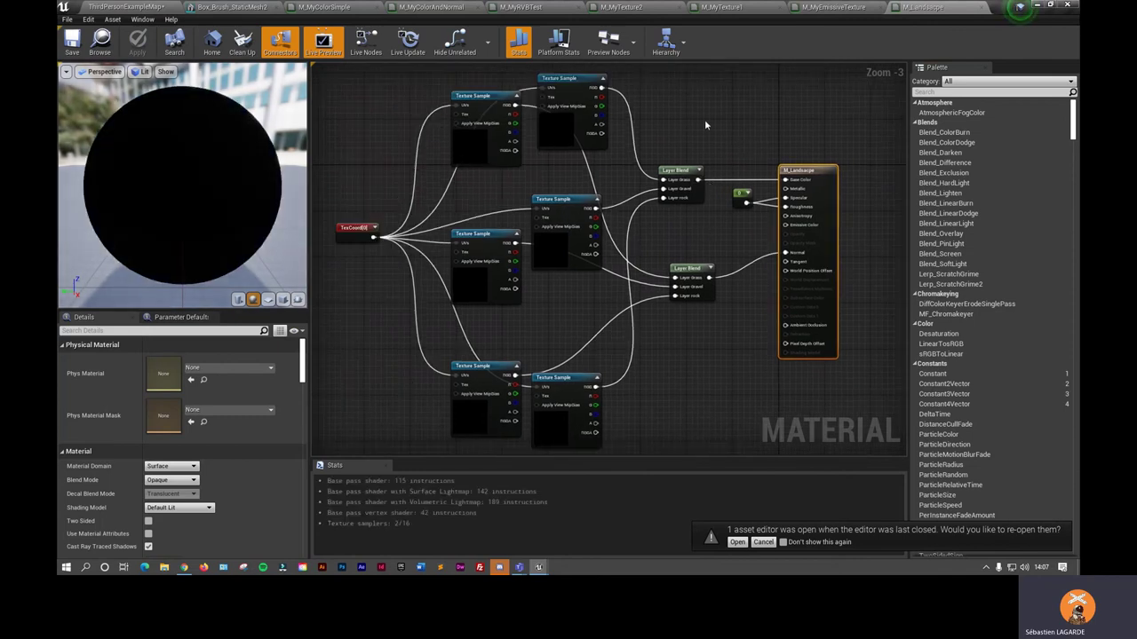
right_drag(752, 138, 729, 131)
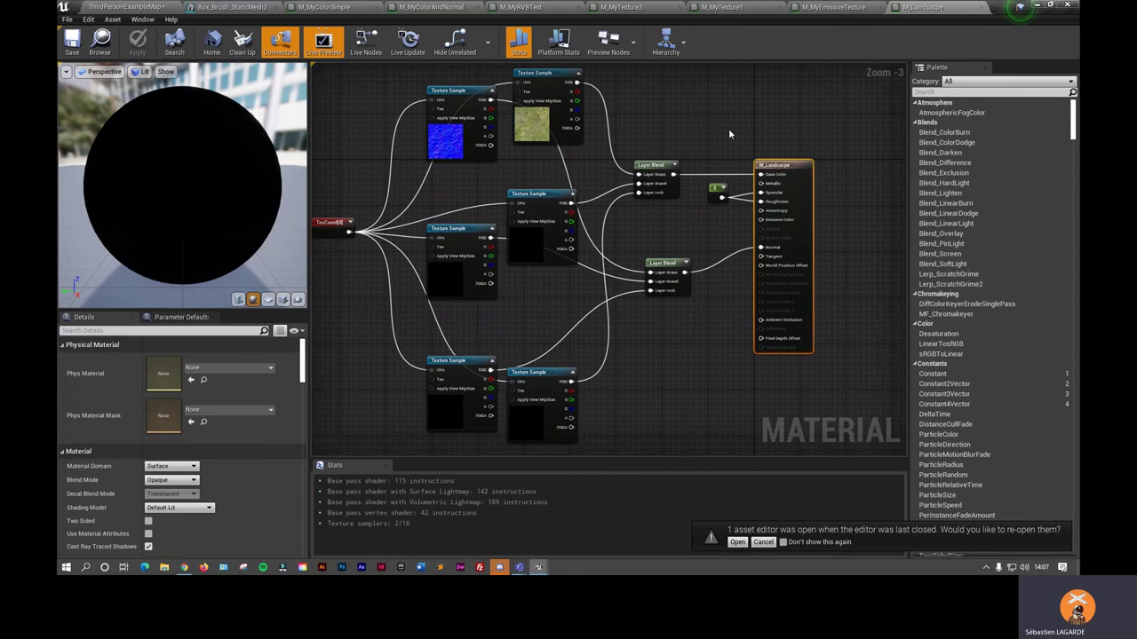
drag(676, 461, 676, 498)
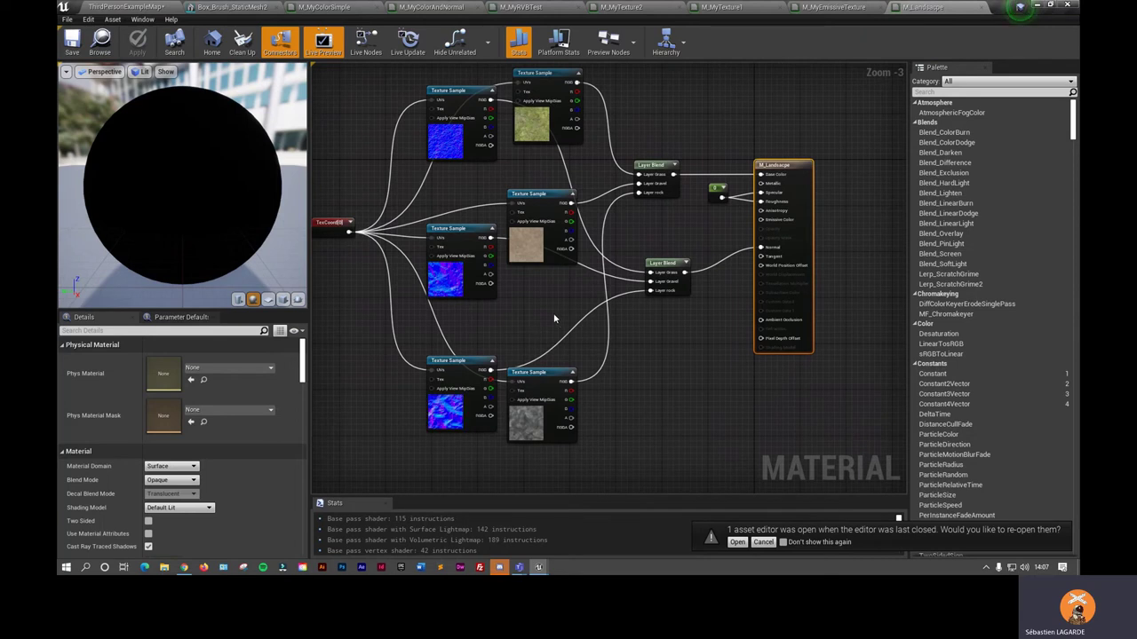
right_drag(692, 103, 719, 118)
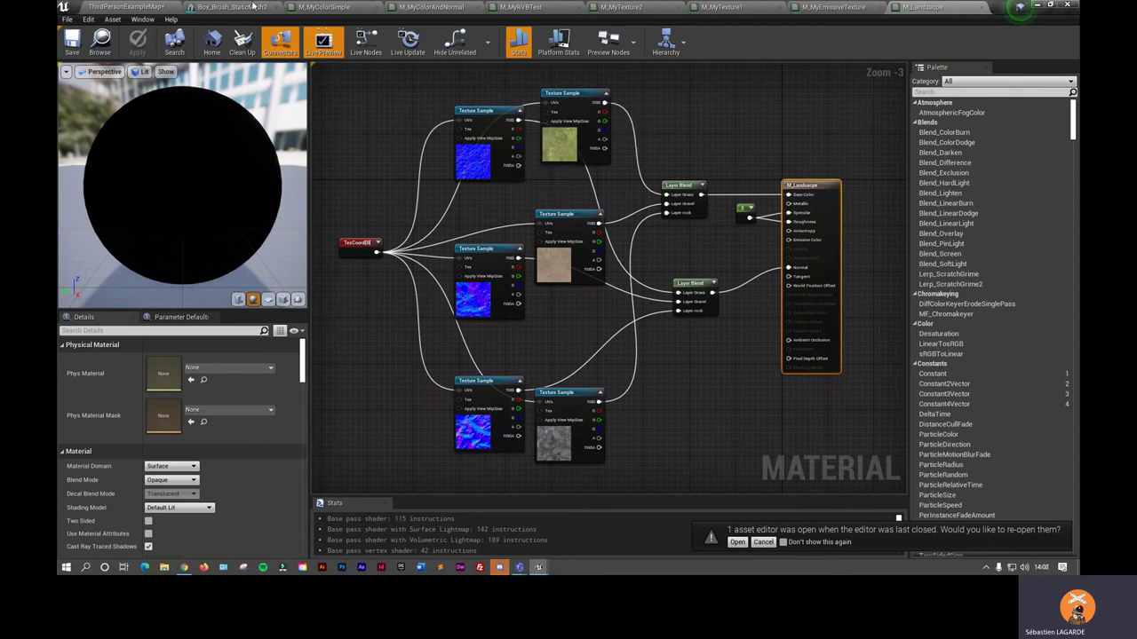
click(133, 7)
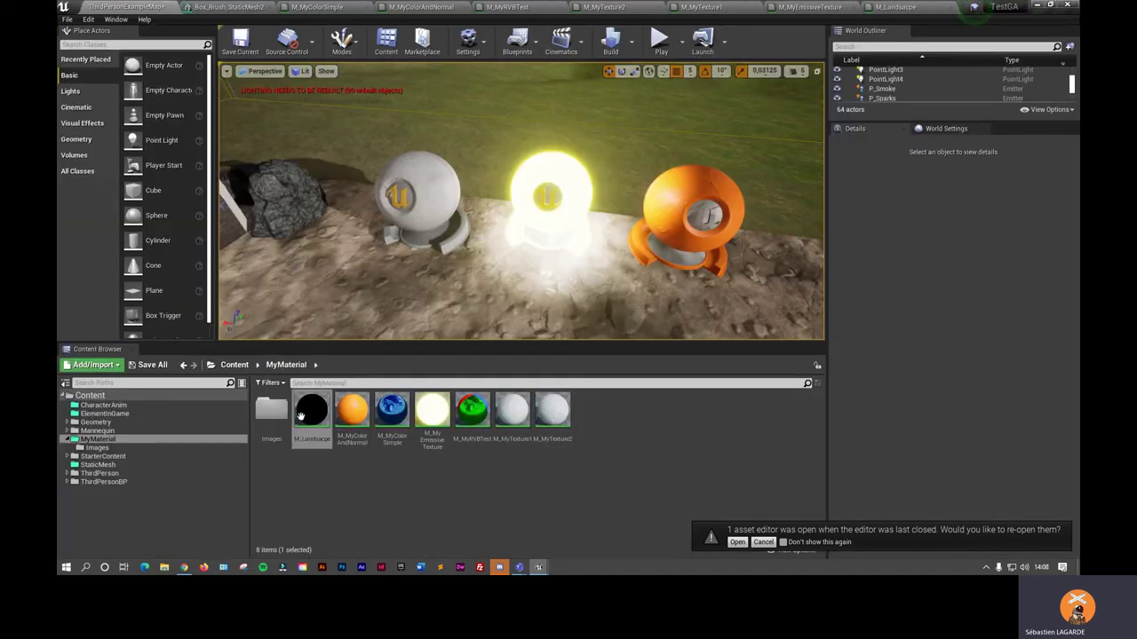
- Go up to the root Content folder and check the StaticMesh folder's options without changing anything
key(alt+Left)
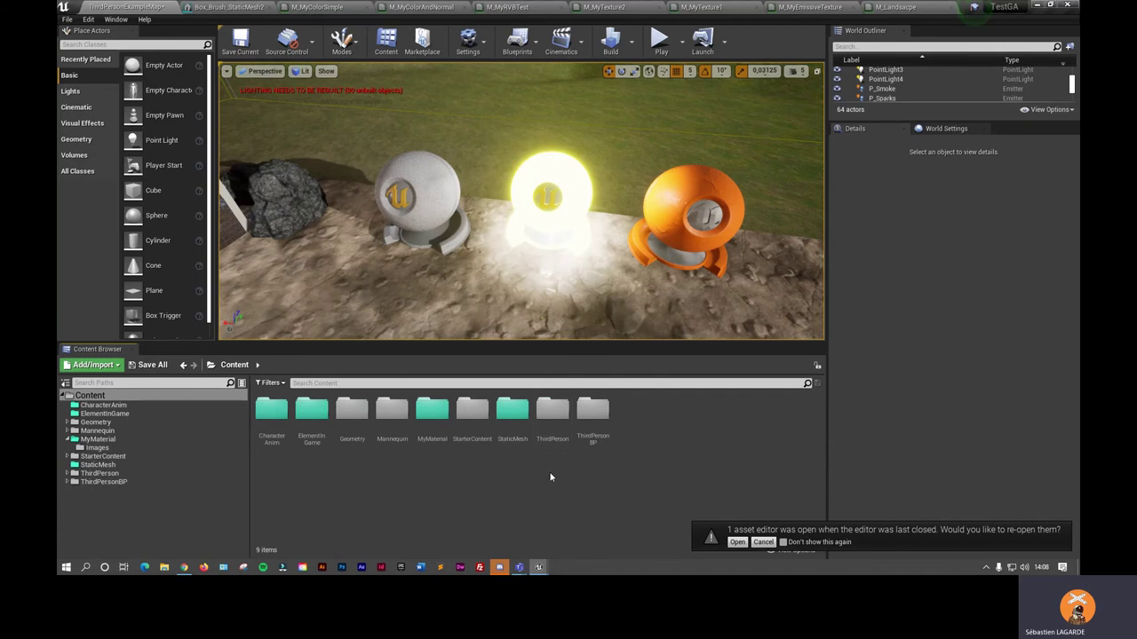
right_click(513, 418)
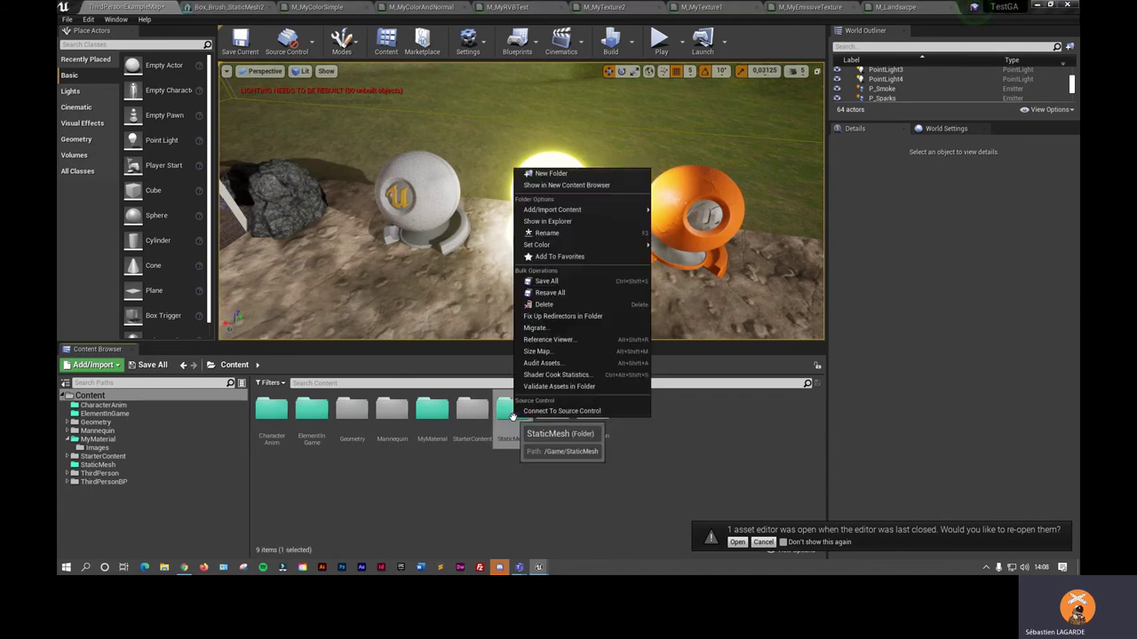
mouse_move(560, 245)
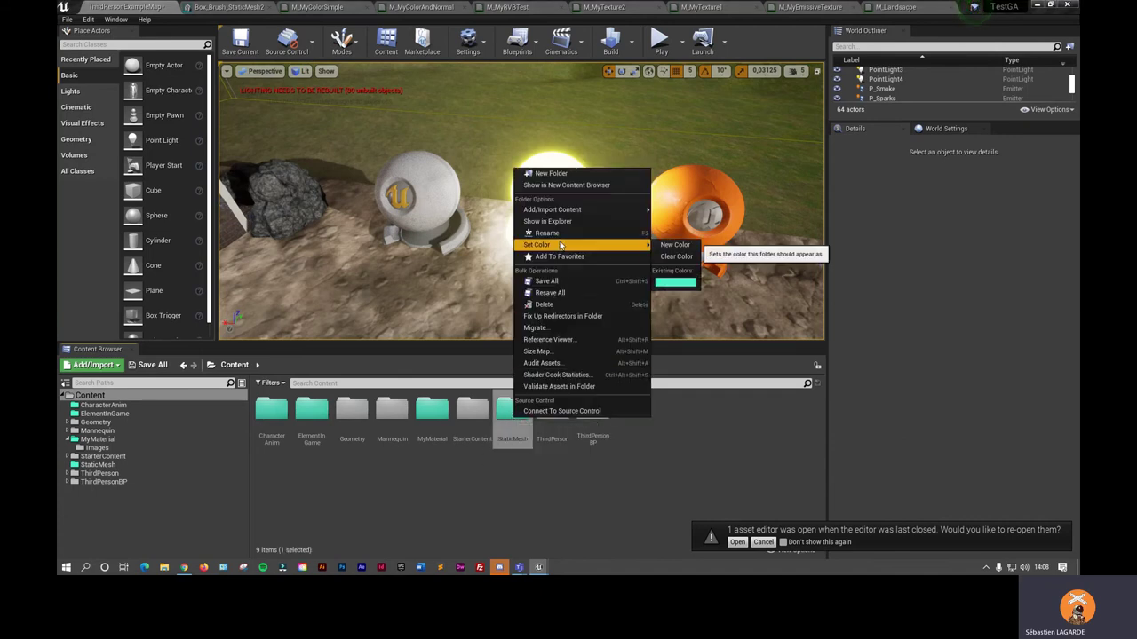
click(508, 502)
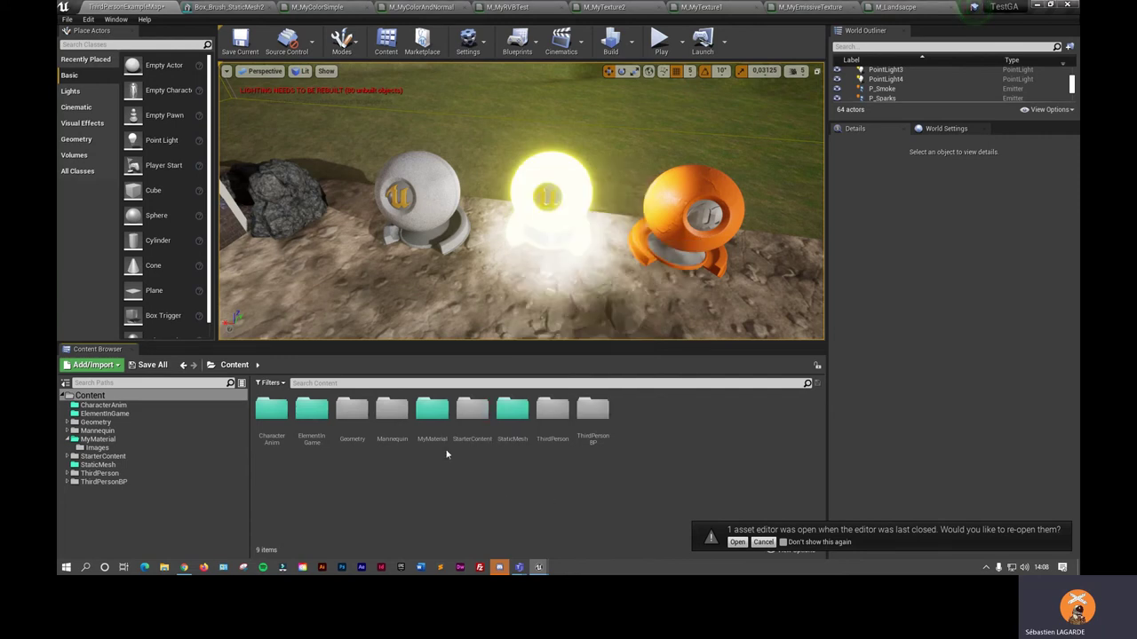
- In StarterContent > Textures, select T_Ground_Grass_D and T_Ground_Grass_N, then return to M_Landscape
double_click(471, 410)
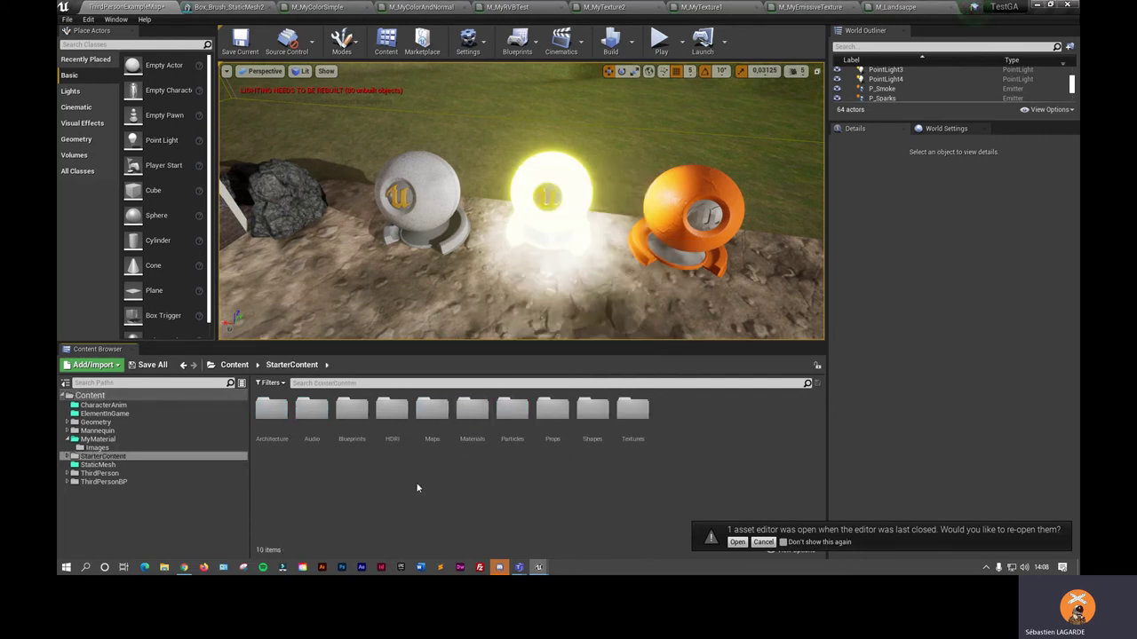
double_click(632, 413)
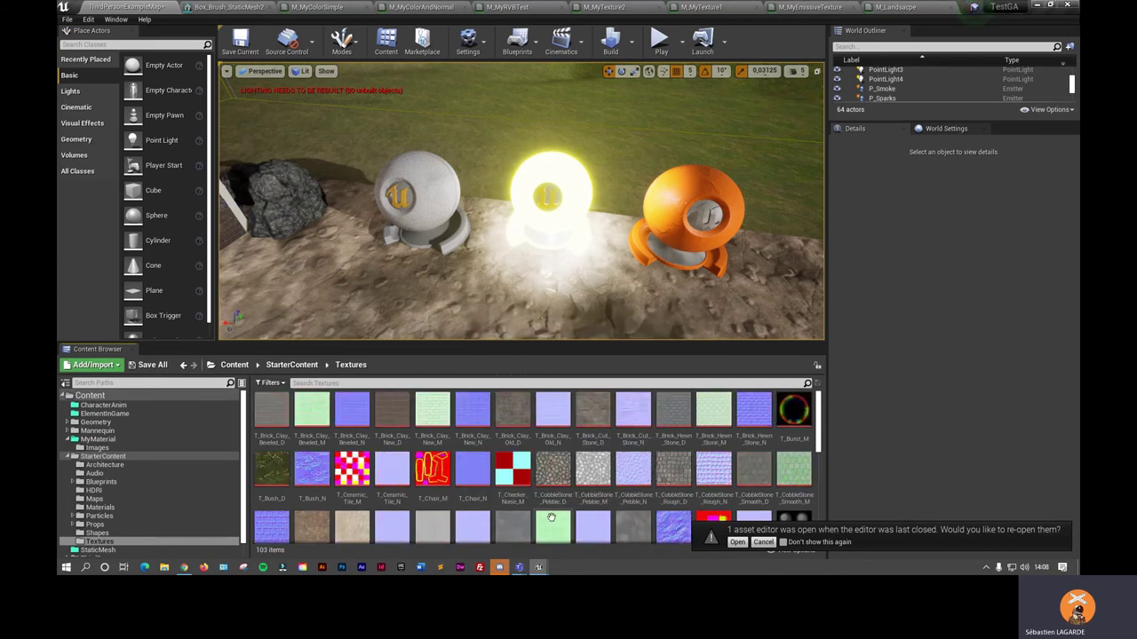
scroll(510, 514, down, 2)
scroll(516, 517, down, 1)
click(523, 474)
ctrl+click(552, 480)
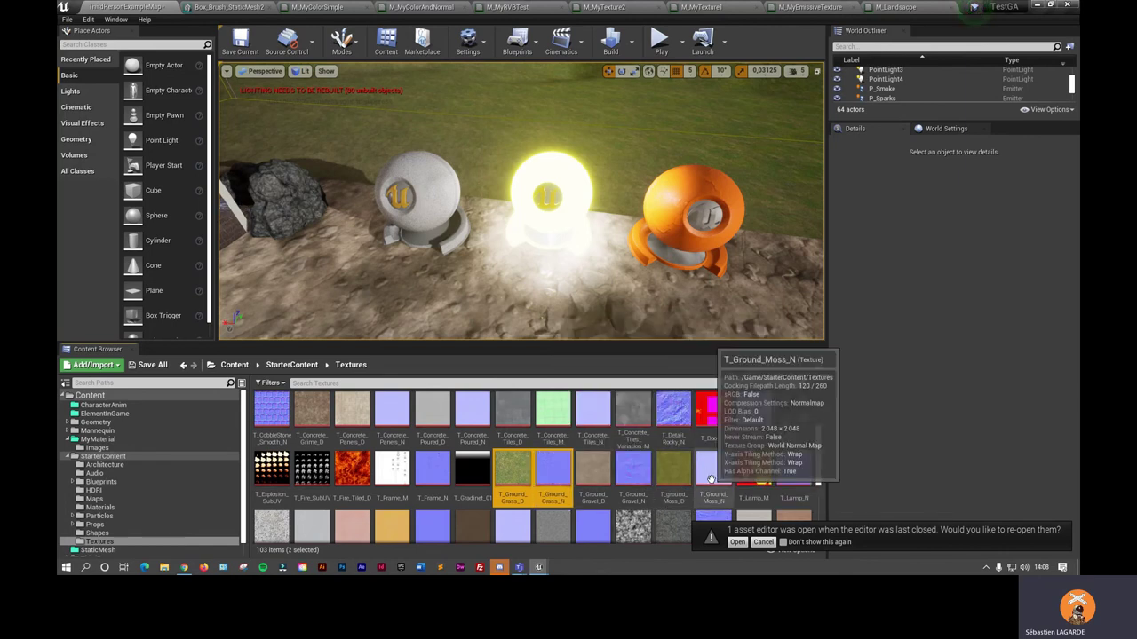
scroll(716, 482, down, 1)
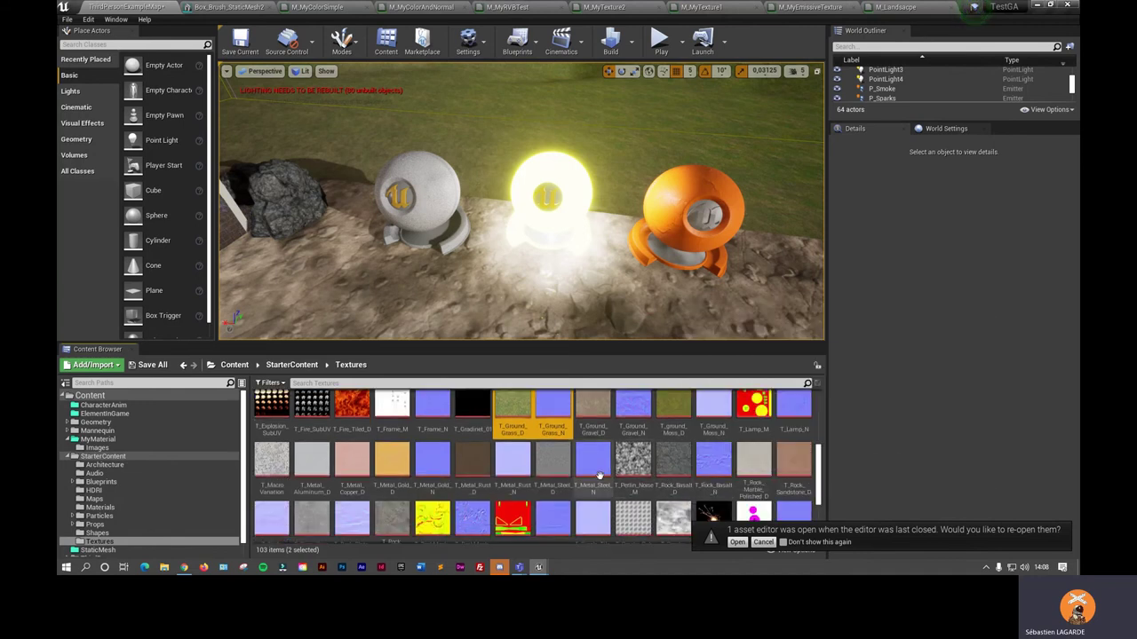
scroll(702, 480, up, 1)
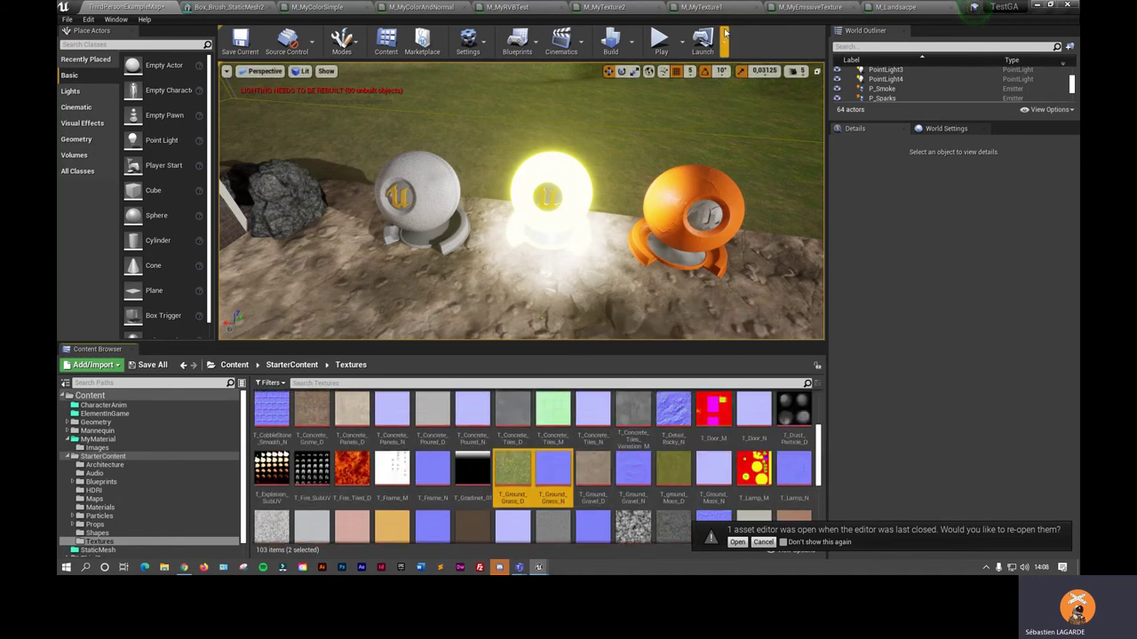
click(897, 7)
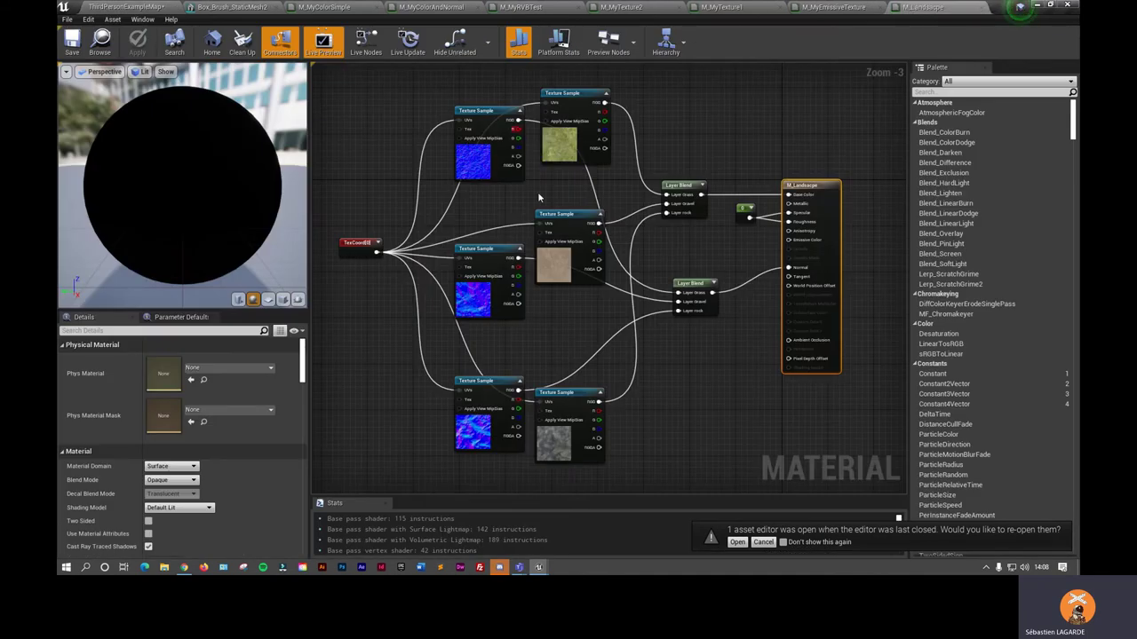
right_drag(701, 361, 677, 371)
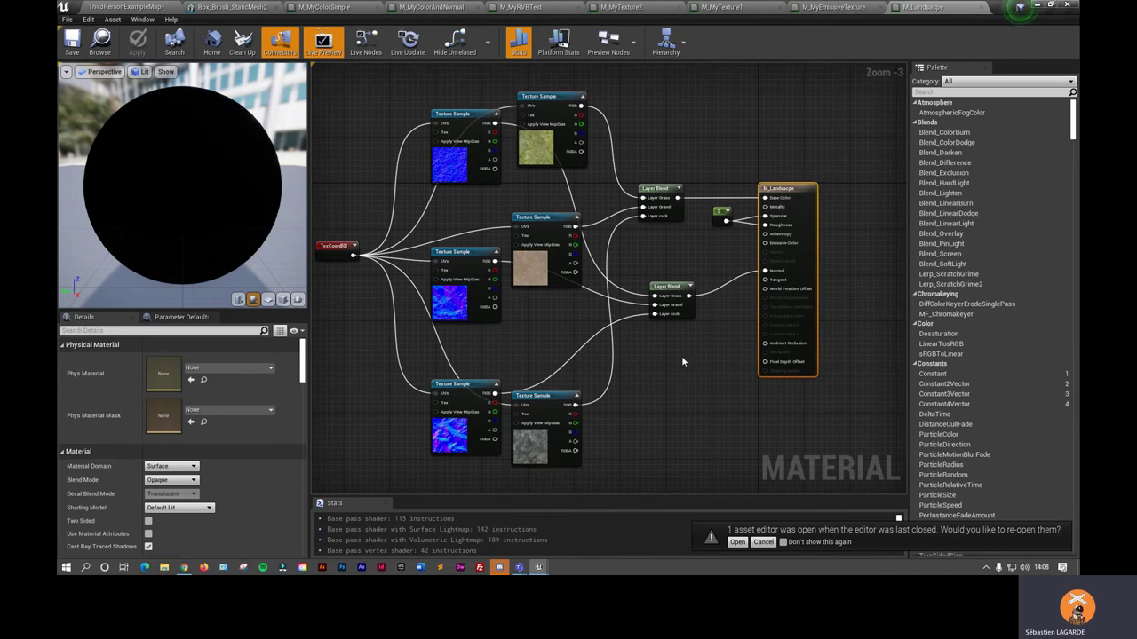
mouse_move(767, 226)
right_drag(666, 253, 677, 242)
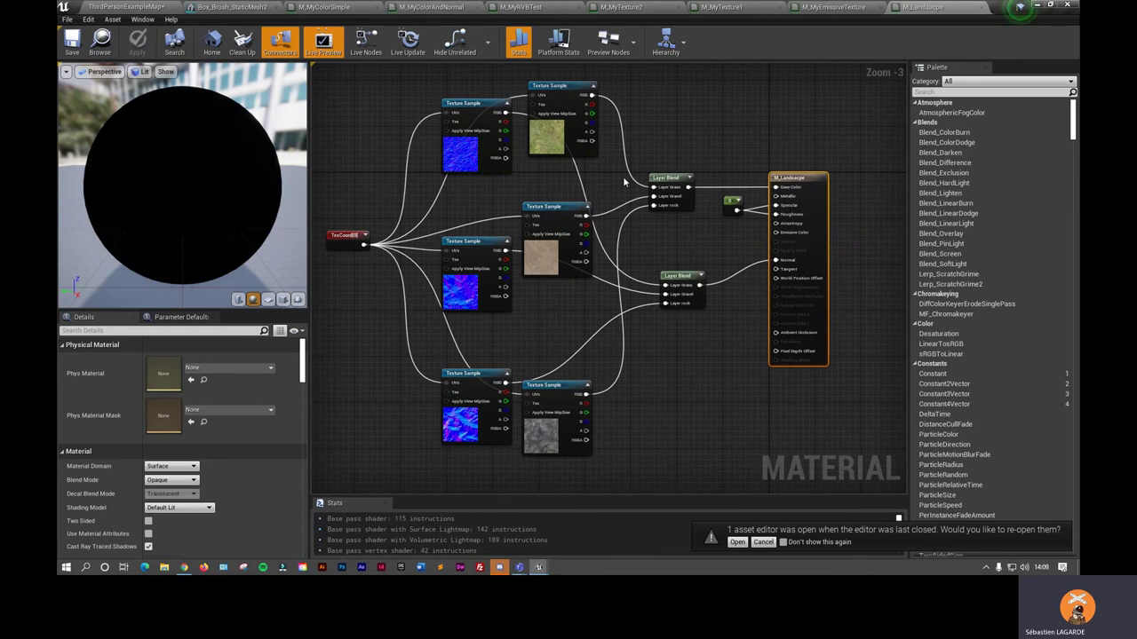
right_click(674, 132)
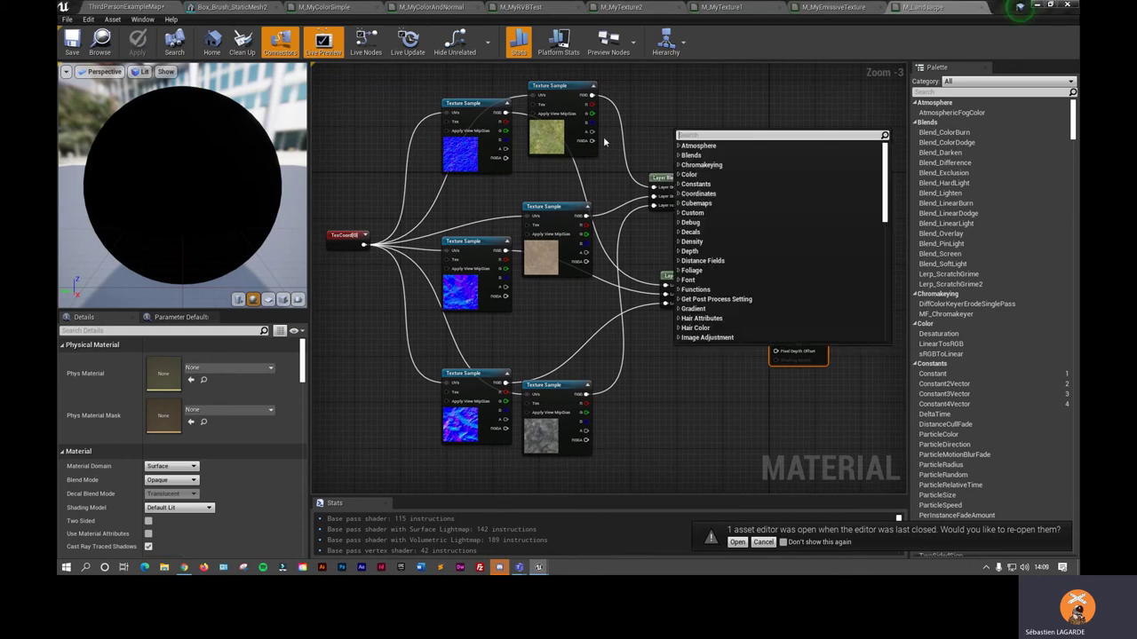
text(layer)
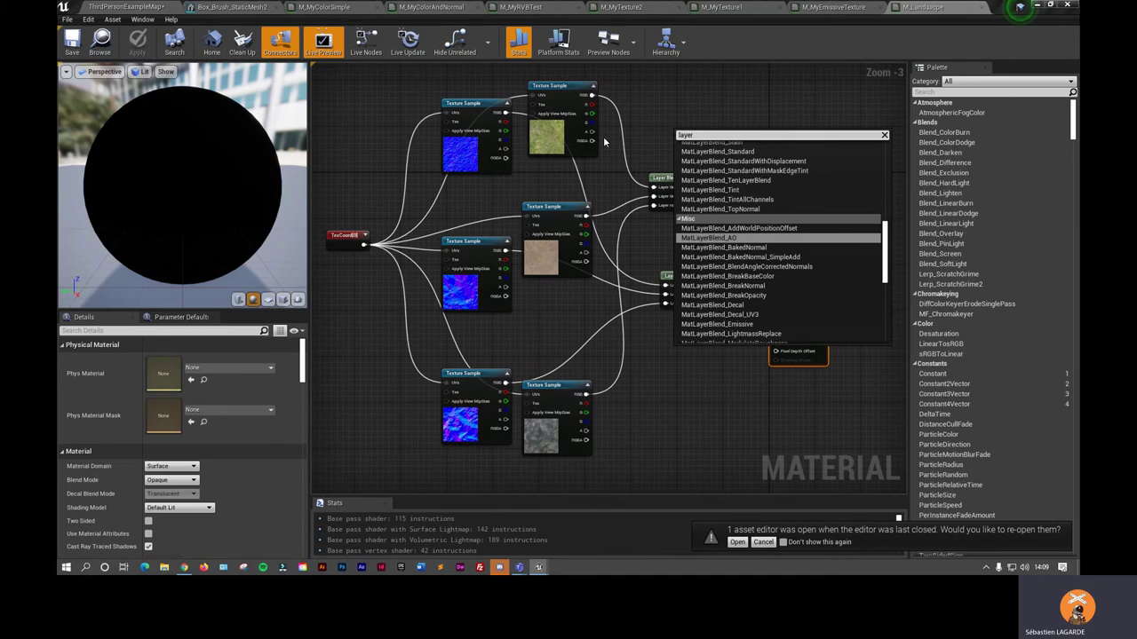
text( bla)
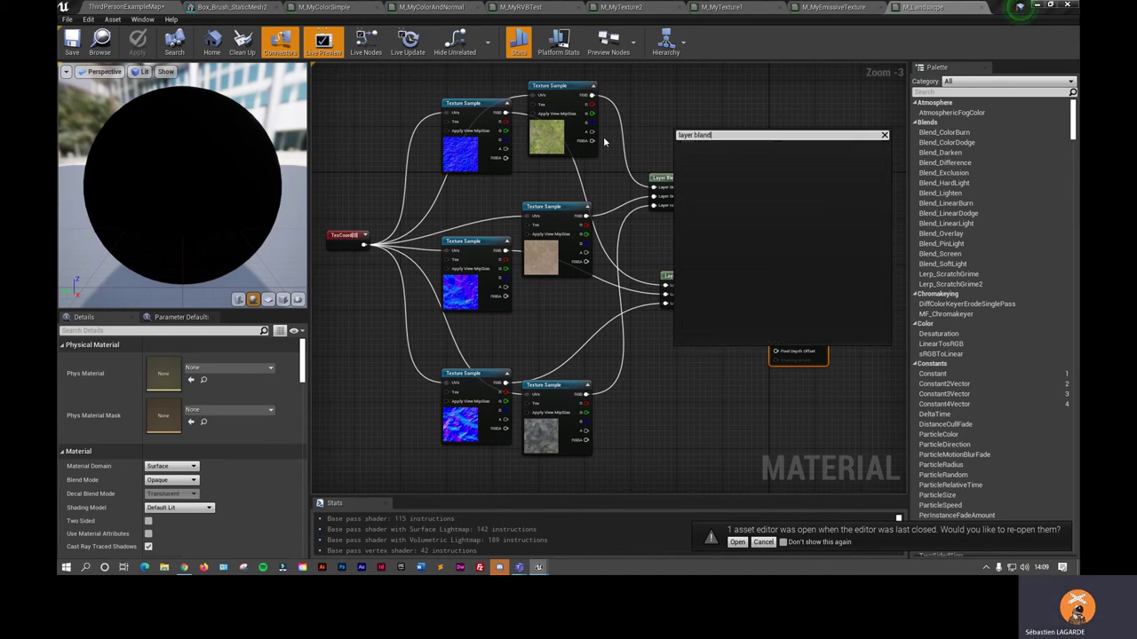
key(BackSpace)
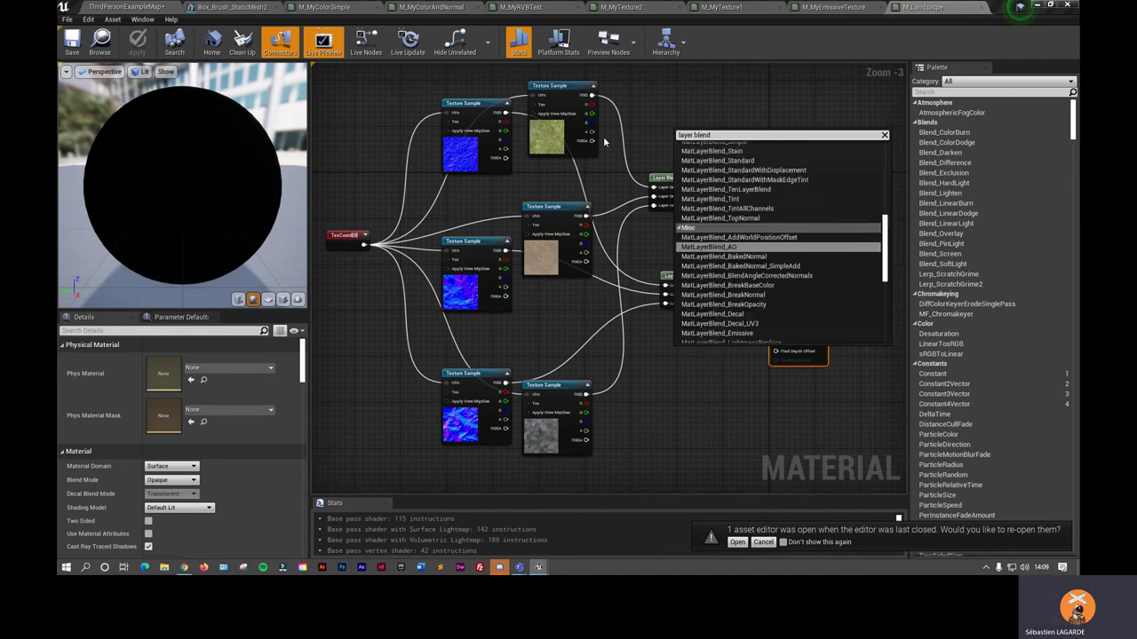
mouse_move(886, 254)
mouse_down()
mouse_move(883, 325)
mouse_move(886, 173)
mouse_up()
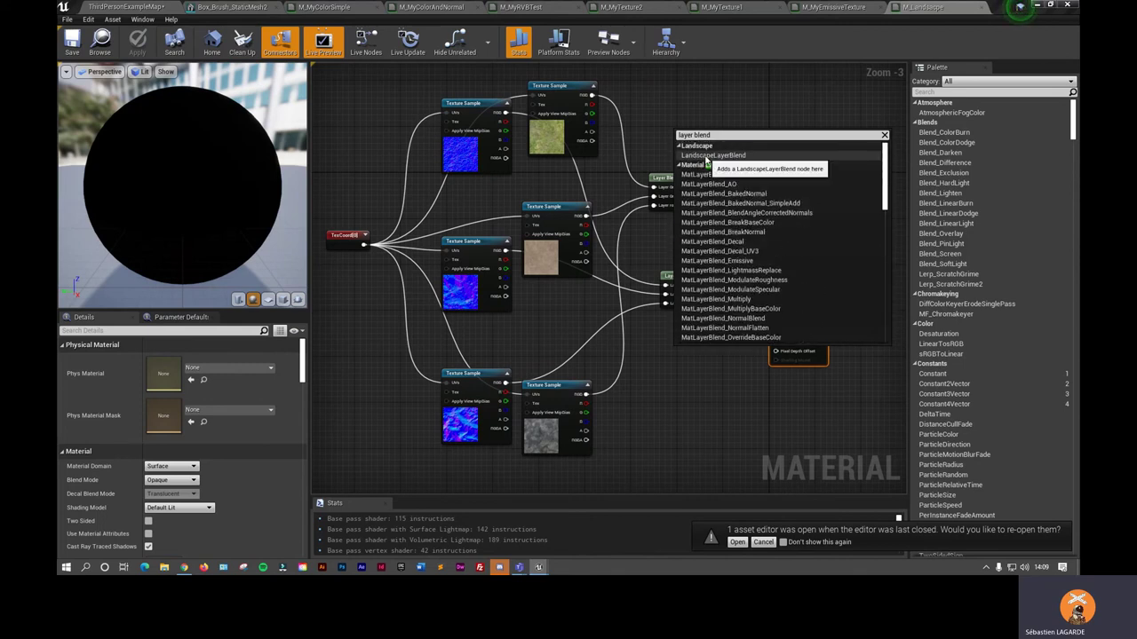
click(707, 156)
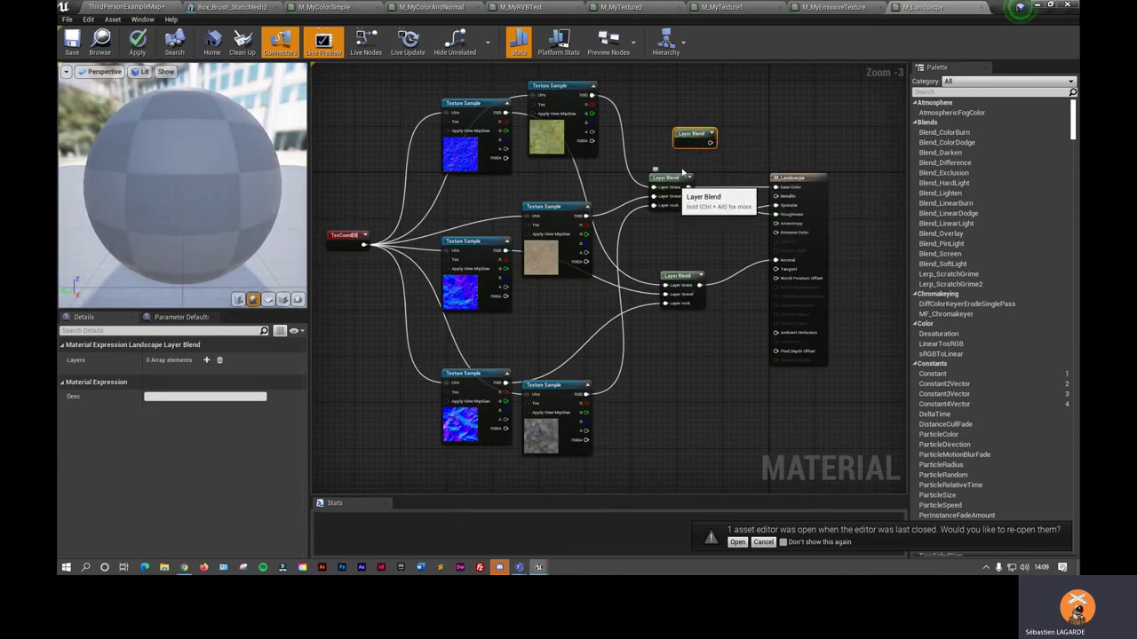
click(206, 360)
click(206, 360)
click(206, 360)
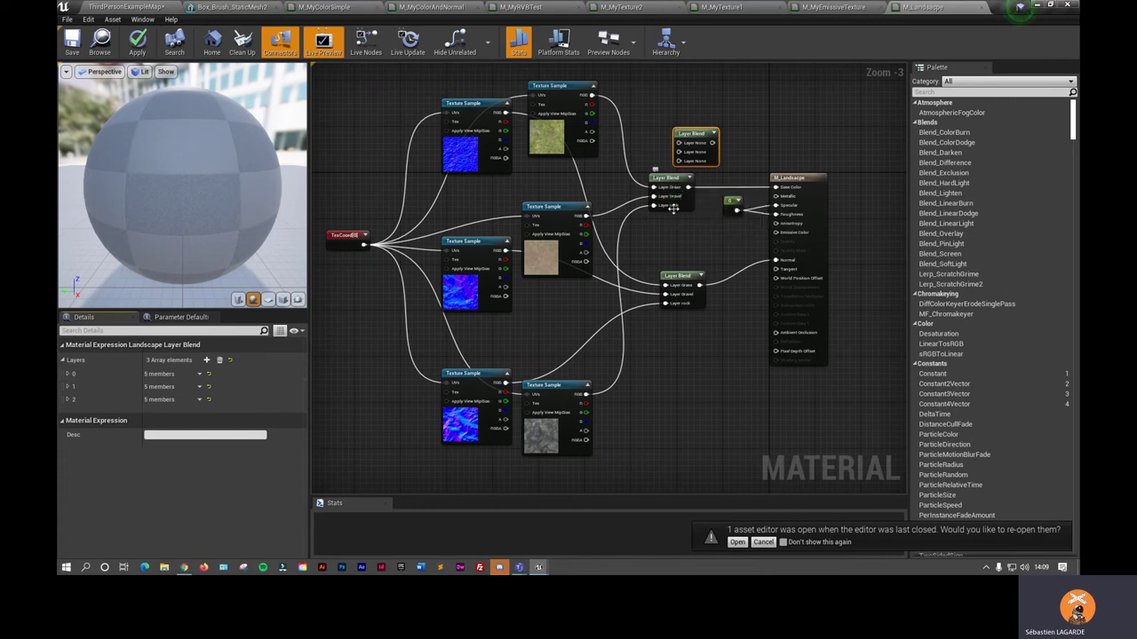
key(Delete)
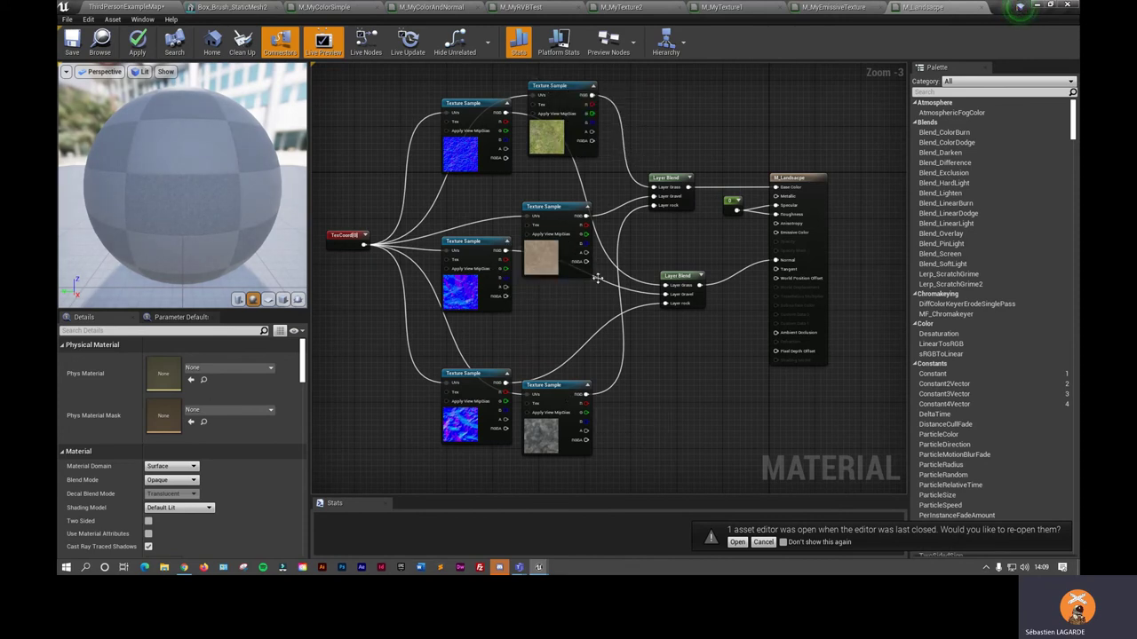
click(669, 178)
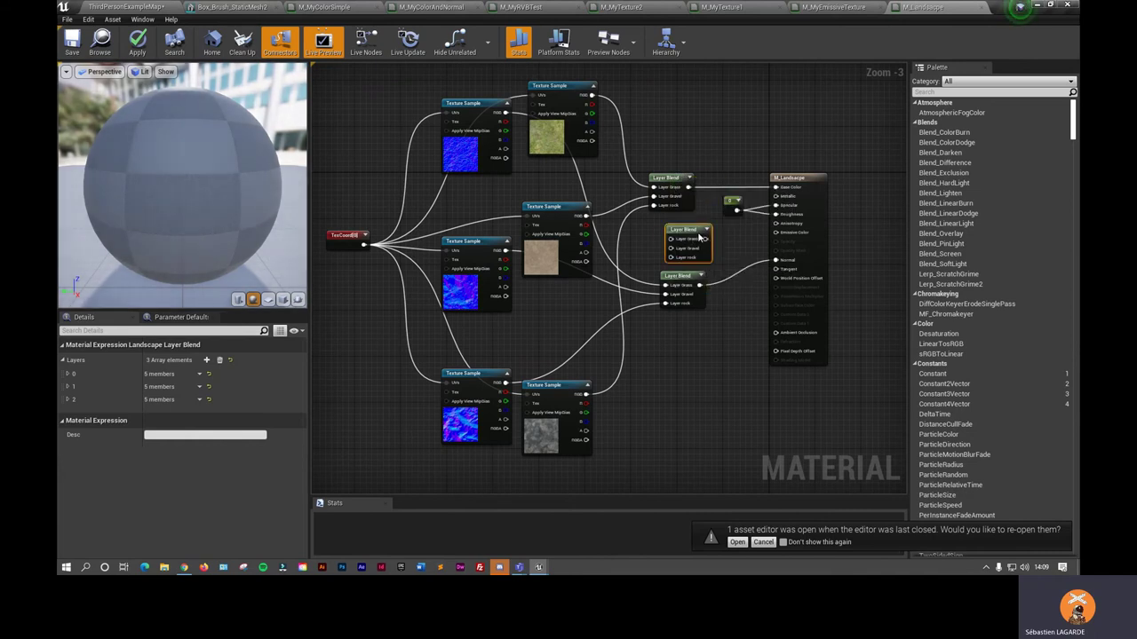
click(697, 239)
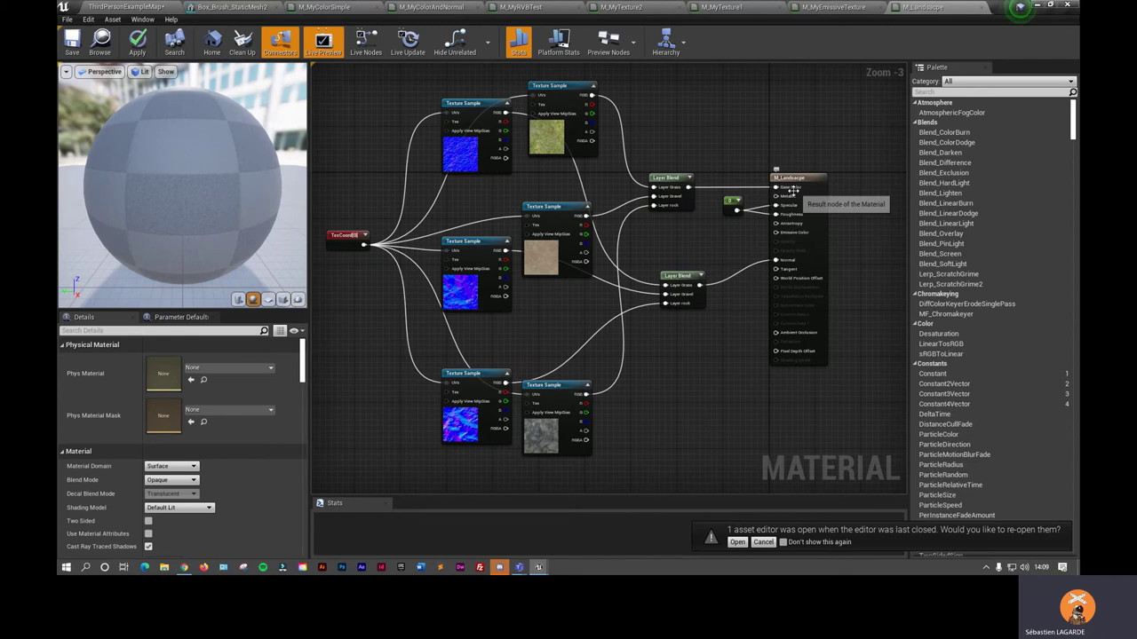
- Add a TextureCoordinate node, delete it again, and select the existing TexCoord node for tiling edits
right_drag(373, 145, 475, 142)
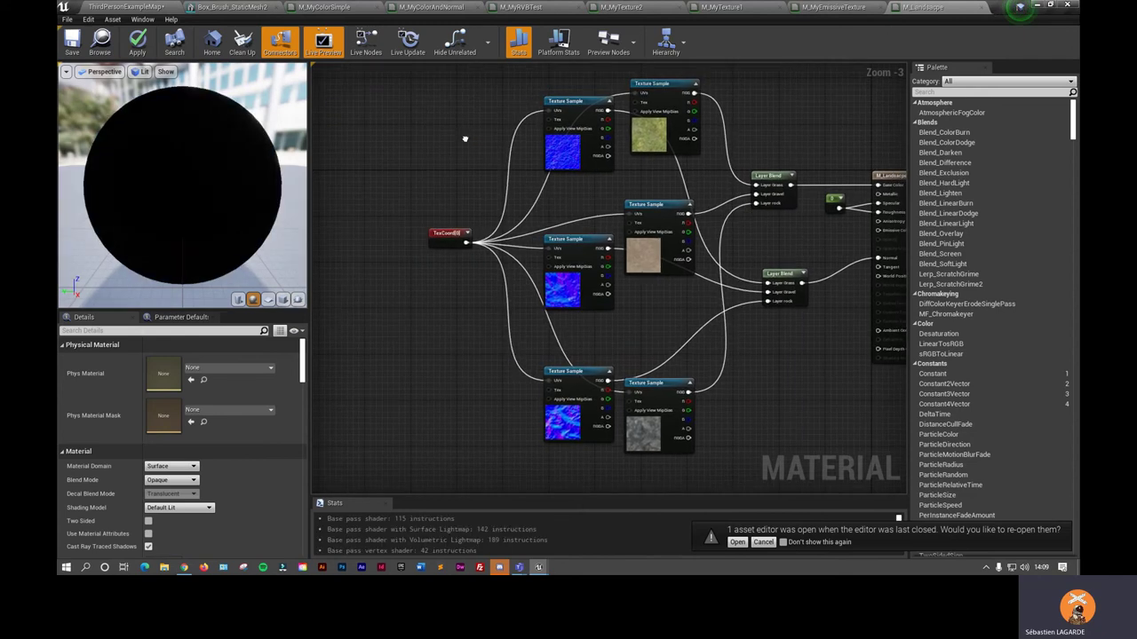
right_click(411, 178)
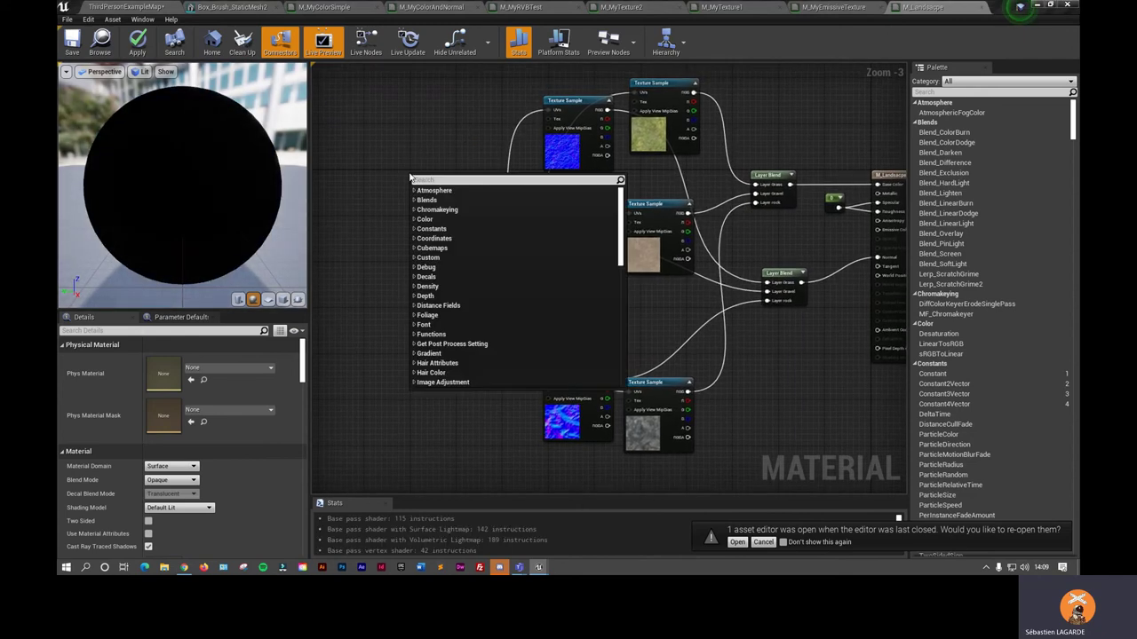
text(Text)
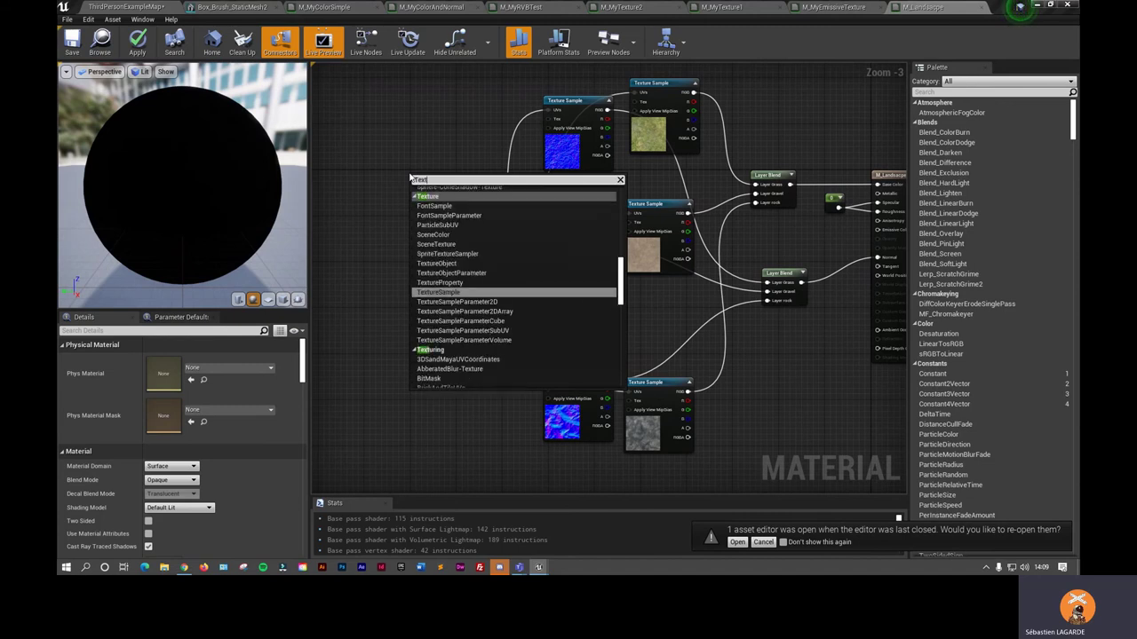
text(ure coor)
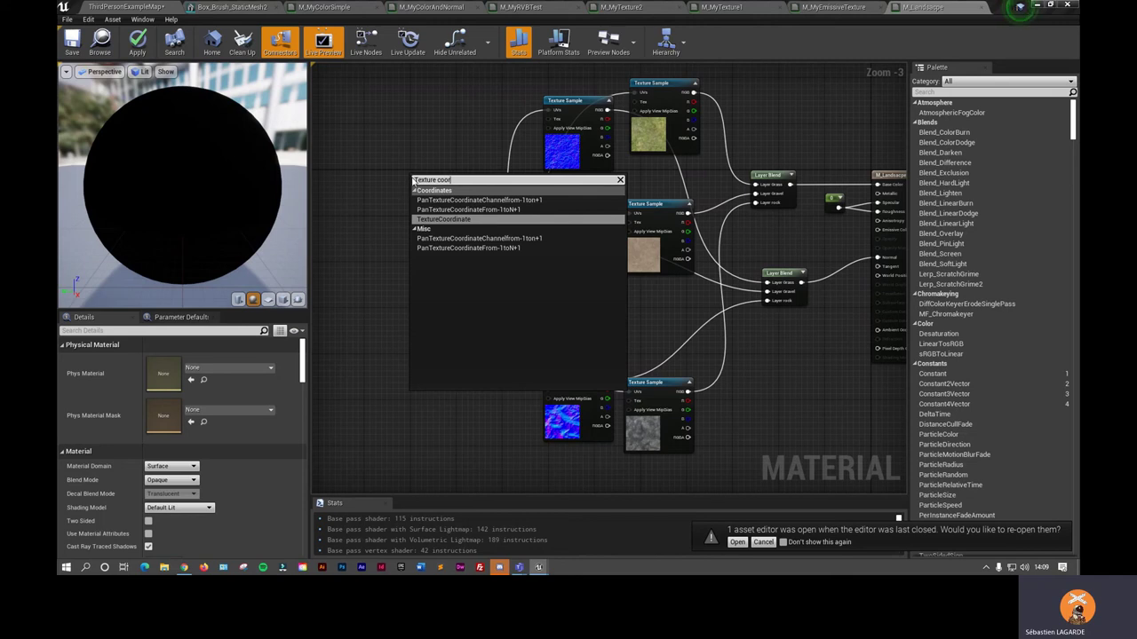
click(443, 219)
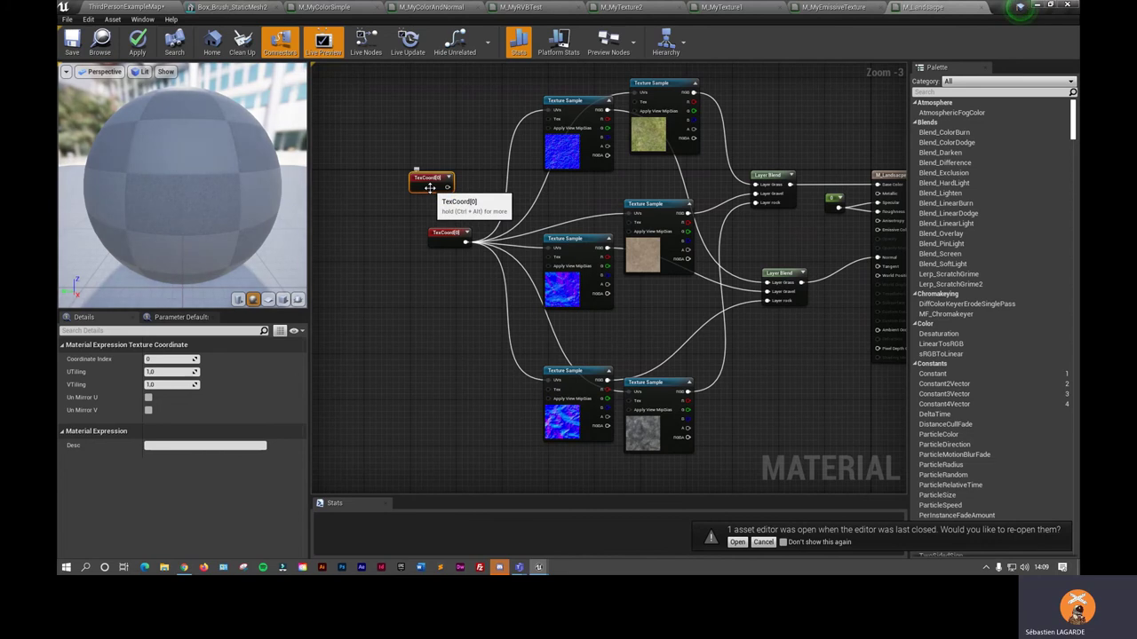
key(Delete)
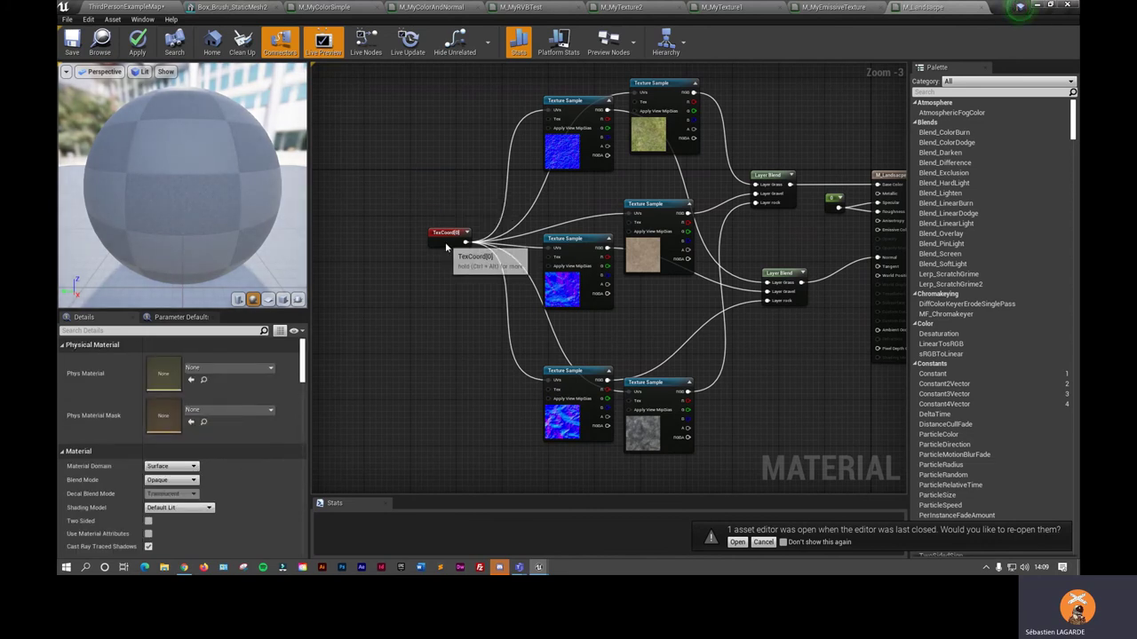
click(447, 245)
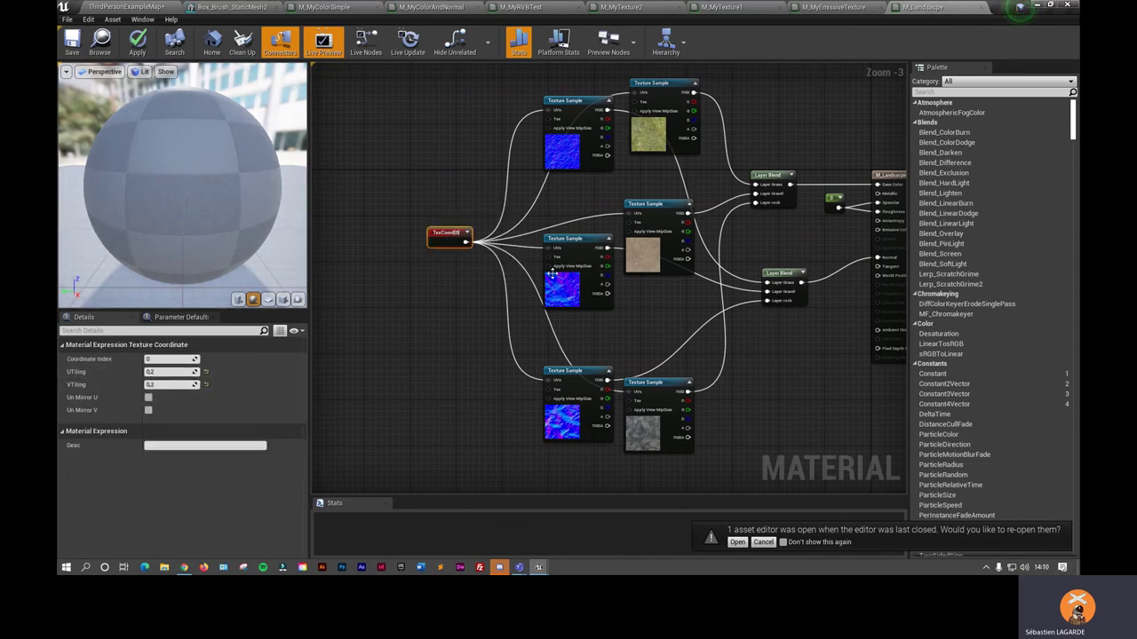
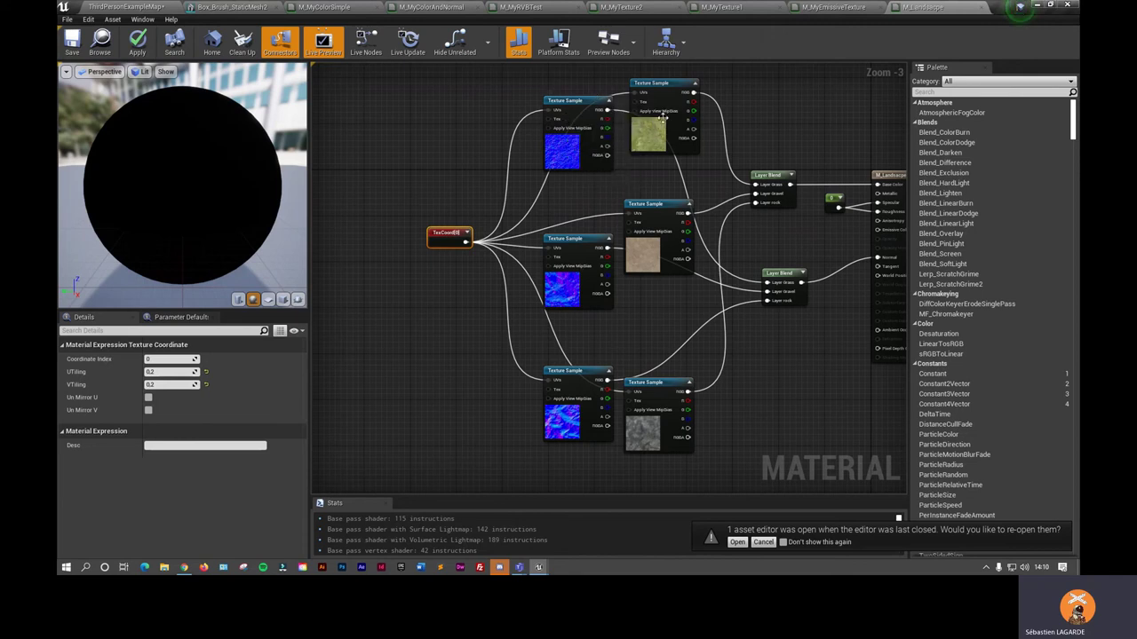
- Close the M_MyColorSimple, M_MyRVBTest, M_MyTexture1/2, M_MyEmissiveTexture and M_Landscape editors, discarding all changes
right_drag(797, 382, 763, 354)
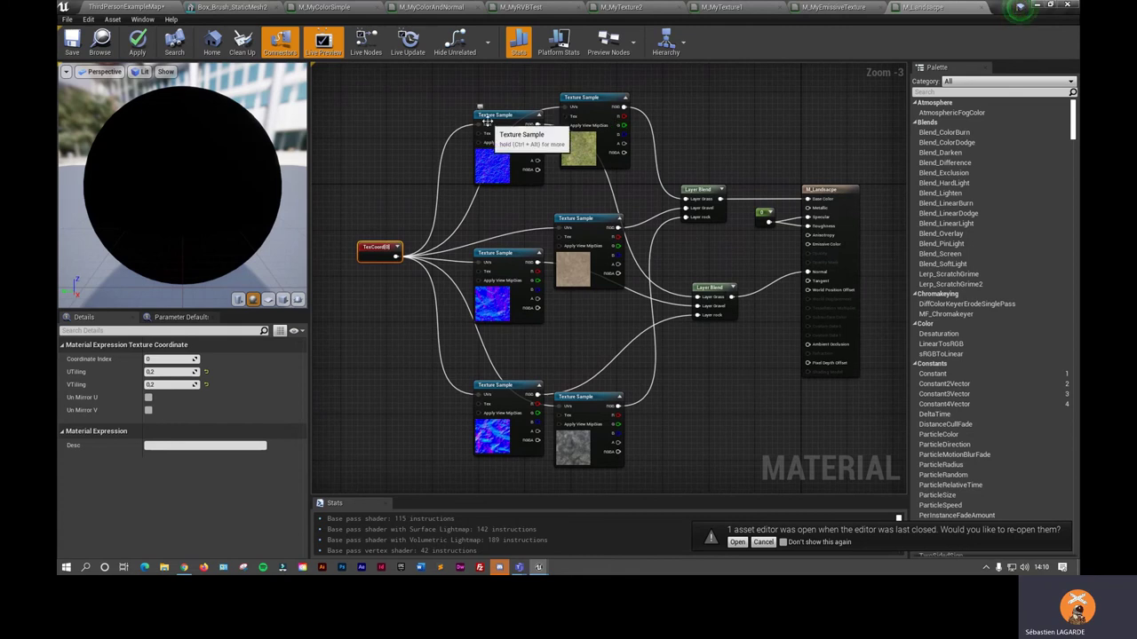
click(381, 8)
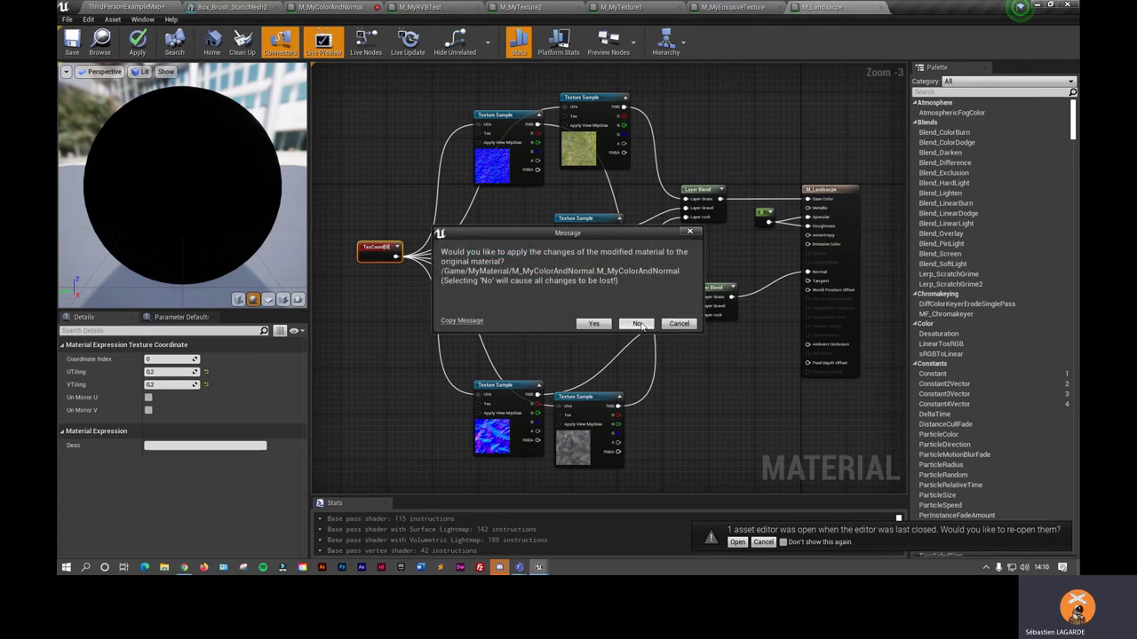
click(638, 324)
click(376, 8)
click(376, 8)
click(377, 8)
click(377, 8)
click(376, 8)
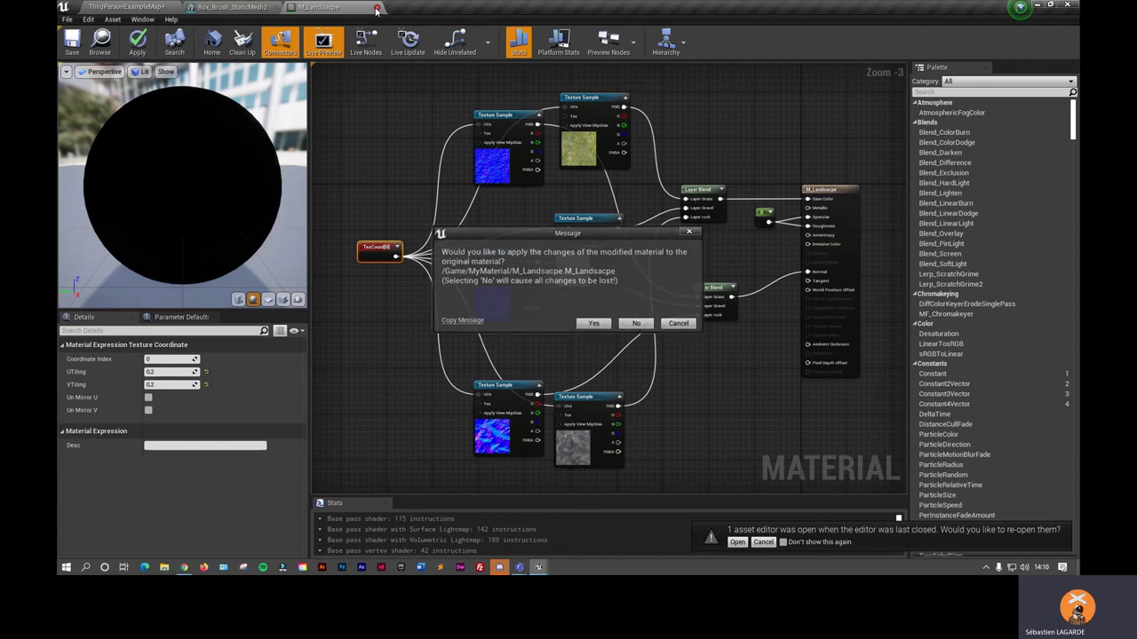
click(637, 324)
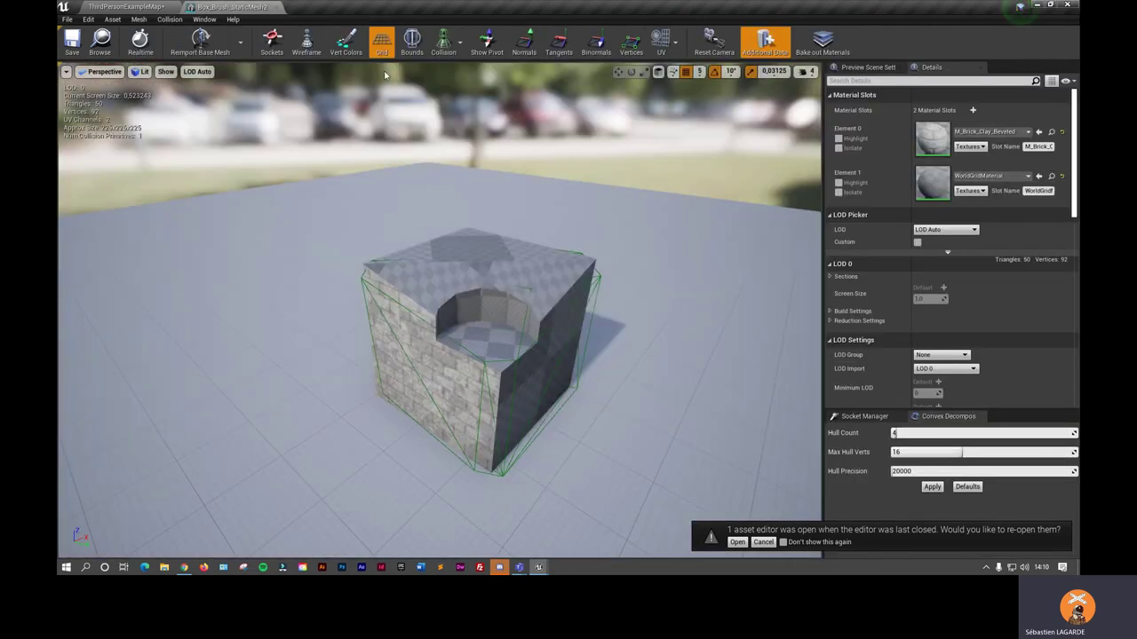
- Close the Box_Brush_StaticMesh2 editor, pull the view back over the map, and enter Landscape mode
click(276, 7)
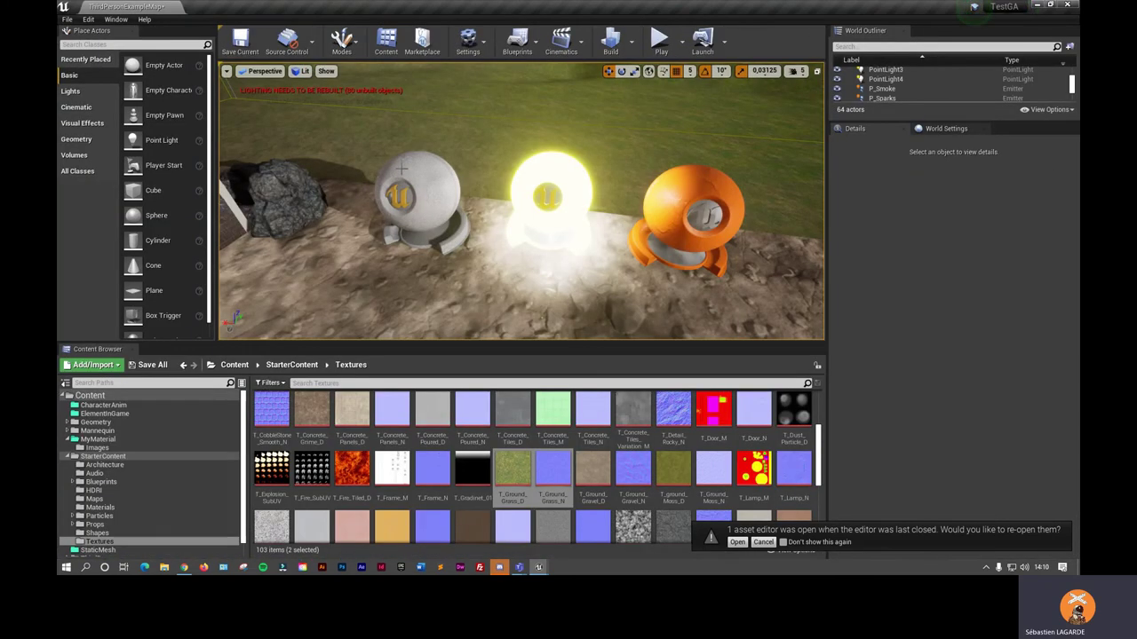
right_drag(521, 202, 521, 231)
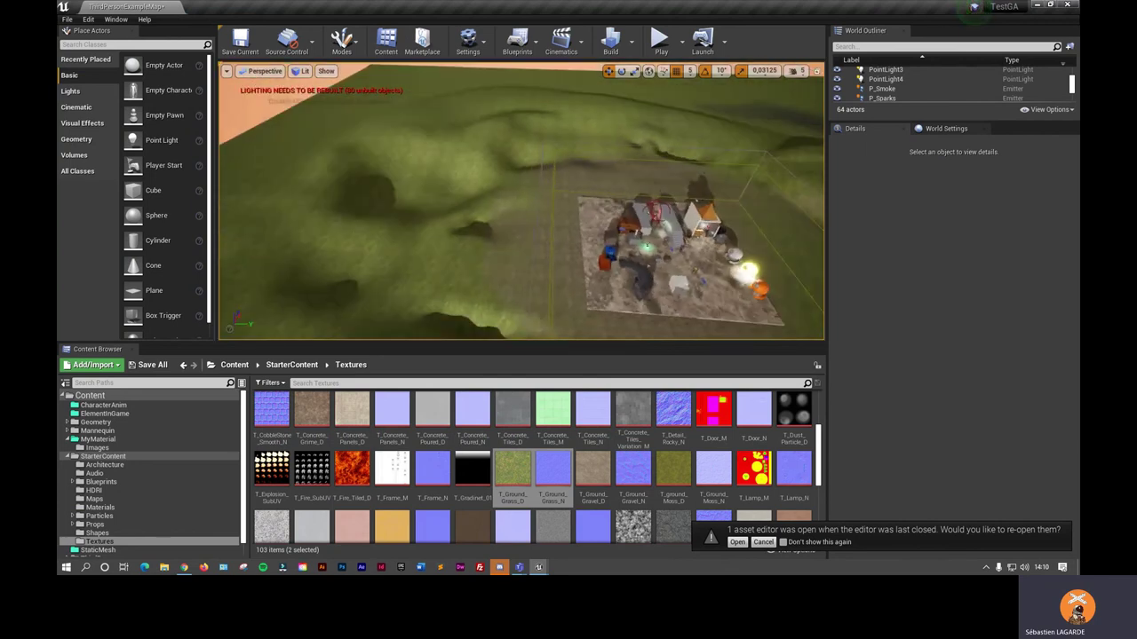
right_drag(297, 140, 297, 140)
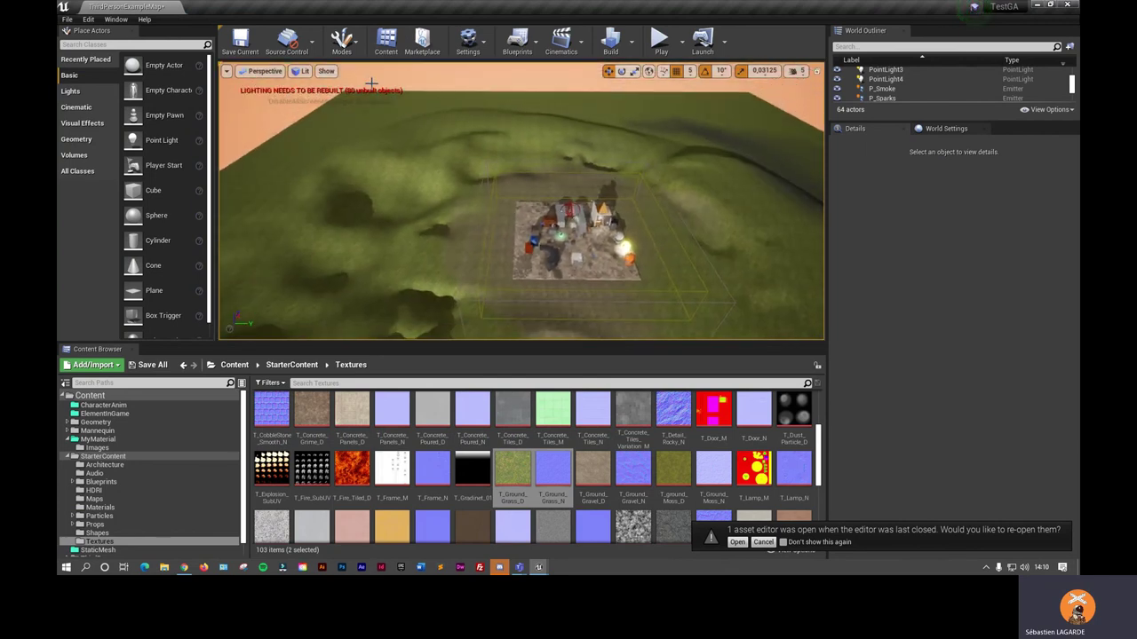
click(343, 40)
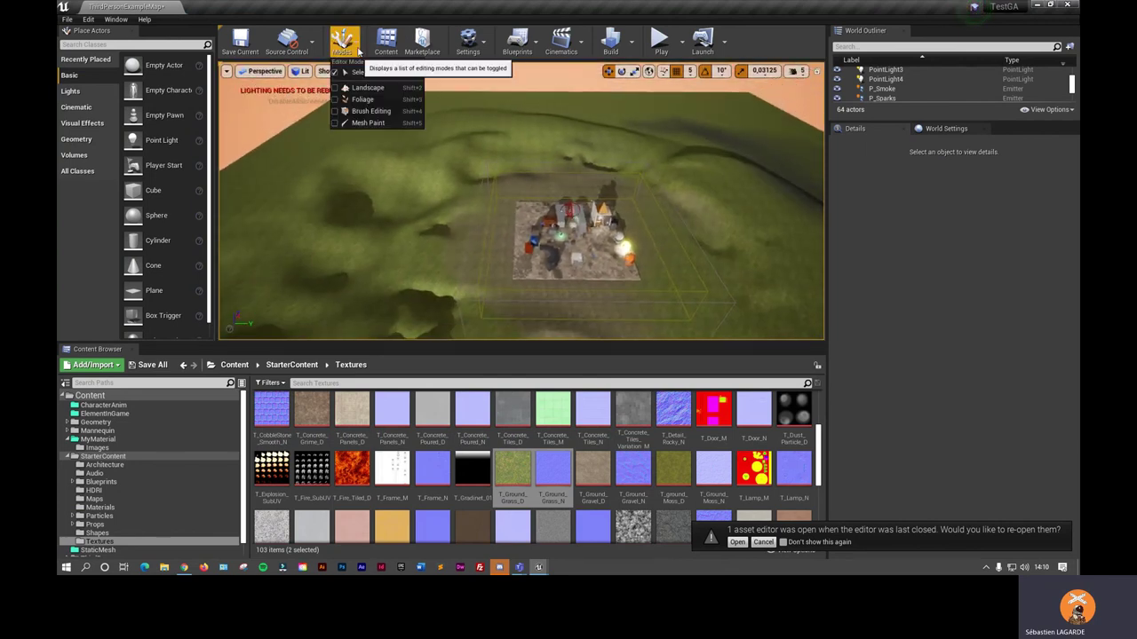
click(378, 90)
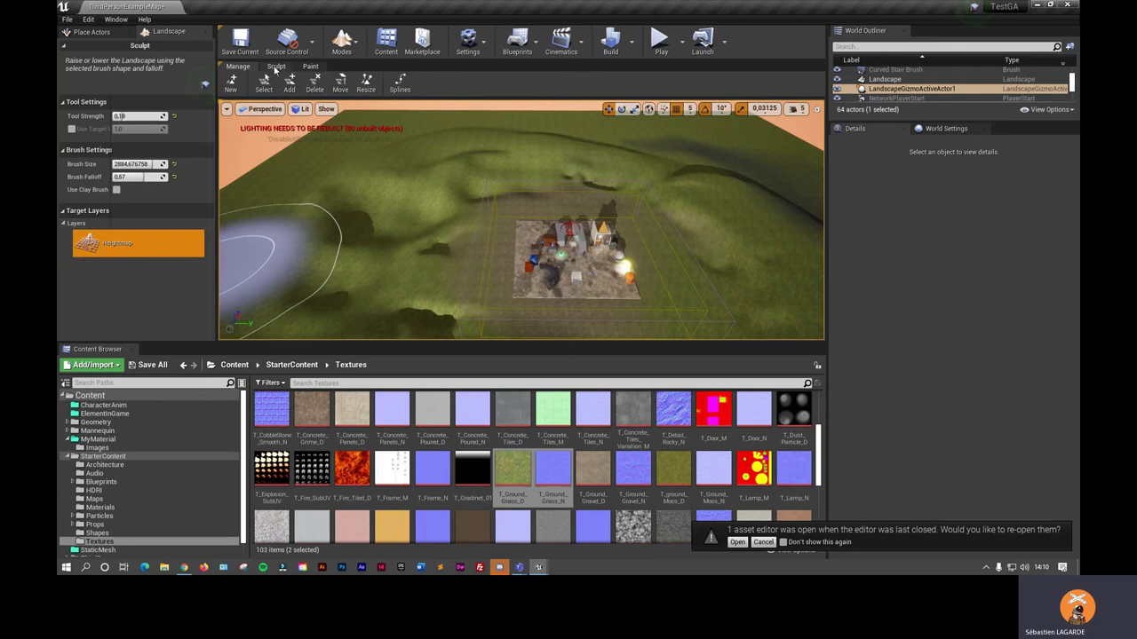
- Preview a new 505 x 505 landscape with 63x63 quad sections over the map
click(231, 82)
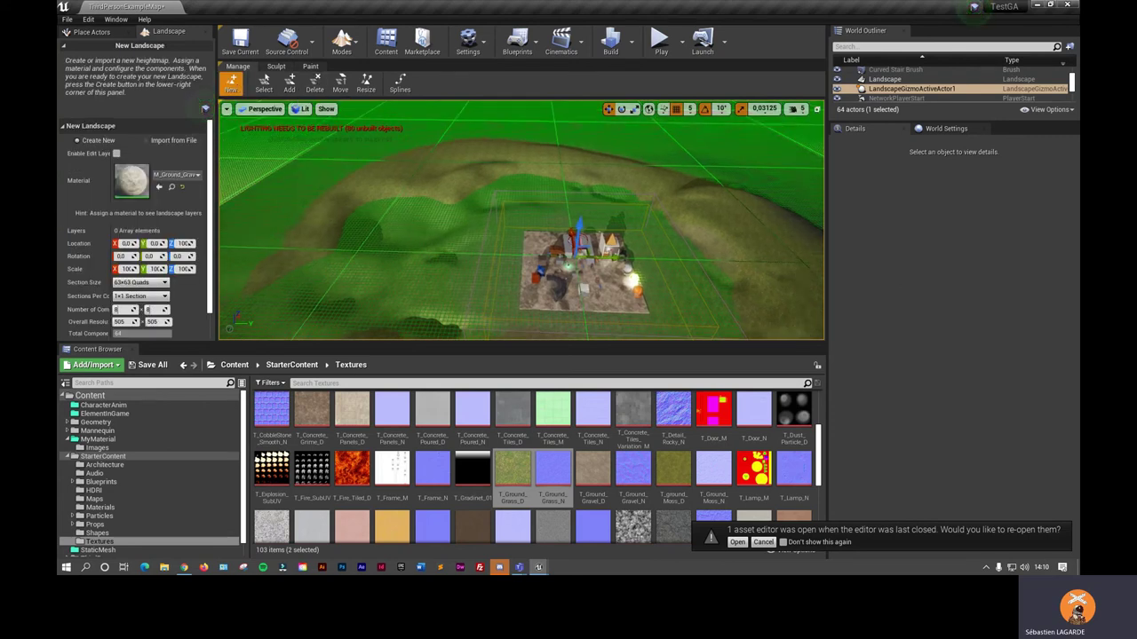
scroll(522, 220, down, 5)
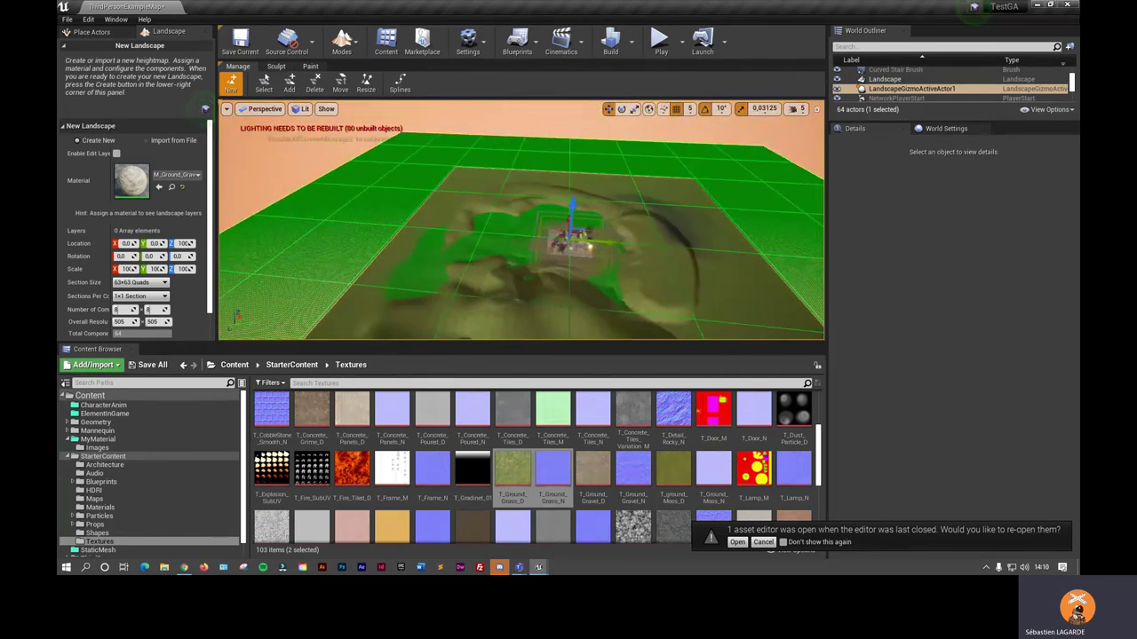
scroll(521, 220, up, 5)
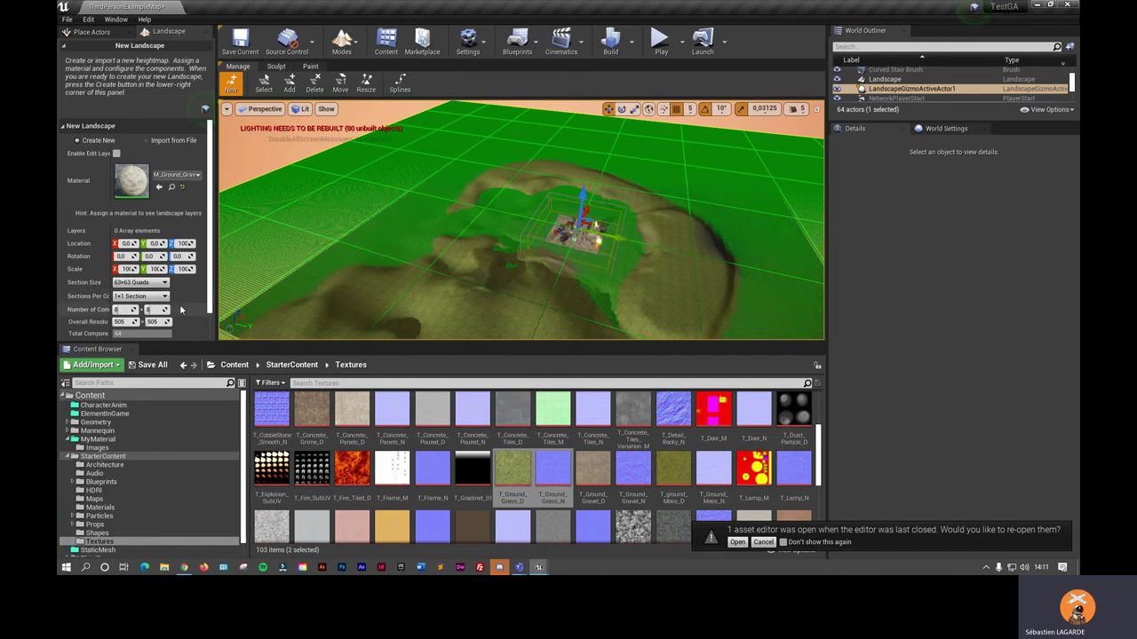
scroll(165, 290, down, 2)
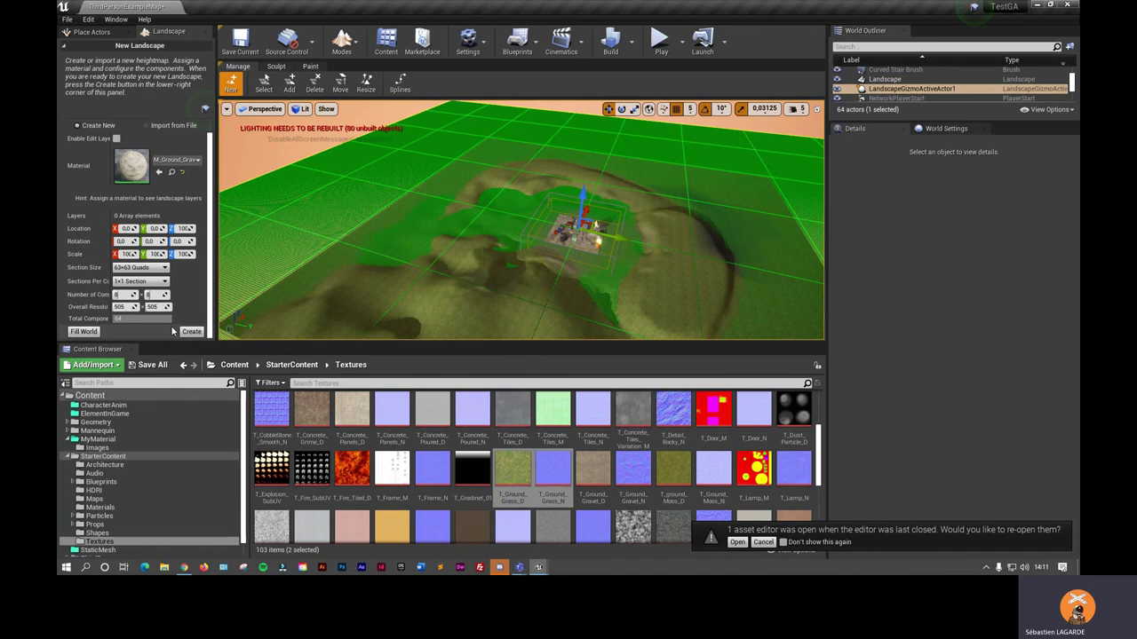
- Select the landscape component at the top edge, try the Add tool, then return to Sculpt
click(264, 89)
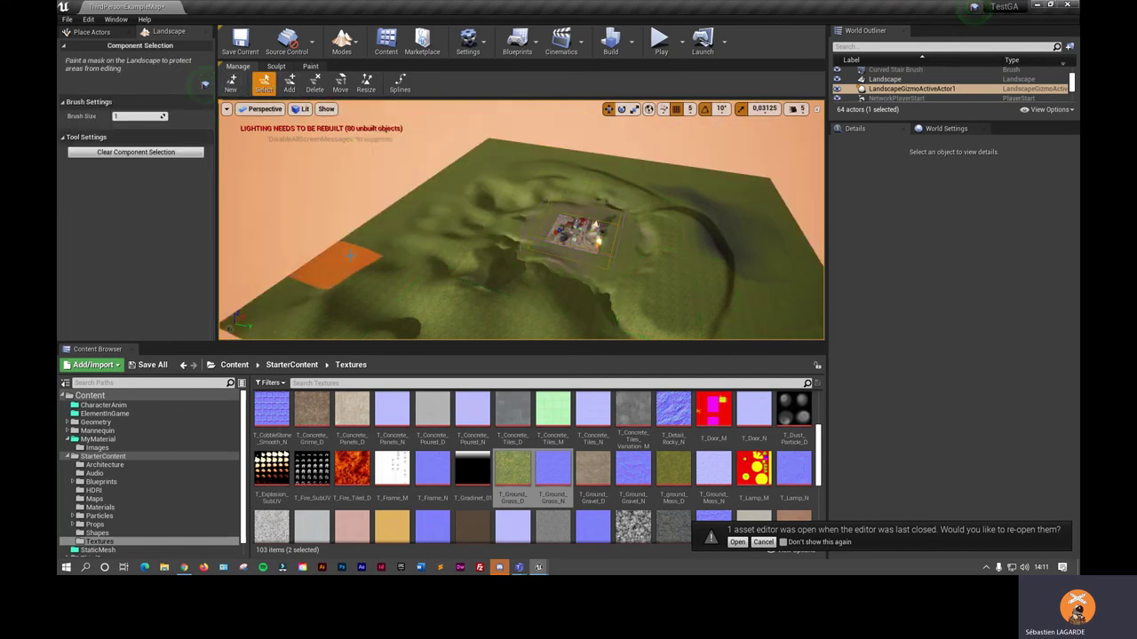
click(489, 147)
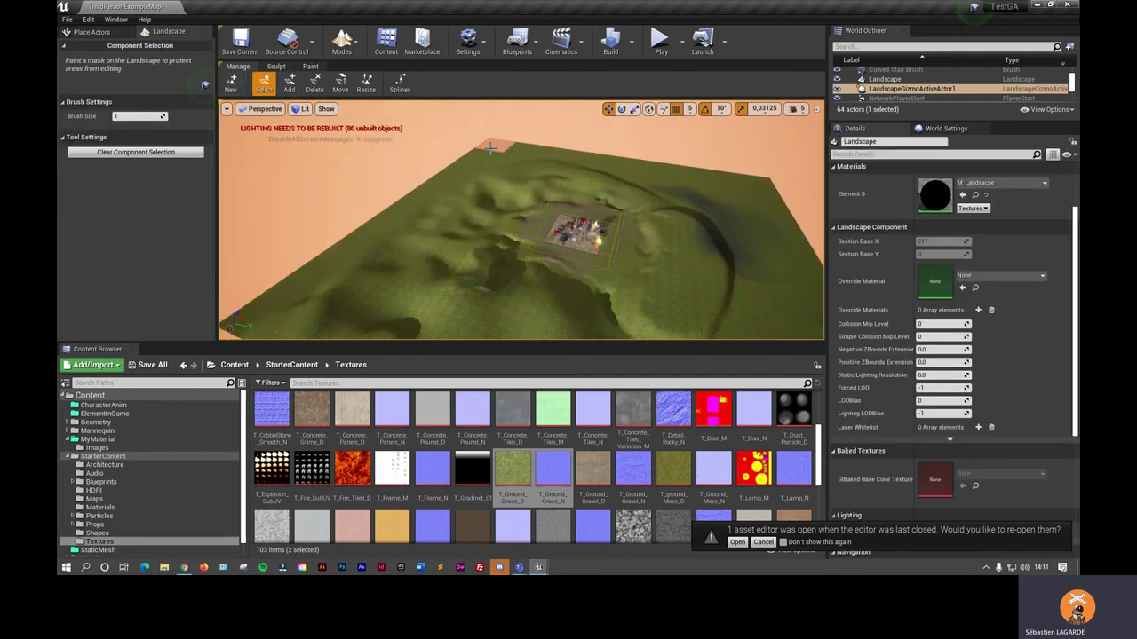
click(289, 85)
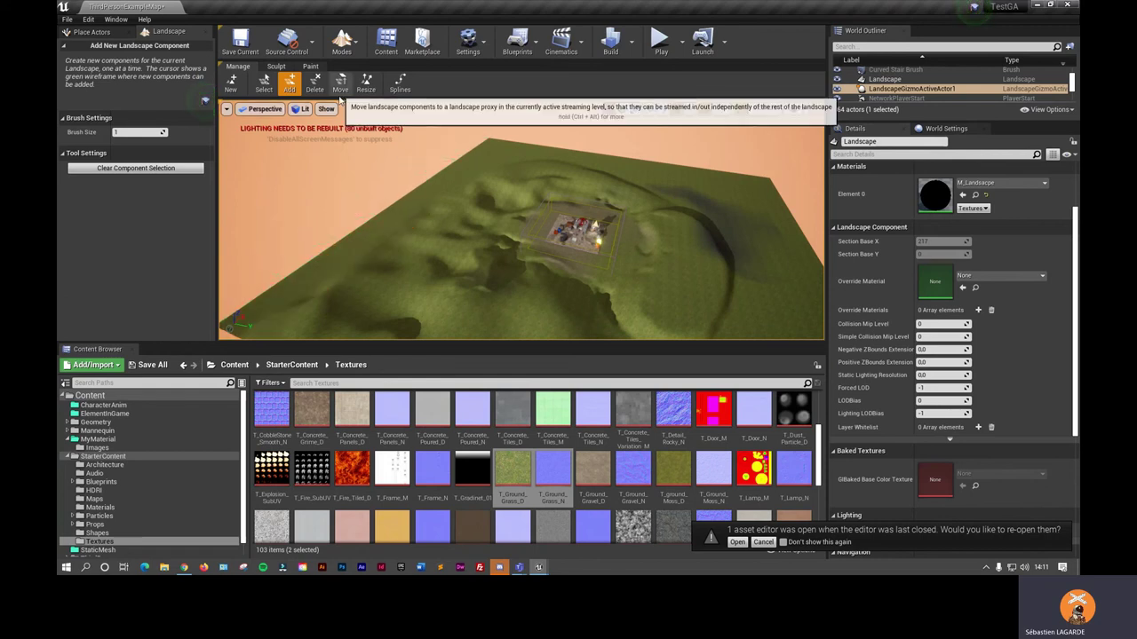
click(276, 67)
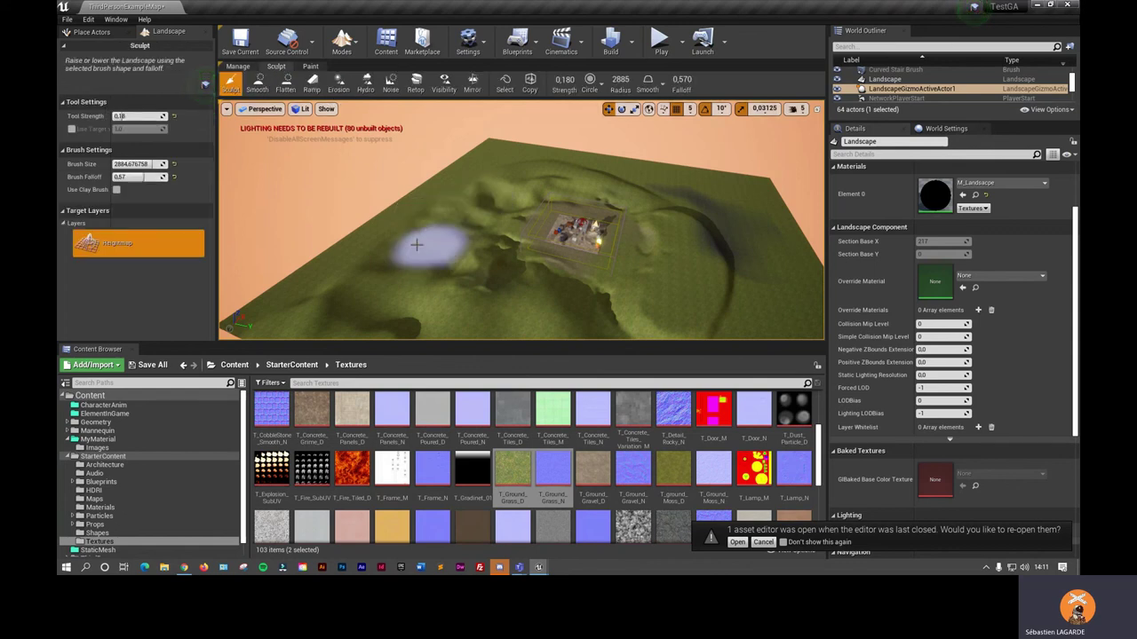
- Raise terrain on the left and right, smooth the bumps, and try the Flatten and Ramp tools
drag(385, 217, 421, 186)
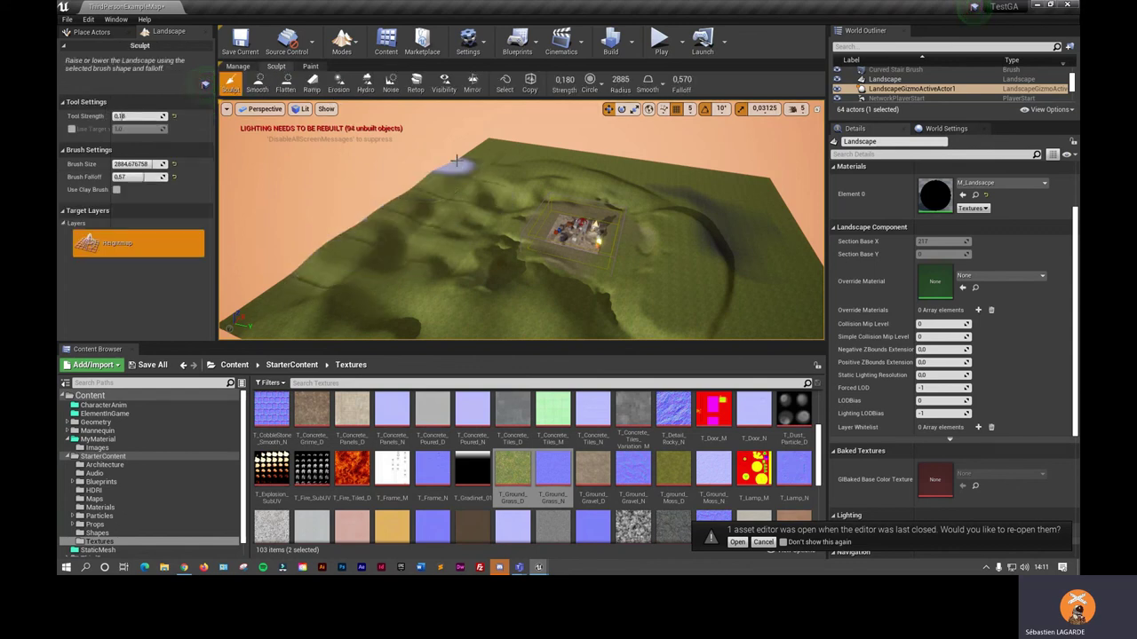
drag(600, 153, 716, 208)
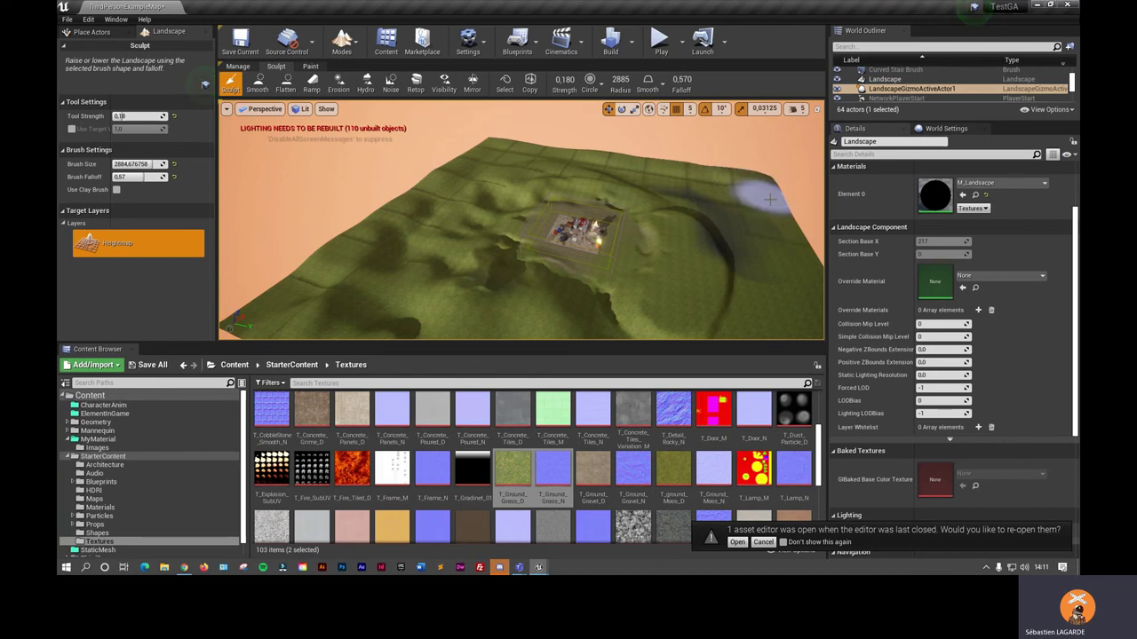
right_drag(716, 208, 675, 213)
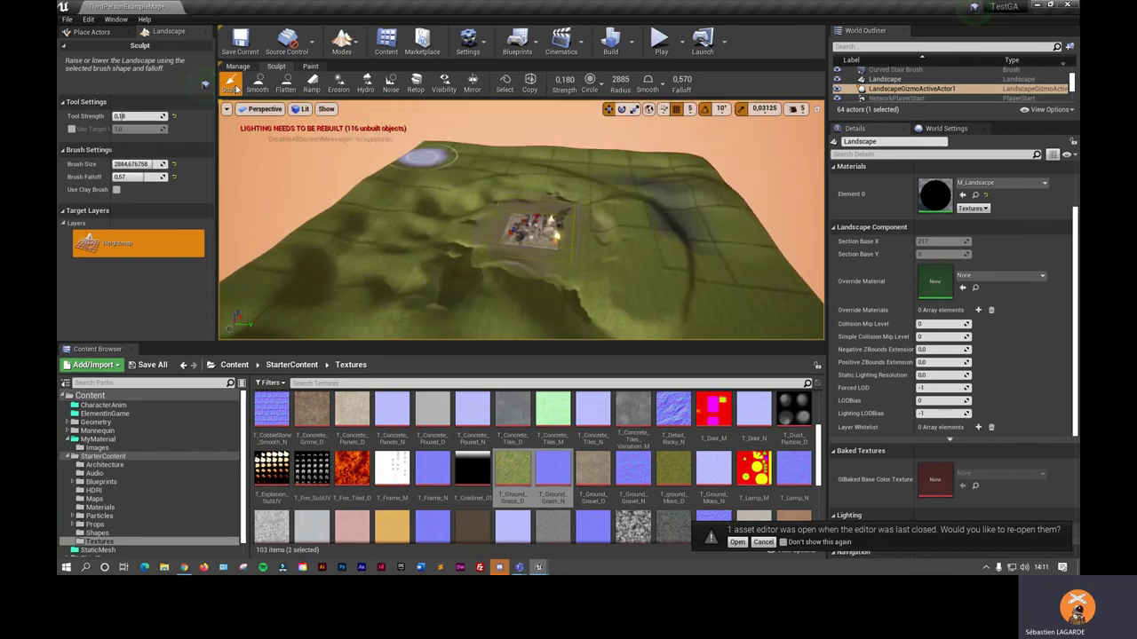
click(257, 84)
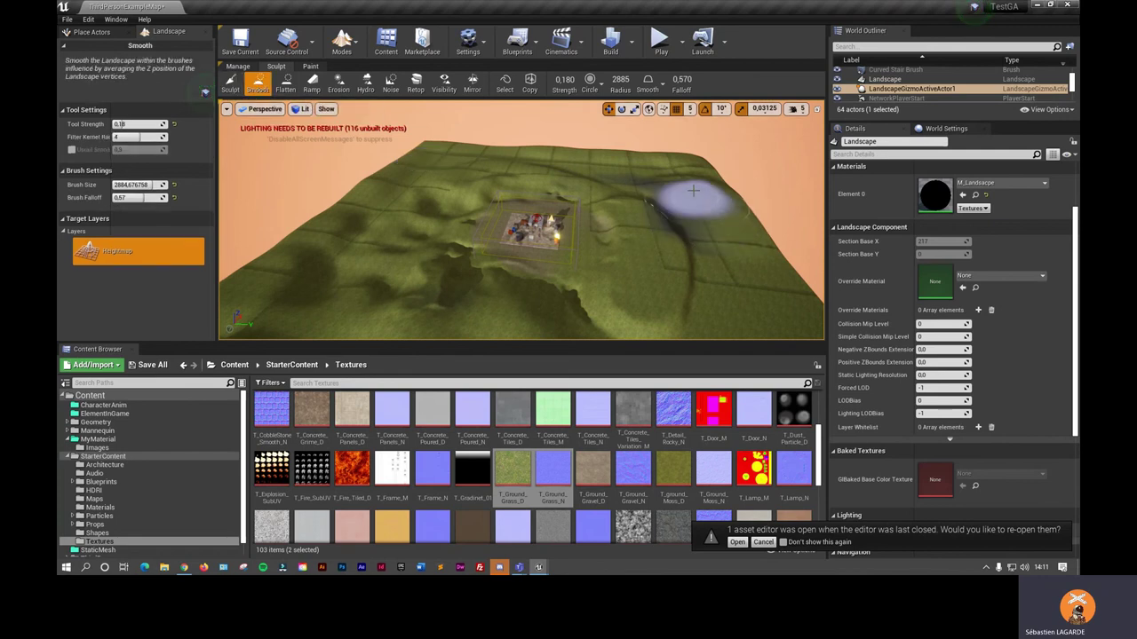
drag(403, 182, 340, 305)
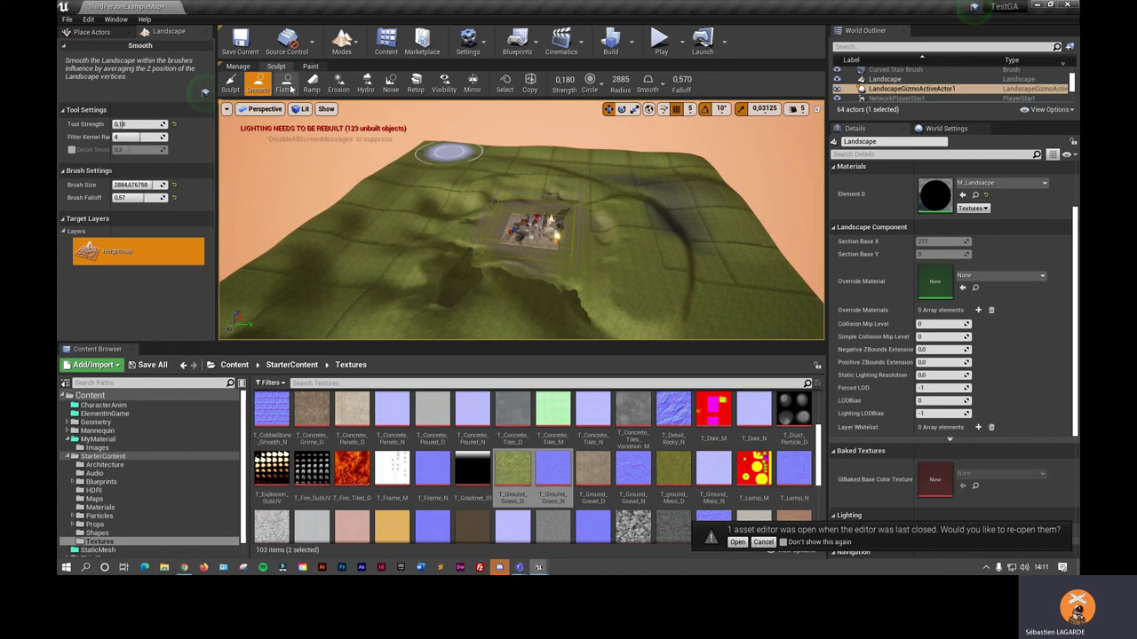
click(286, 85)
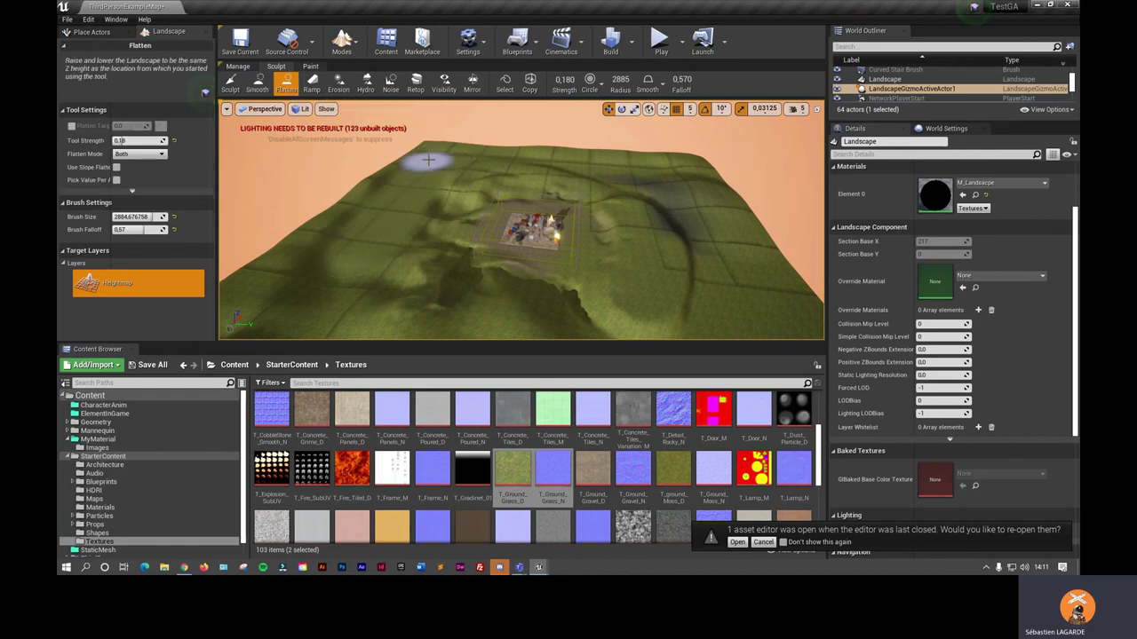
click(313, 85)
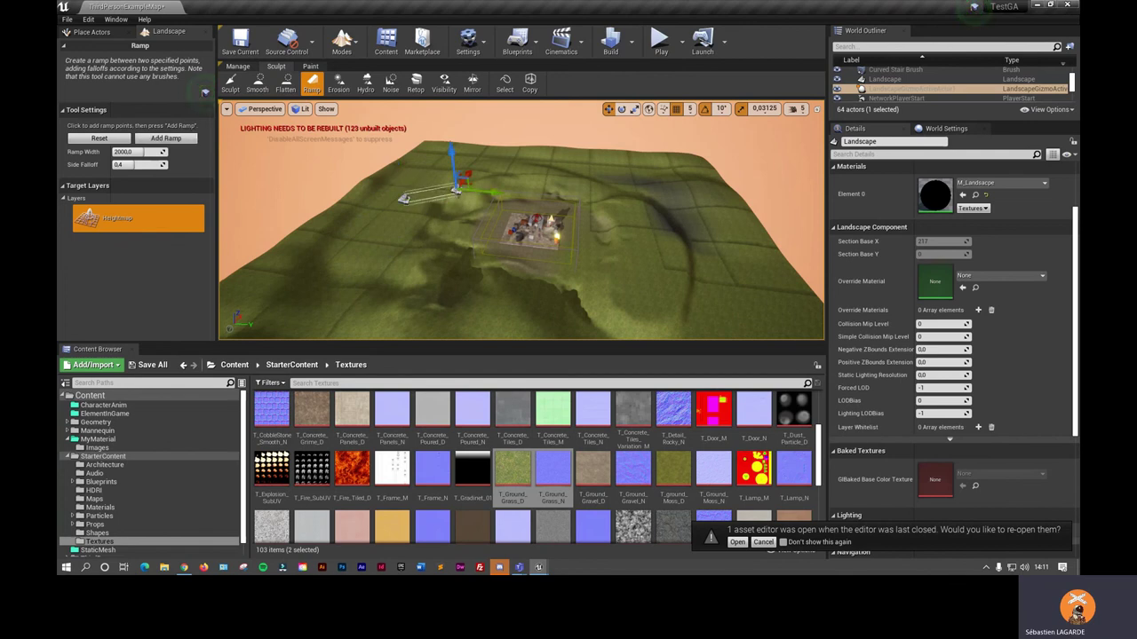
right_drag(522, 222, 568, 231)
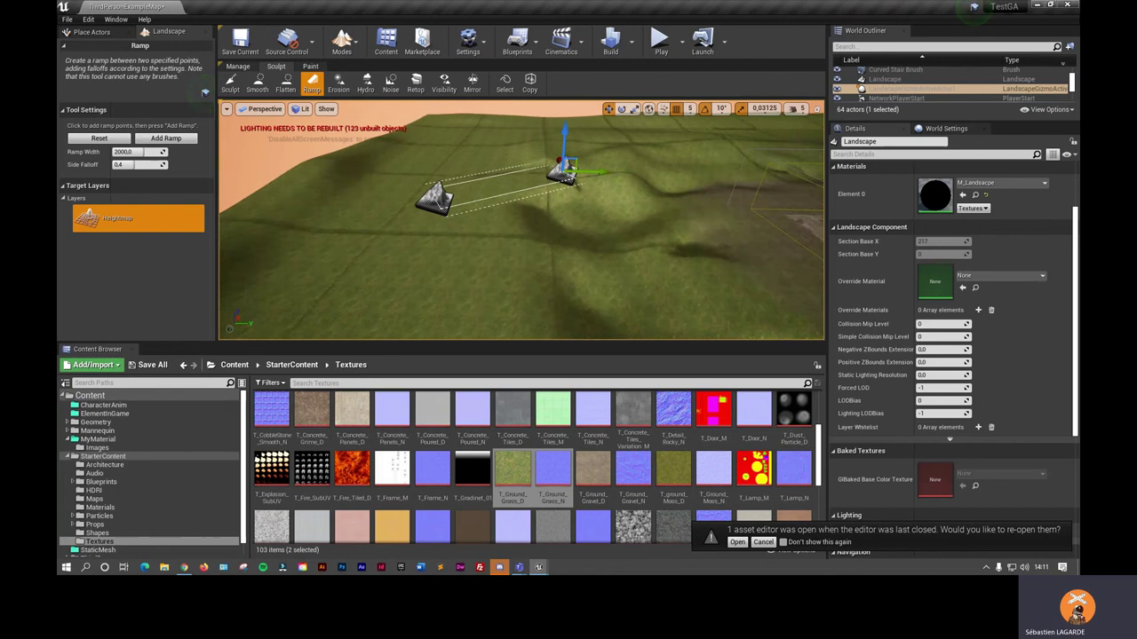
- Erode a patch of terrain with the Erosion tool (threshold 64, 28 iterations, noise scale 60)
click(338, 84)
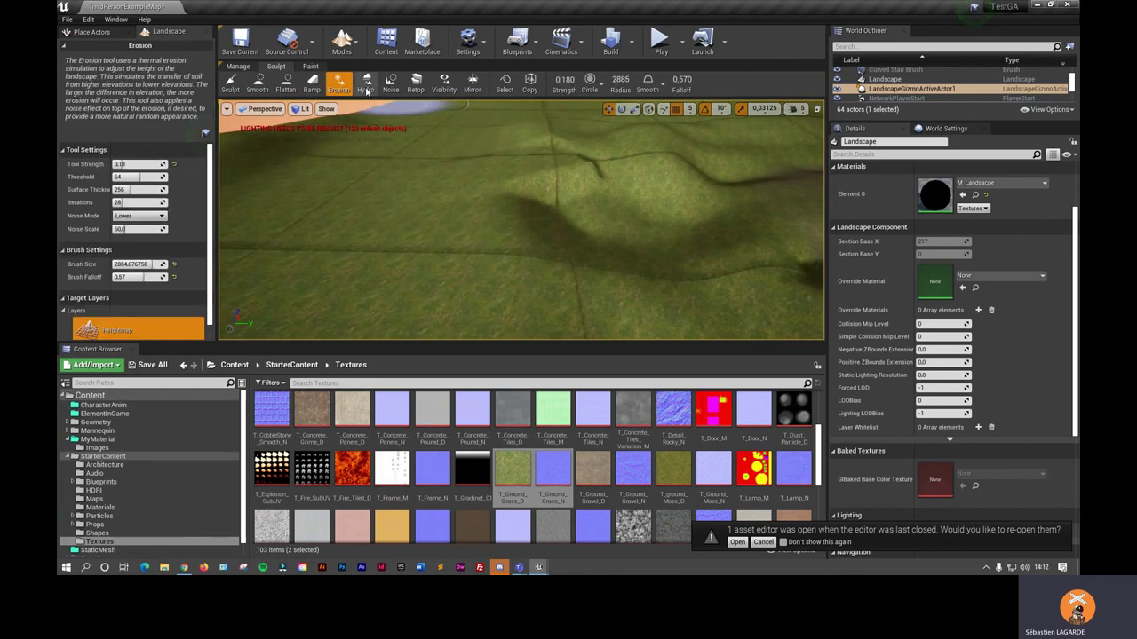
mouse_move(414, 208)
right_down()
mouse_move(461, 213)
mouse_move(377, 201)
right_up()
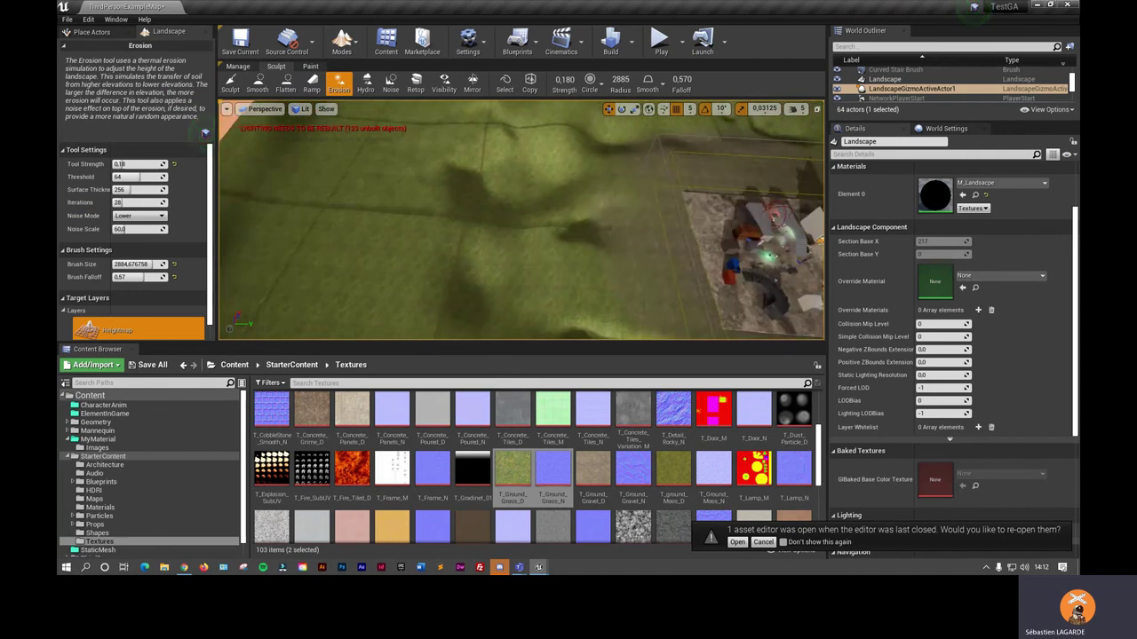
drag(377, 201, 393, 167)
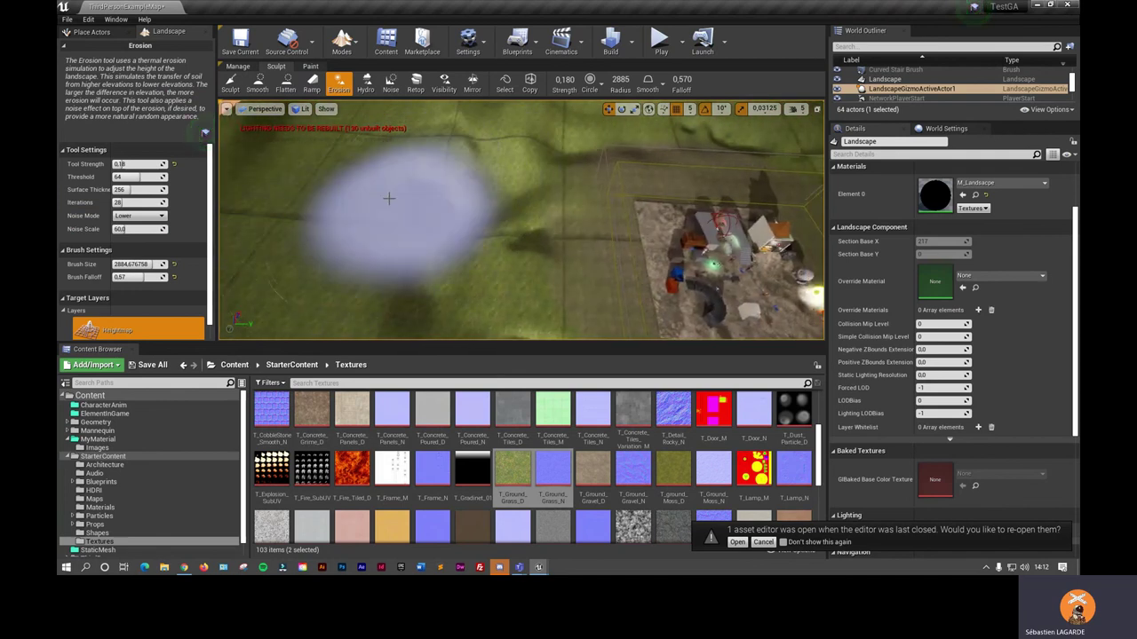
click(311, 67)
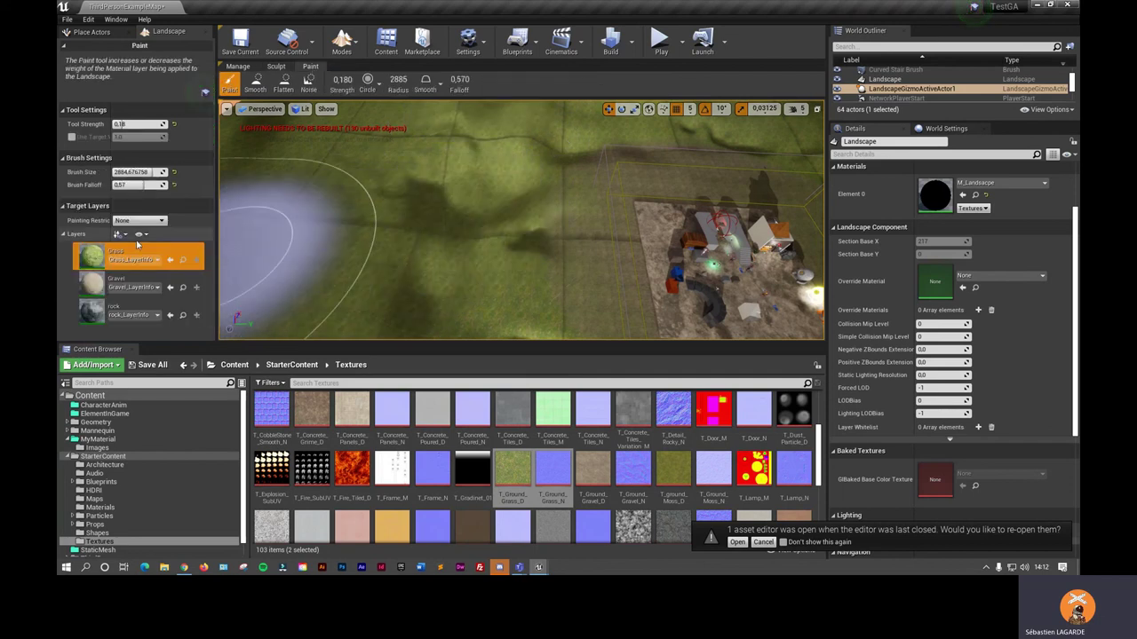
click(345, 49)
click(364, 71)
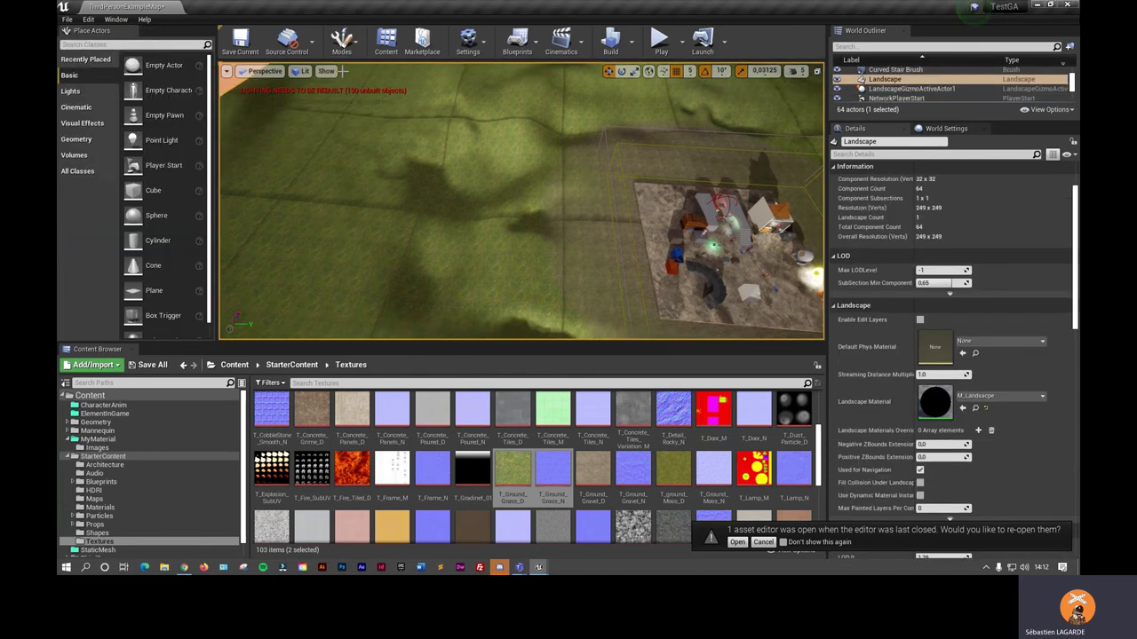
click(343, 44)
click(364, 80)
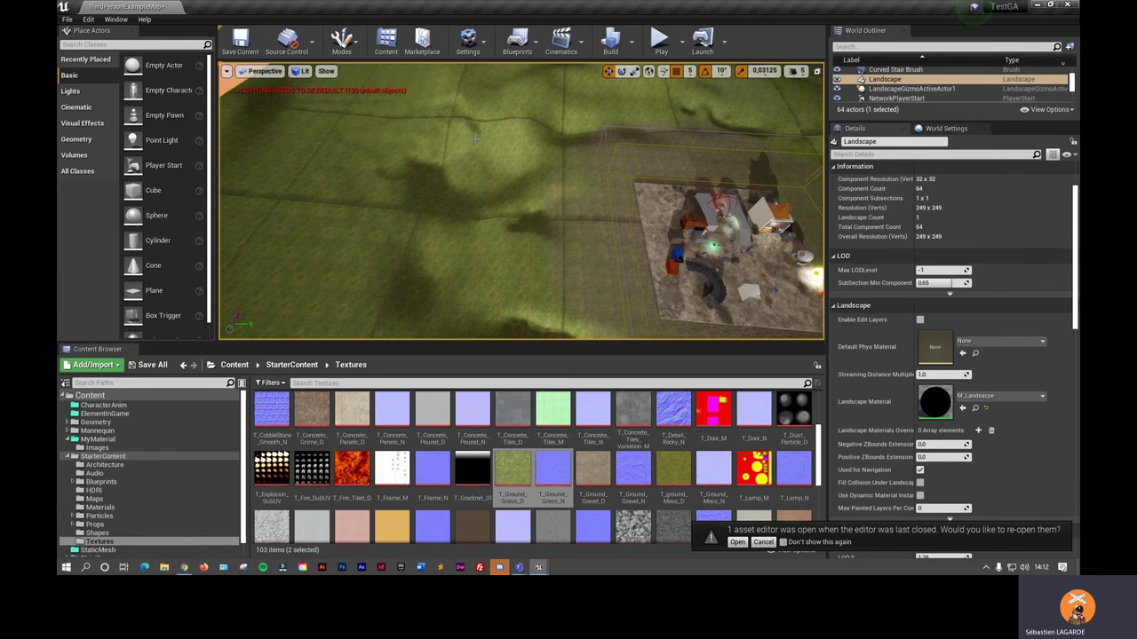
scroll(371, 187, down, 5)
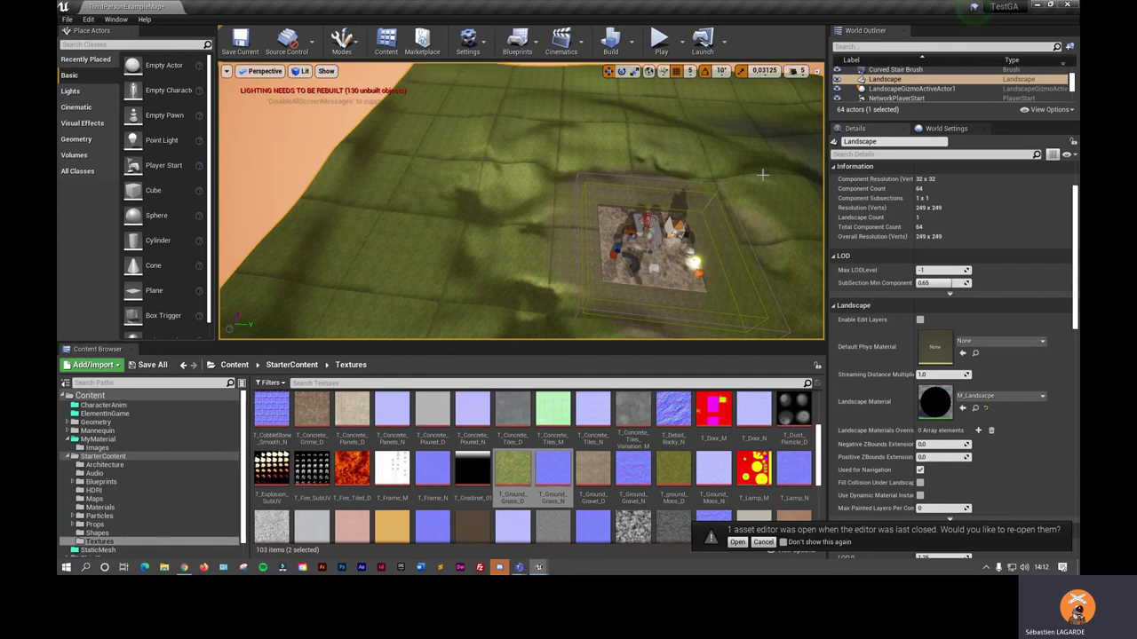
click(342, 40)
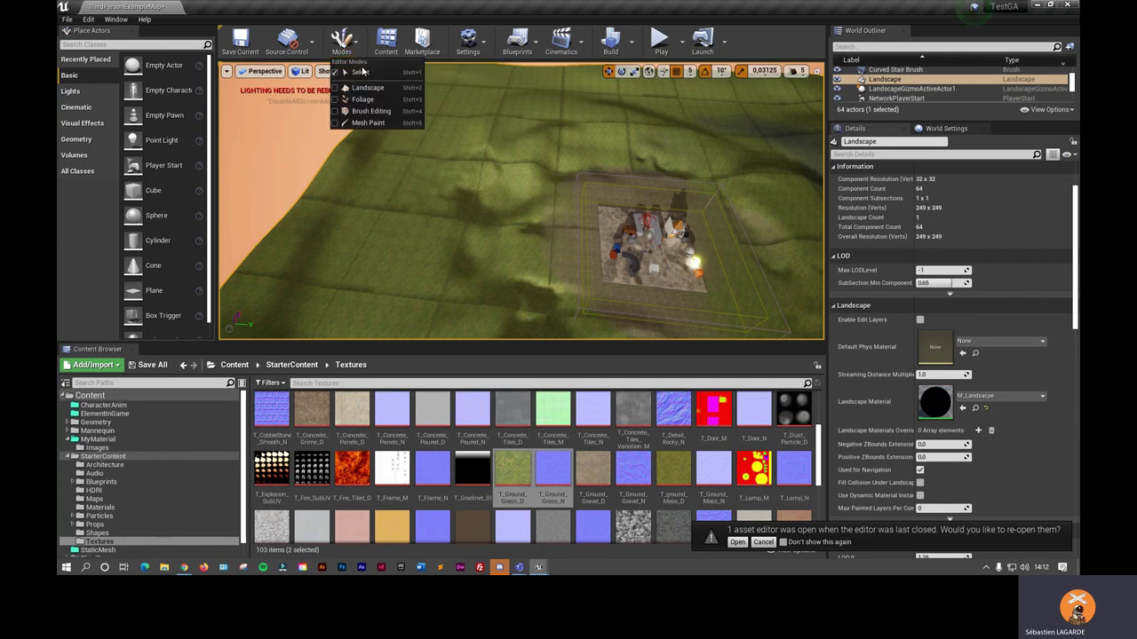
click(361, 90)
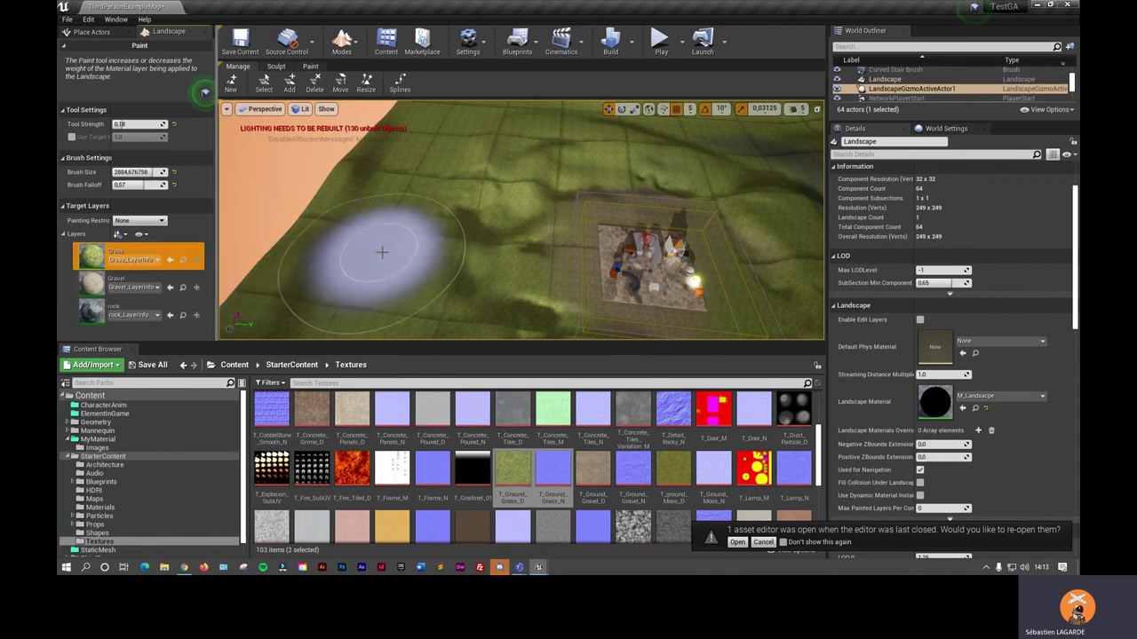
- Paint a dark rock patch onto the grassy landscape
click(96, 286)
click(98, 309)
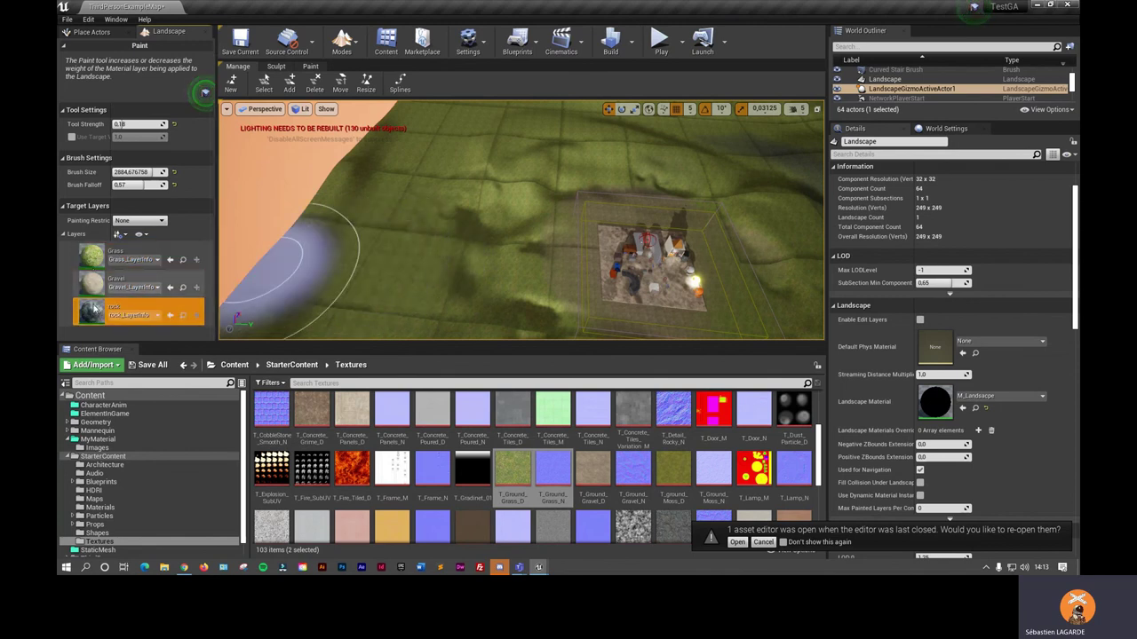
drag(439, 254, 356, 243)
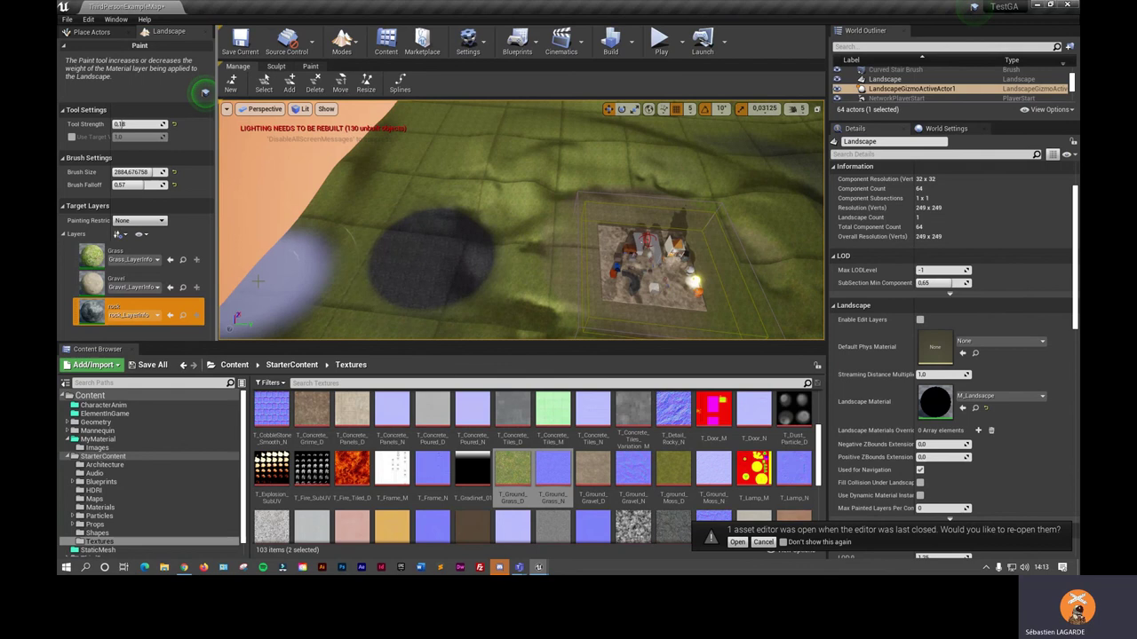
mouse_move(357, 243)
right_down()
mouse_move(382, 231)
mouse_move(431, 139)
right_up()
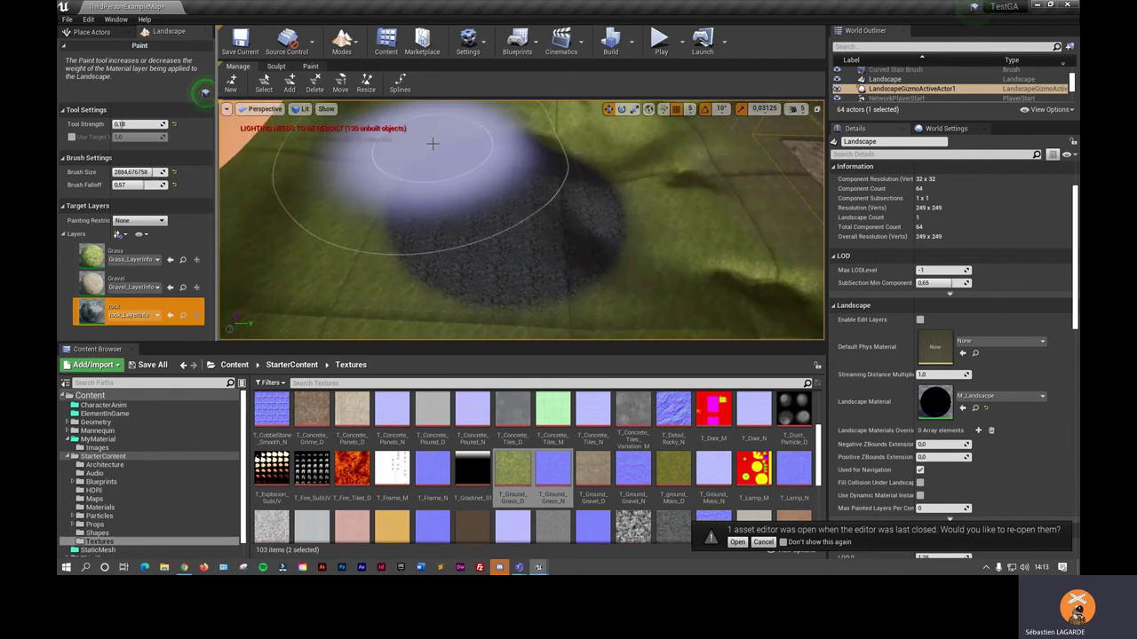
- Shrink the paint brush radius to 1906 and adjust its falloff
click(309, 67)
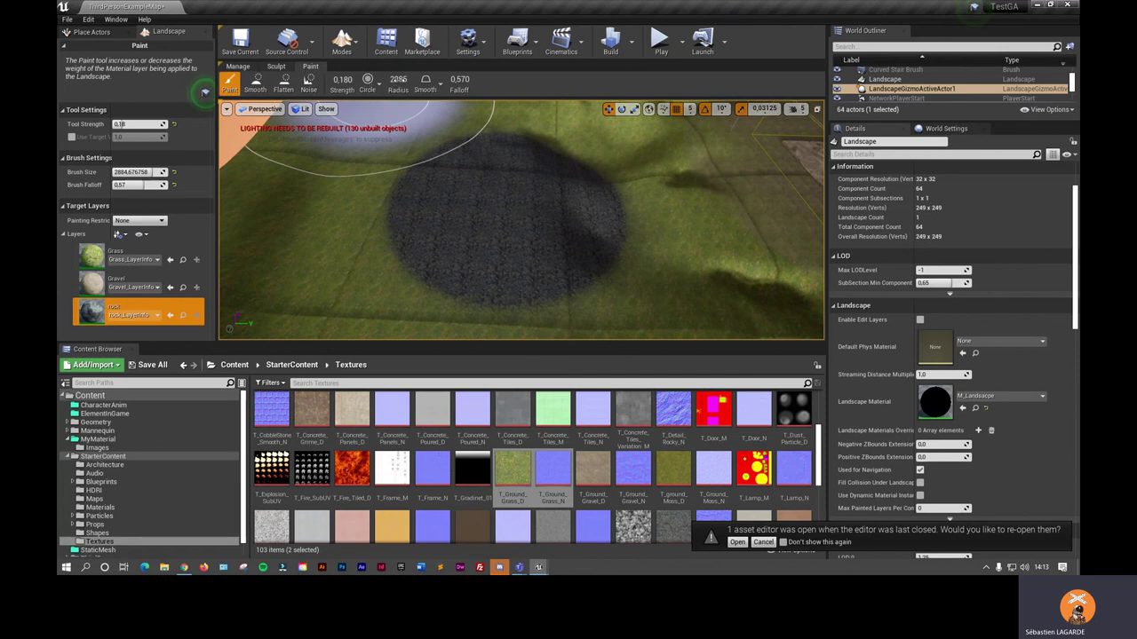
key(bracketleft)
key(bracketleft)
key(bracketleft)
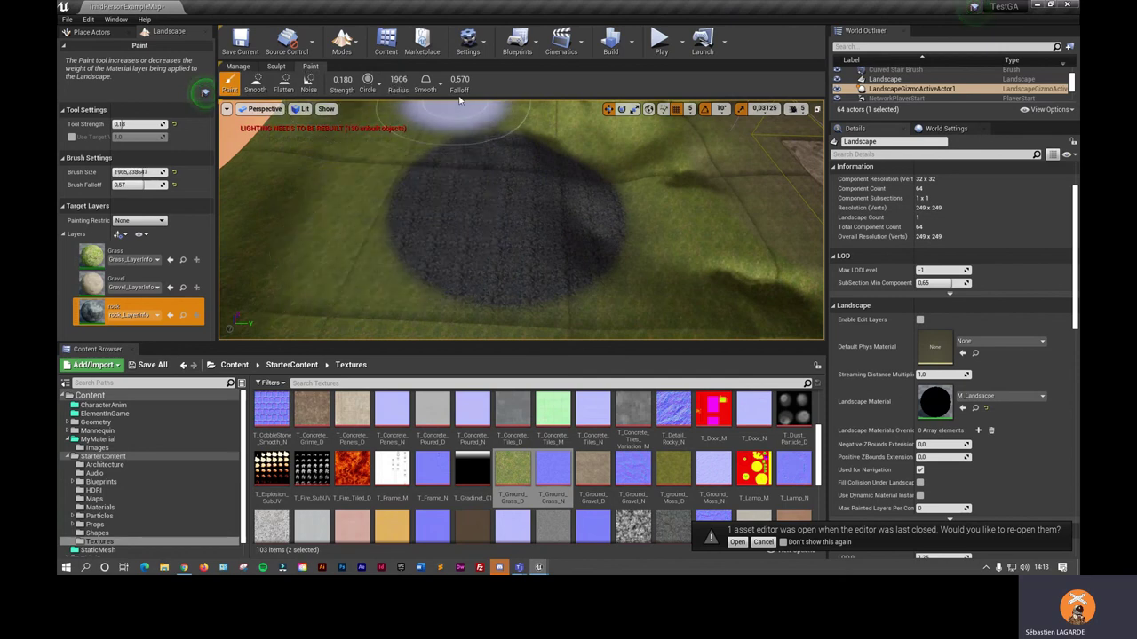
key(shift+bracketleft)
key(shift+bracketleft)
key(shift+bracketleft)
key(shift+bracketleft)
key(shift+bracketleft)
key(shift+bracketleft)
key(shift+bracketleft)
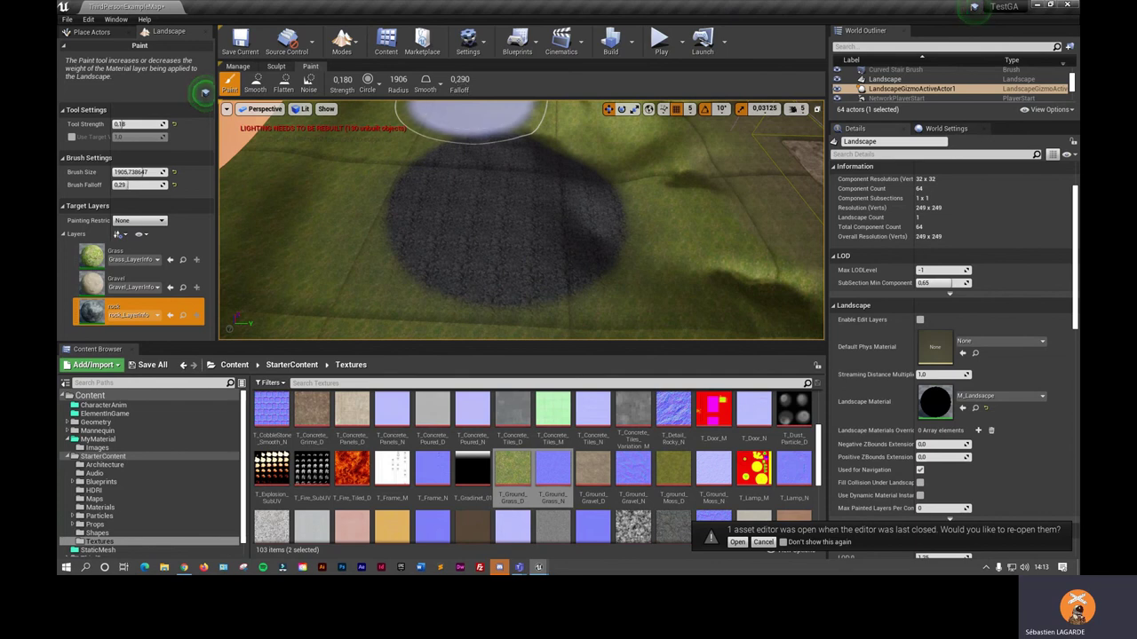
key(shift+bracketright)
key(shift+bracketright)
key(shift+bracketright)
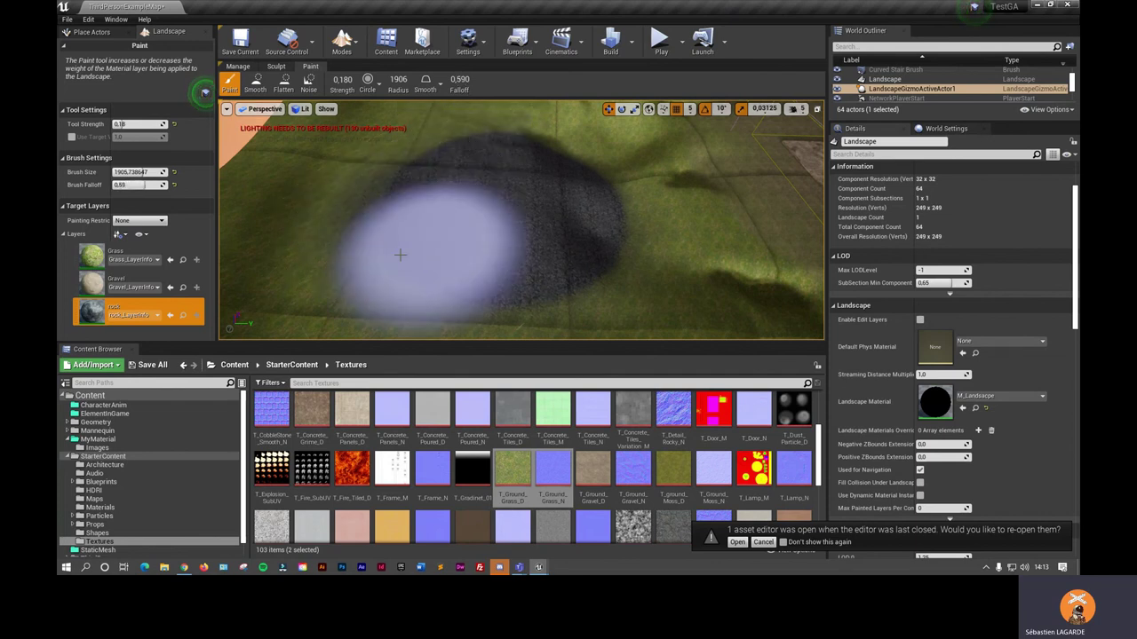
- Paint gravel across the grass, then blend grass back over the gravel patches
click(101, 288)
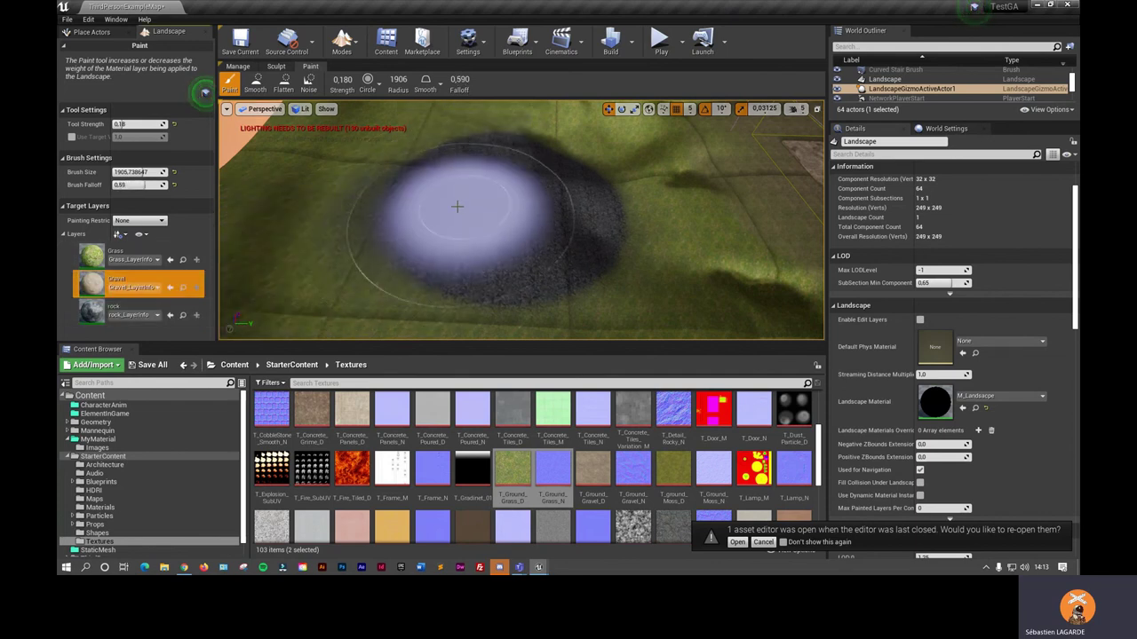
drag(391, 183, 594, 163)
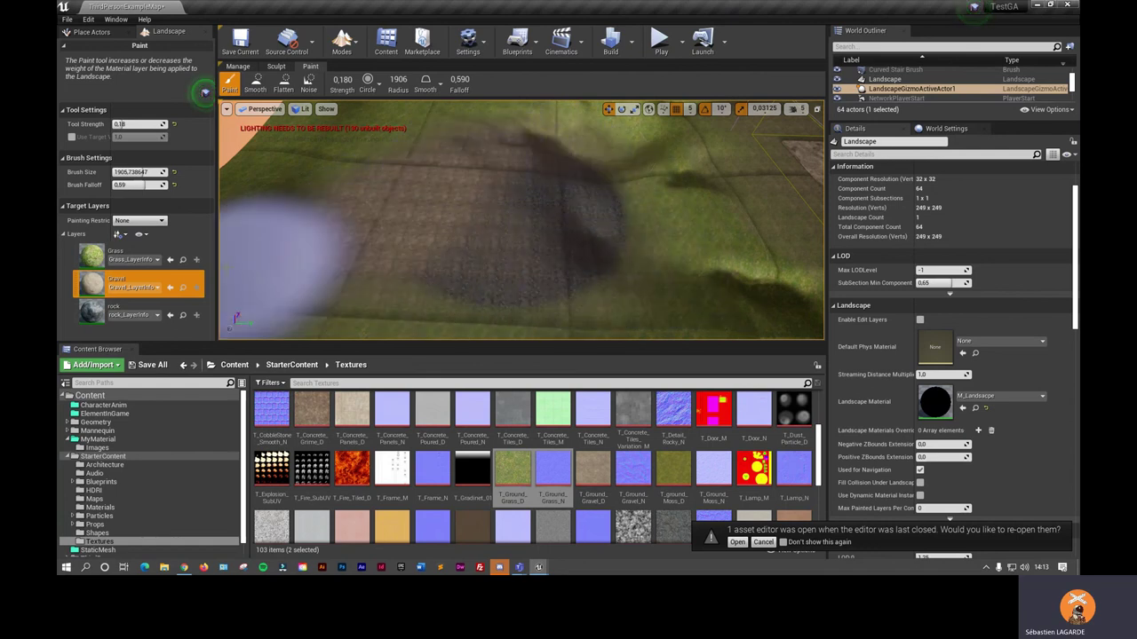
click(97, 261)
mouse_move(330, 191)
mouse_down()
mouse_move(629, 200)
mouse_move(486, 149)
mouse_up()
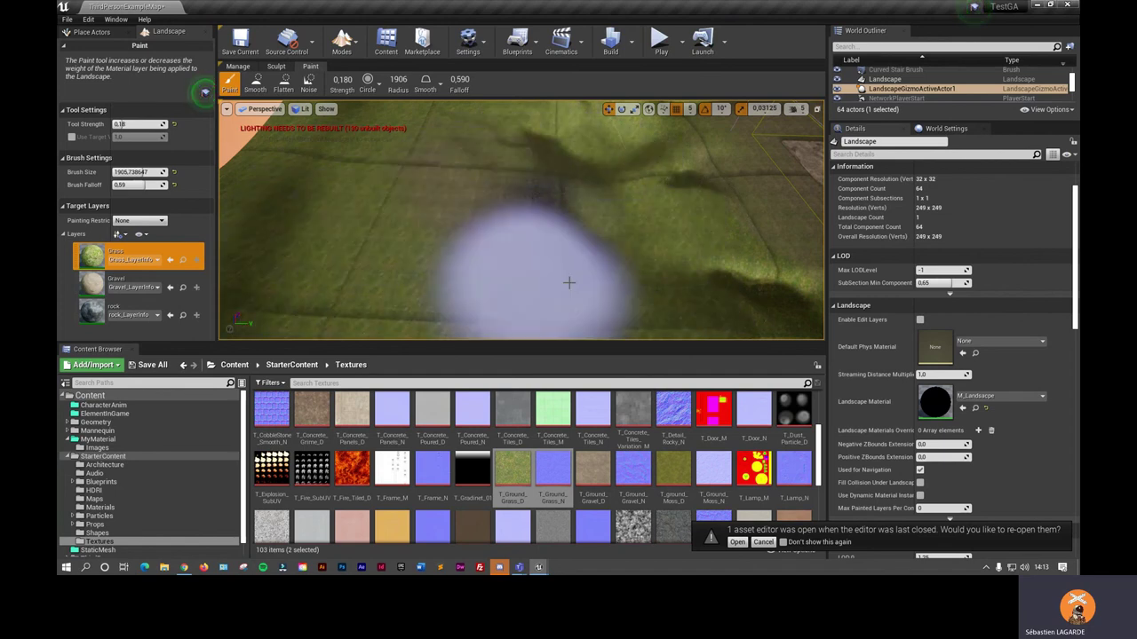
mouse_move(589, 266)
right_down()
mouse_move(622, 249)
mouse_move(613, 213)
mouse_move(613, 267)
mouse_move(659, 253)
right_up()
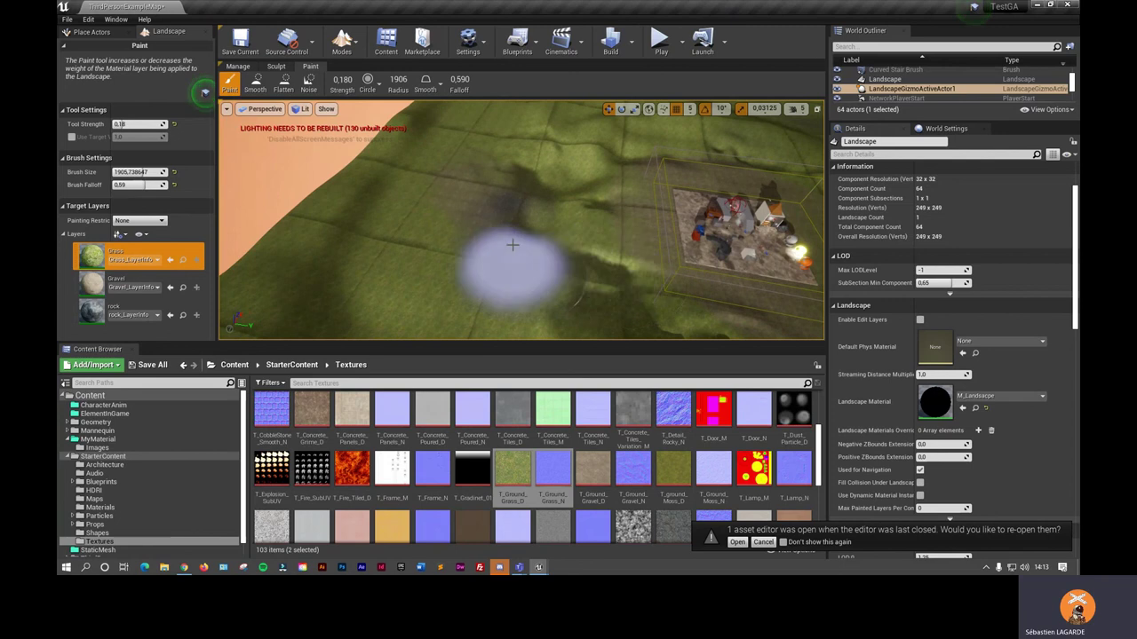
right_drag(512, 246, 513, 178)
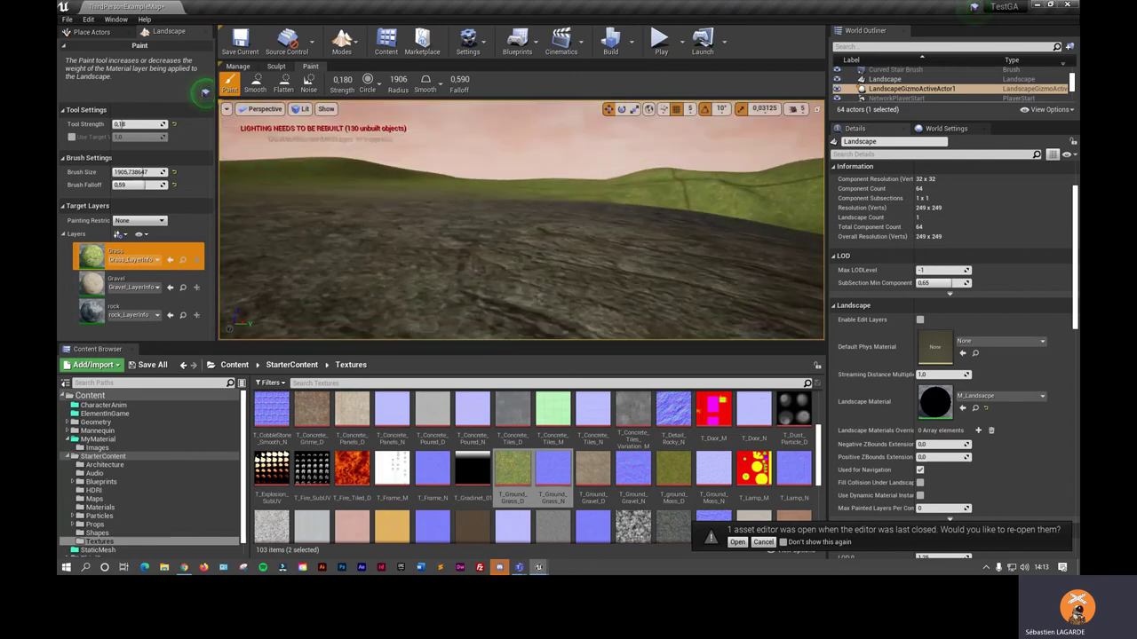
- Fly over the painted terrain toward the house, then switch to Place mode and frame the landscape
mouse_move(512, 178)
right_down()
mouse_move(513, 248)
mouse_move(568, 248)
mouse_move(569, 302)
right_up()
right_drag(551, 203, 551, 160)
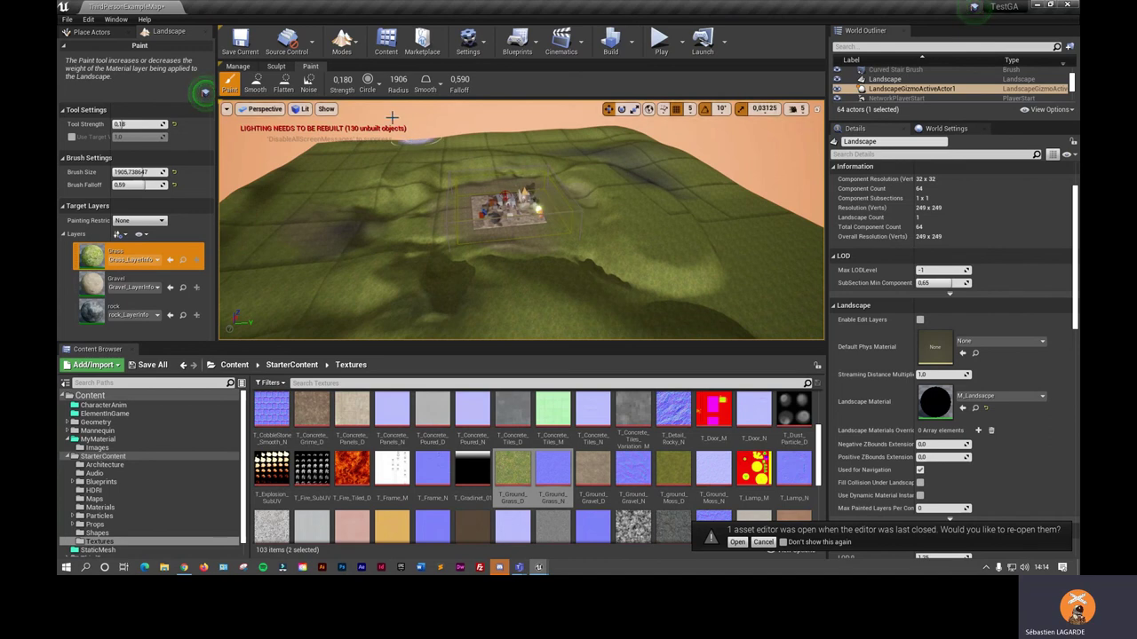
scroll(521, 220, up, 2)
scroll(522, 220, up, 3)
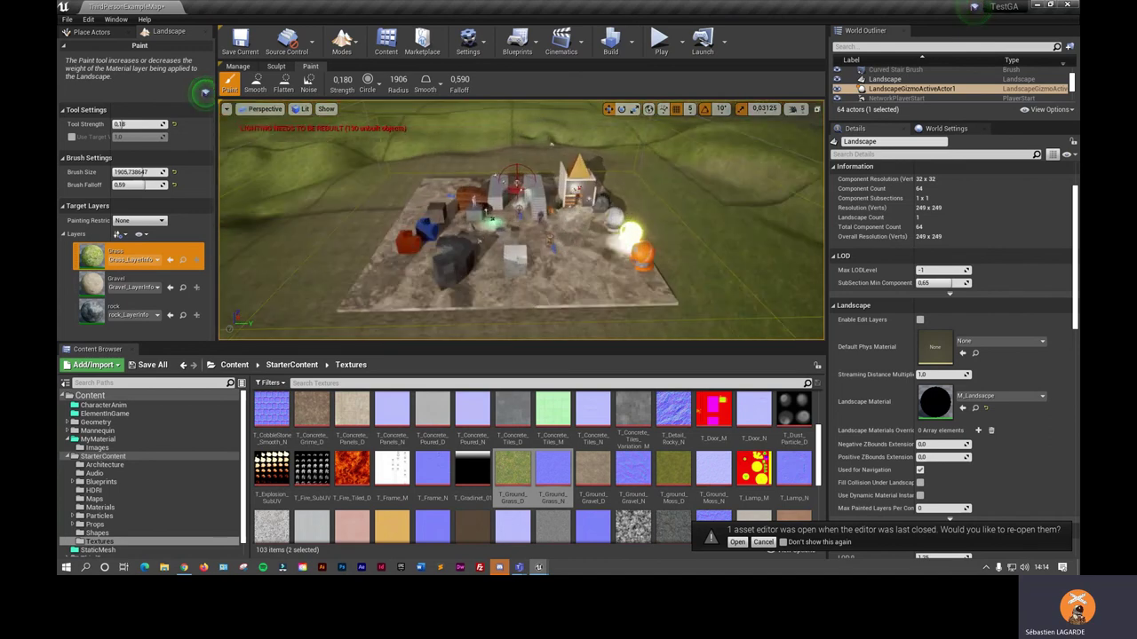
scroll(522, 220, up, 3)
scroll(521, 220, up, 3)
mouse_move(522, 220)
right_down()
mouse_move(471, 222)
mouse_move(451, 192)
right_up()
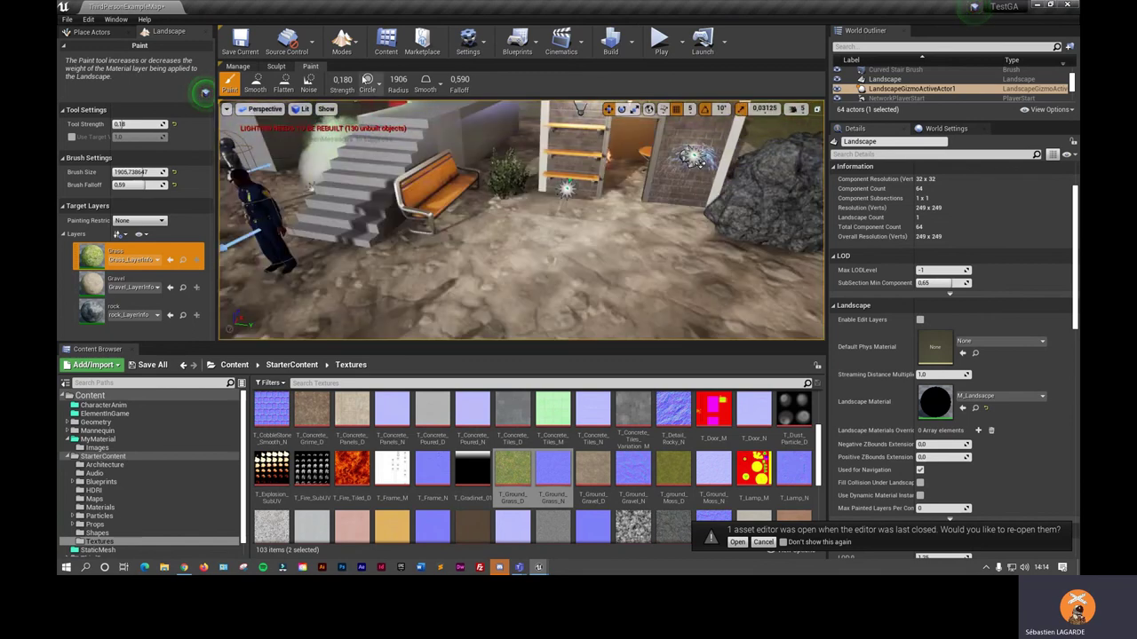
key(shift+1)
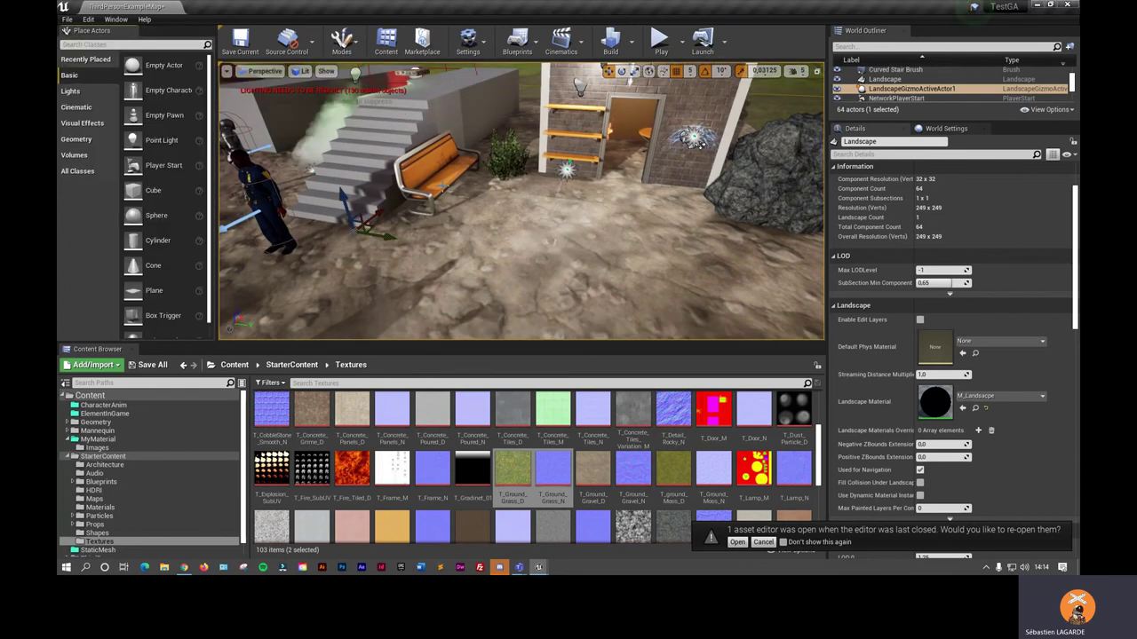
key(f)
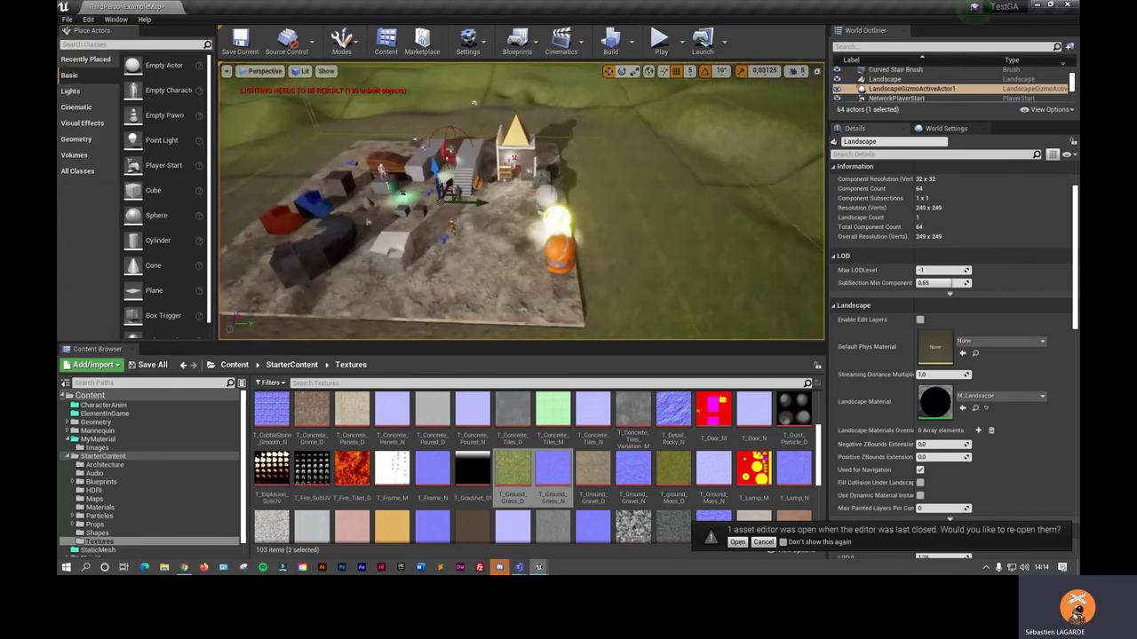